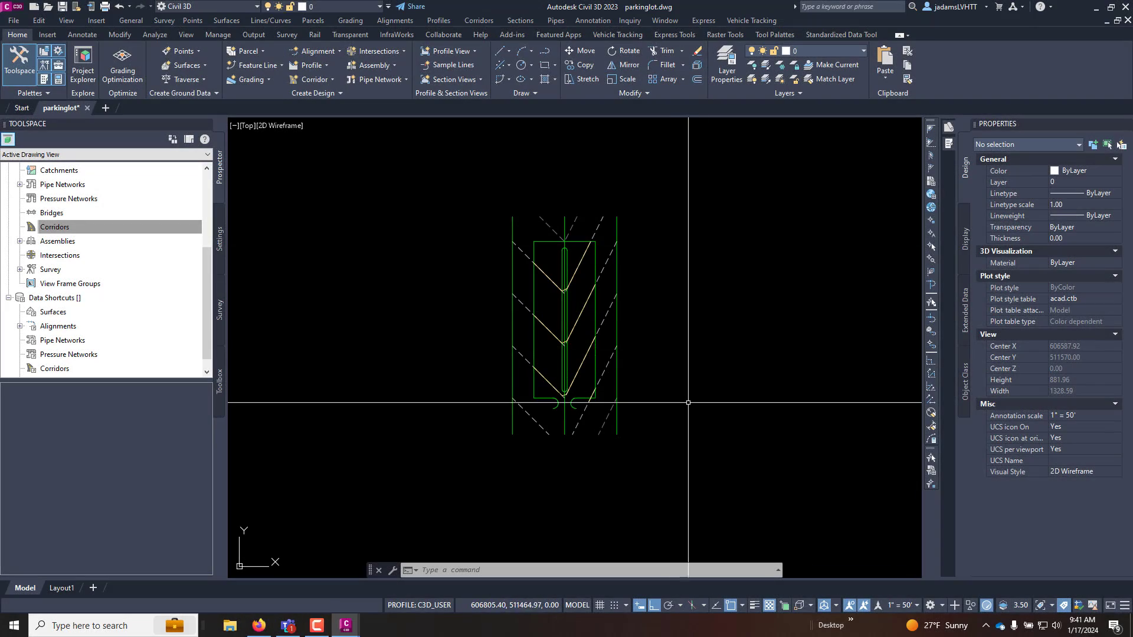
- Inspect the EOP feature line around the parking lot by selecting it, and clear the selection
scroll(688, 402, "up", 3)
middle_click_drag(659, 359, 695, 420)
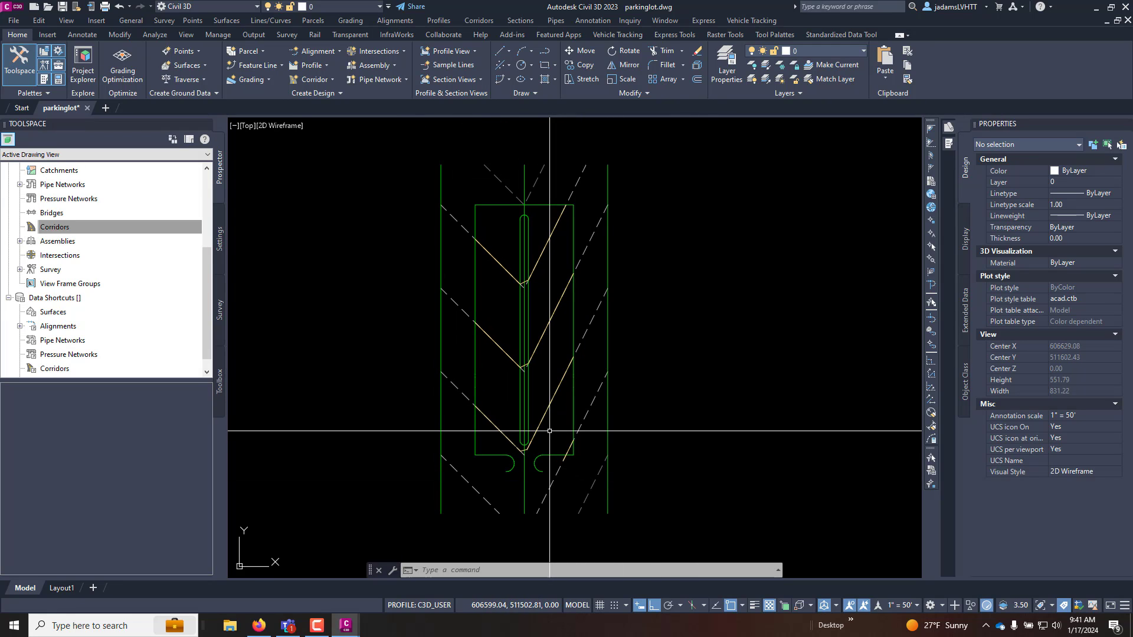
mouse_move(564, 372)
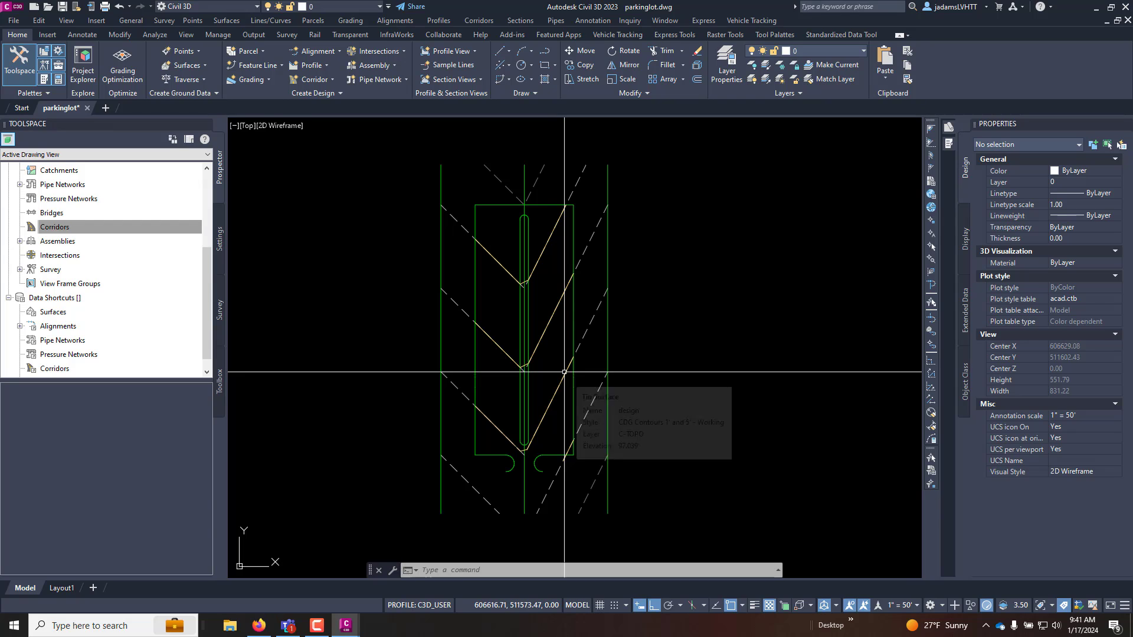
left_click(474, 345)
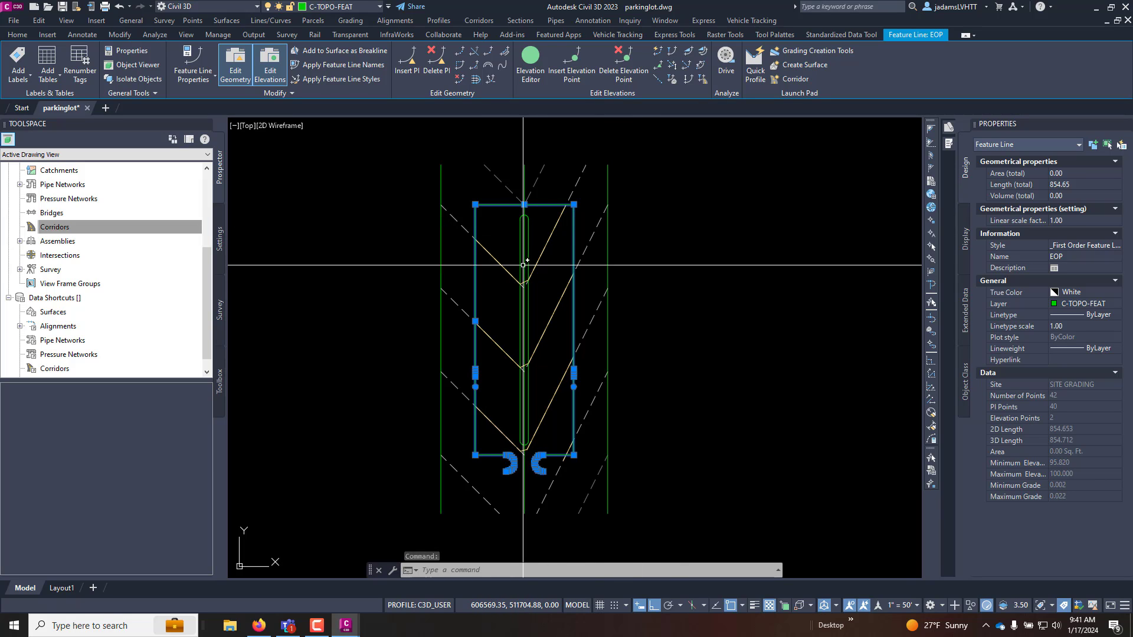
key("Delete")
key("Escape")
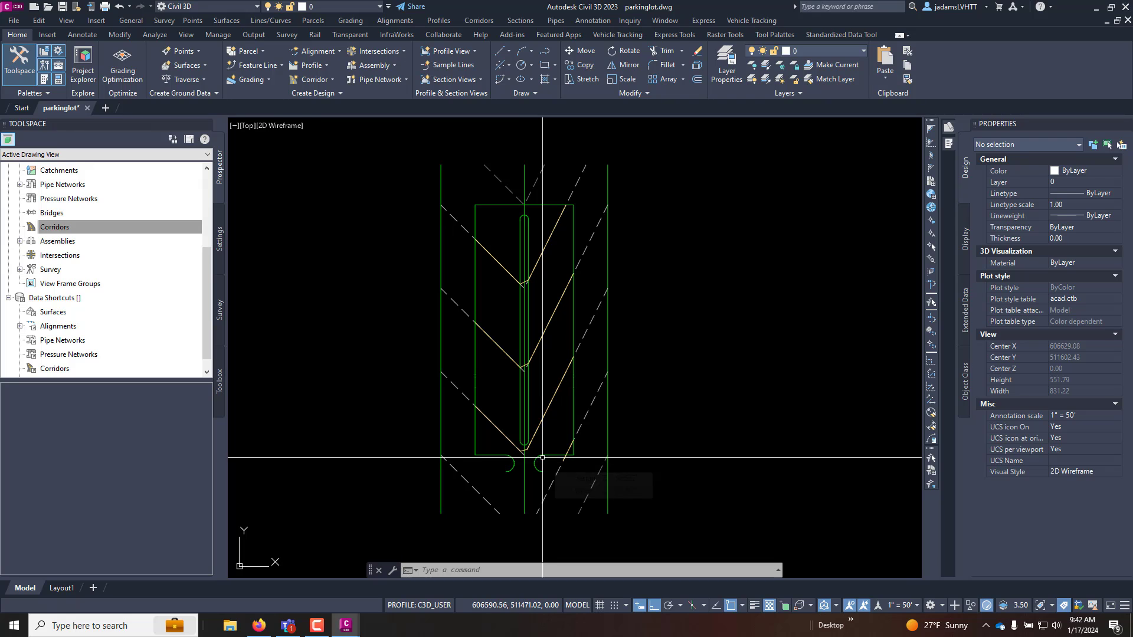
- Open the Elevation Editor for the EOP feature line and go to its first station
left_click(542, 205)
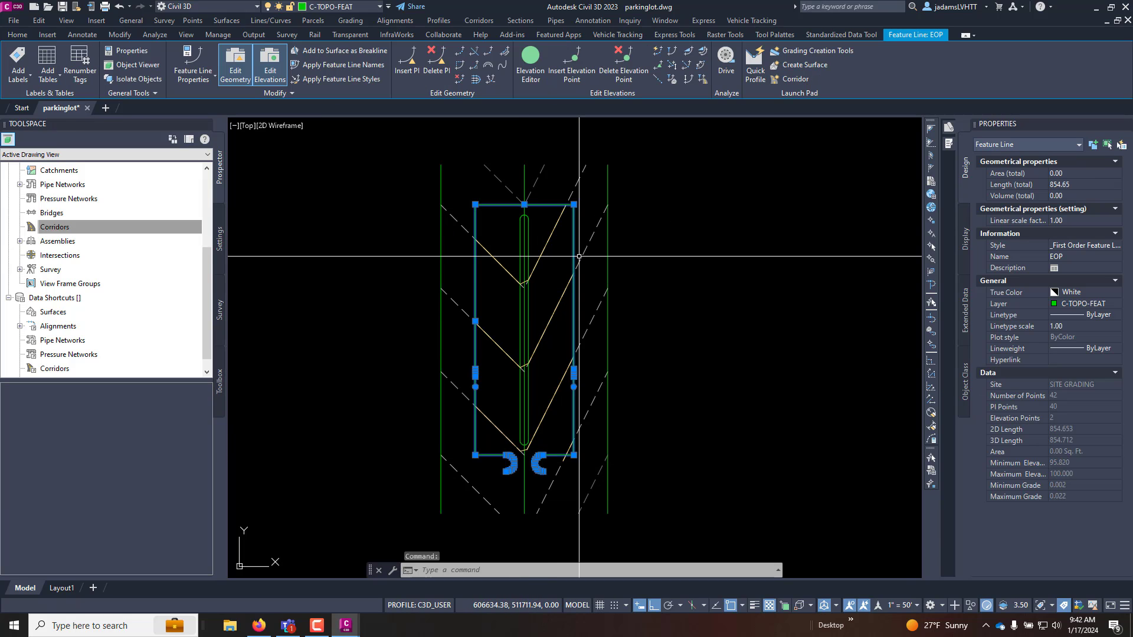
left_click(531, 59)
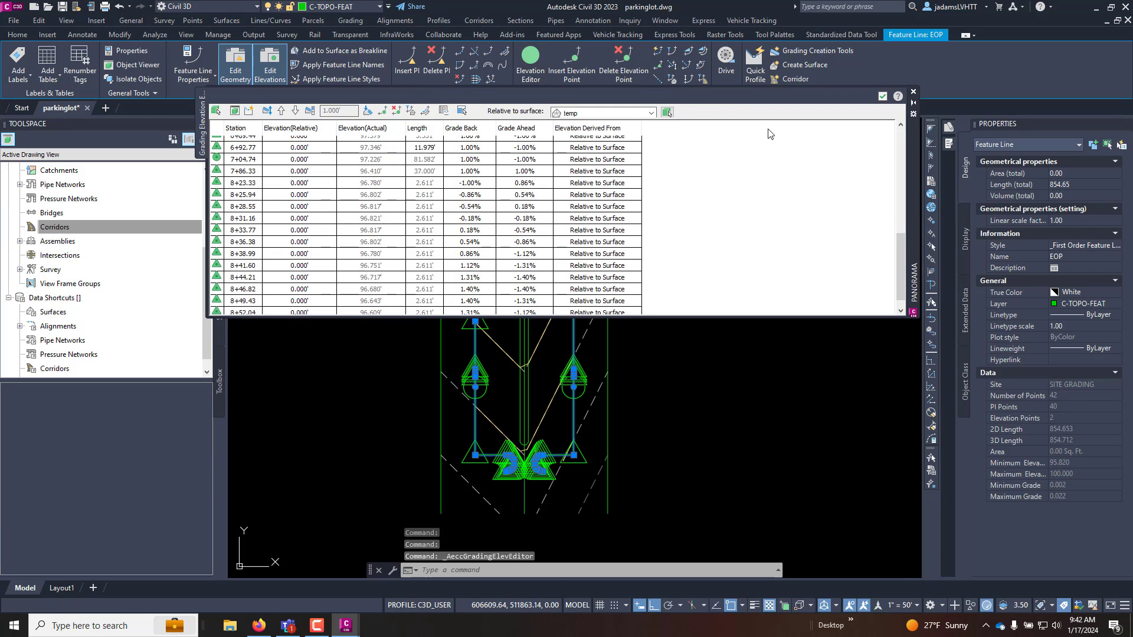
scroll(784, 148, "up", 8)
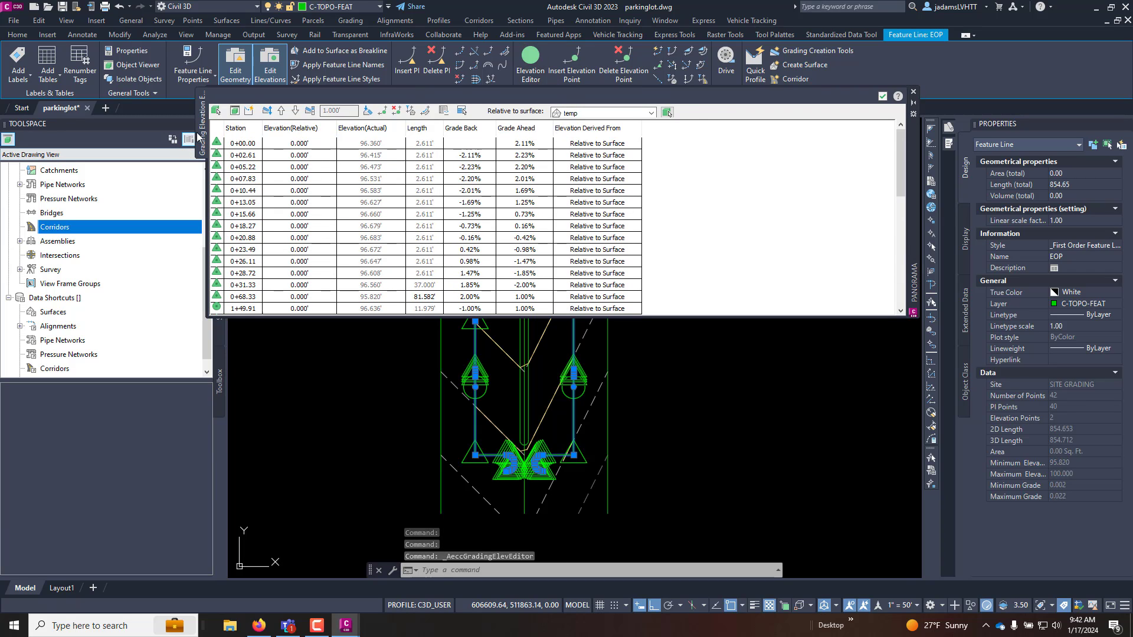
- Trace the EOP feature line's direction by stepping through its elevation points from station 0+00.00 to 0+68.33, and close the editor
left_click(238, 143)
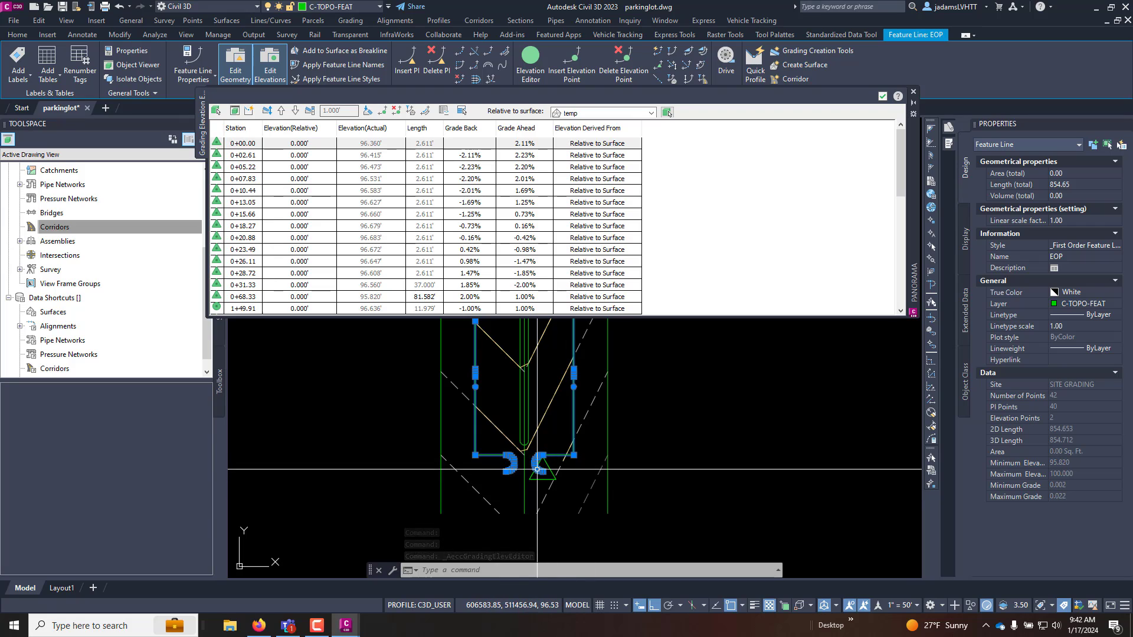
left_click(223, 170)
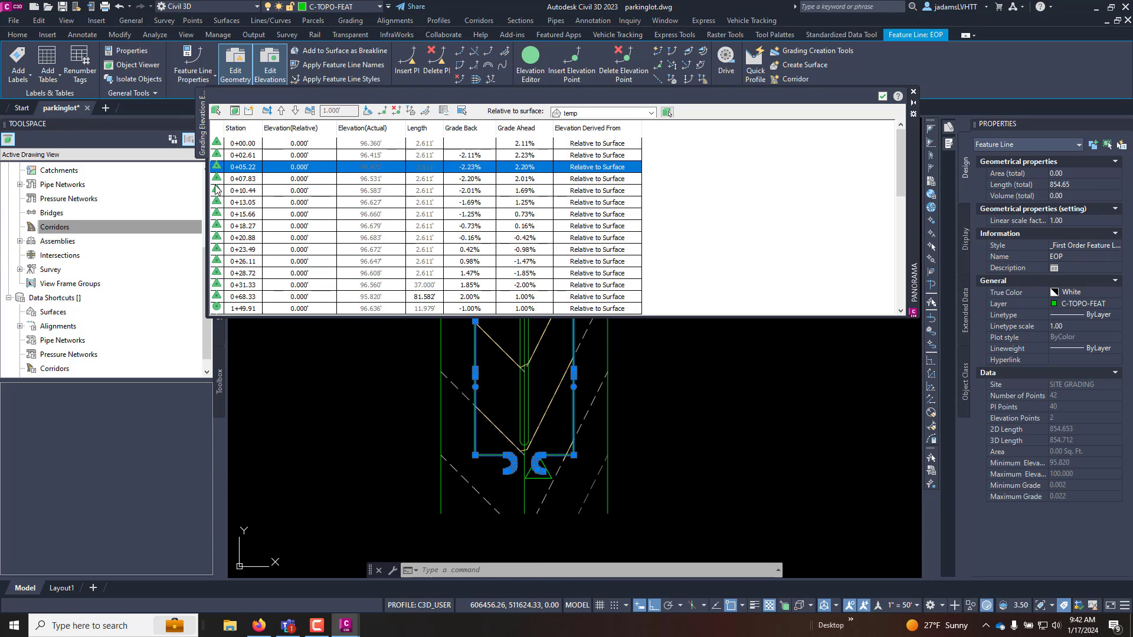
left_click(215, 190)
left_click(217, 215)
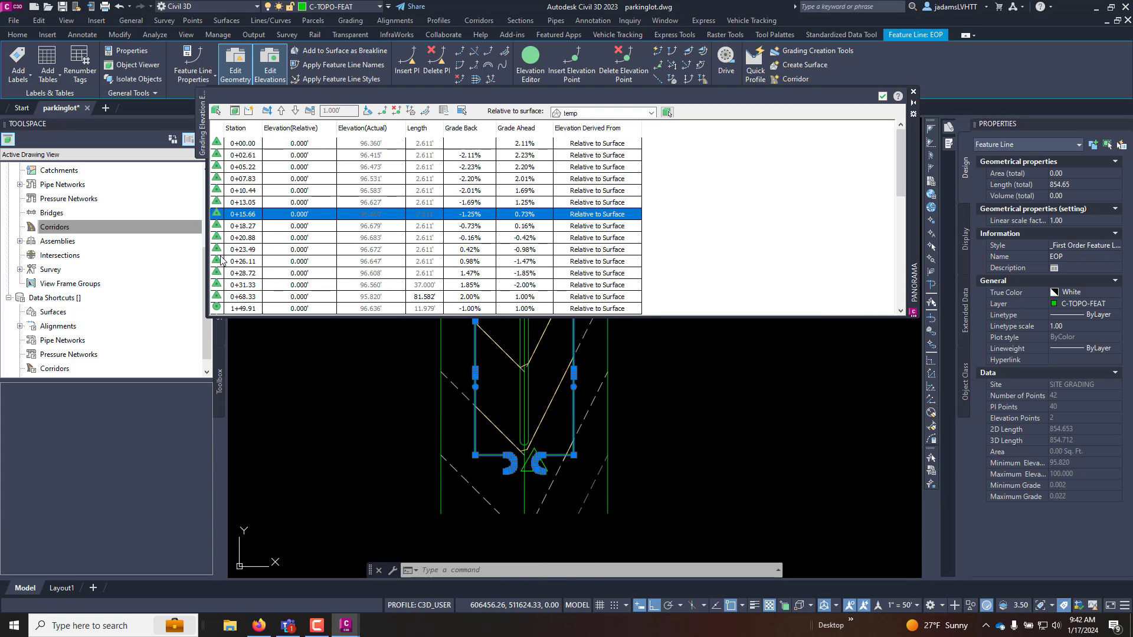
left_click(218, 263)
left_click(218, 274)
left_click(219, 298)
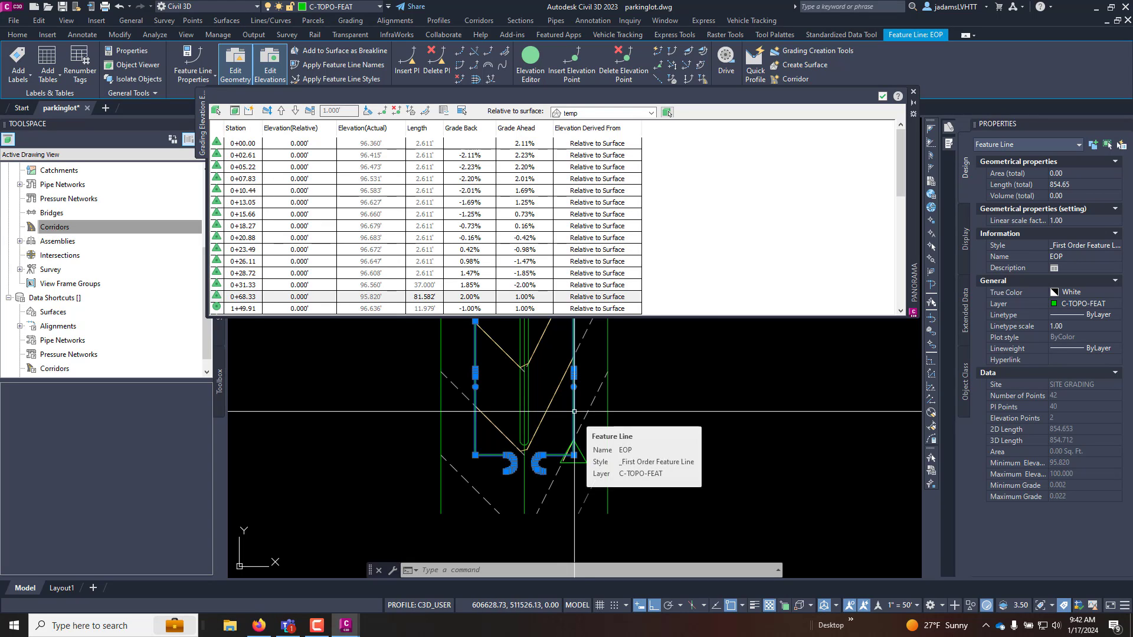
left_click(883, 96)
key("Escape")
key("Escape")
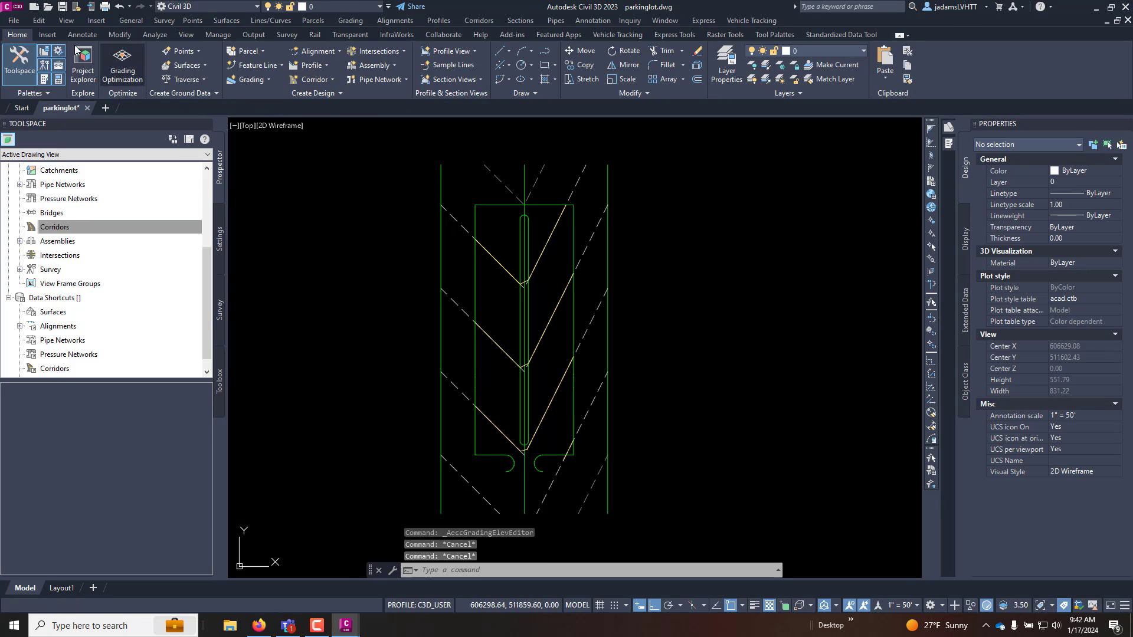
- Create a corridor named EOP with the SITE GRADING feature line EOP as its baseline and no assembly
left_click(311, 80)
left_click(313, 96)
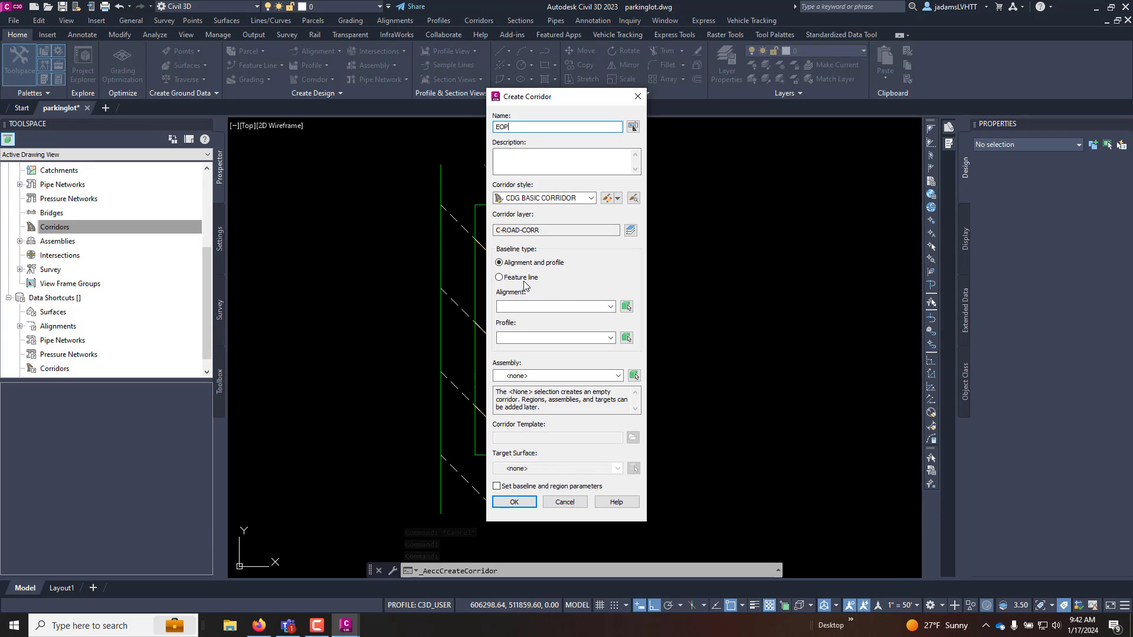
left_click(626, 307)
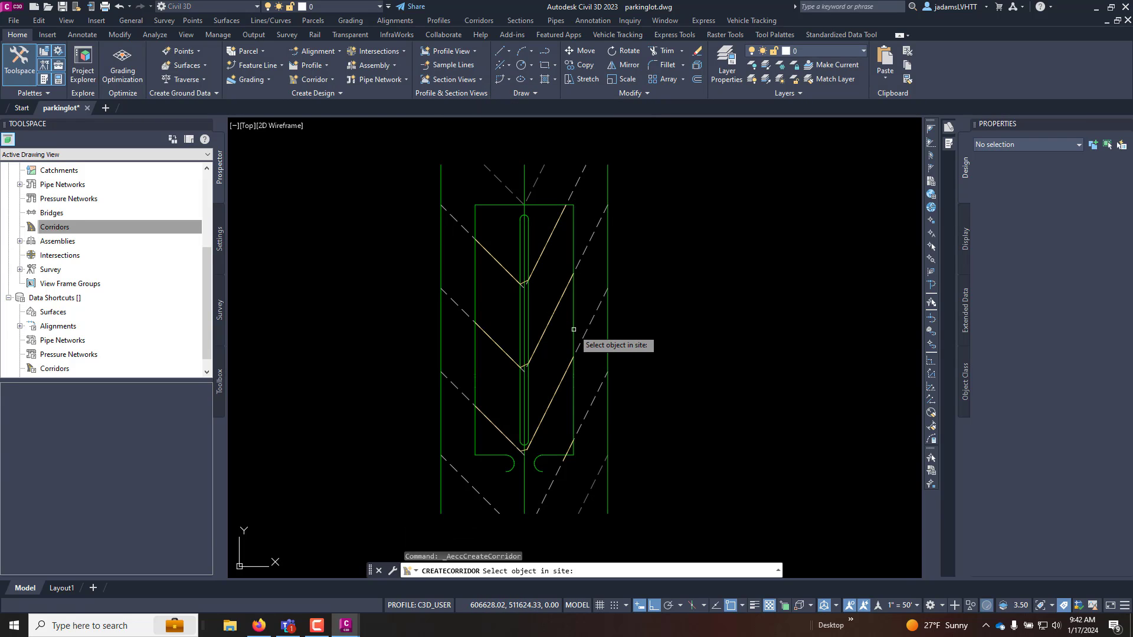
left_click(574, 329)
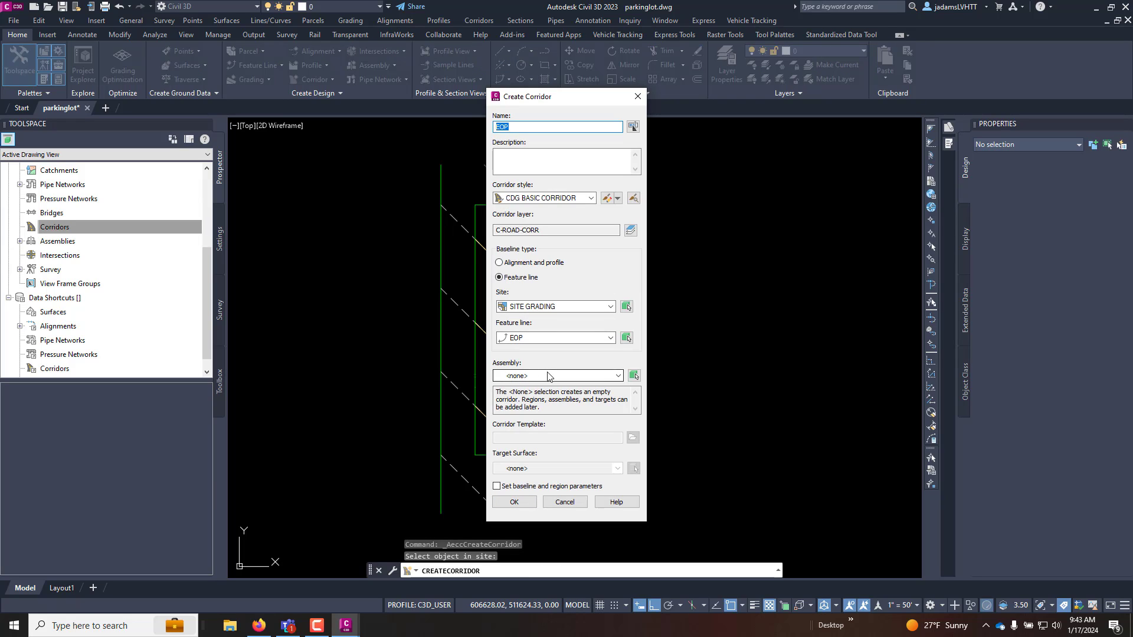
left_click(513, 502)
left_click(638, 339)
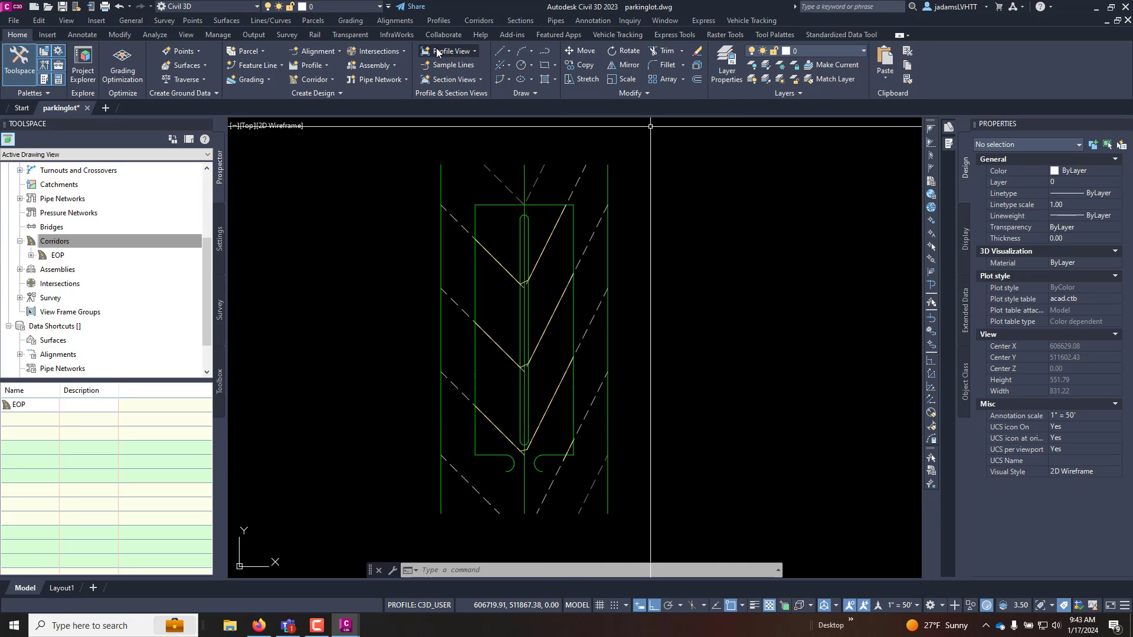
- Create an assembly named CNG with the Undivided Crowned Road type and CDG ASSEMBLY code set style, placing its baseline beside the parking lot
left_click(373, 66)
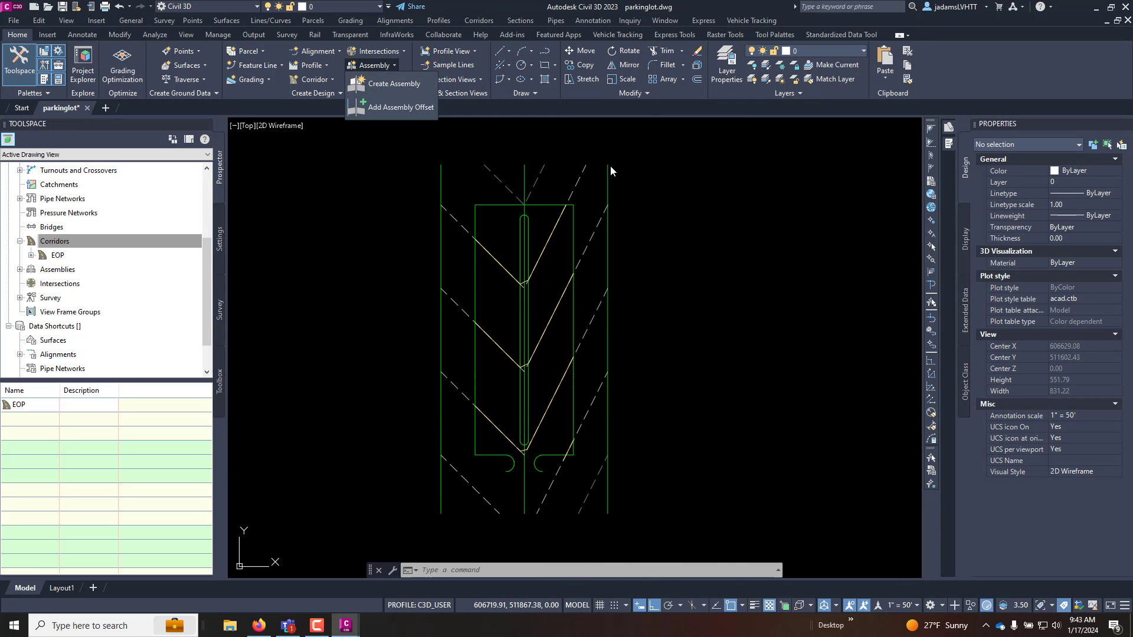
left_click(687, 302)
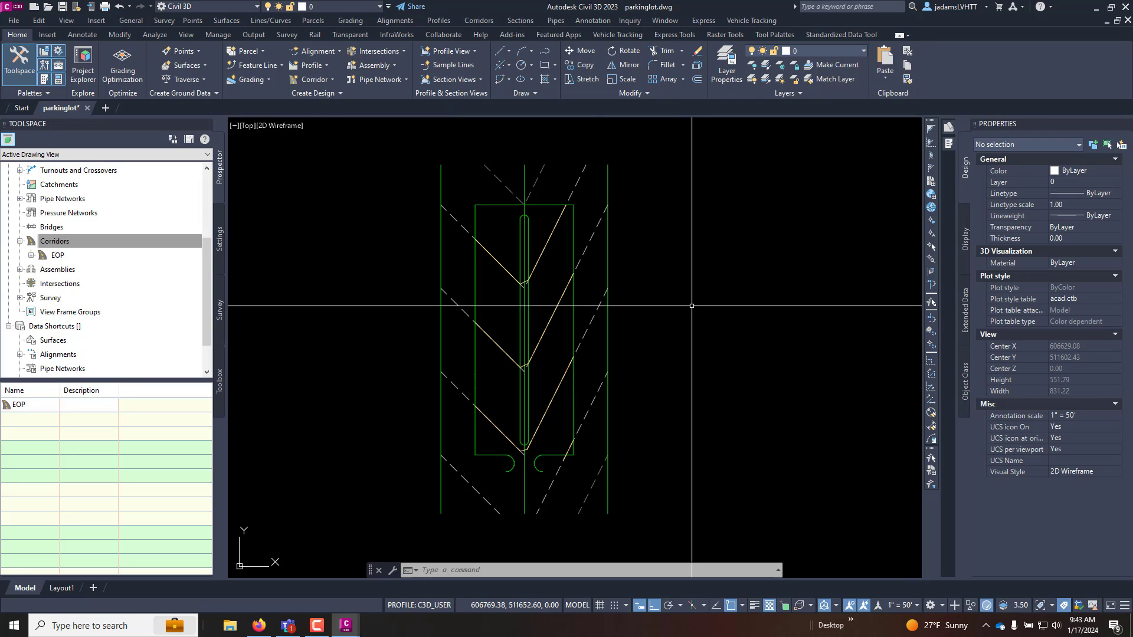
left_click(376, 65)
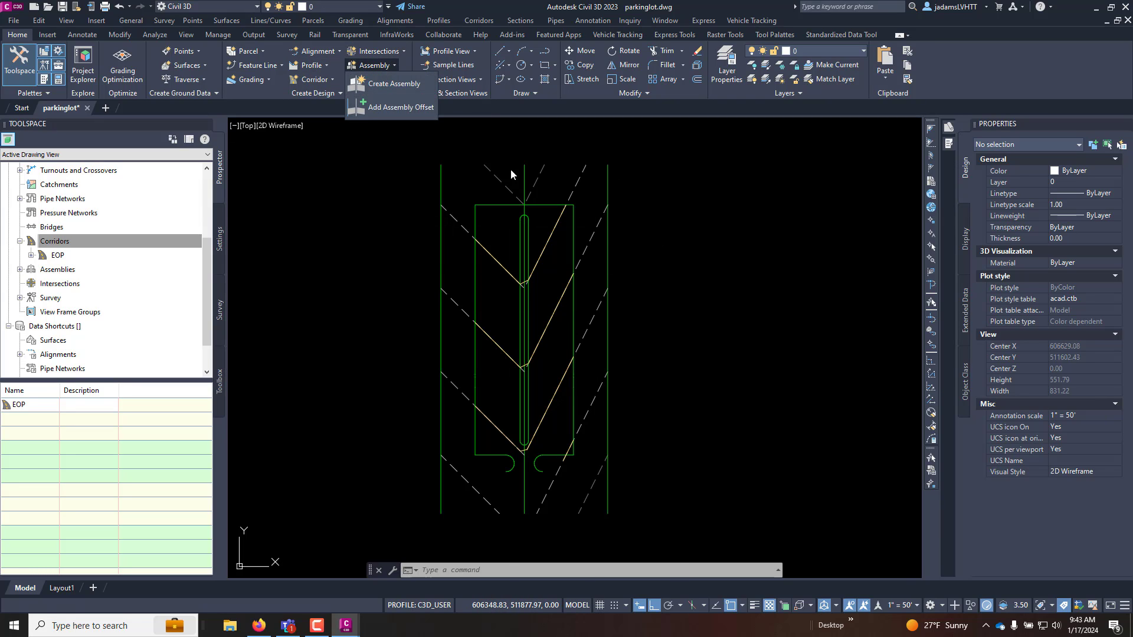
left_click(396, 89)
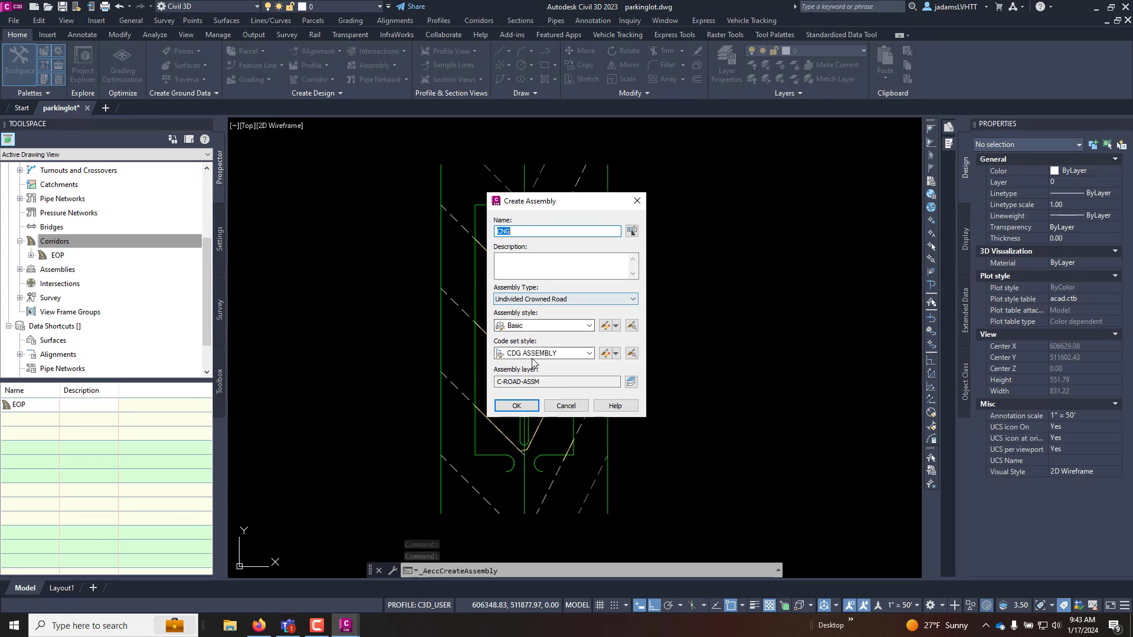
left_click(515, 408)
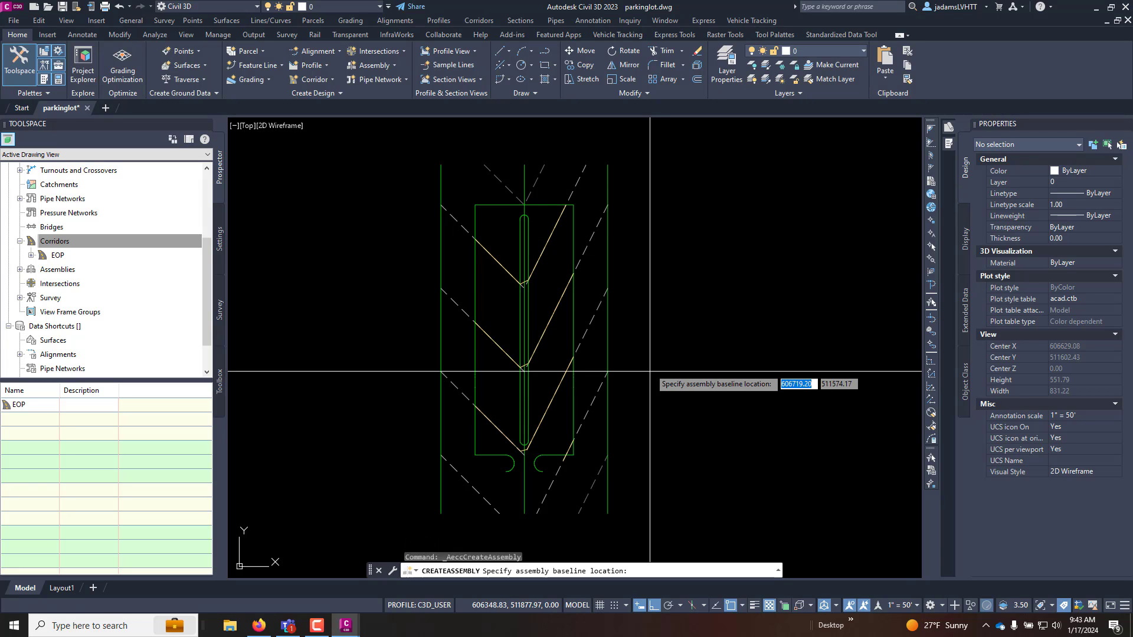
left_click(652, 379)
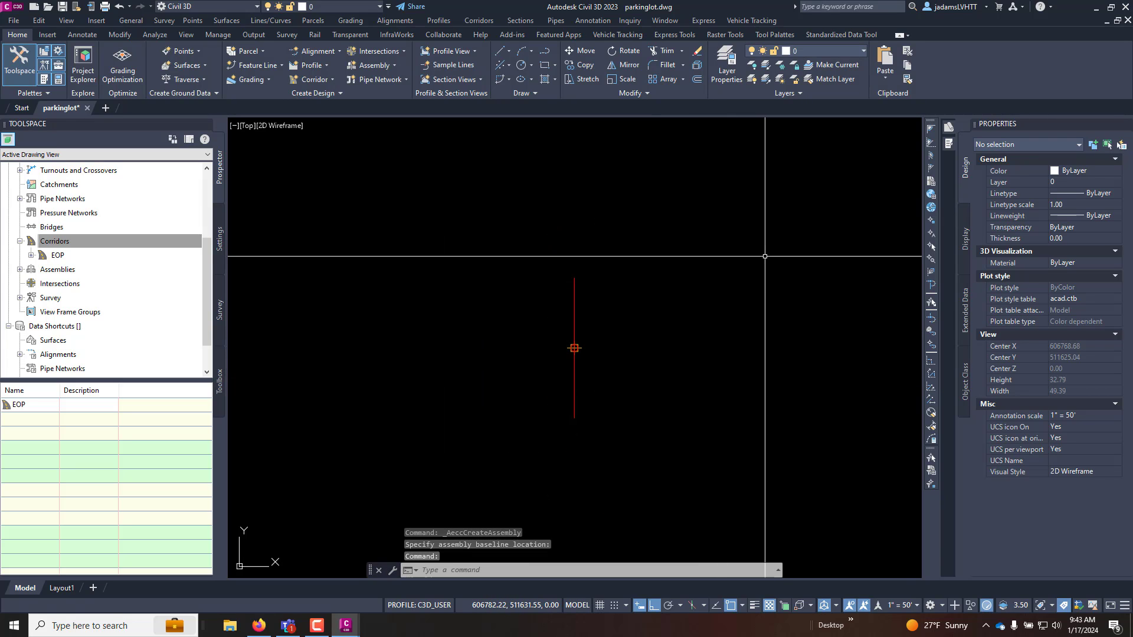
- Examine the help page of the UrbanCurbGutterGeneral subassembly for its shape diagram and input parameters, and return to the drawing
left_click(948, 145)
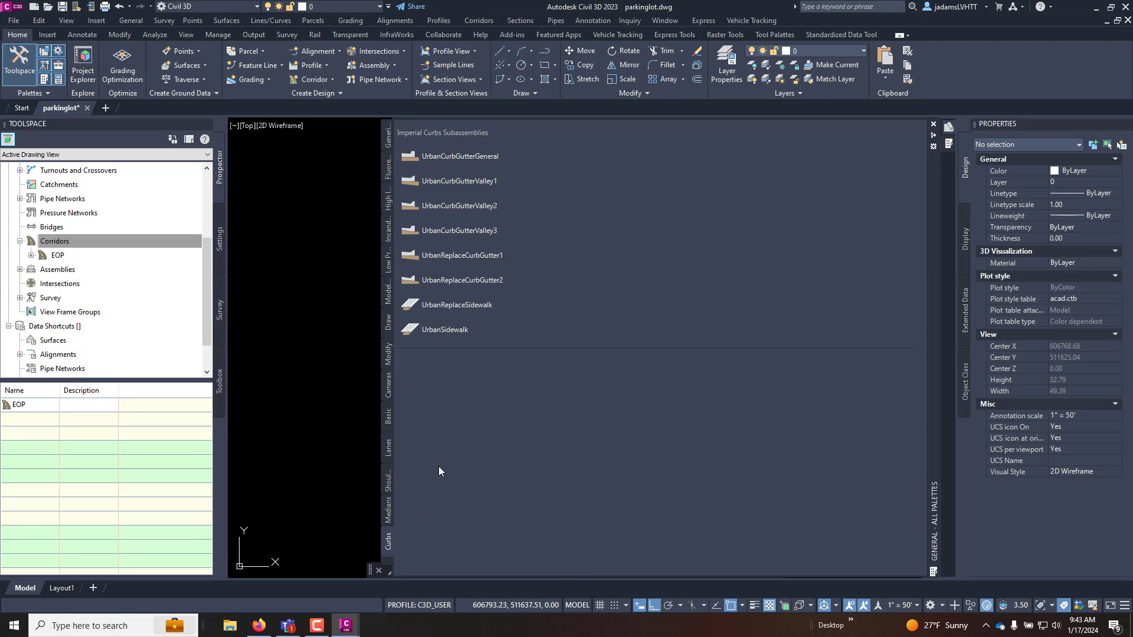
right_click(472, 158)
left_click(502, 312)
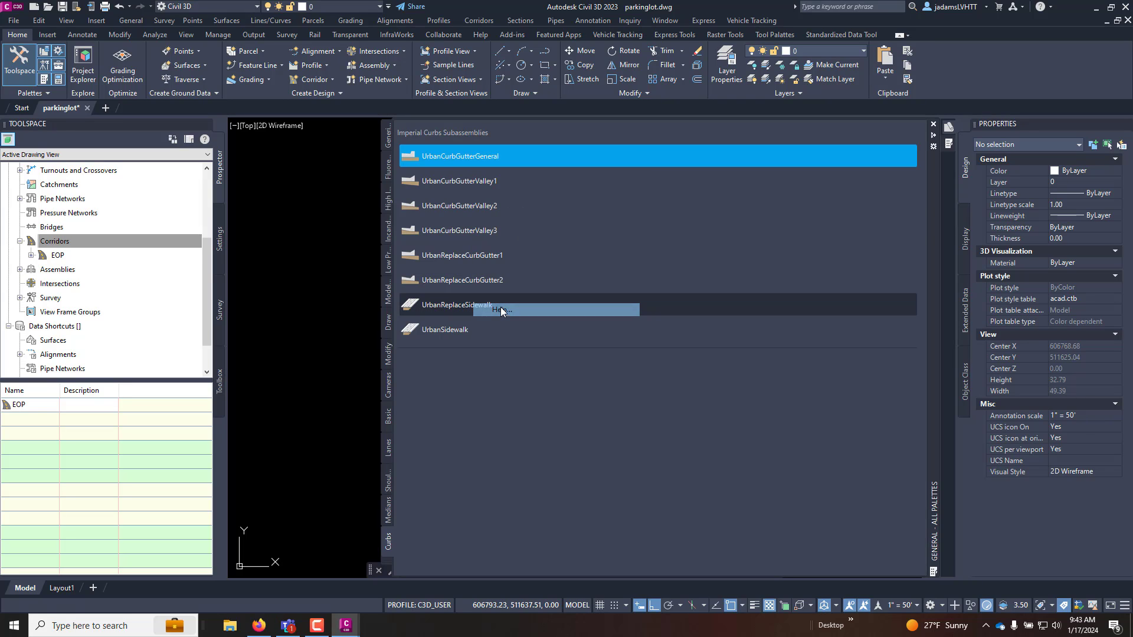
key("ctrl+3")
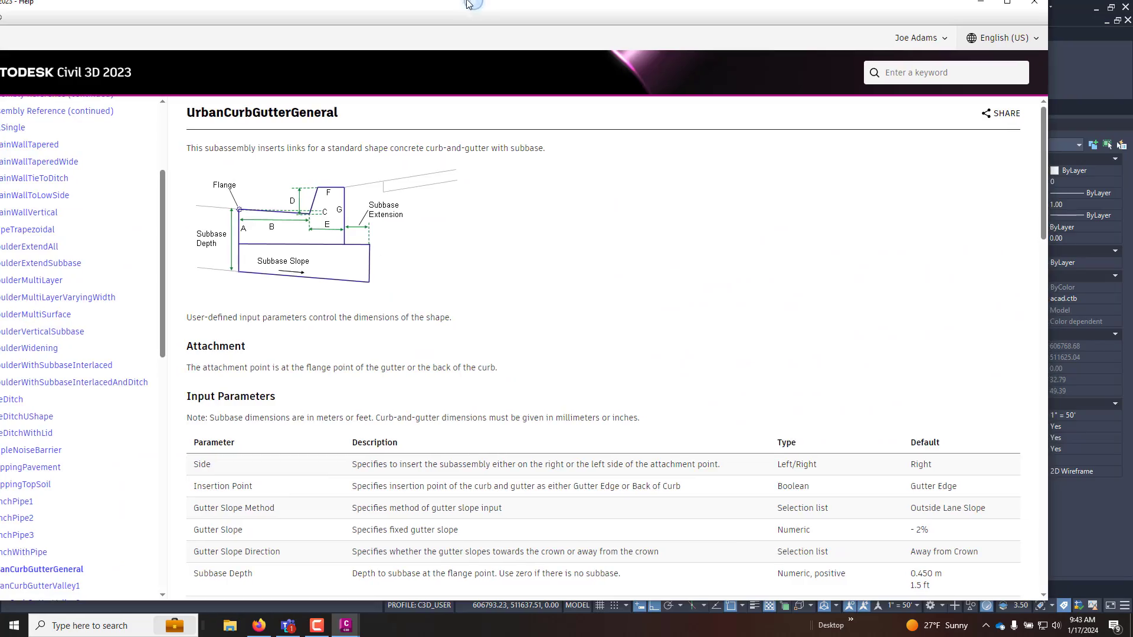
left_click_drag(469, 3, 467, 2)
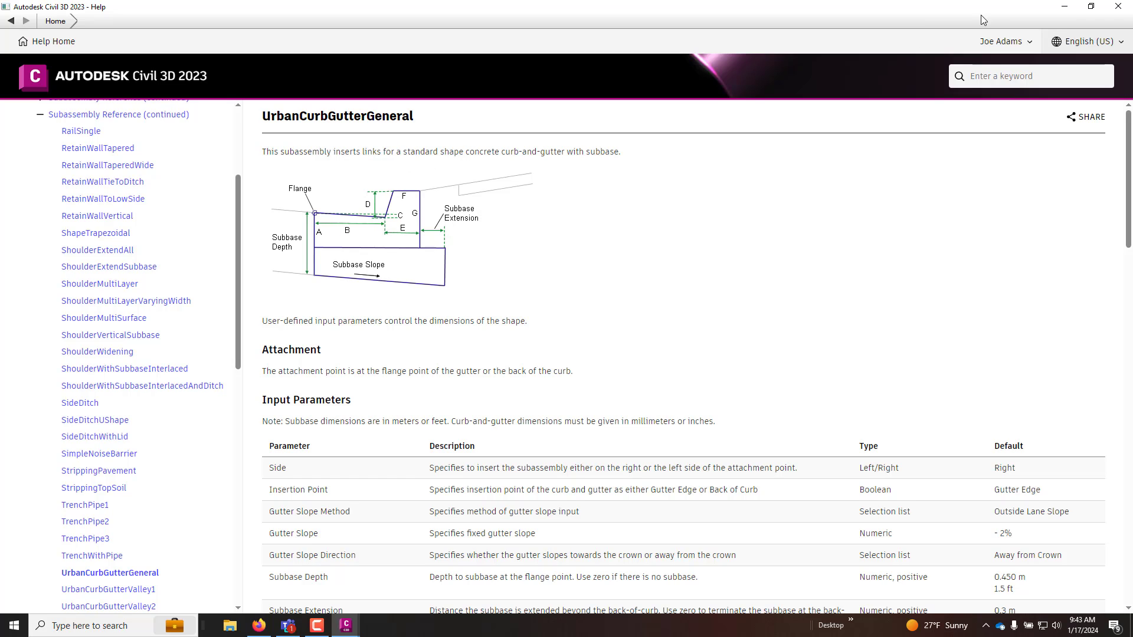
left_click(1074, 13)
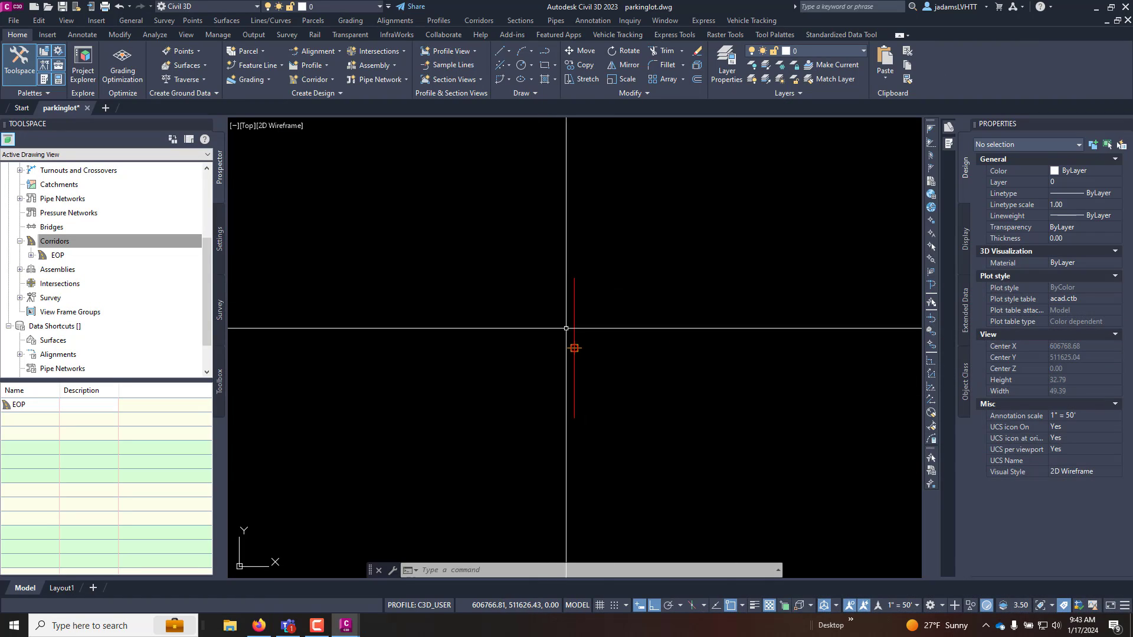
- Attach the UrbanCurbGutterGeneral subassembly to the right side of the assembly baseline at the marker point, using Gutter Edge insertion
mouse_move(951, 150)
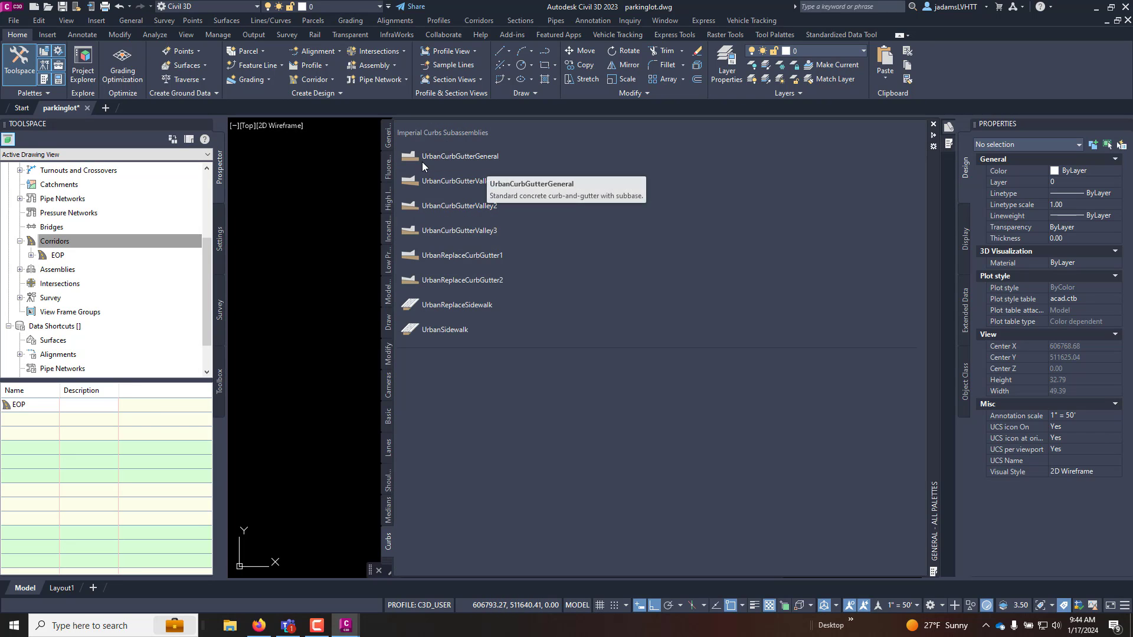
left_click(423, 157)
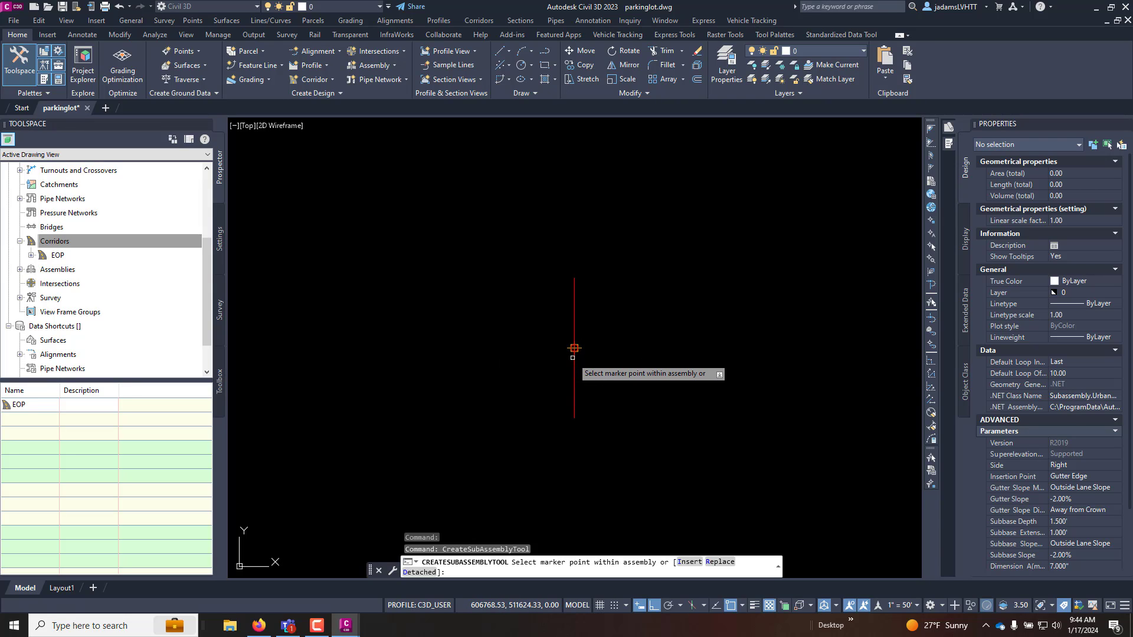
left_click(574, 348)
key("Escape")
scroll(644, 356, "up", 4)
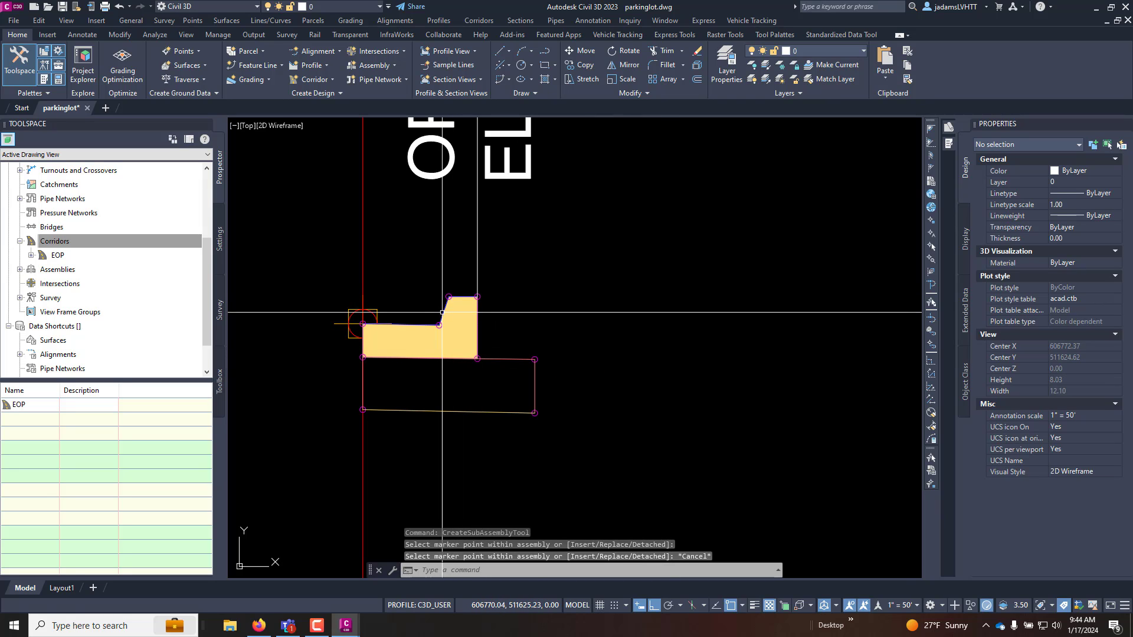
- Select the curb-and-gutter subassembly and compare its parameters with the dimension diagram in the UrbanCurbGutterGeneral help page
left_click(361, 323)
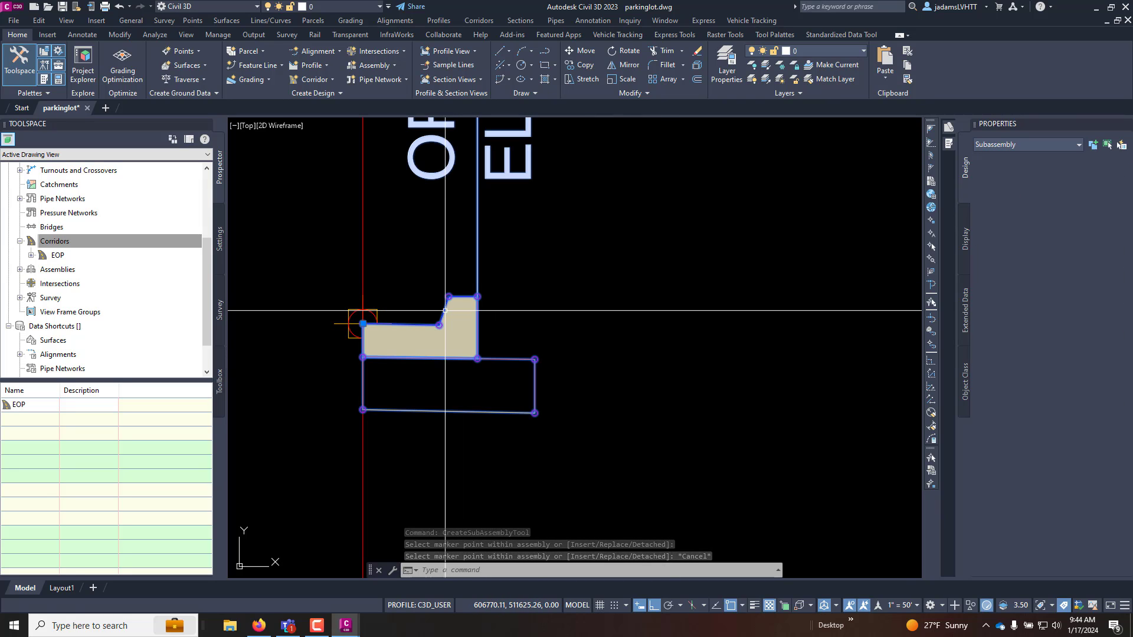
scroll(1041, 500, "down", 3)
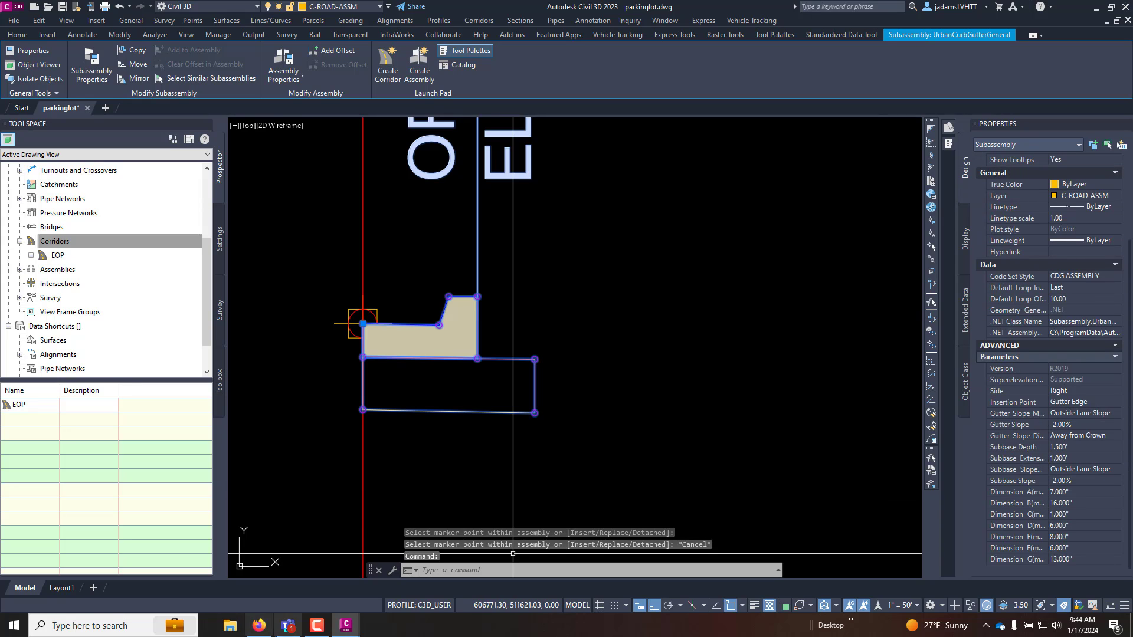
left_click(252, 631)
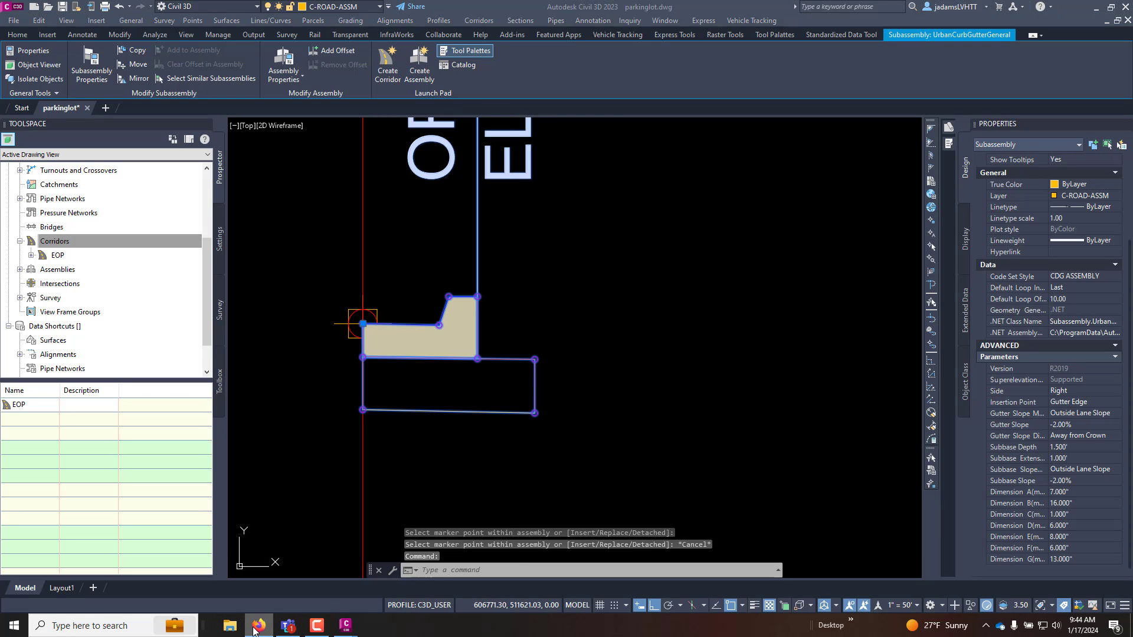
mouse_move(345, 625)
left_click(363, 508)
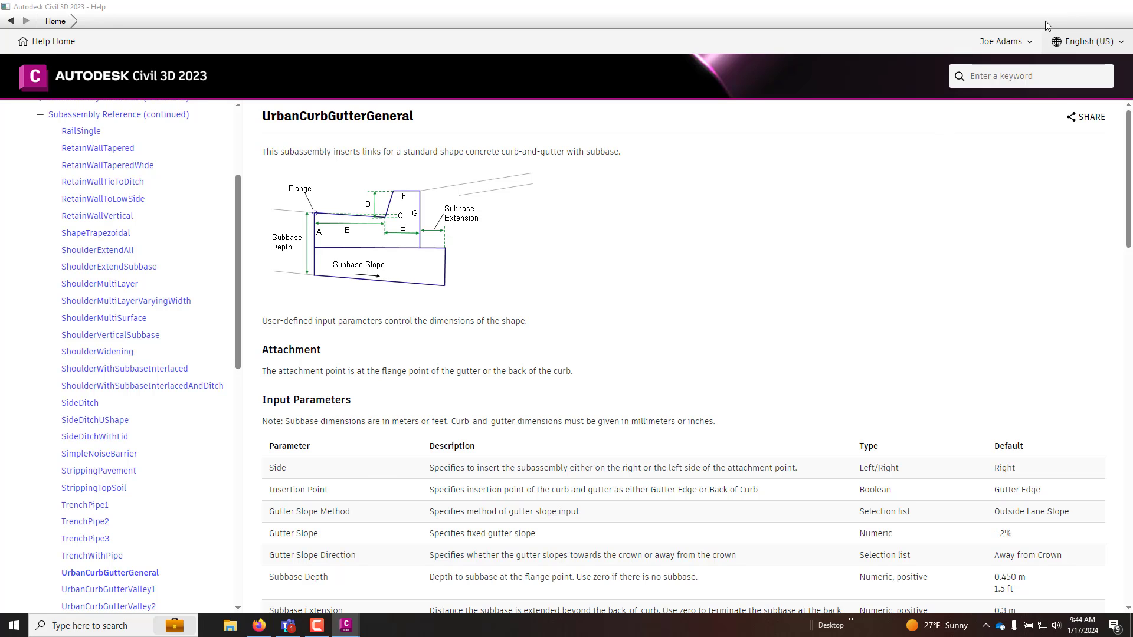
key("alt+Tab")
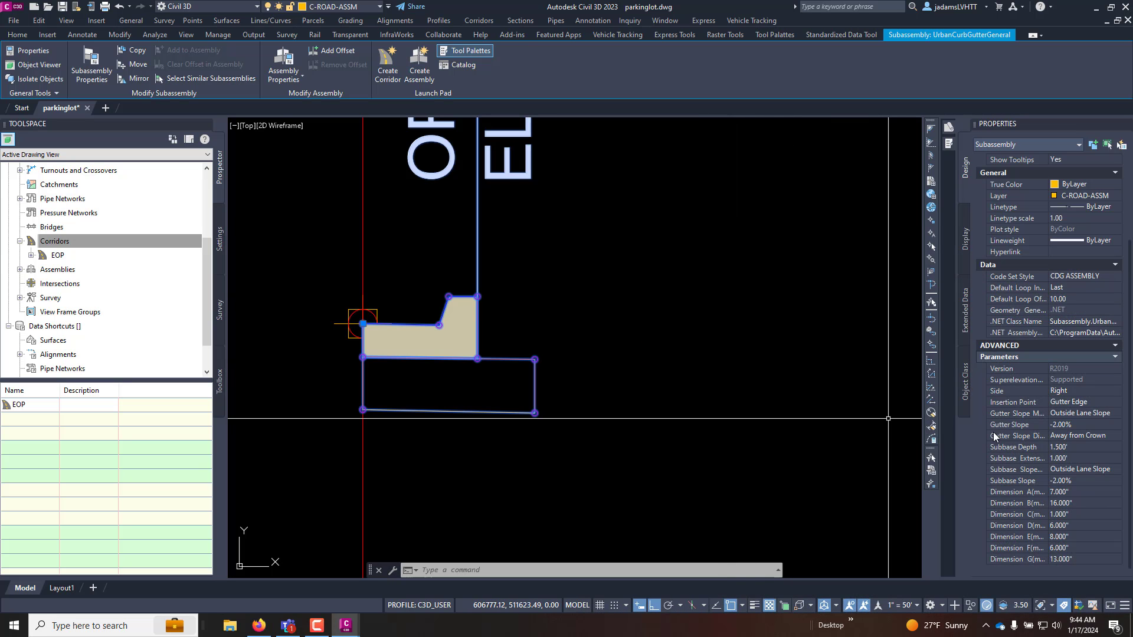
- Set the curb-and-gutter subassembly's Dimension B to 18 inches and check the dimensions against the UrbanCurbGutterGeneral help diagram
left_click(1059, 502)
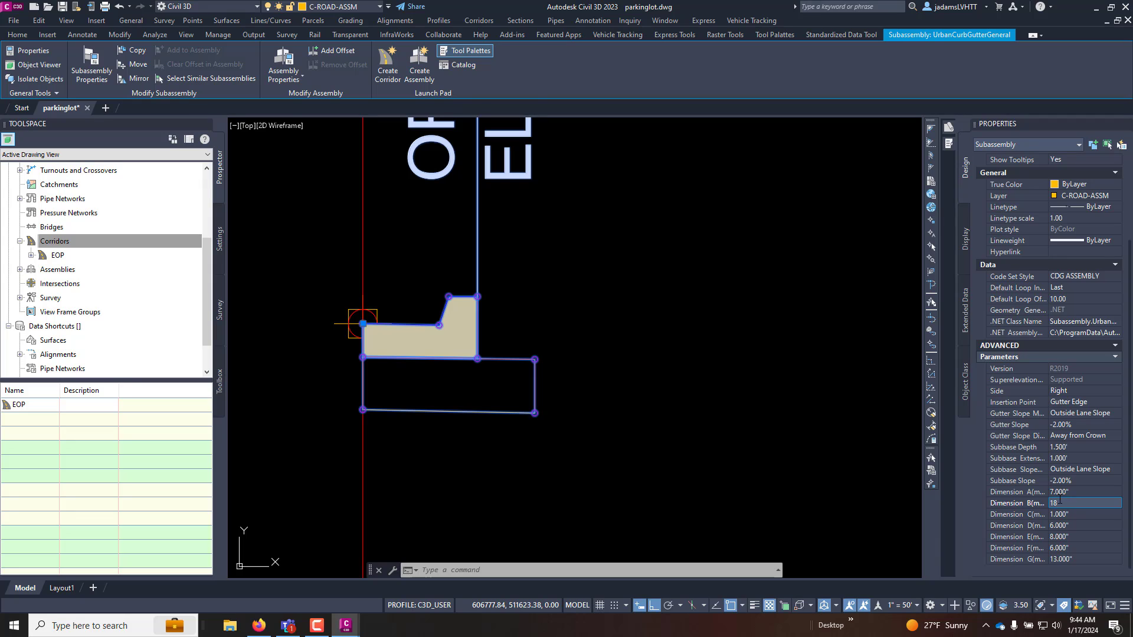
left_click(1079, 525)
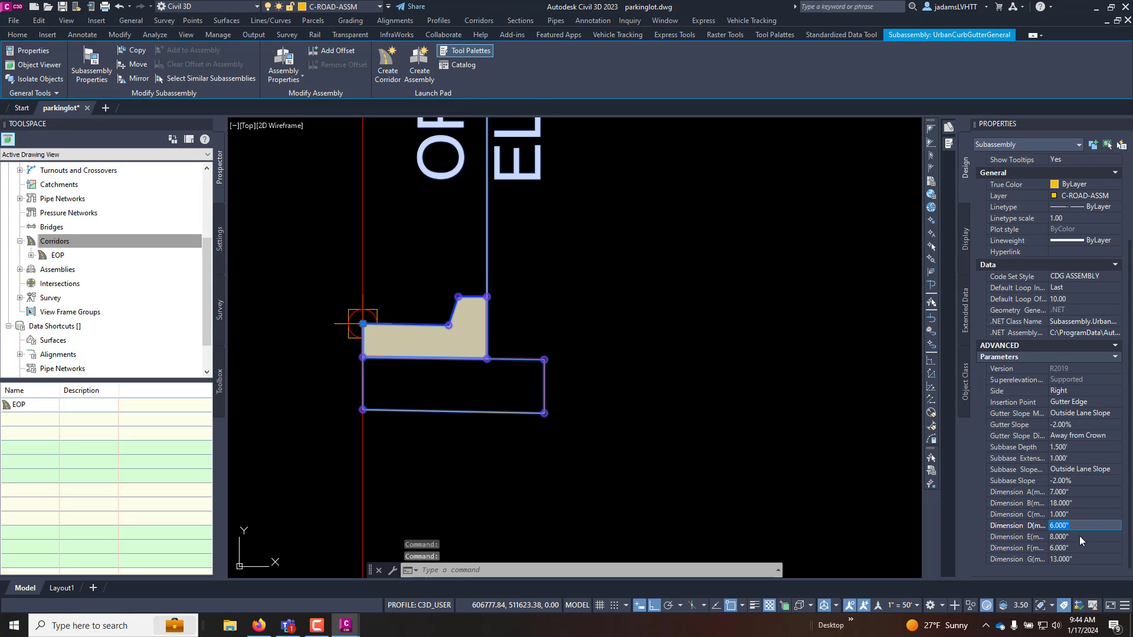
left_click(1079, 547)
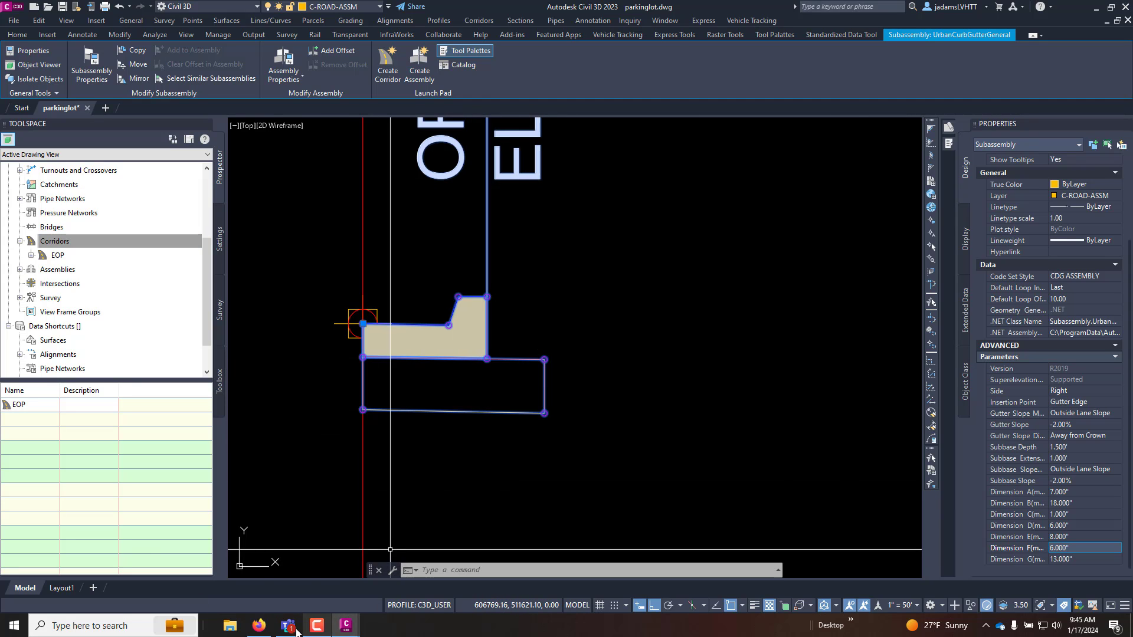
left_click(269, 635)
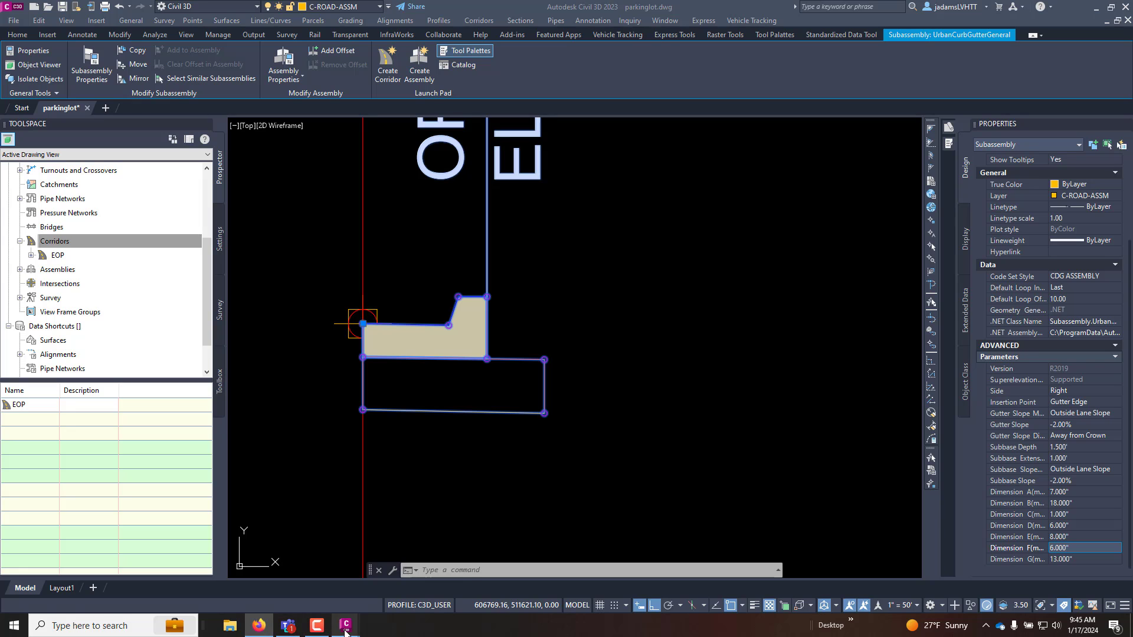
mouse_move(271, 632)
left_click(397, 587)
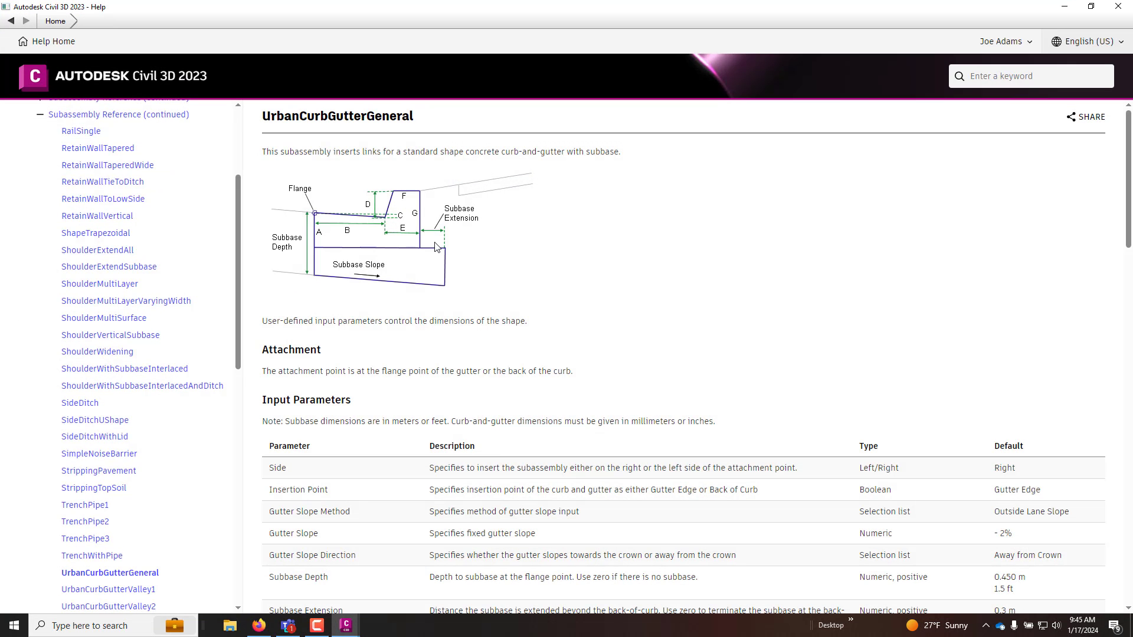
left_click(1068, 10)
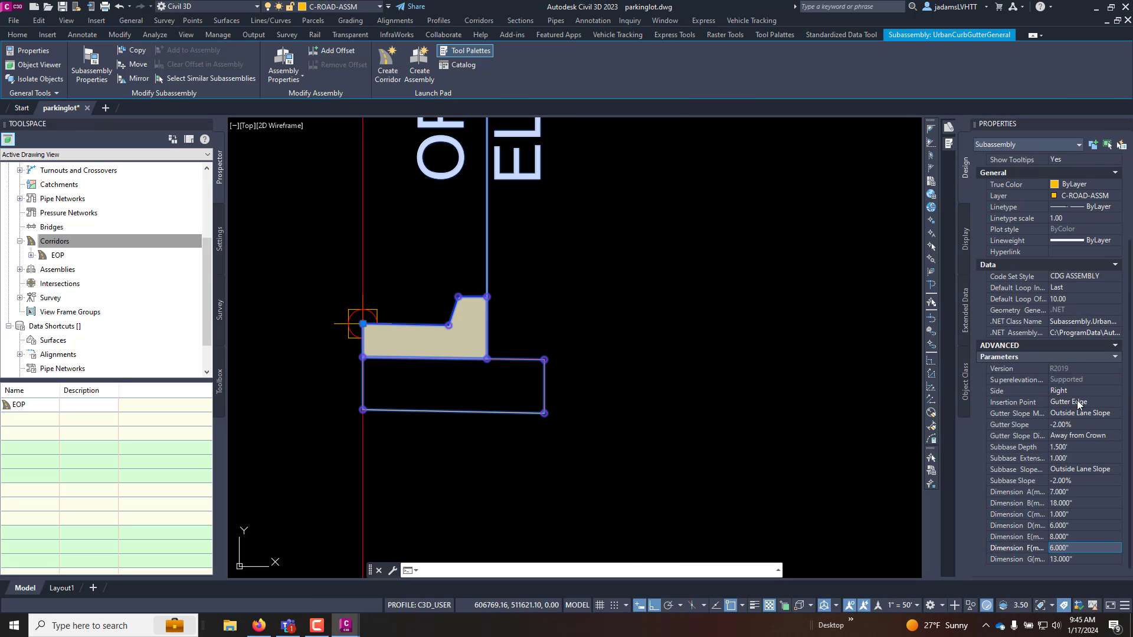
- Set the subassembly's gutter slope to -8% and its subbase depth and subbase extension to 0, and deselect it
left_click(1072, 423)
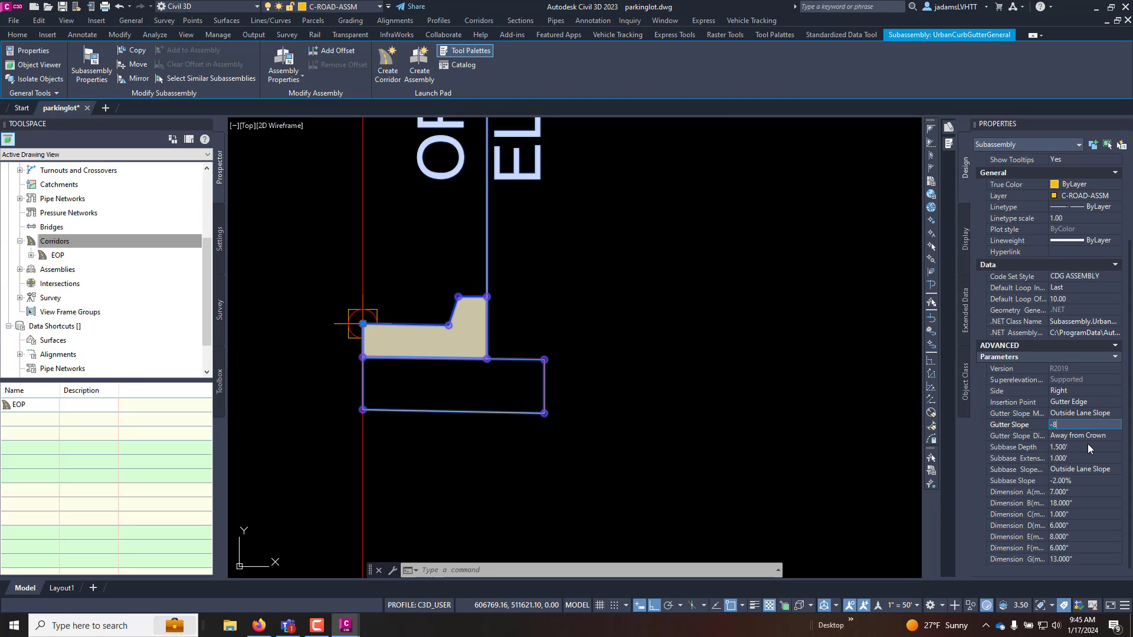
type("-8")
left_click(1088, 446)
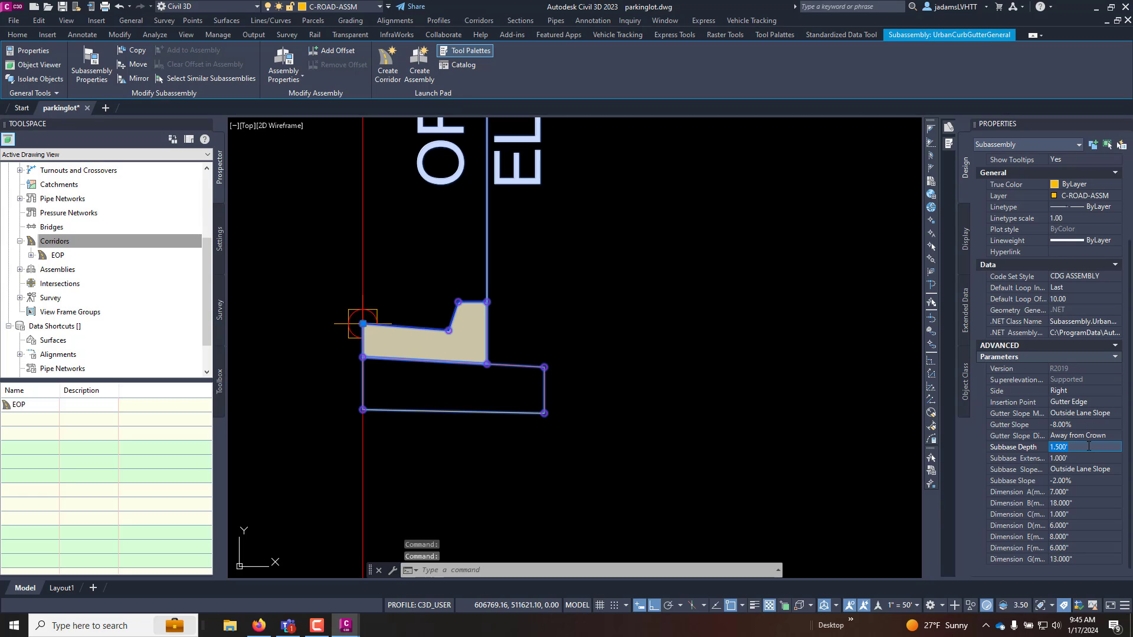
left_click(1078, 461)
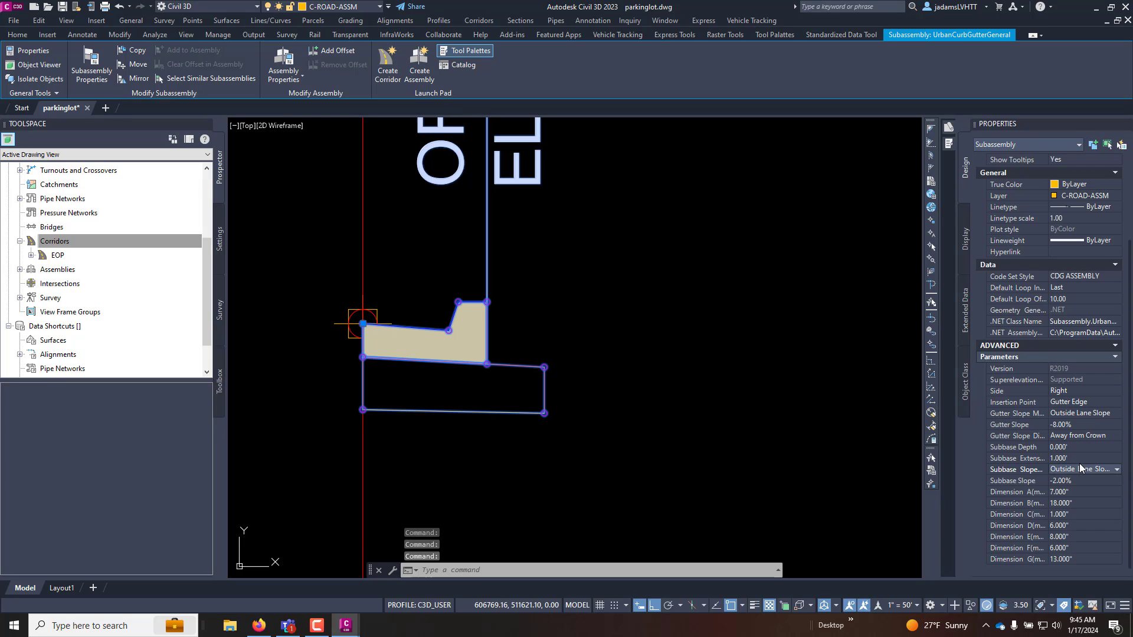
type("0")
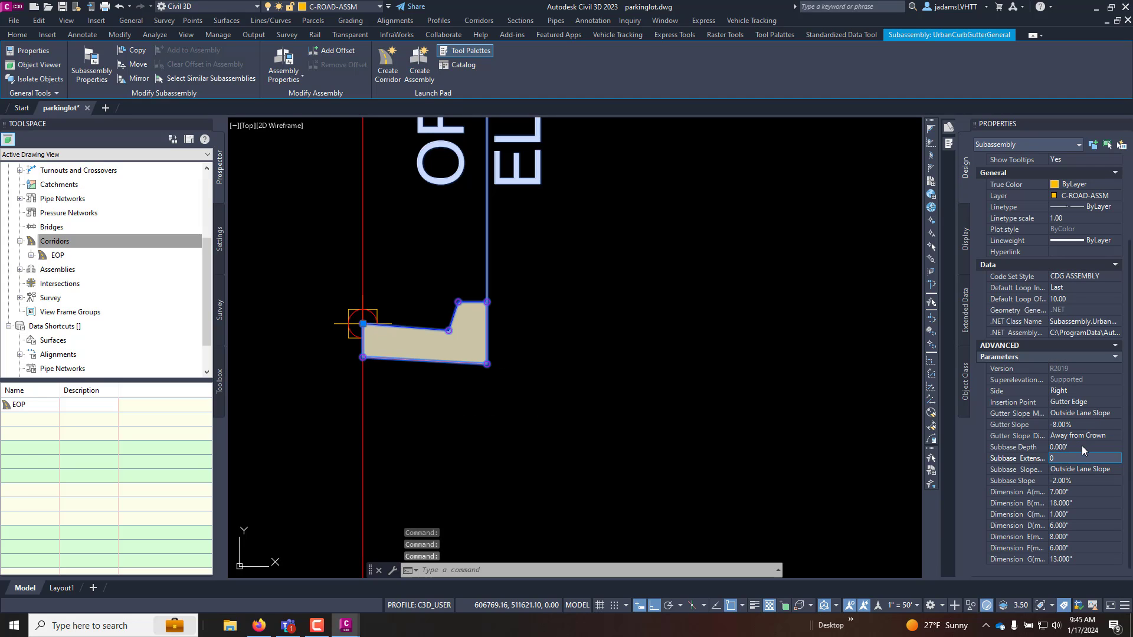
left_click(1082, 447)
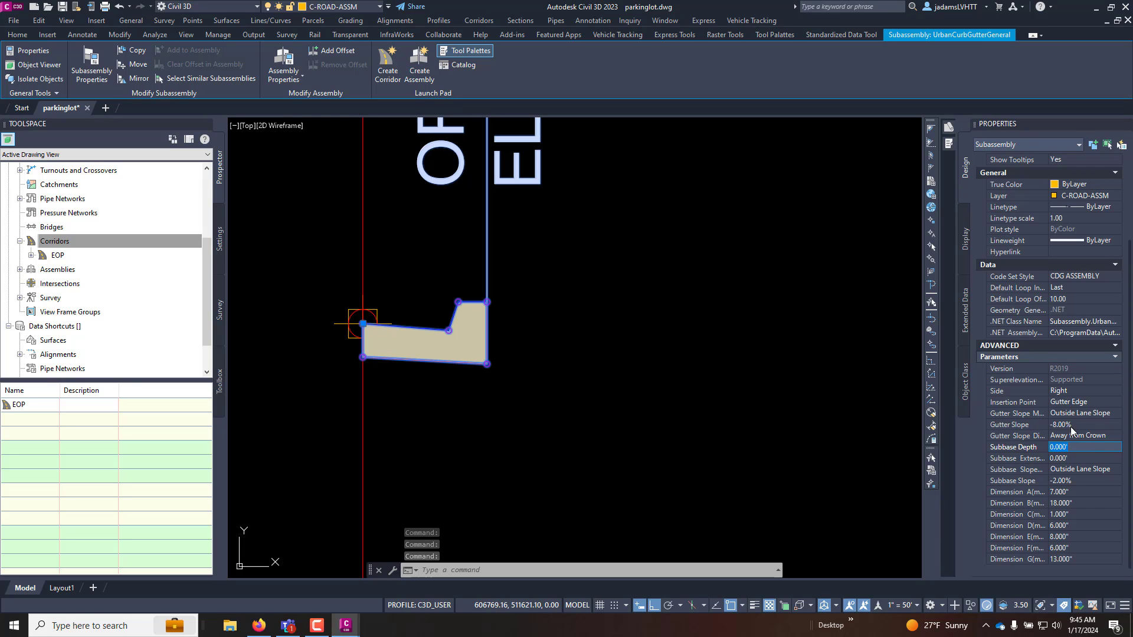
key("Escape")
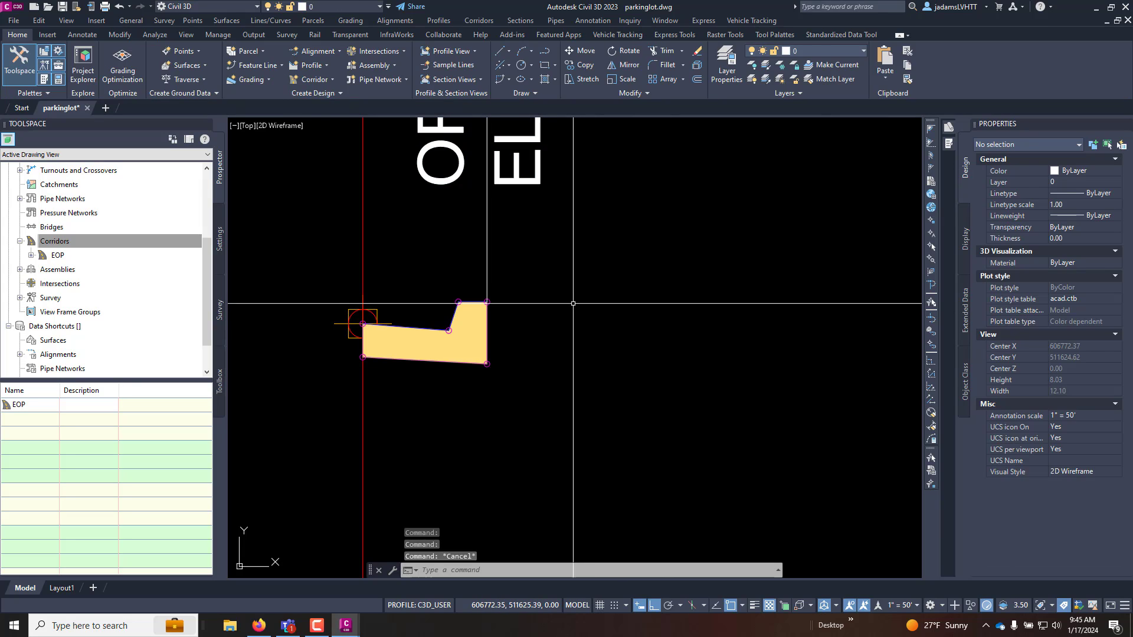
- Examine the baseline and region parameters in the EOP corridor's properties, and close them without changes
scroll(572, 303, "down", 6)
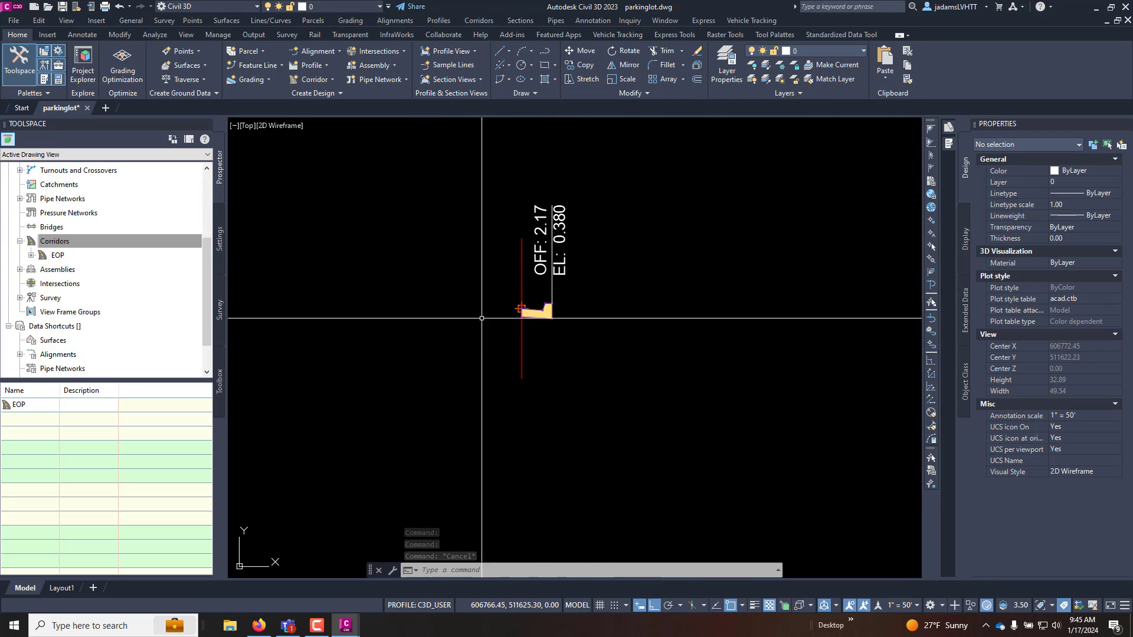
scroll(654, 302, "down", 6)
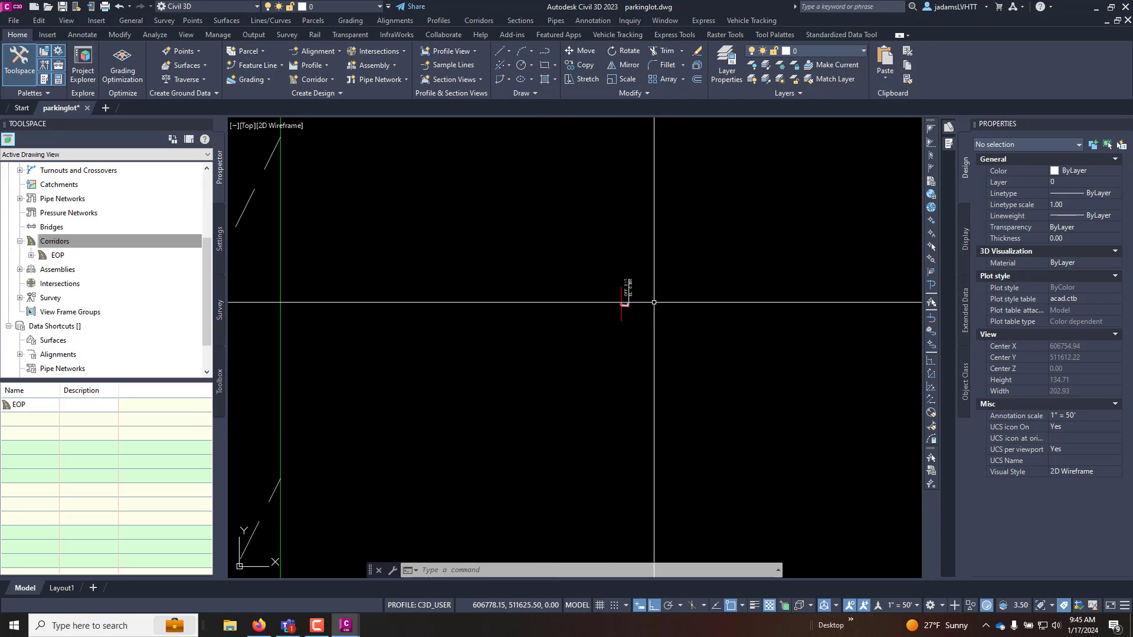
scroll(654, 302, "down", 6)
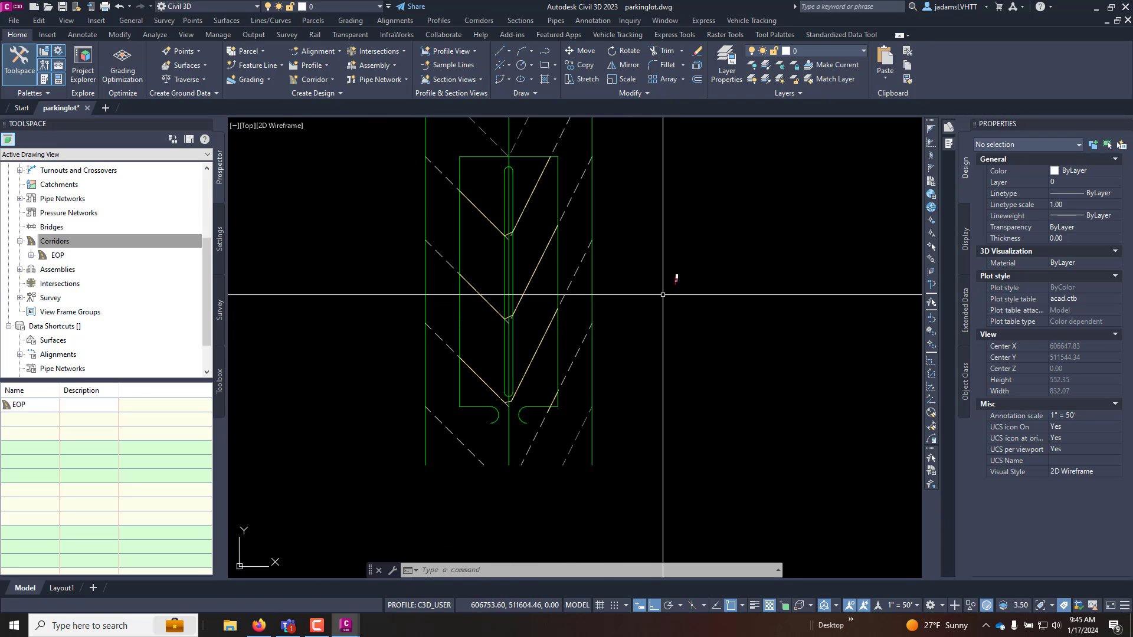
scroll(673, 286, "up", 2)
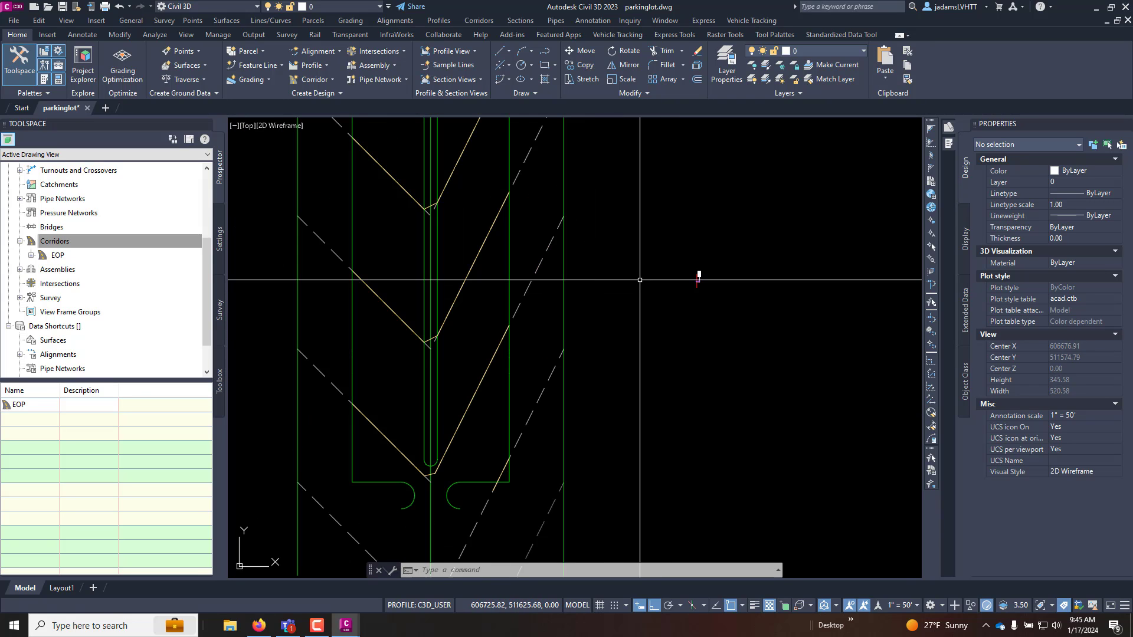
left_click(31, 256)
right_click(57, 254)
left_click(89, 260)
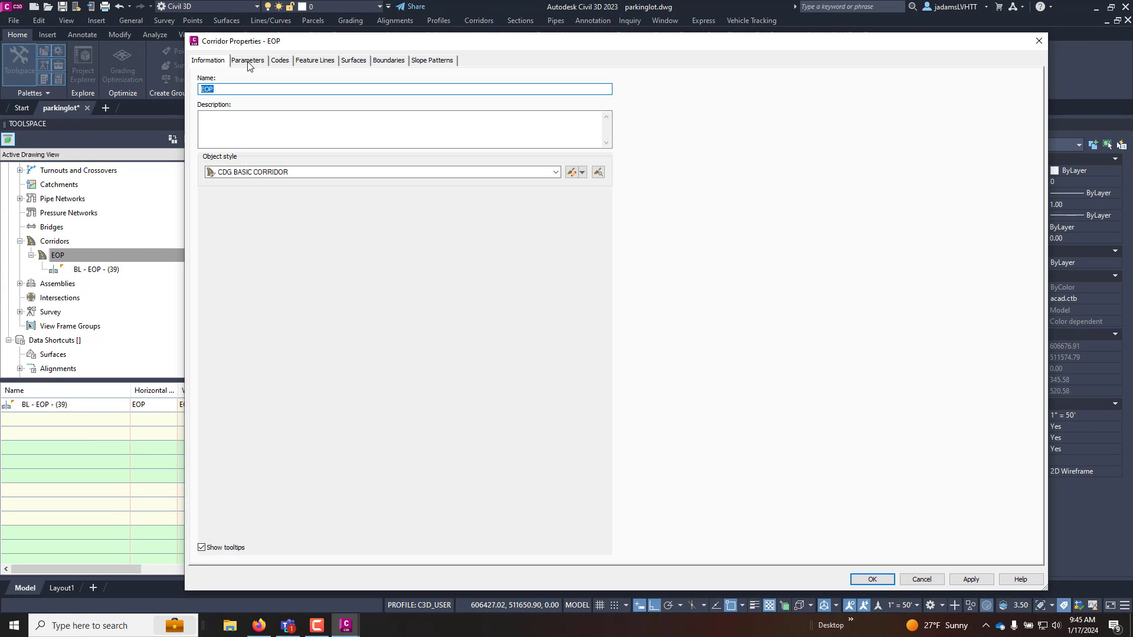
left_click(248, 61)
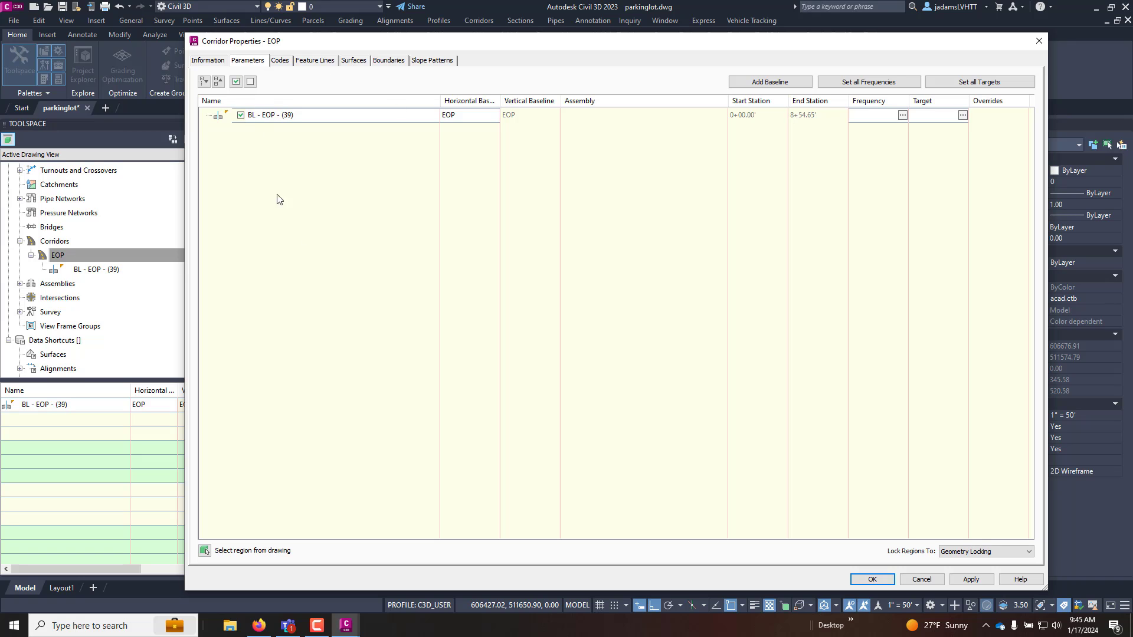
left_click(1039, 40)
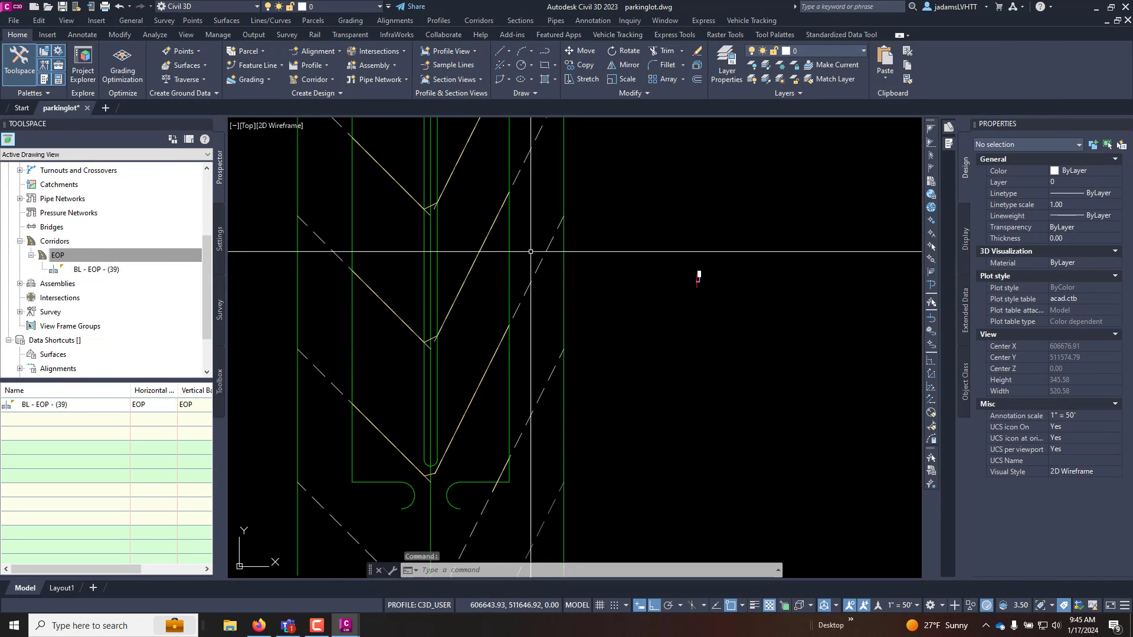
left_click(509, 271)
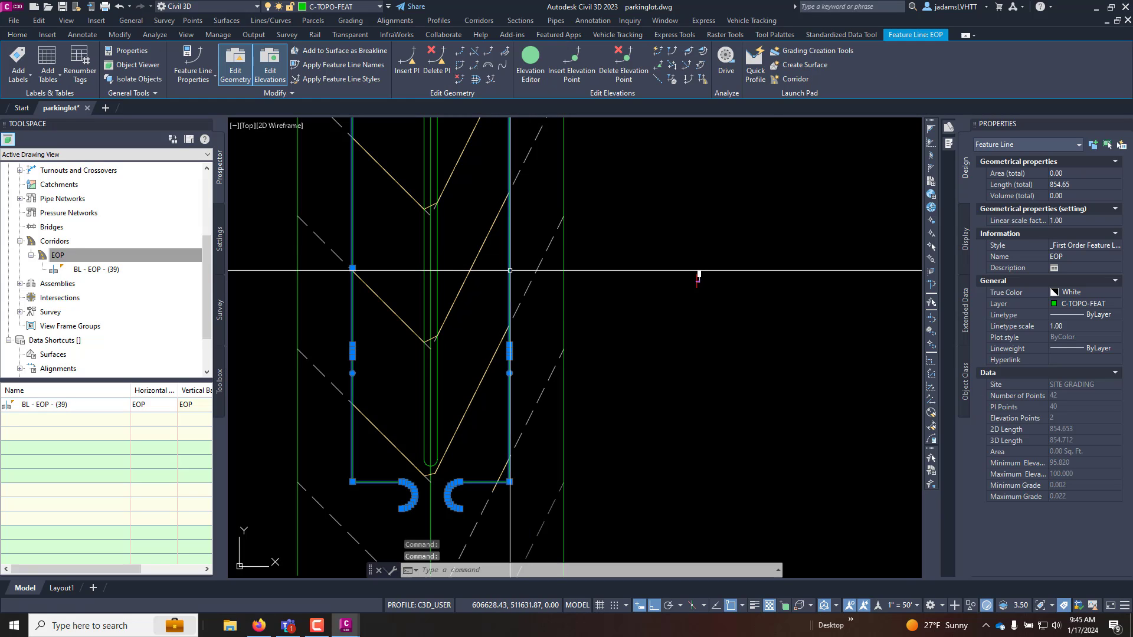
left_click(57, 255)
key("Escape")
key("Escape")
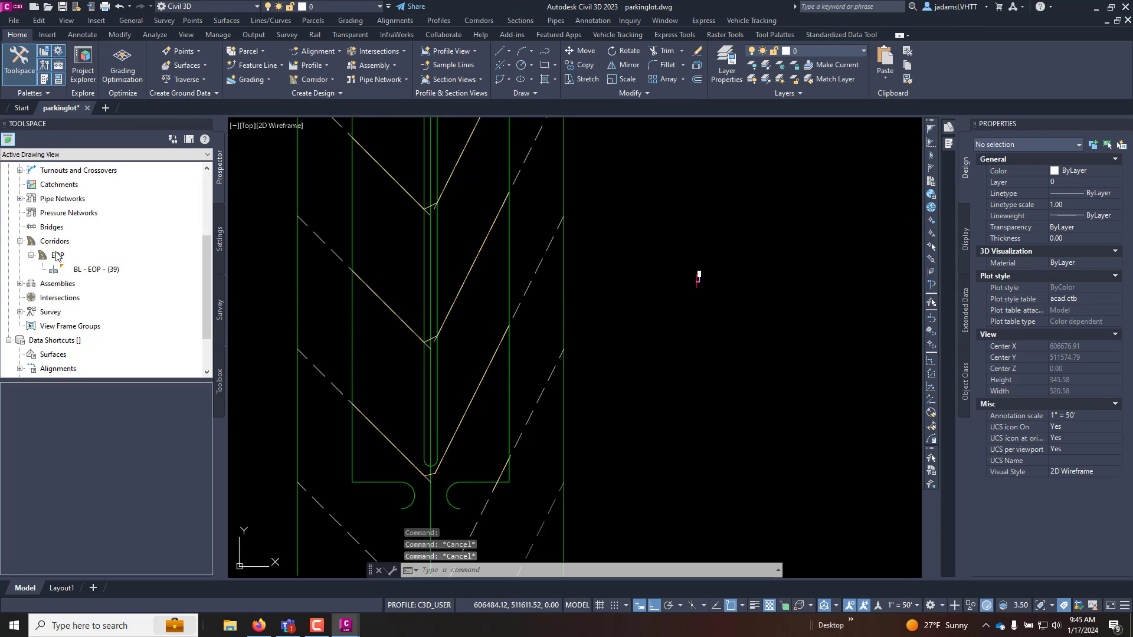
- Select the EOP corridor and add a region with the Fill option along its baseline, using the CNG assembly and no surface targets
right_click(57, 255)
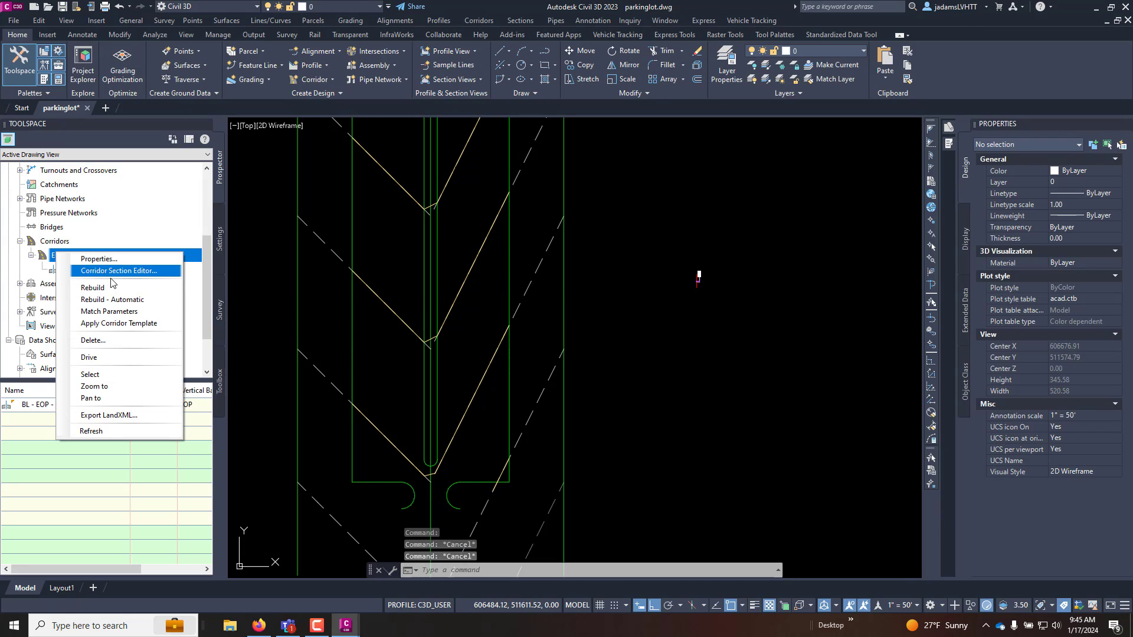
left_click(103, 378)
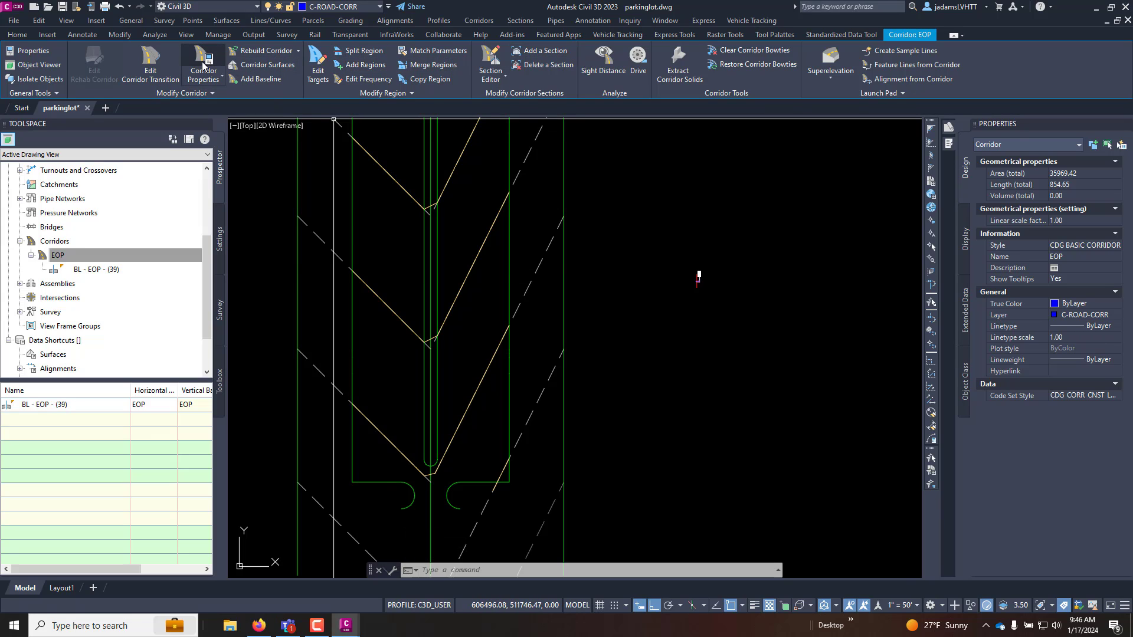
left_click(348, 66)
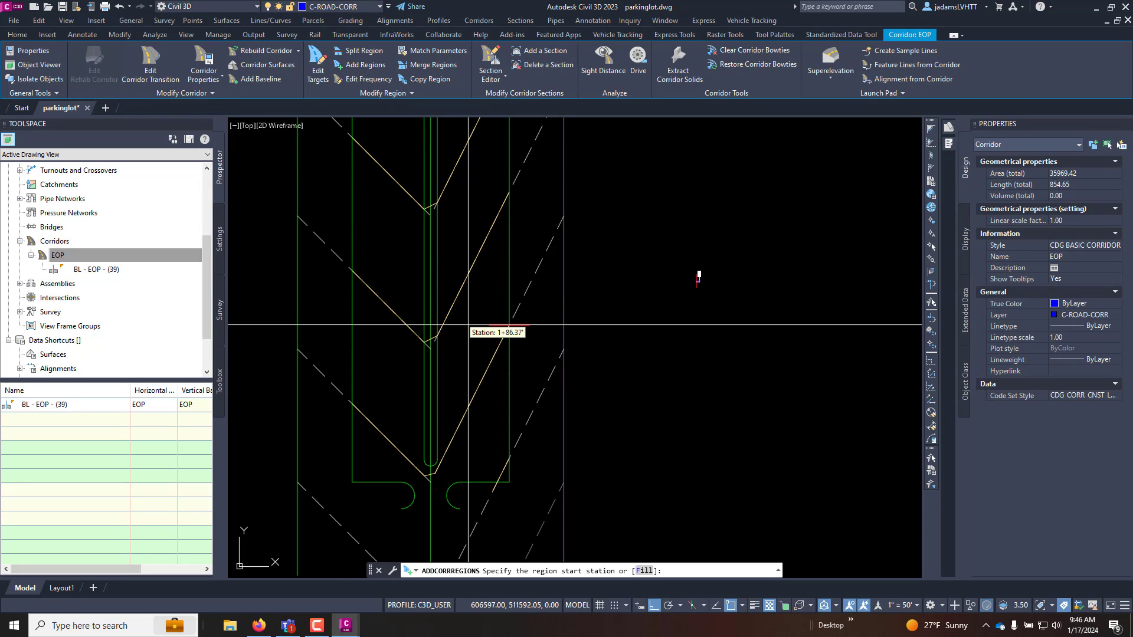
left_click(643, 571)
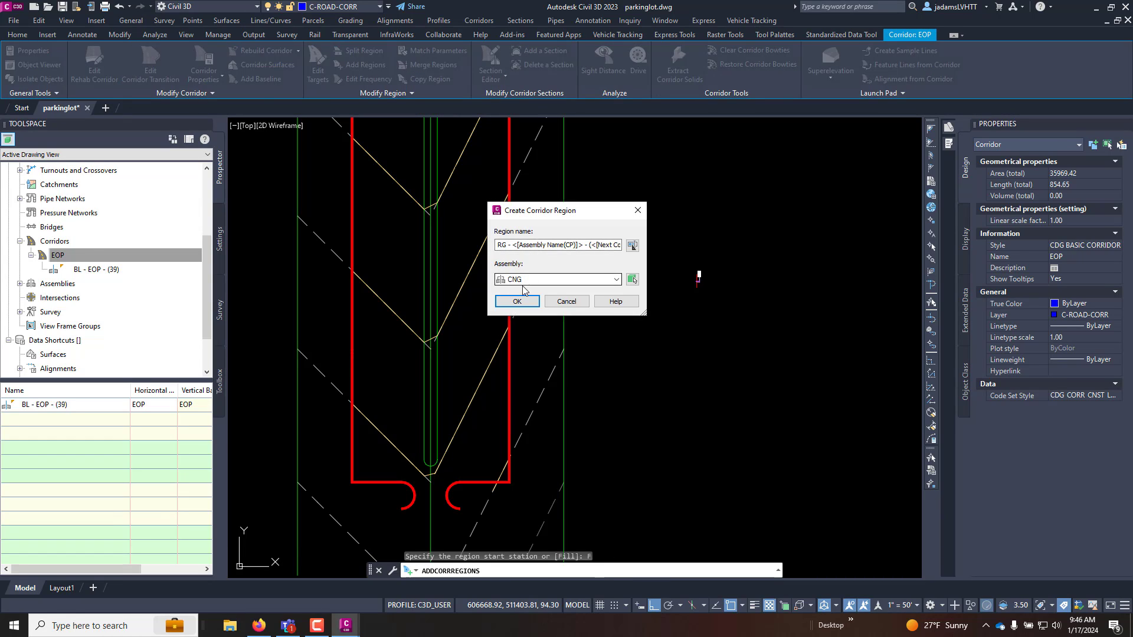
left_click(514, 304)
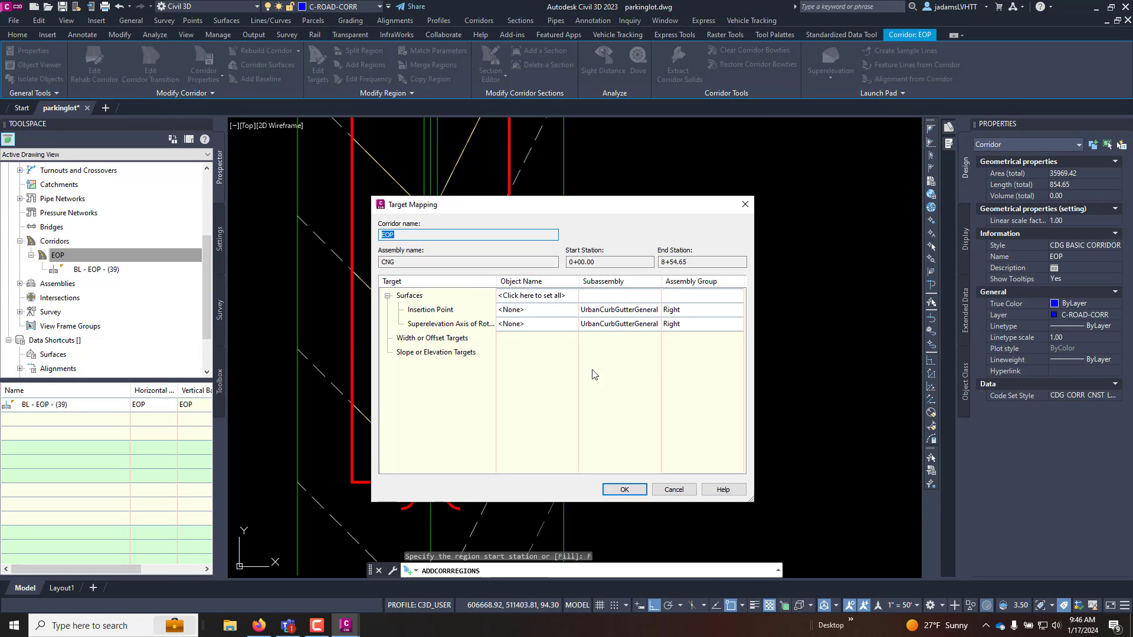
left_click(624, 489)
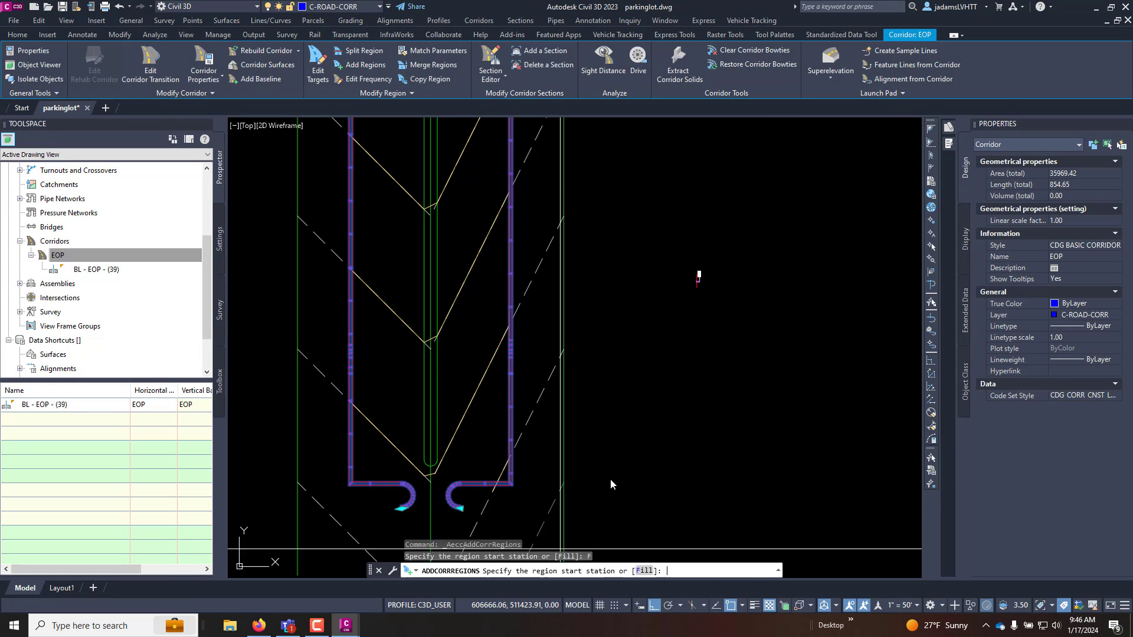
key("Escape")
key("Escape")
- Inspect the curb-and-gutter corridor around the parking lot, and split the drawing area into two vertical viewports
scroll(466, 481, "up", 5)
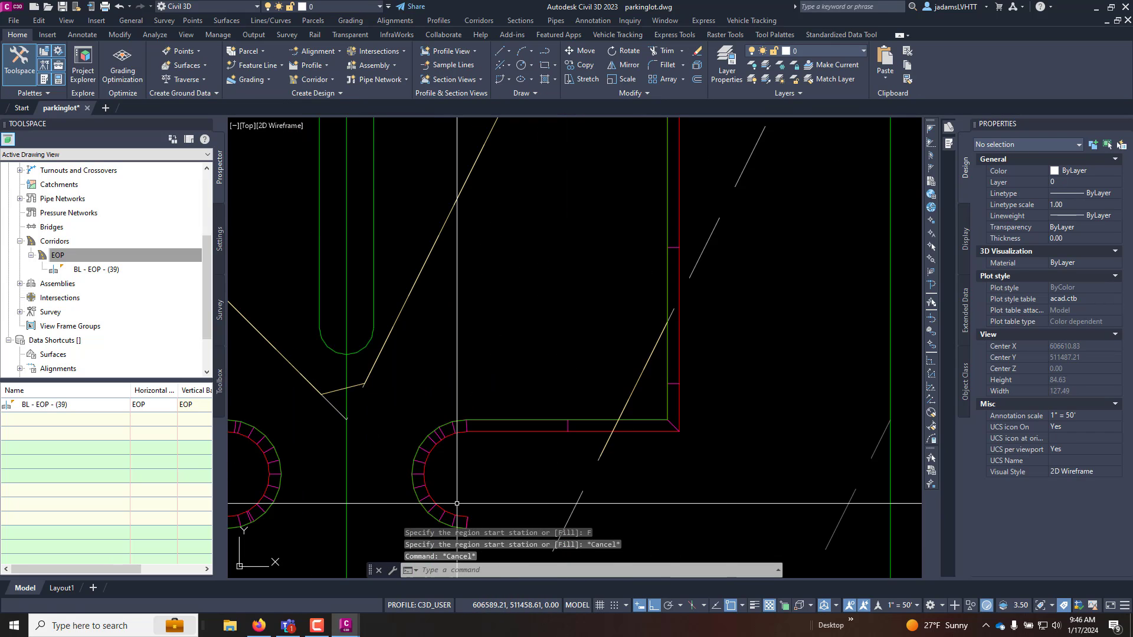
scroll(434, 459, "down", 3)
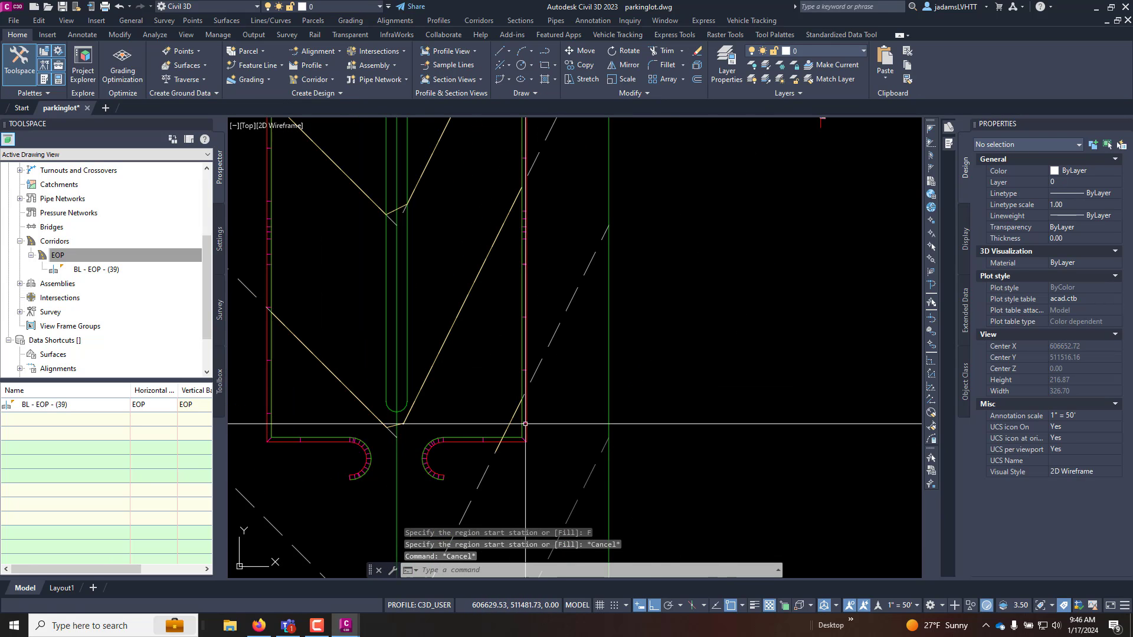
scroll(517, 337, "down", 6)
scroll(517, 337, "up", 6)
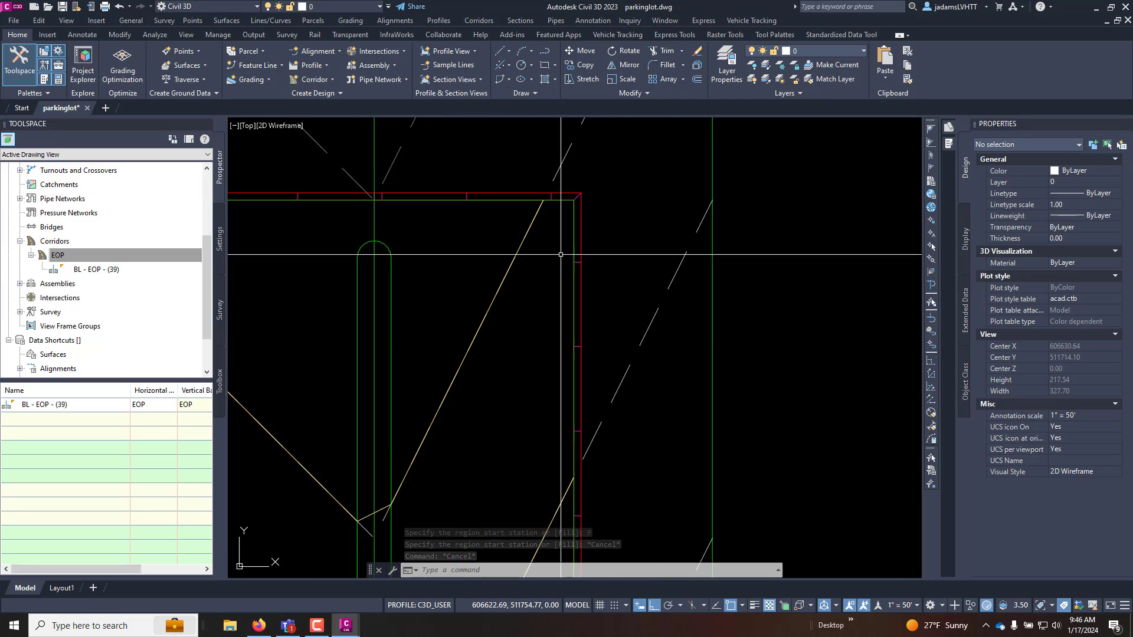
scroll(759, 248, "down", 5)
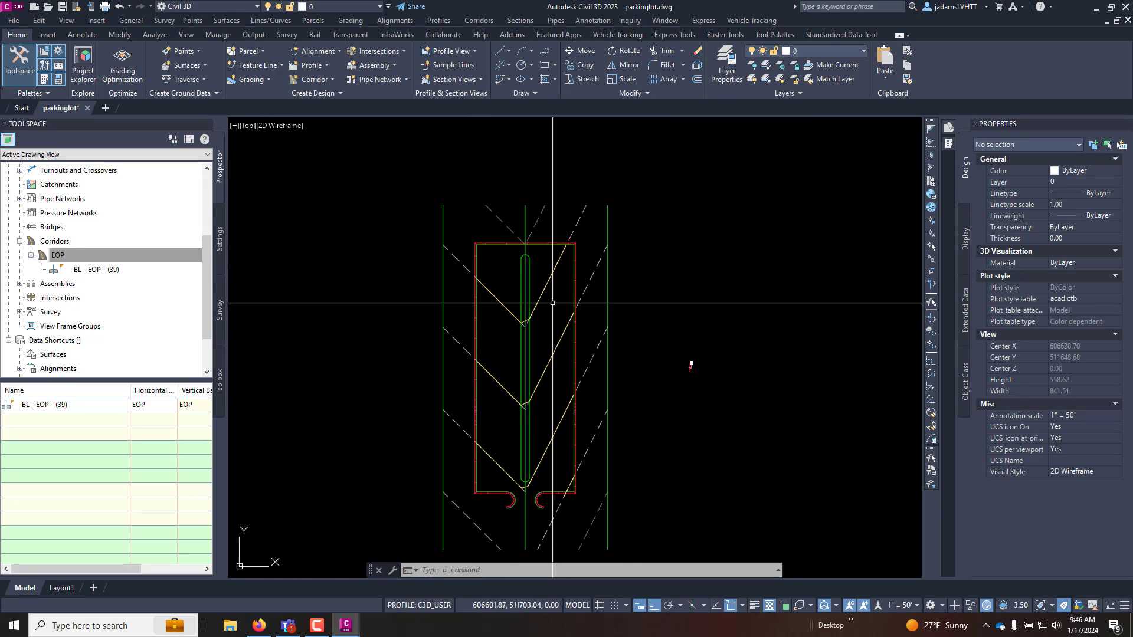
left_click(233, 127)
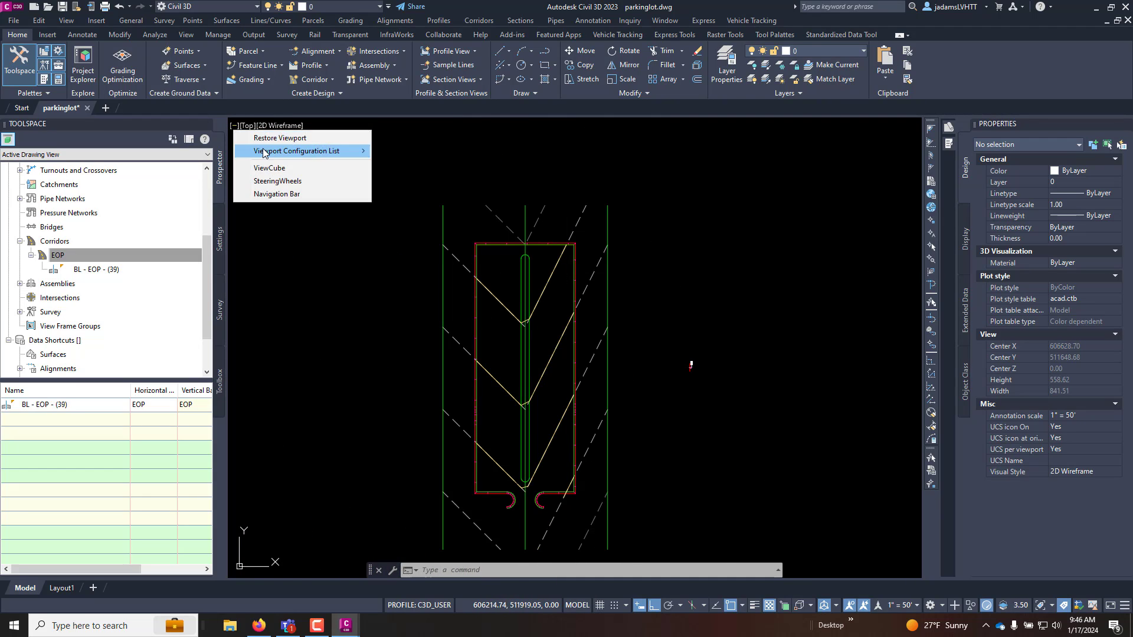
mouse_move(348, 151)
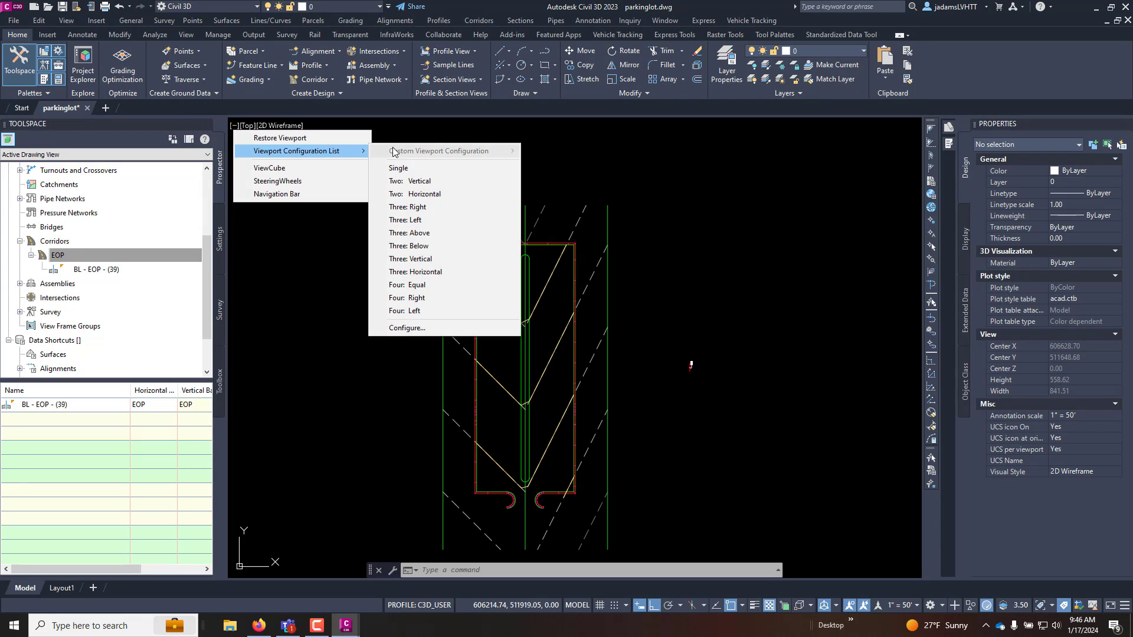
left_click(431, 184)
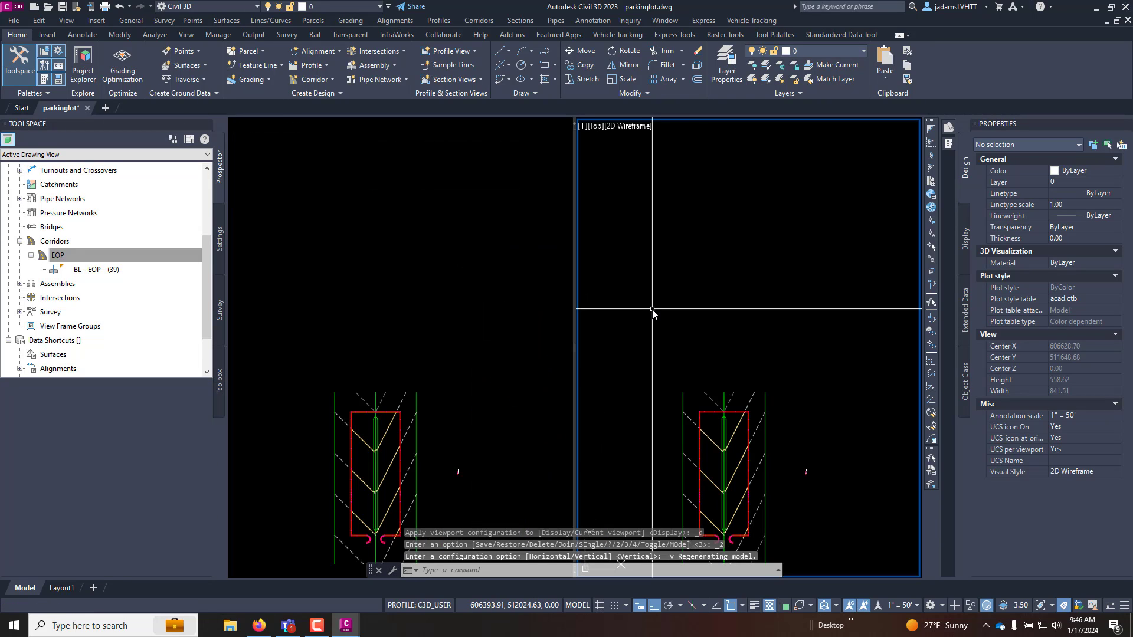
scroll(711, 432, "up", 5)
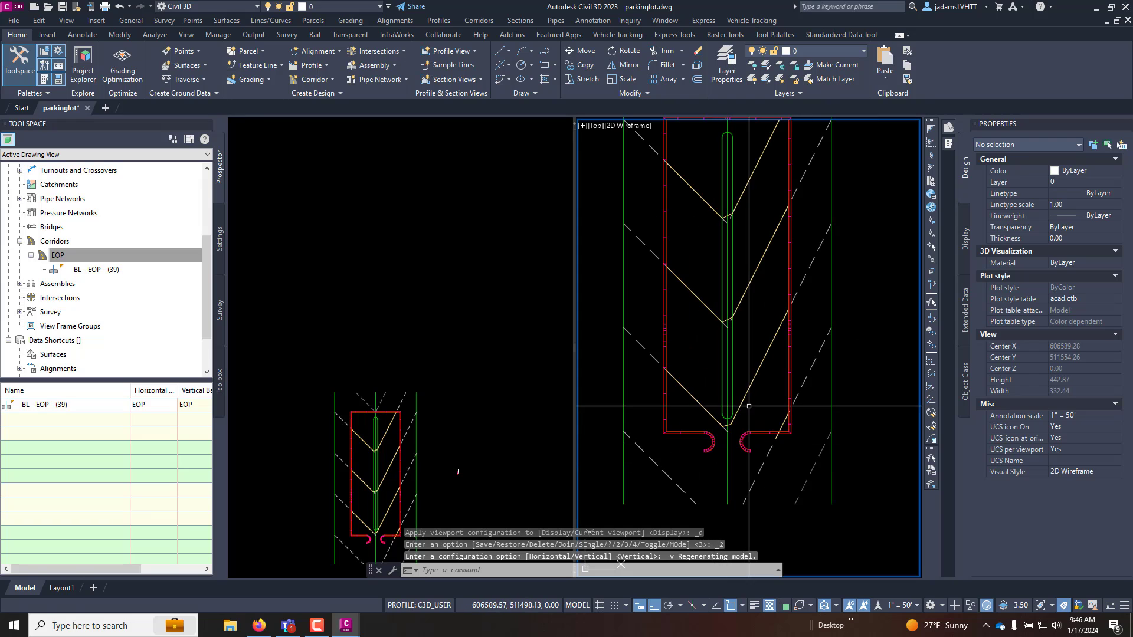
- Orbit the active viewport into a 3D view of the parking lot corridor and apply the Shaded visual style
middle_click_drag(711, 432, 749, 285, "shift")
scroll(750, 285, "up", 4)
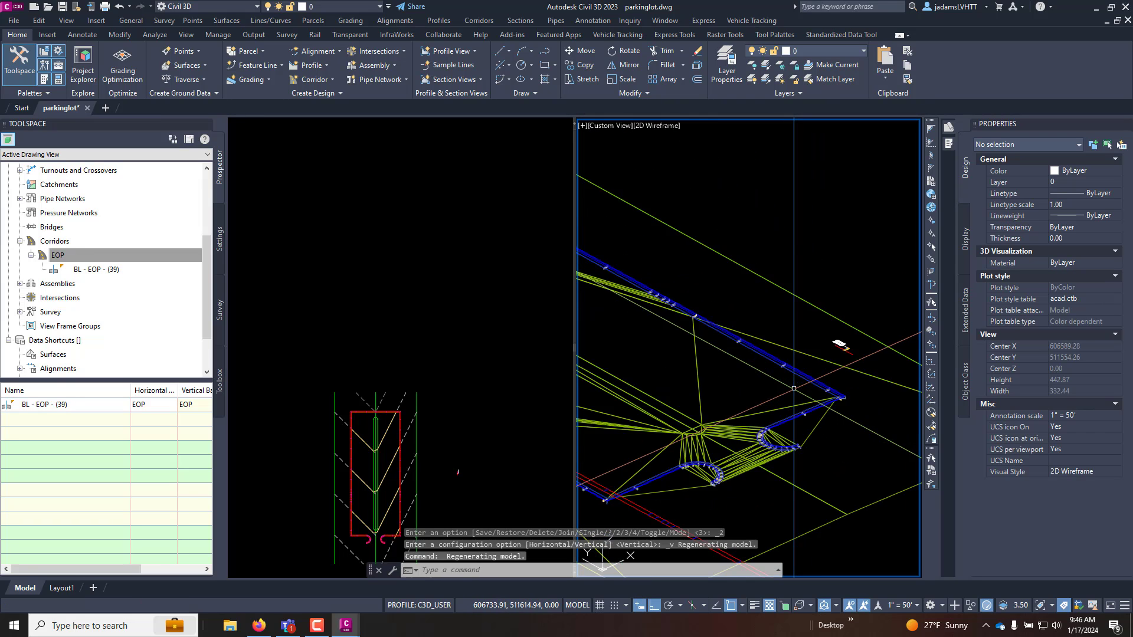
left_click(642, 127)
left_click(686, 207)
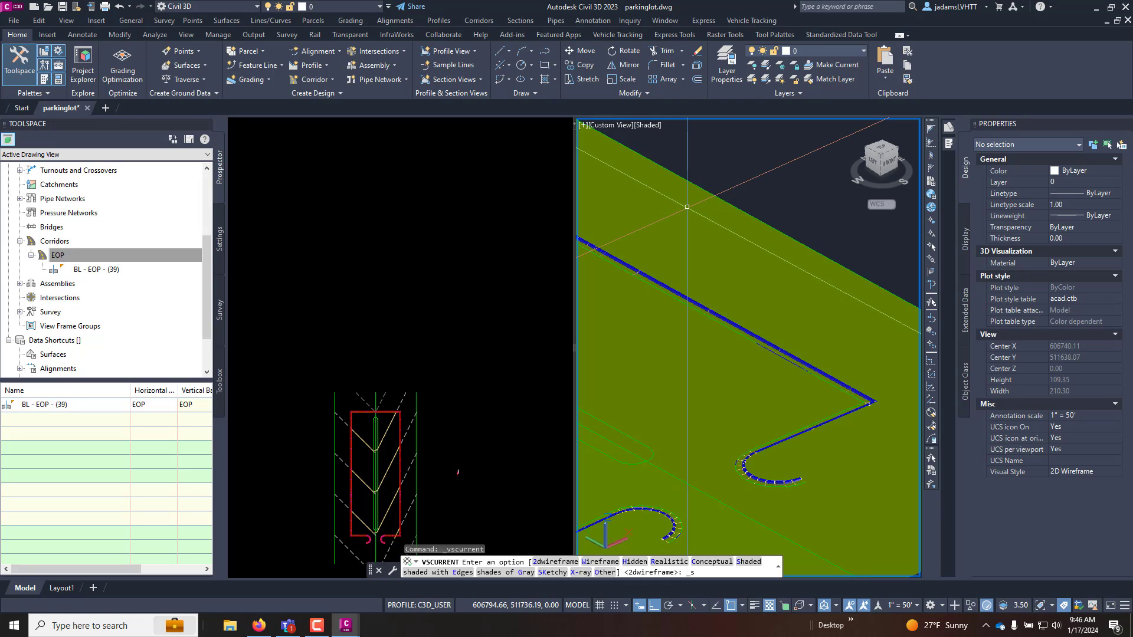
scroll(850, 384, "up", 3)
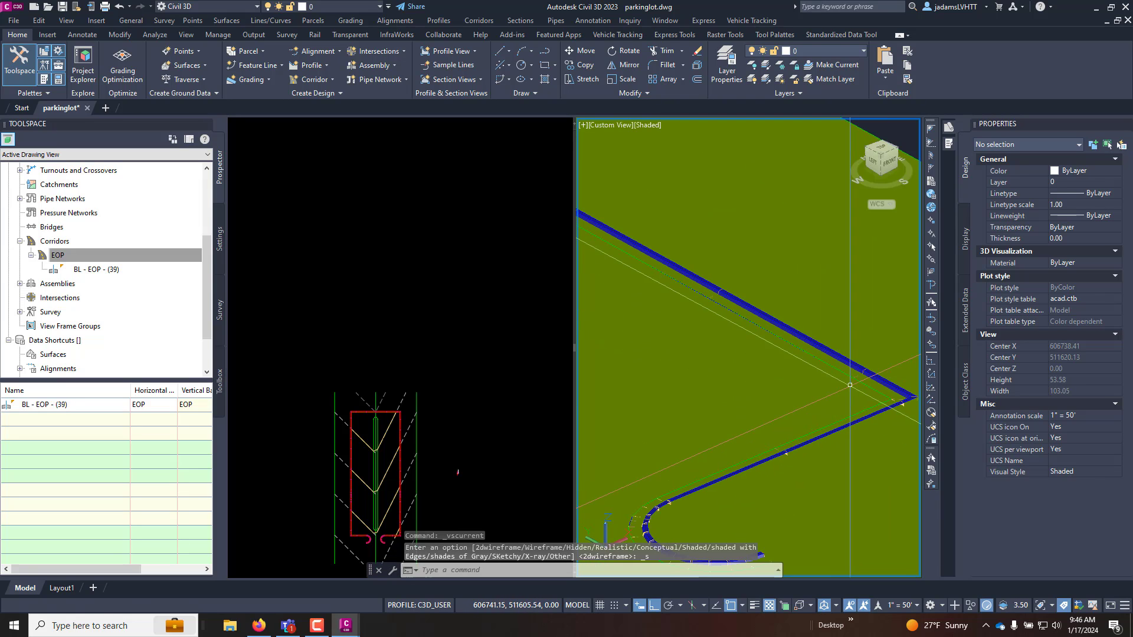
middle_click_drag(850, 385, 690, 143, "shift")
- Change the 3D viewport's visual style to Shades of Gray and orbit around the curb corner
left_click(649, 126)
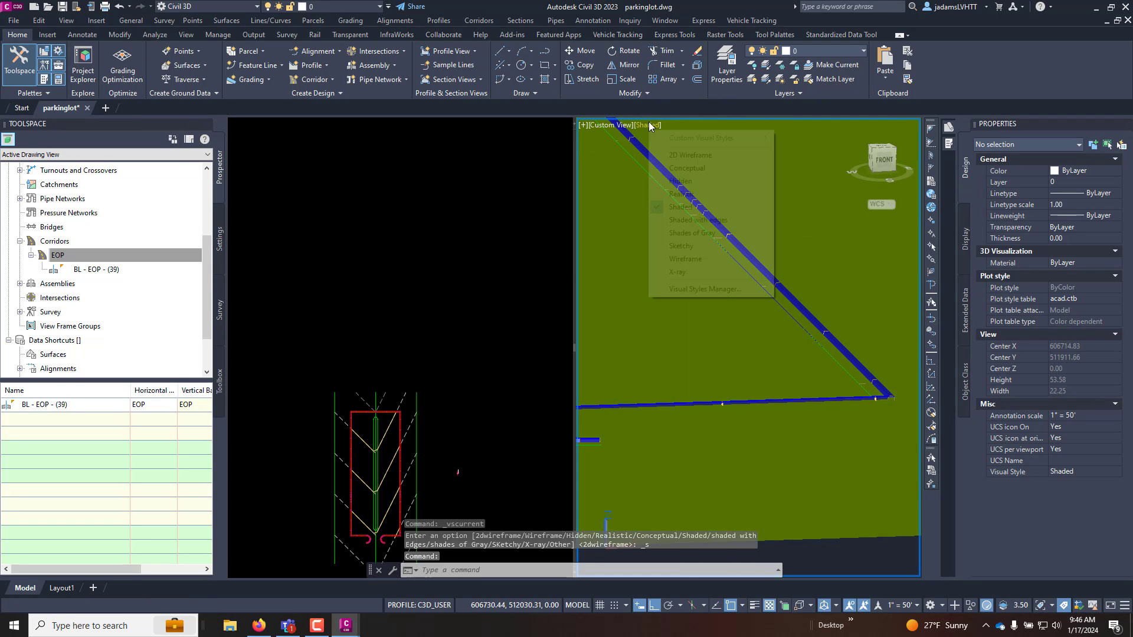
left_click(683, 232)
mouse_move(792, 379)
middle_mouse_down("shift")
mouse_move(774, 386)
mouse_move(822, 413)
mouse_move(835, 395)
mouse_move(846, 399)
middle_mouse_up("shift")
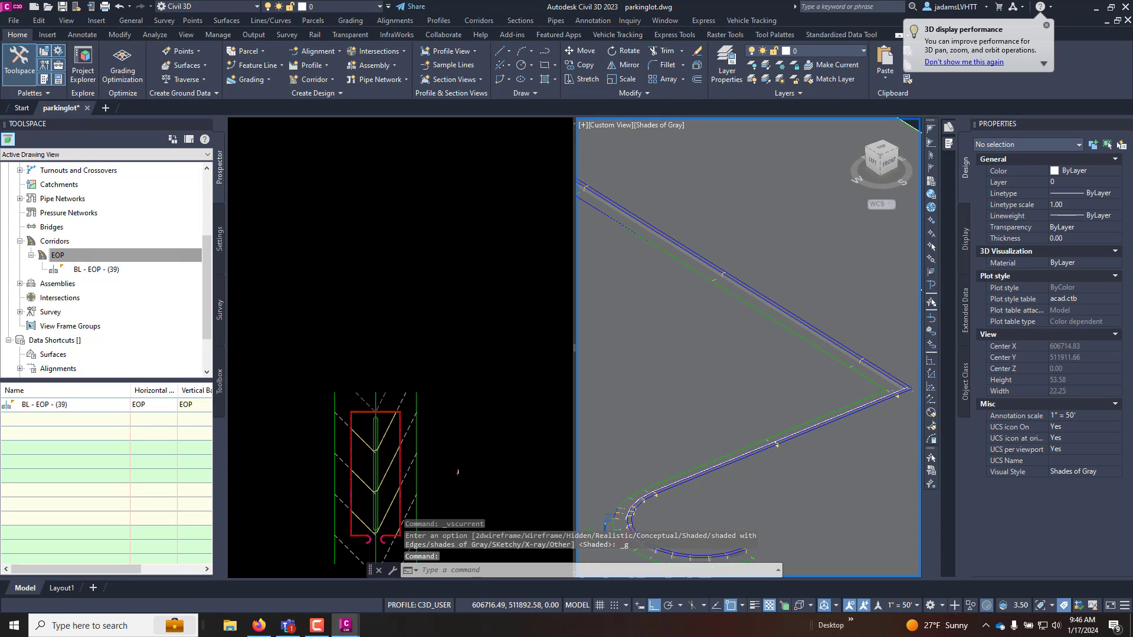
left_click(395, 335)
scroll(391, 408, "up", 10)
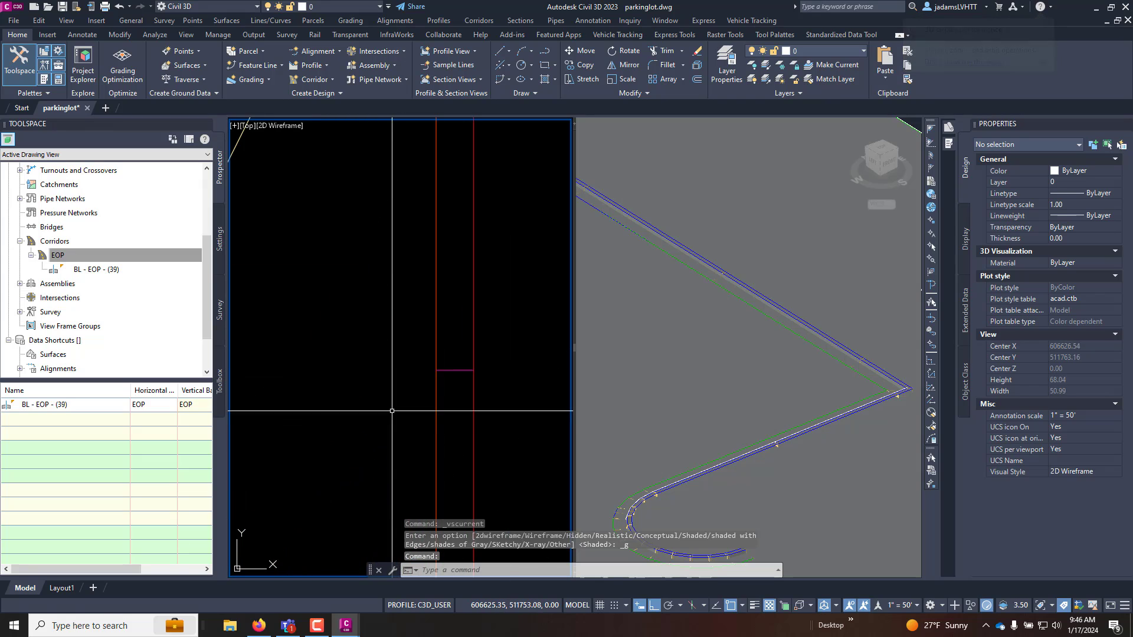
scroll(422, 367, "down", 5)
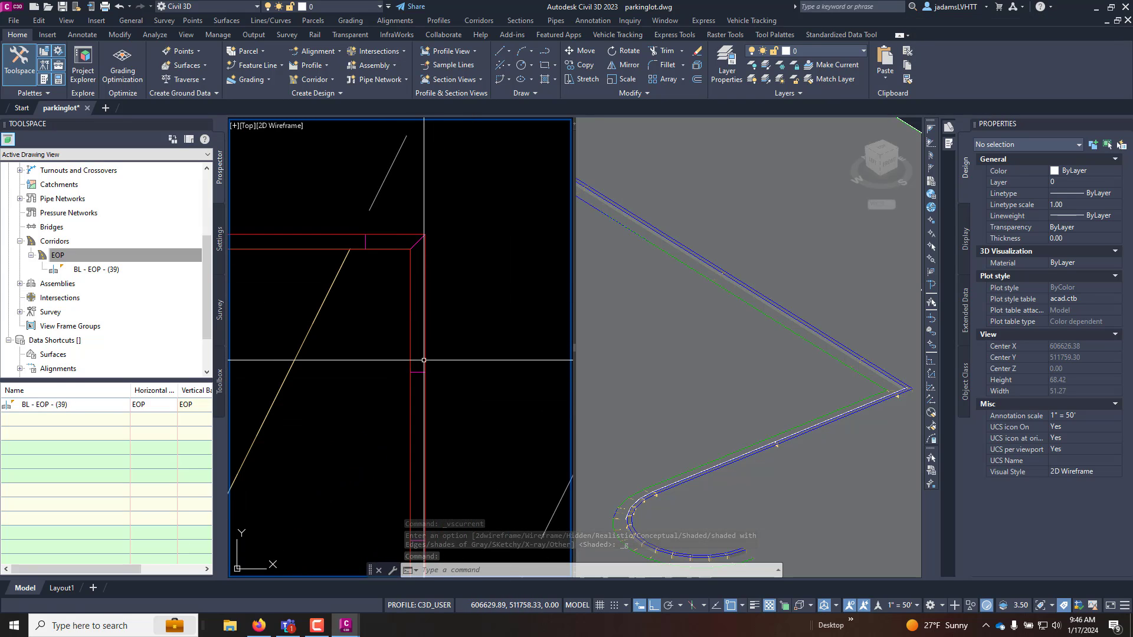
left_click(424, 354)
right_click(419, 331)
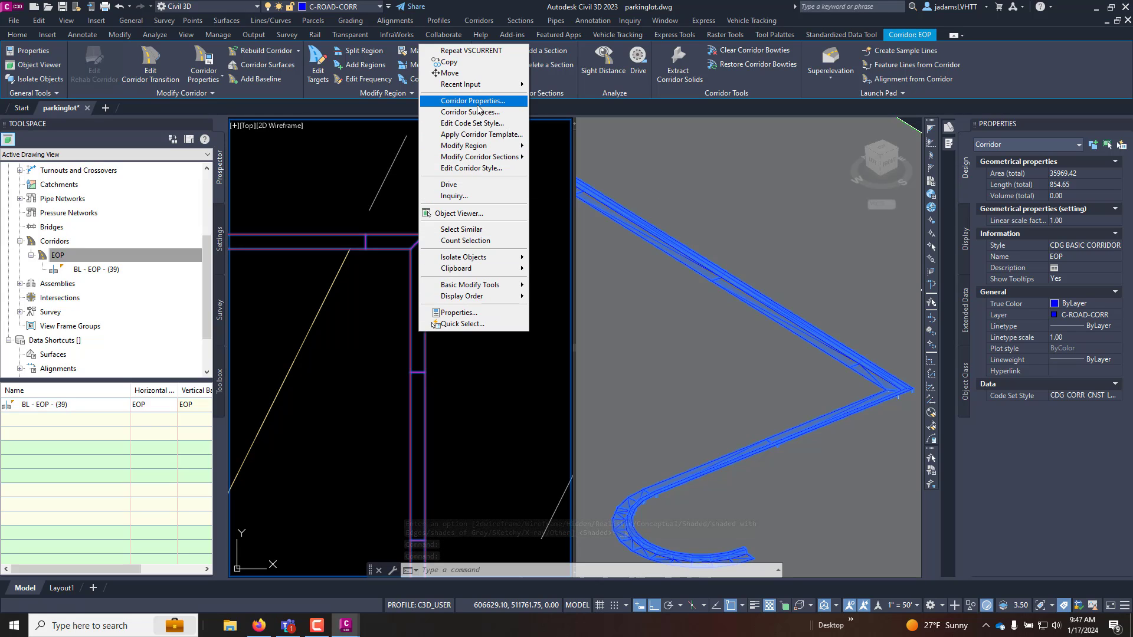
key("Escape")
key("Escape")
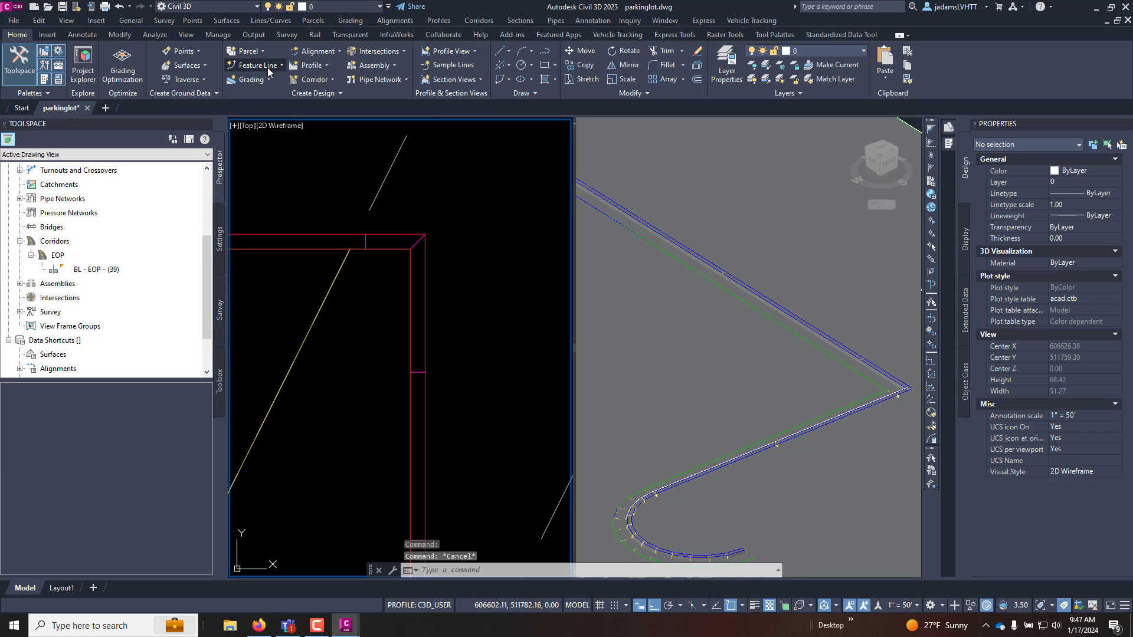
- Create feature lines from the corridor by extracting Back_Curb, Flange, Flowline_Gutter and Top_Curb at the parking lot corner
left_click(267, 66)
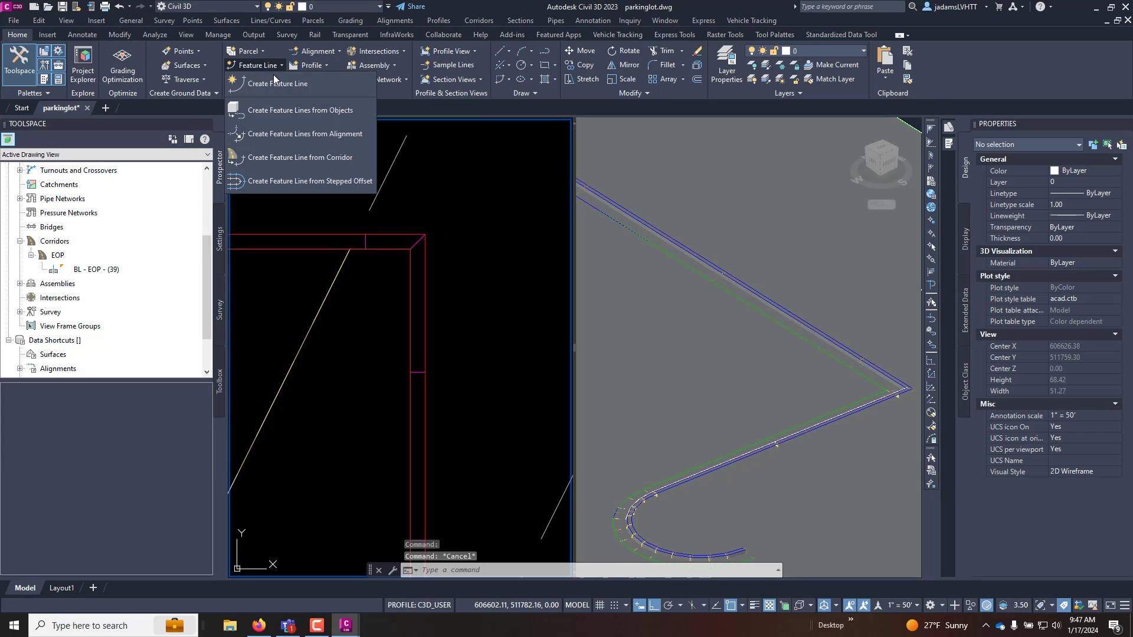
left_click(299, 158)
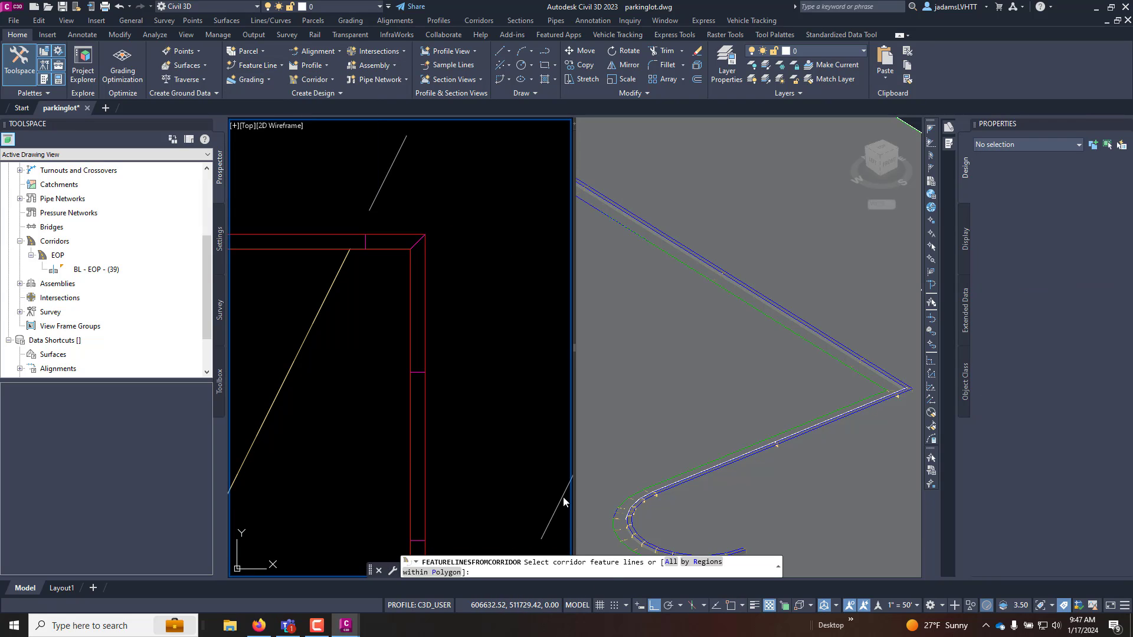
left_click(413, 245)
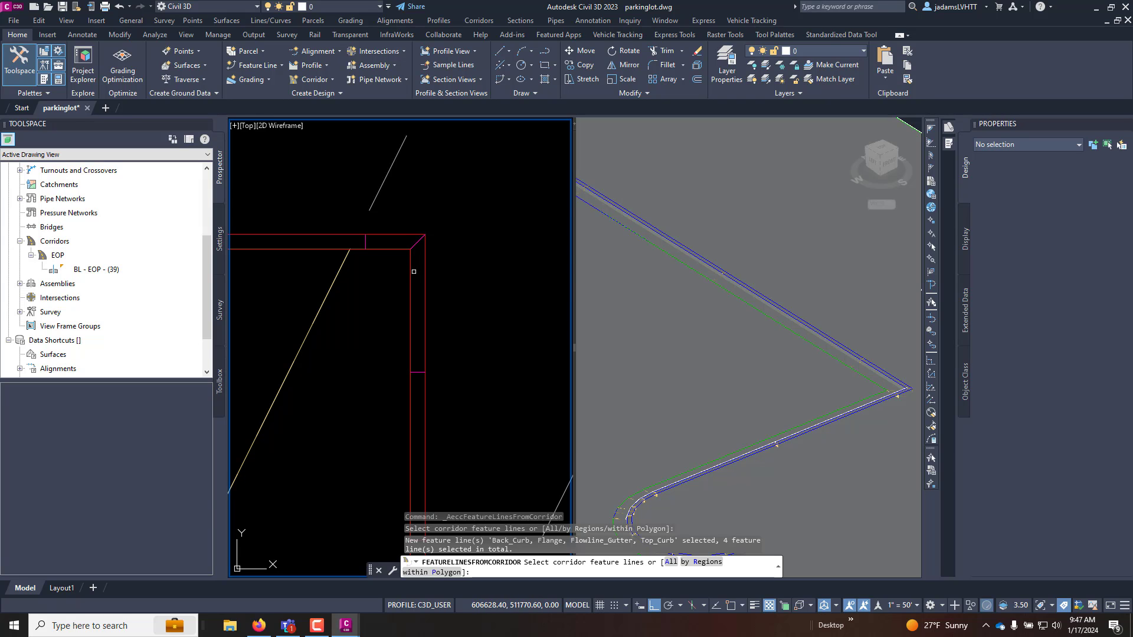
key("Return")
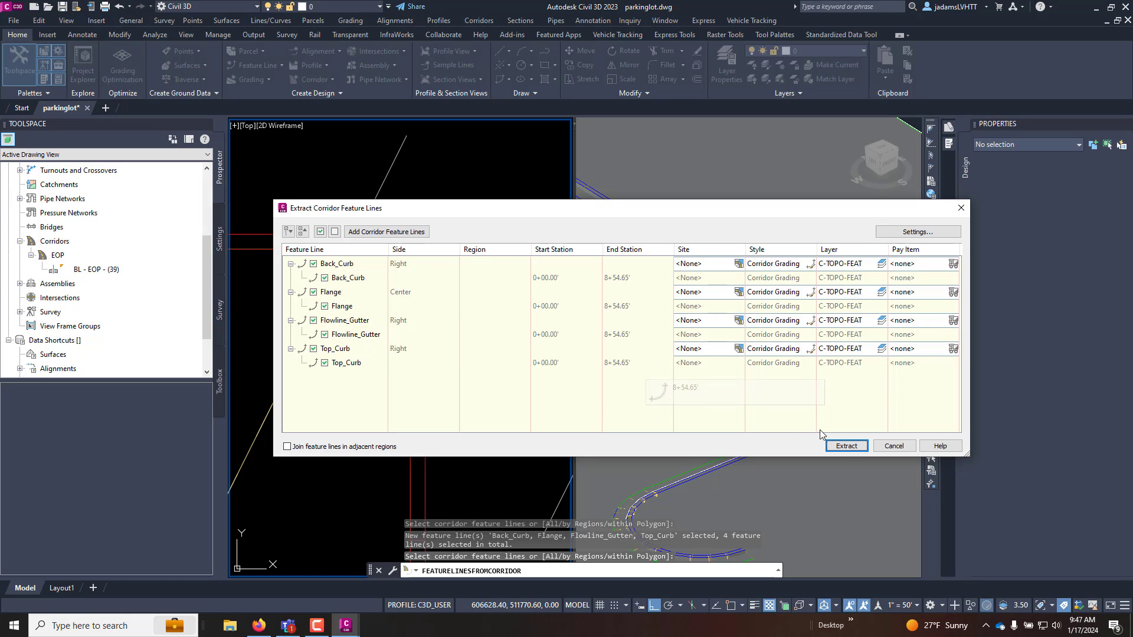
left_click(845, 447)
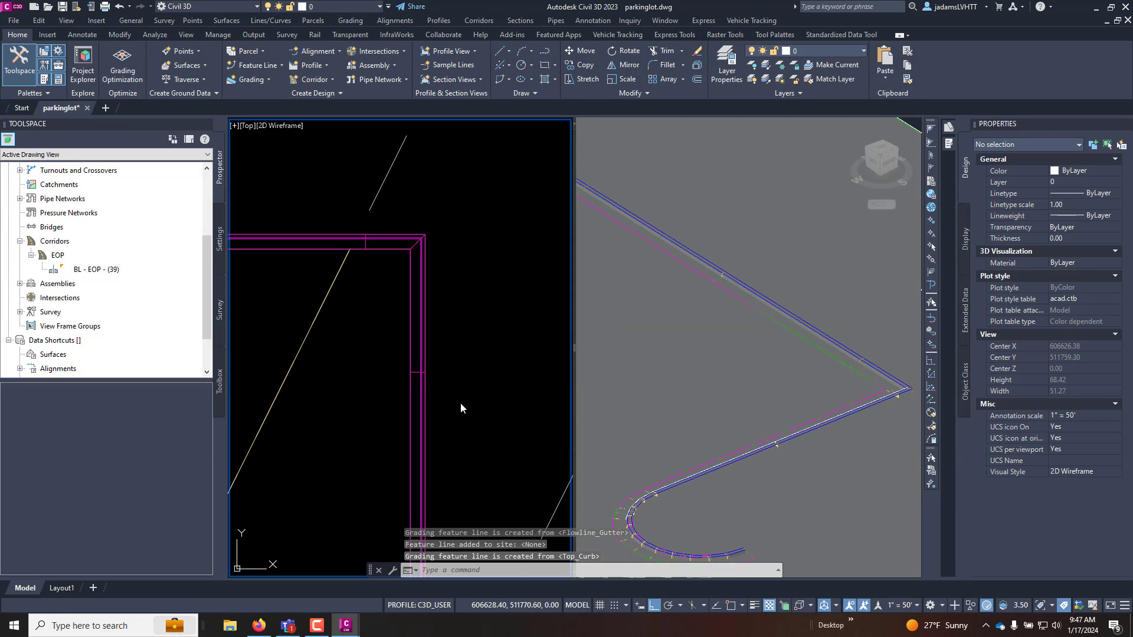
- Add the extracted flowline, top-of-curb and back-of-curb feature lines to the design surface as standard breaklines described CURB ACF
scroll(416, 241, "up", 8)
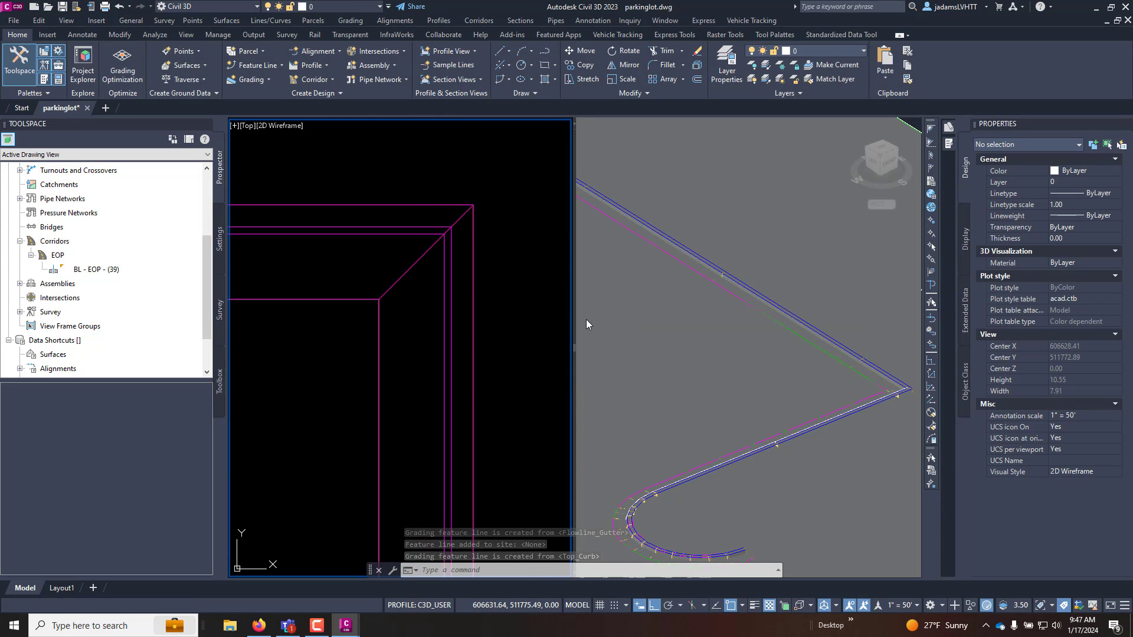
left_click(501, 295)
key("Escape")
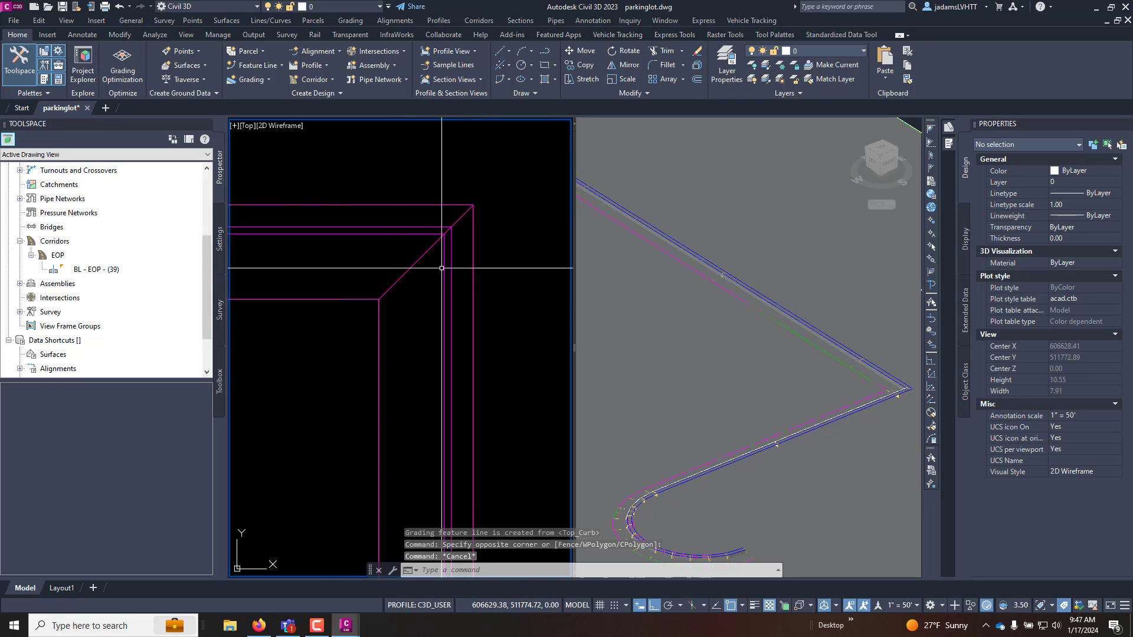
left_click(444, 284)
left_click(451, 276)
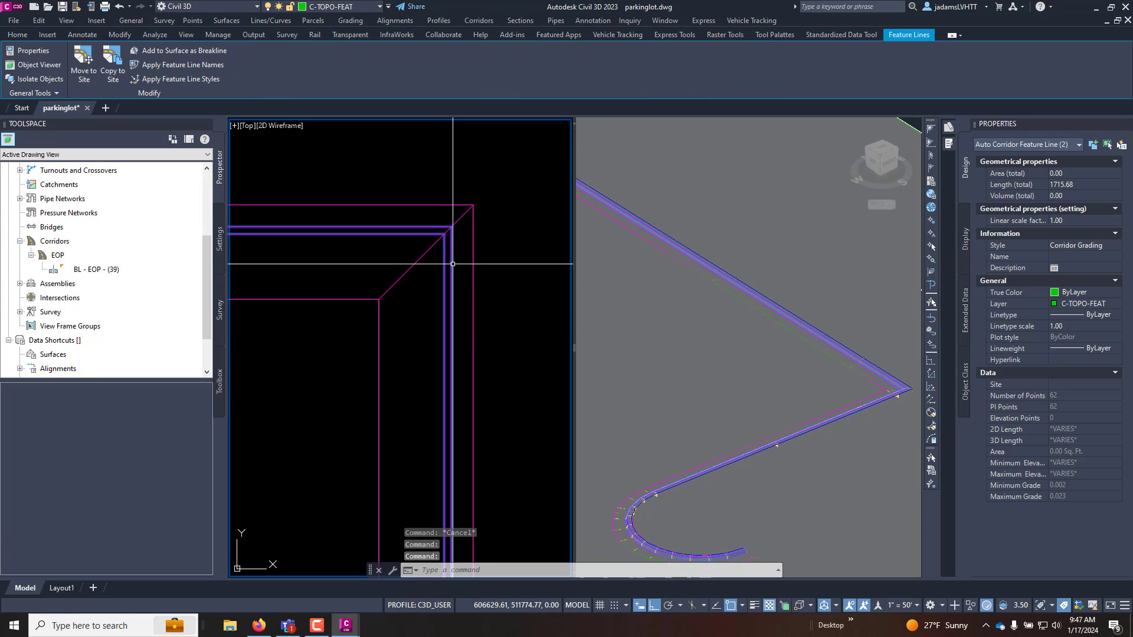
left_click(476, 262)
left_click(473, 266)
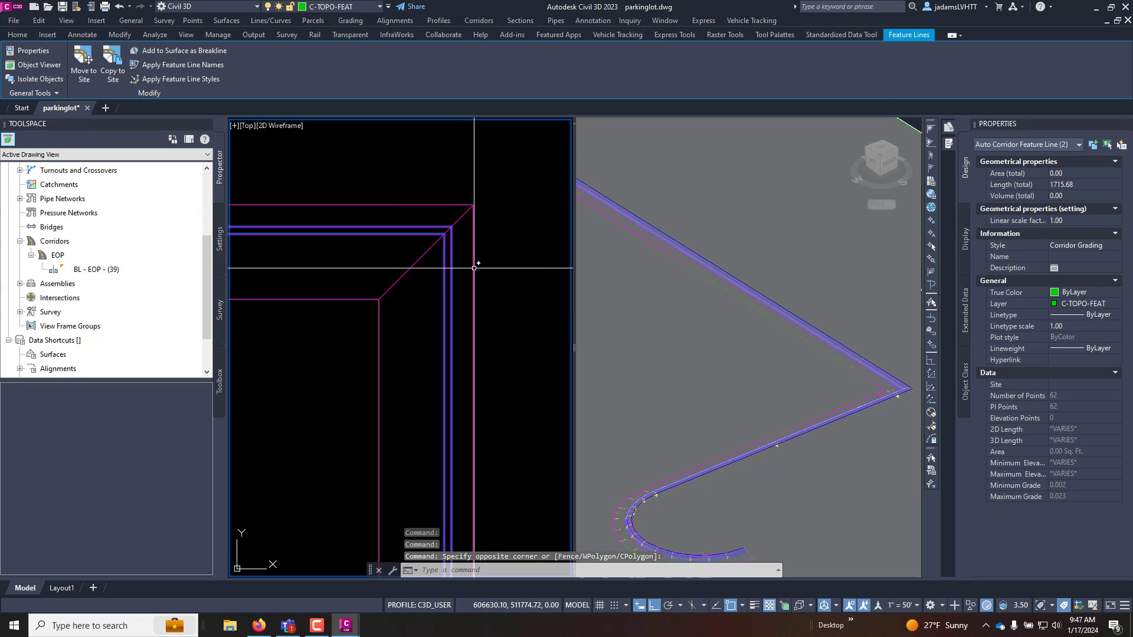
left_click(473, 253)
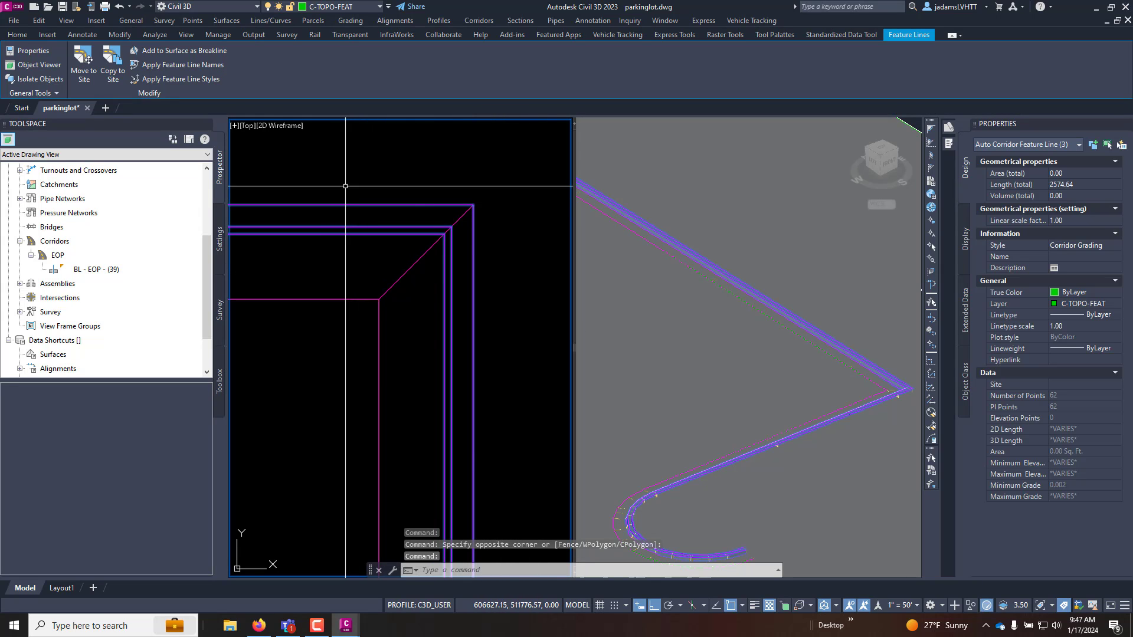
right_click(367, 168)
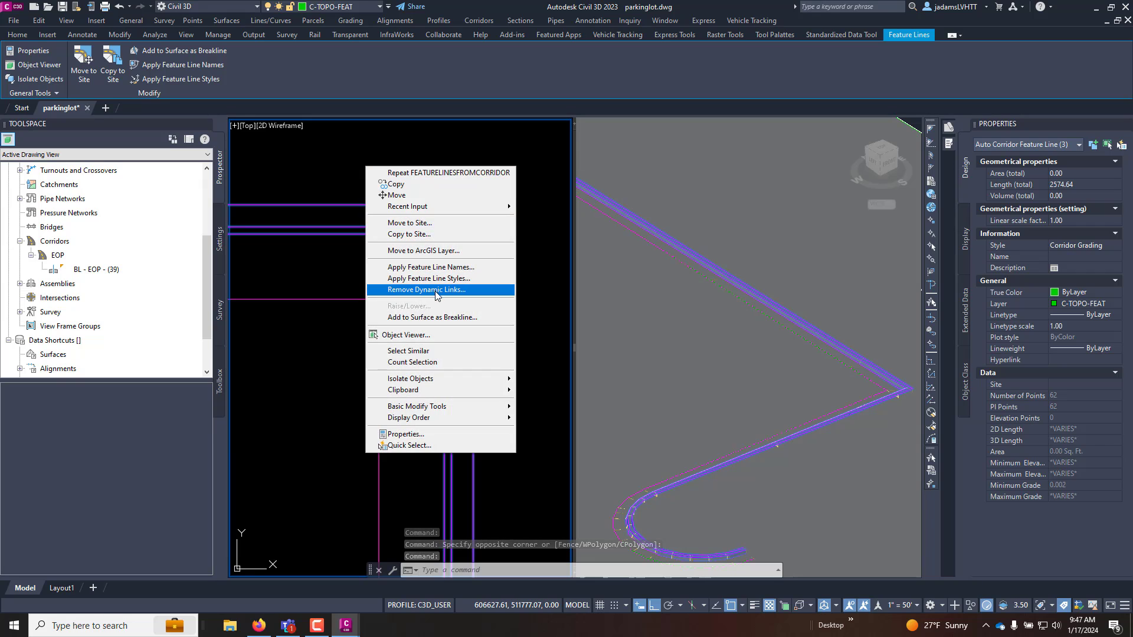
left_click(432, 318)
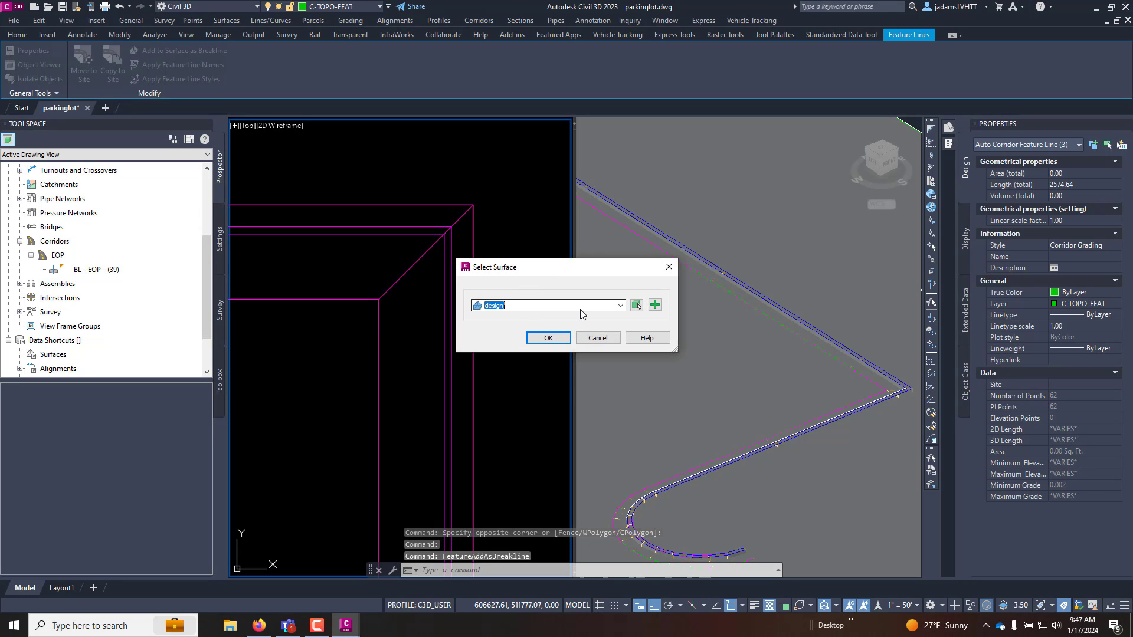
left_click(564, 341)
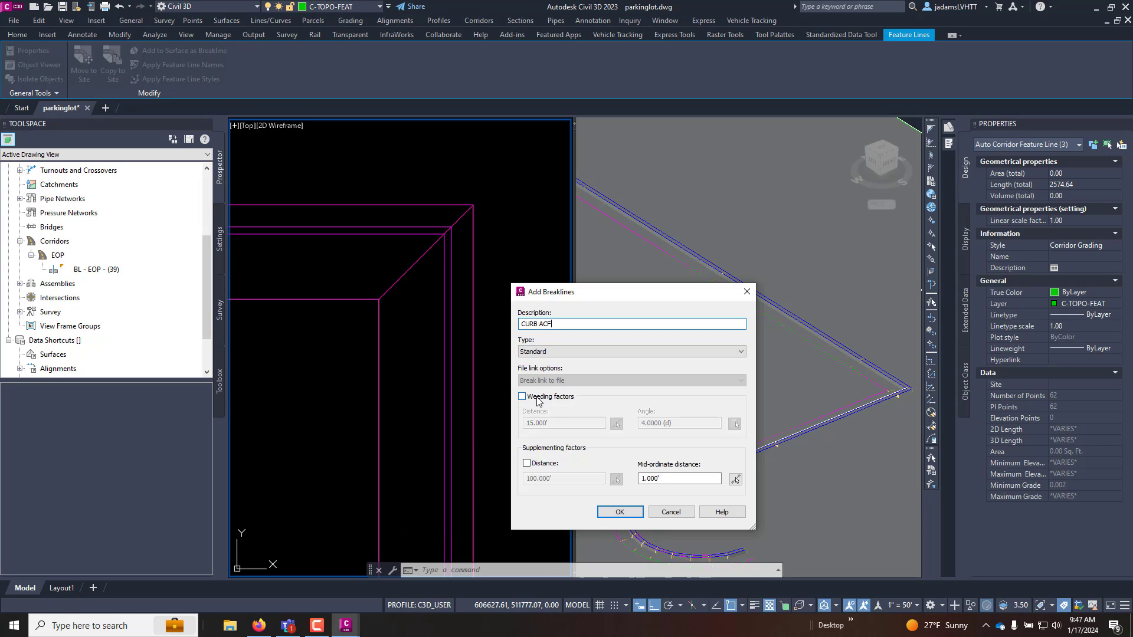
left_click(624, 513)
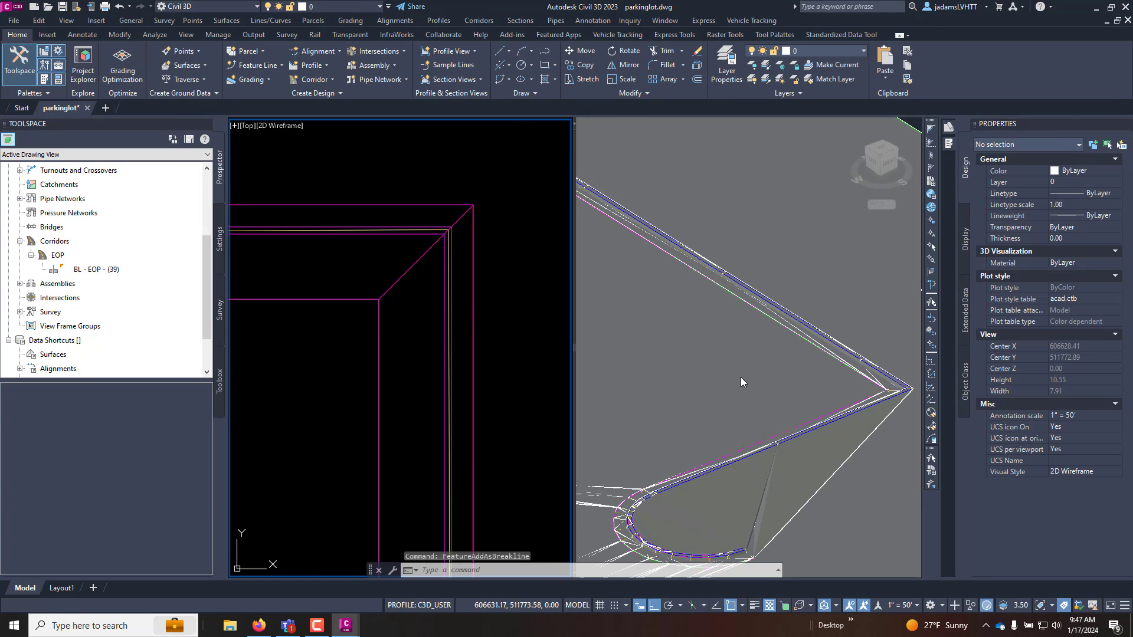
- Examine the design surface, curb feature lines and corridor from several angles in the 3D viewport
middle_click_drag(692, 444, 661, 425, "shift")
scroll(756, 457, "up", 4)
left_click(473, 402)
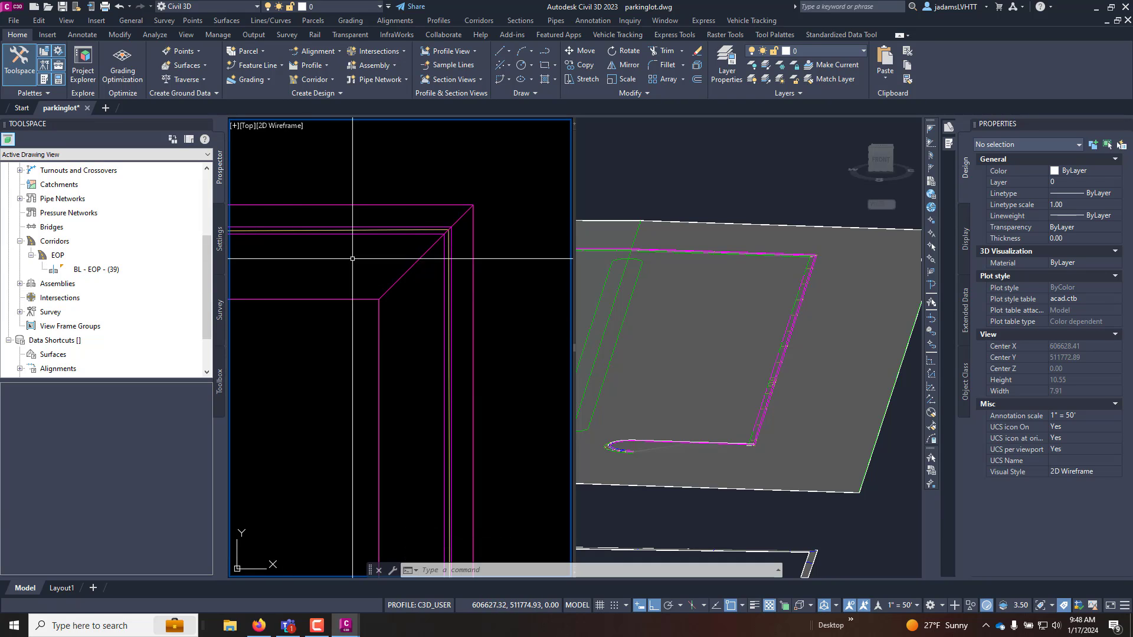
left_click(766, 303)
scroll(795, 367, "down", 5)
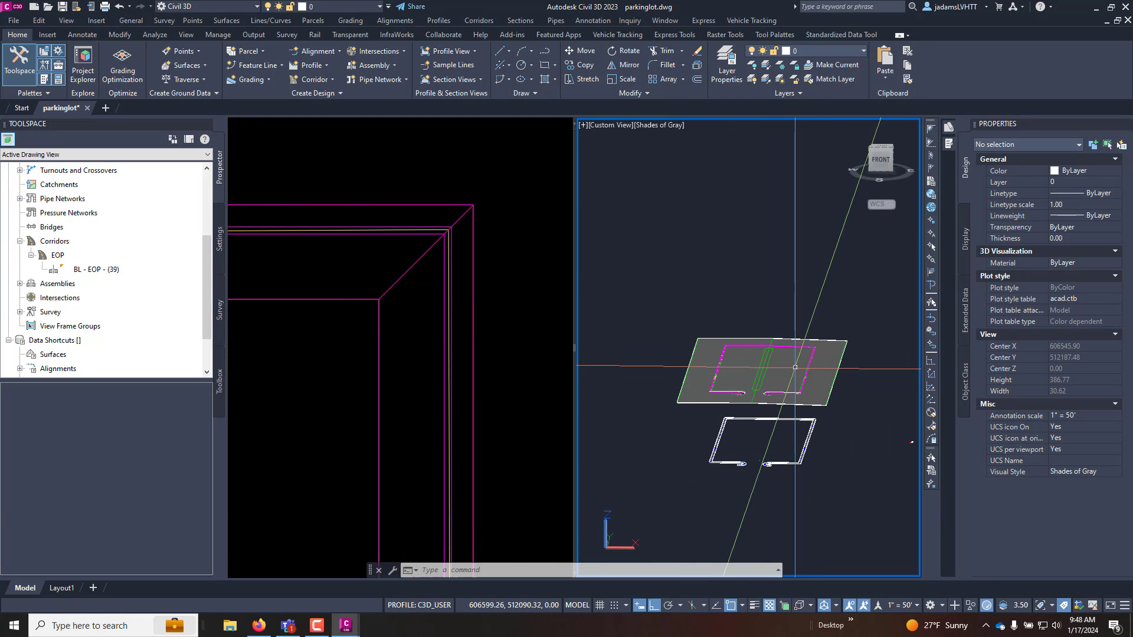
scroll(702, 381, "up", 4)
- Turn on automatic rebuilding for the EOP corridor, and check the design surface's rebuild setting
right_click(54, 258)
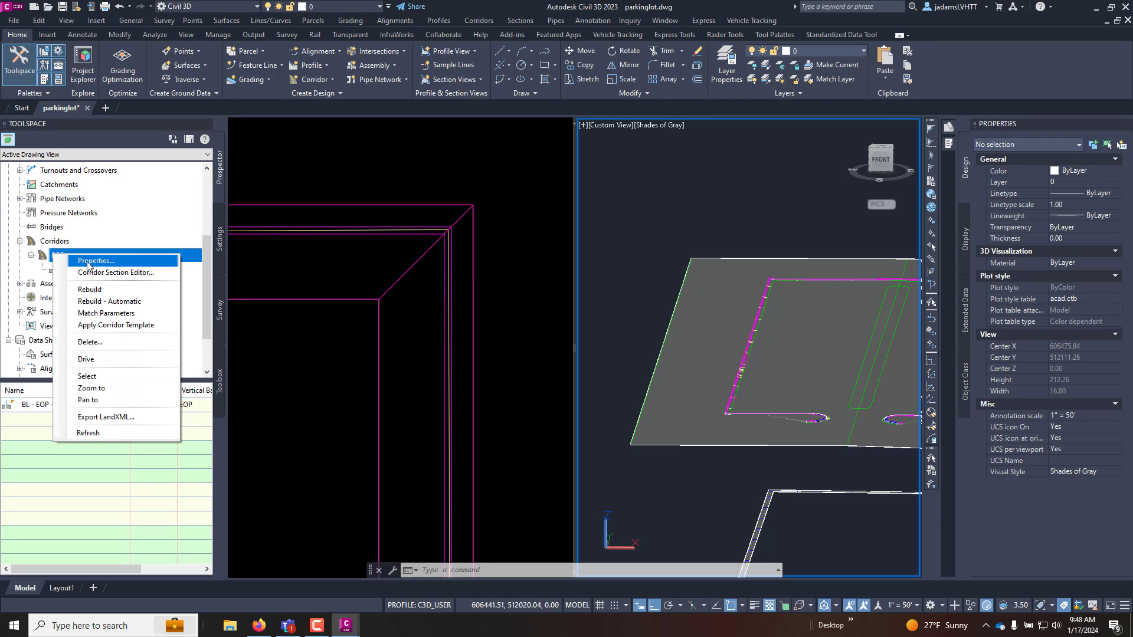
left_click(109, 302)
scroll(35, 223, "up", 3)
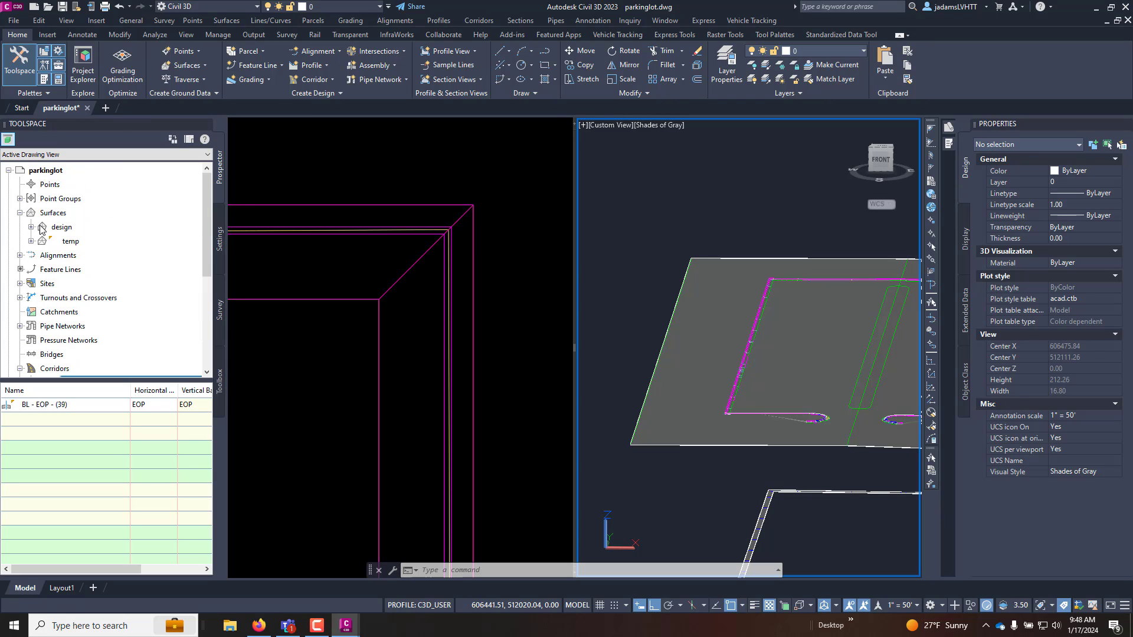
right_click(52, 227)
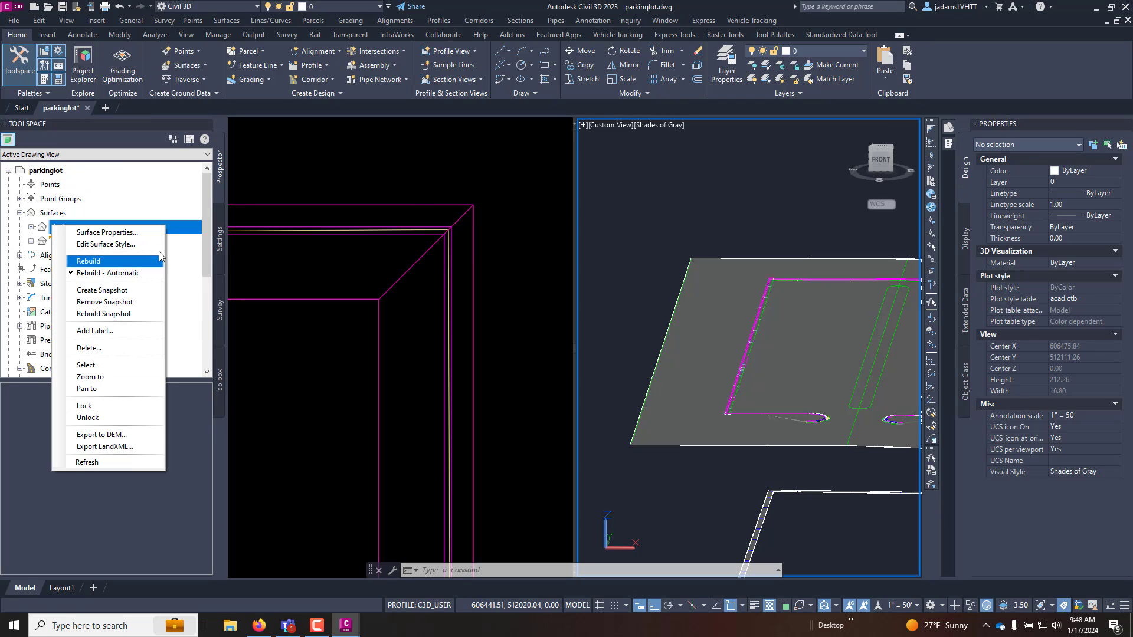
left_click(399, 220)
- Set the temp surface's style to _No Display and deselect it
scroll(473, 251, "down", 3)
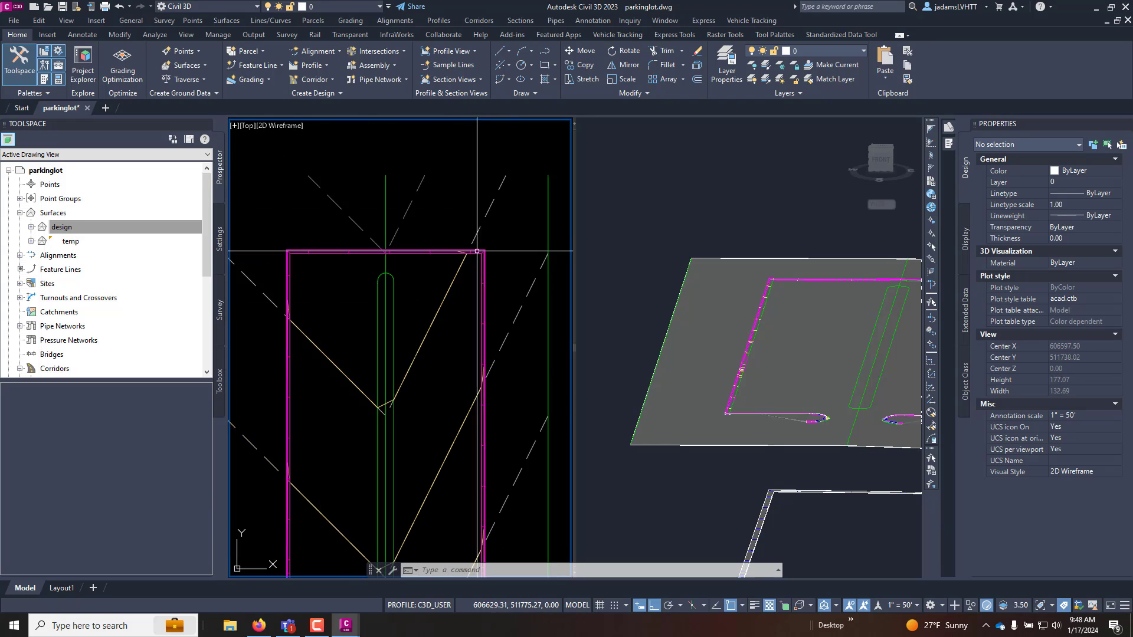
scroll(466, 248, "down", 2)
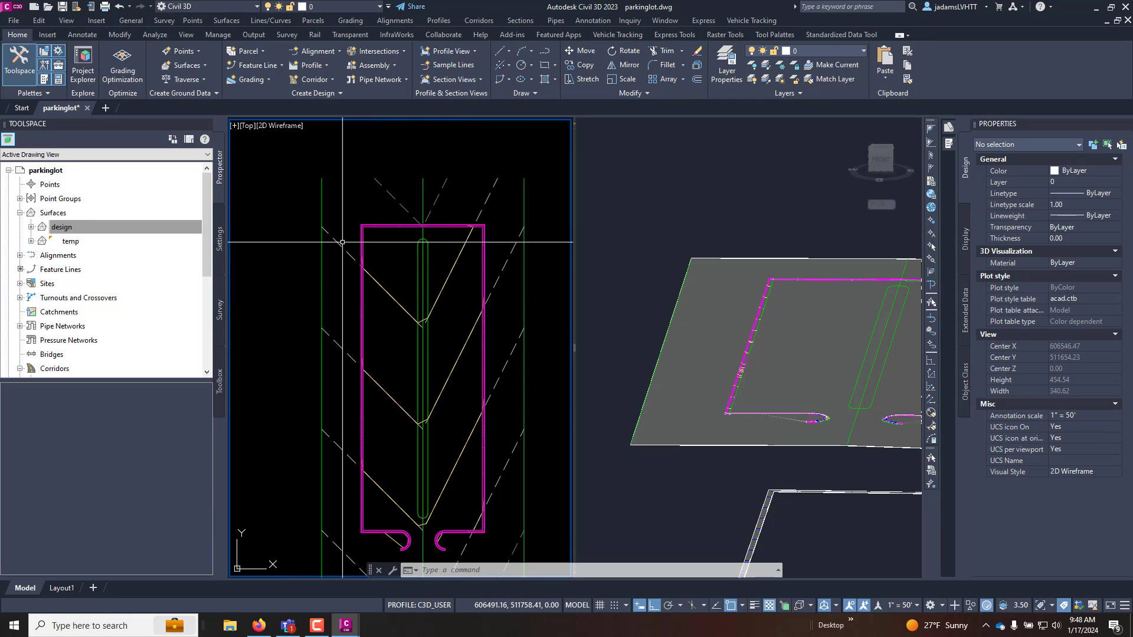
left_click(348, 254)
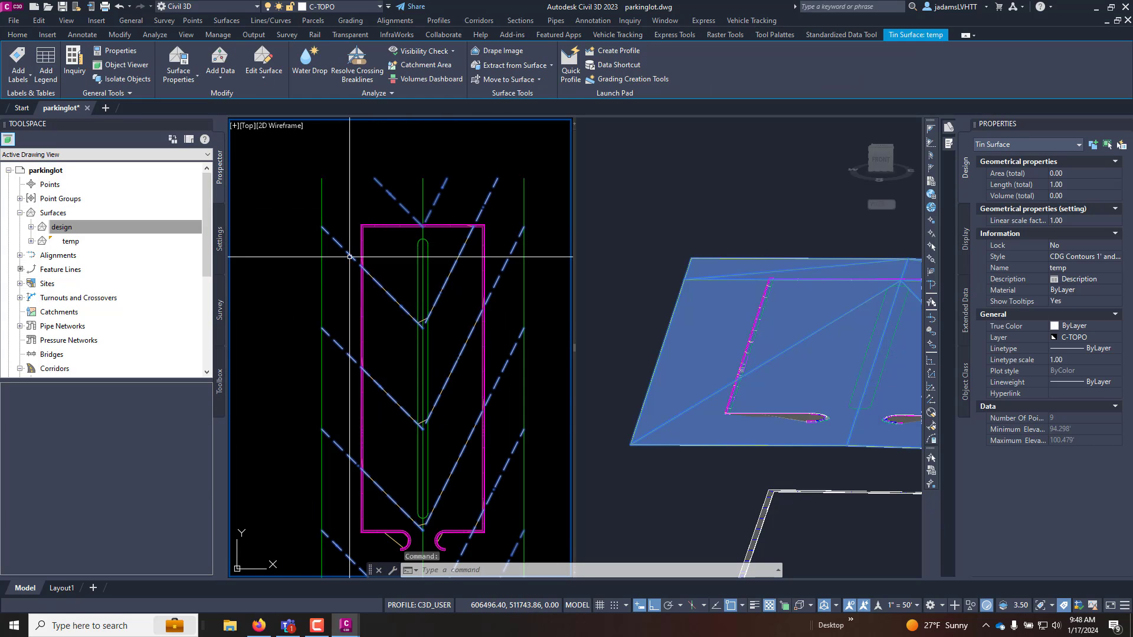
left_click(1103, 255)
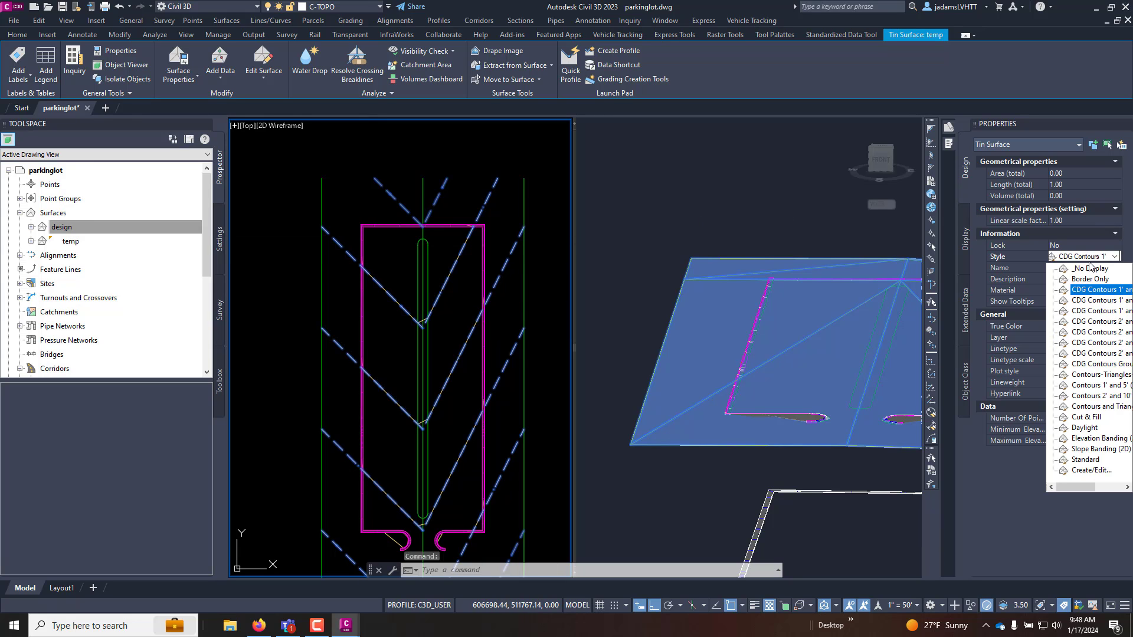
left_click(1090, 268)
left_click(696, 360)
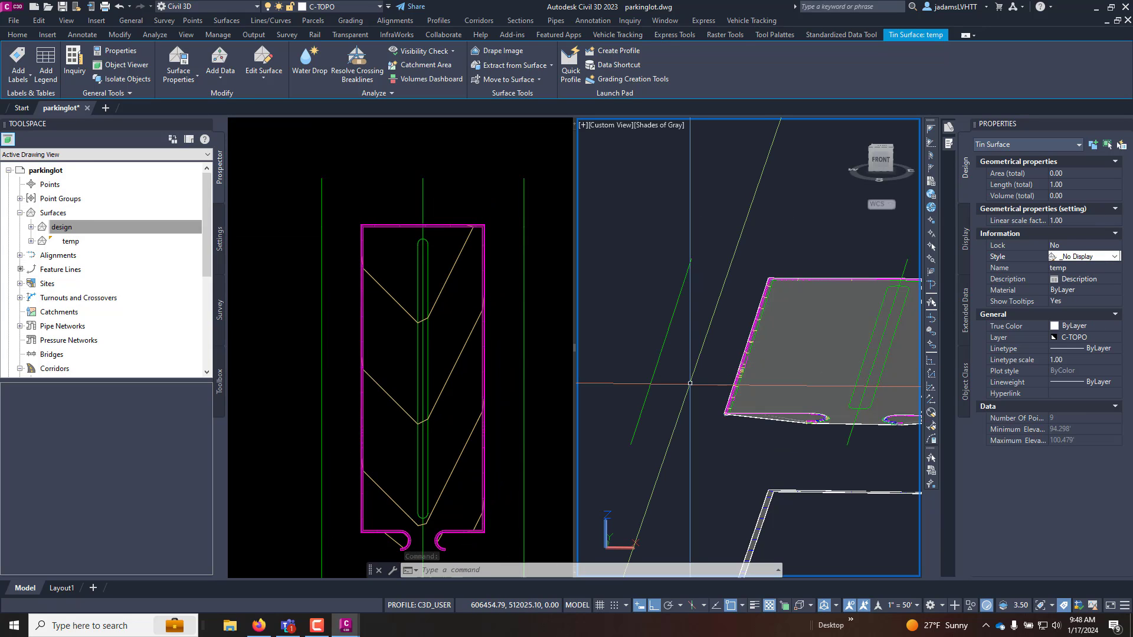
key("Escape")
- Raise all elevations of the feature line along the west side of the parking lot by 1 foot with the Elevation Editor
left_click(322, 317)
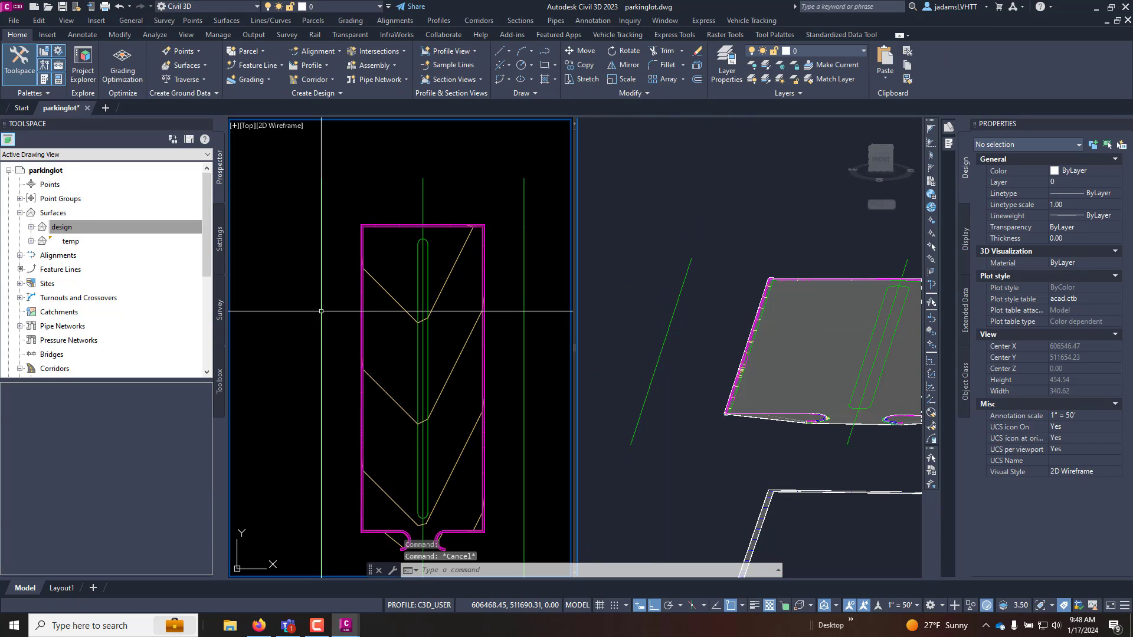
left_click(322, 316)
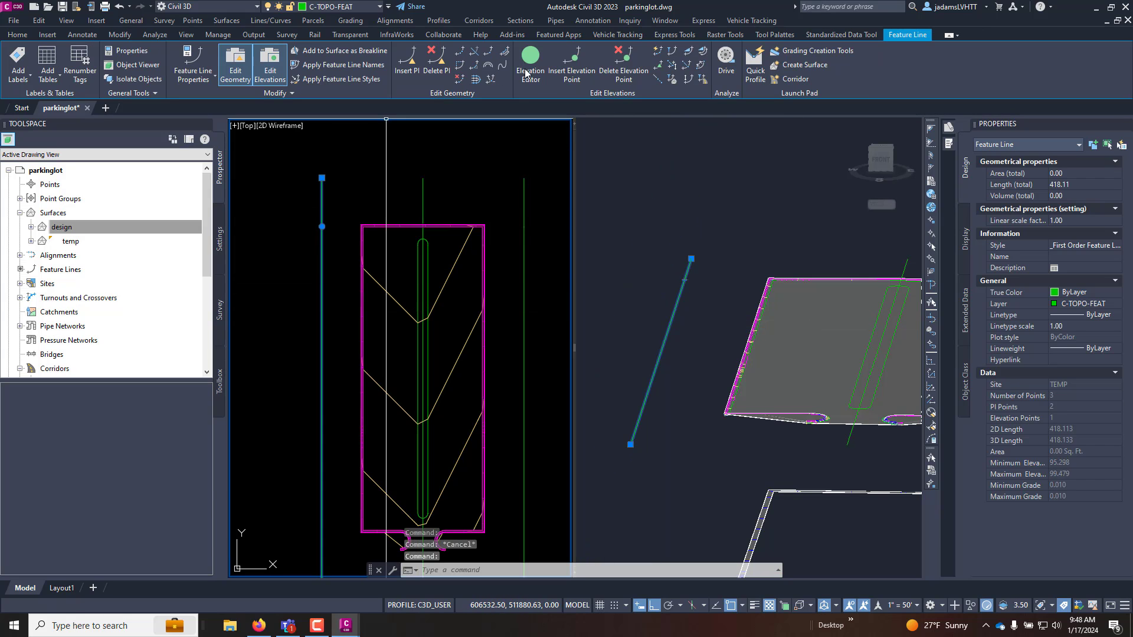
left_click(530, 62)
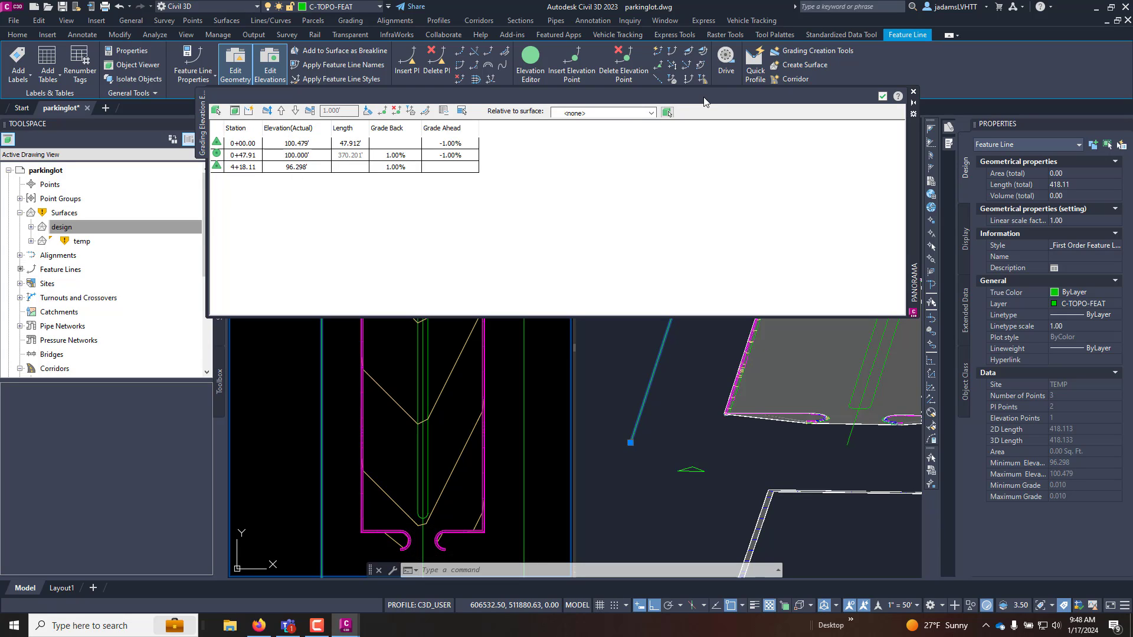
left_click(882, 97)
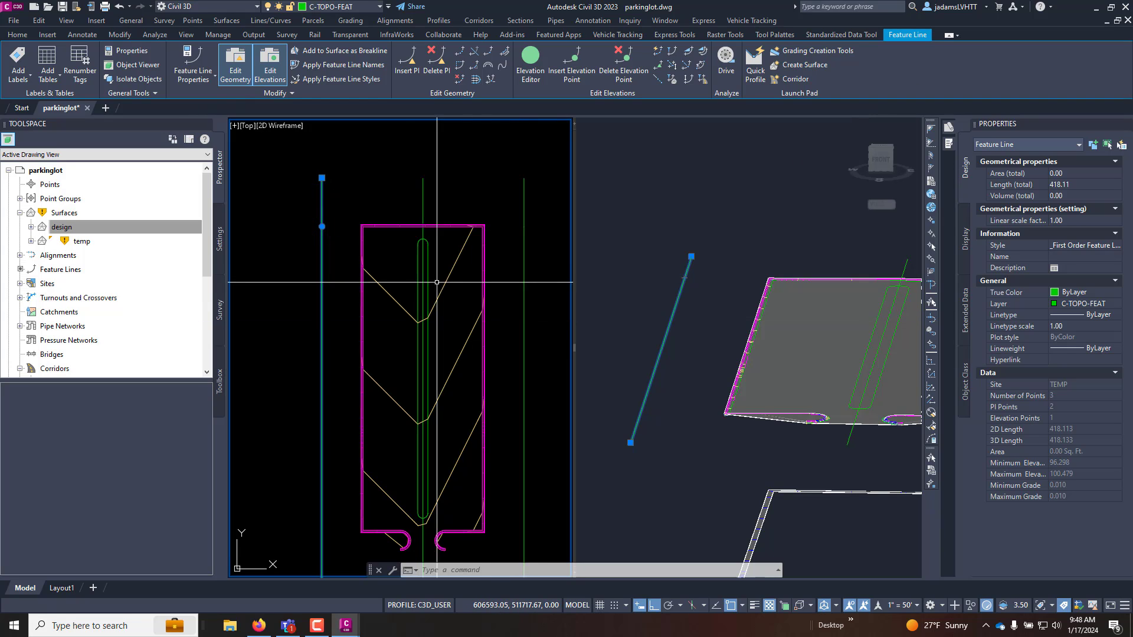
- Turn on automatic rebuilding for the temp surface and inspect the lot's front curb corner in the 3D viewport
right_click(71, 241)
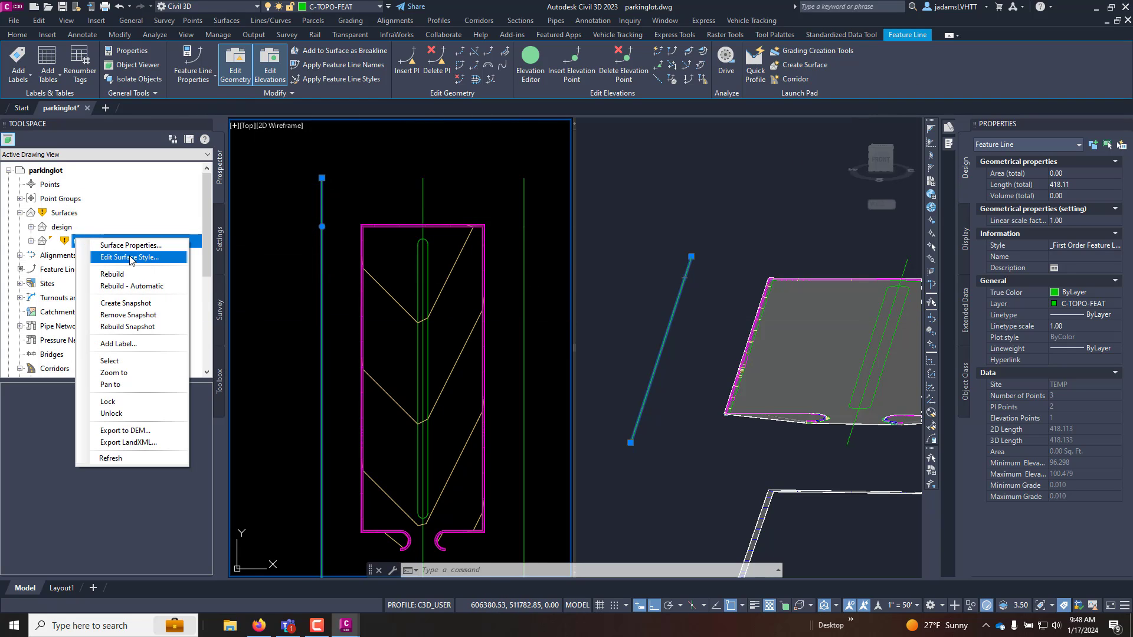
left_click(137, 286)
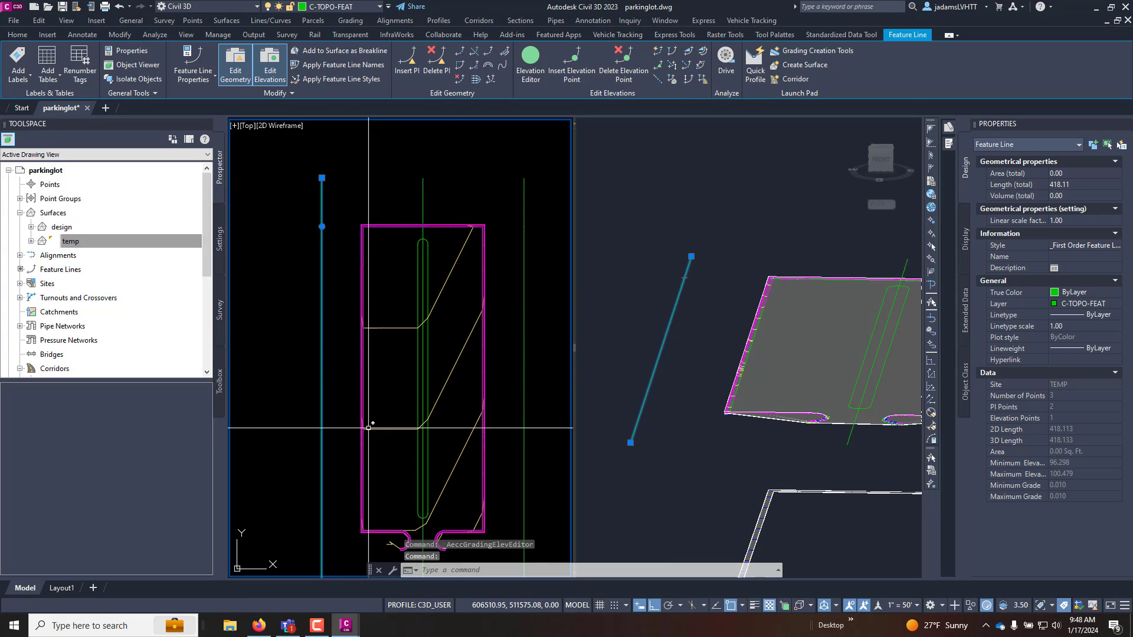
left_click(767, 370)
scroll(740, 387, "up", 3)
scroll(759, 315, "up", 3)
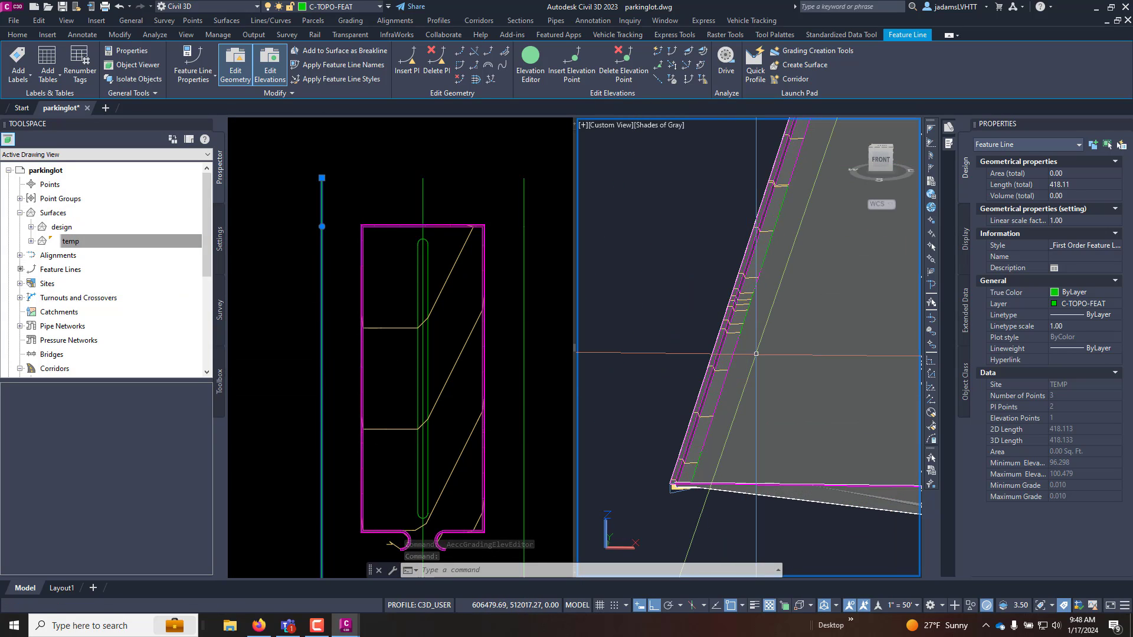
- Lower all elevations of the selected west feature line by 2 feet in two 1-foot increments with the Elevation Editor
left_click(530, 65)
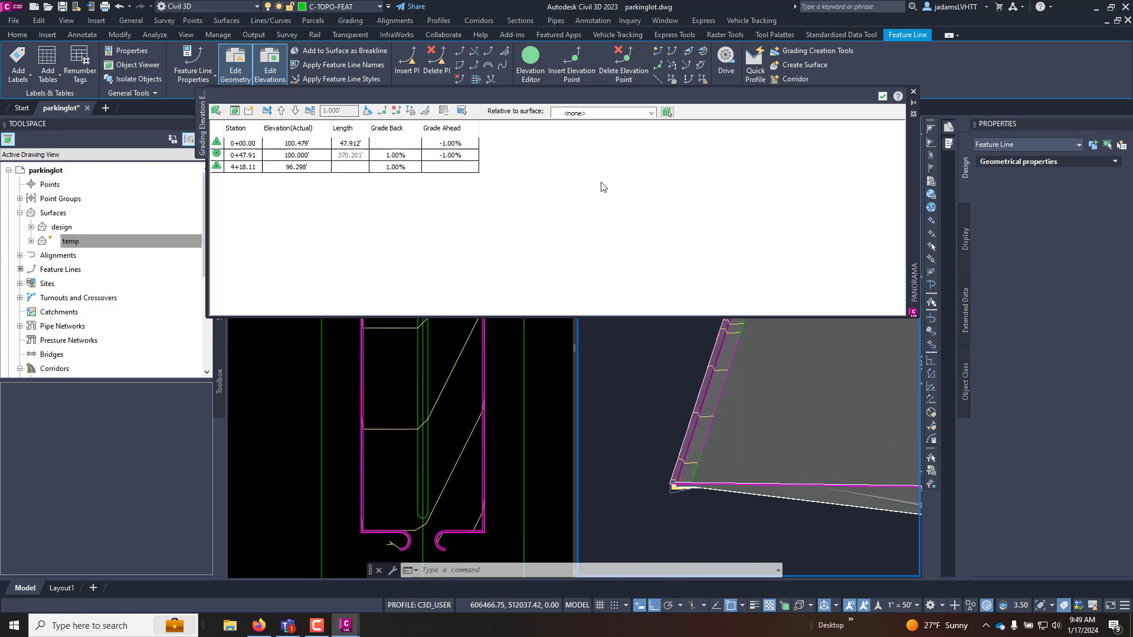
left_click(295, 110)
left_click(295, 111)
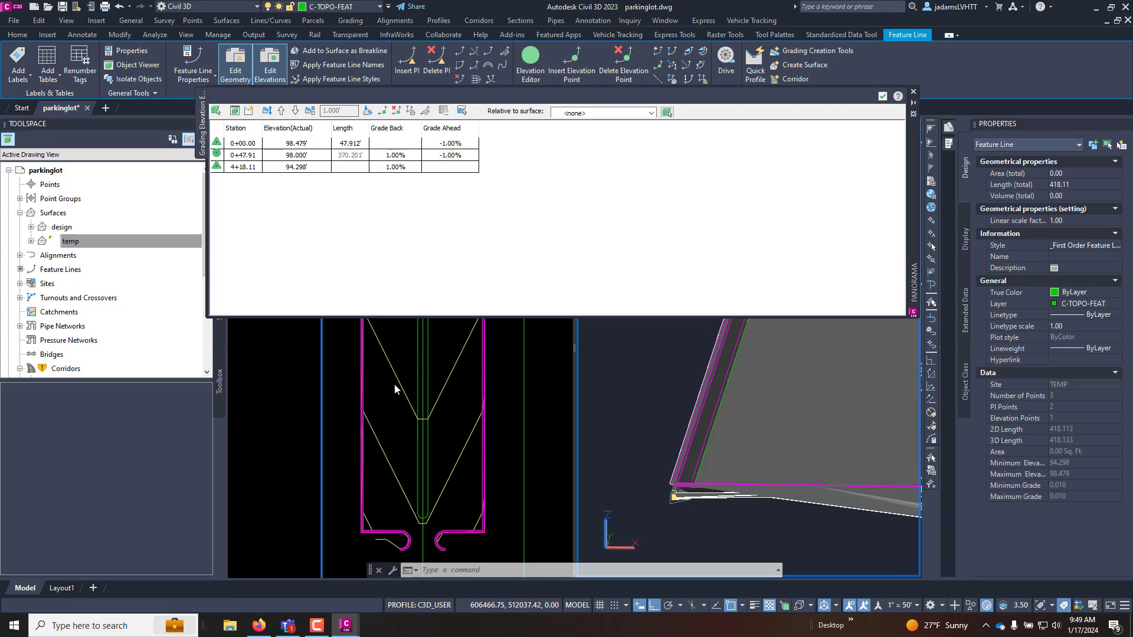
left_click(881, 97)
- Deselect the feature line and examine the curb corridor against the design surface from several angles in the 3D viewport
left_click(660, 354)
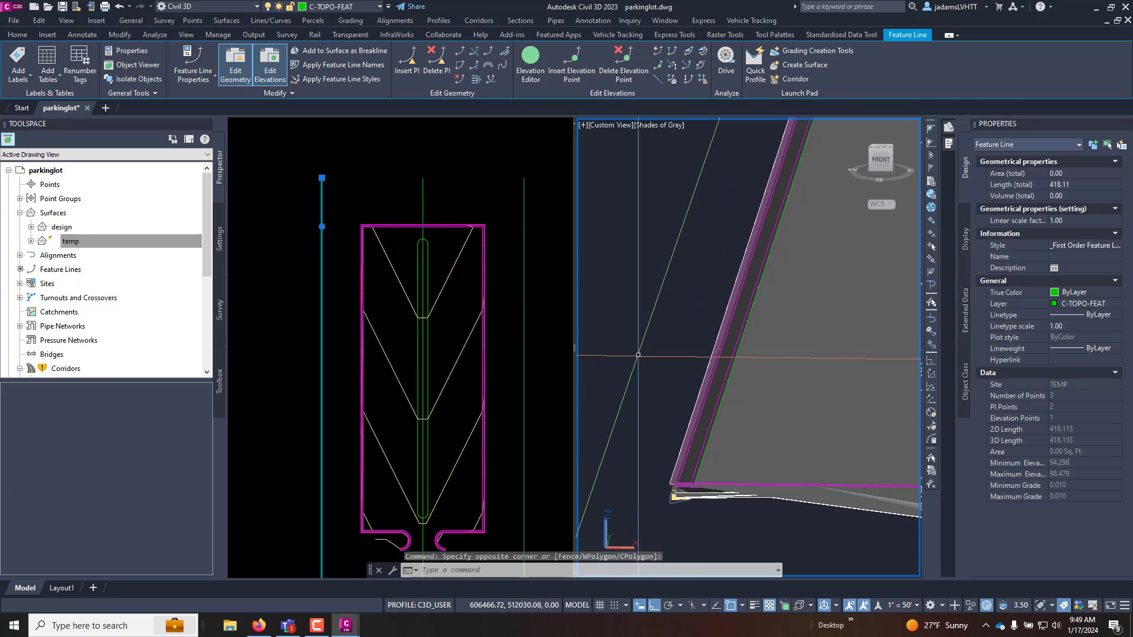
scroll(662, 416, "down", 1)
key("Escape")
scroll(738, 401, "up", 3)
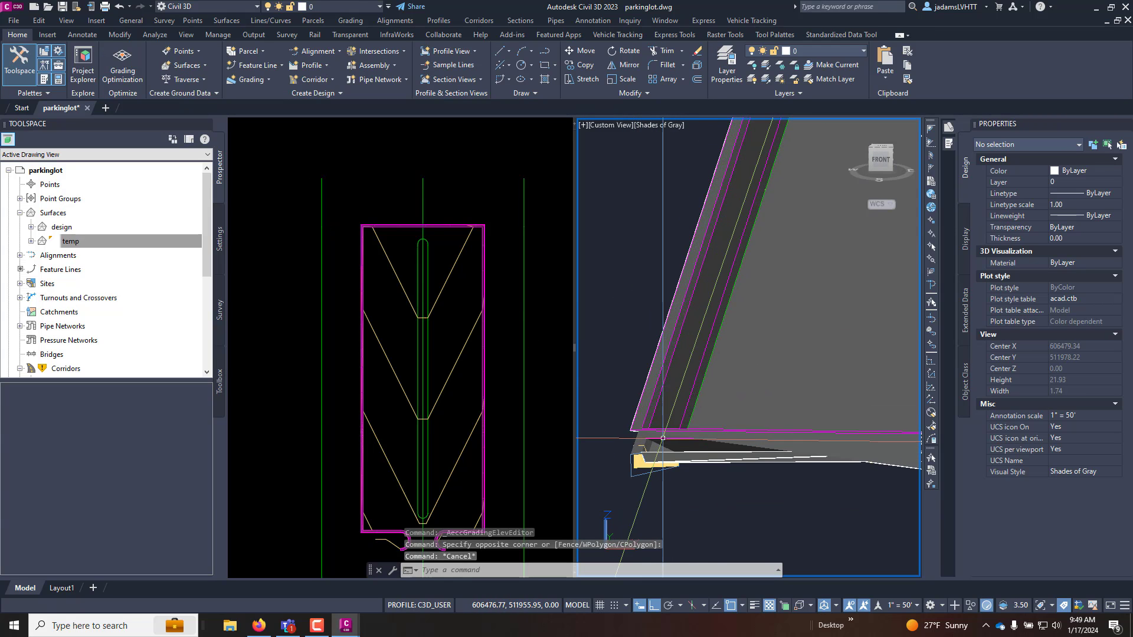
middle_click_drag(738, 401, 679, 401, "shift")
scroll(636, 402, "down", 3)
middle_click_drag(708, 354, 720, 342, "shift")
scroll(720, 342, "down", 3)
scroll(720, 342, "up", 5)
scroll(806, 417, "up", 5)
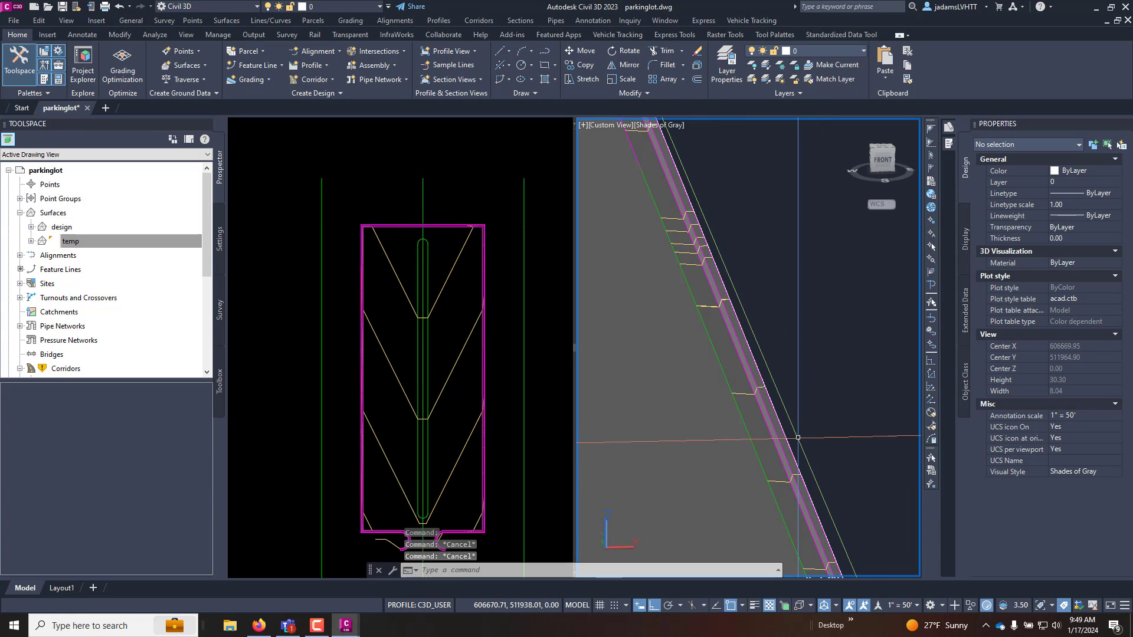
middle_click_drag(806, 417, 740, 388, "shift")
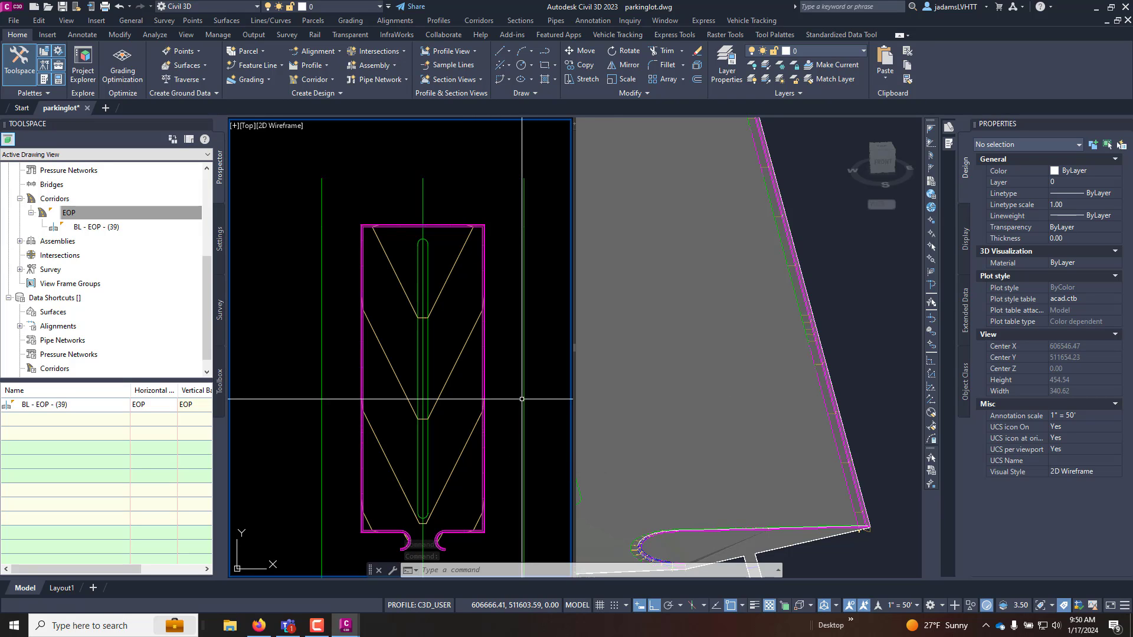
- Split the EOP corridor region on the east edge just north of the parking lot's southeast corner
left_click(510, 385)
scroll(493, 350, "down", 2)
scroll(512, 458, "up", 12)
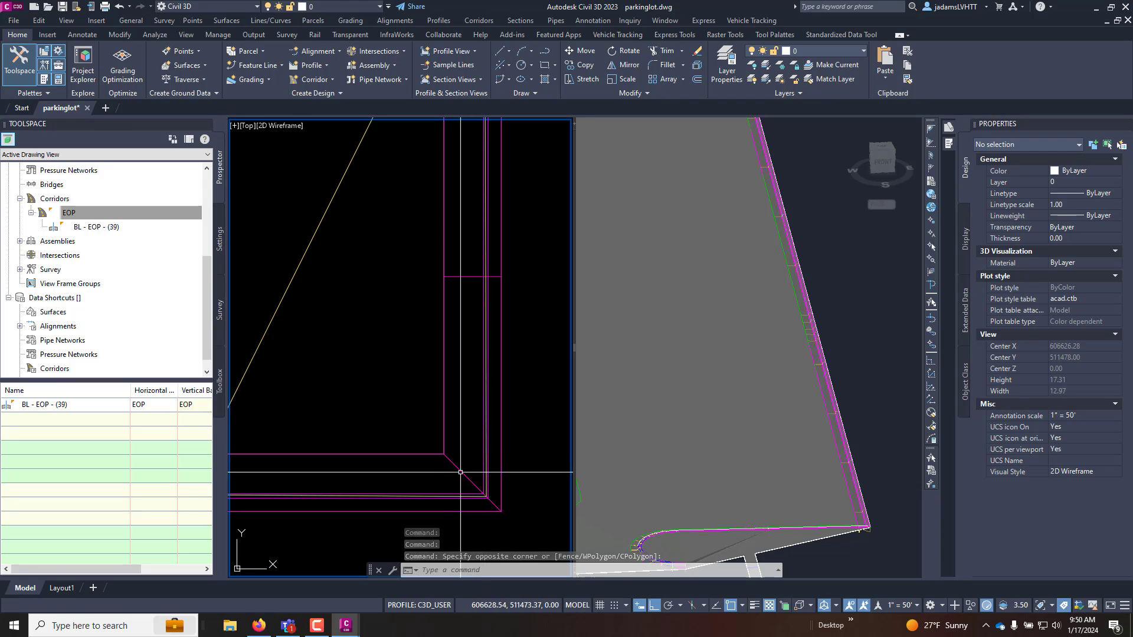
left_click(460, 474)
right_click(466, 439)
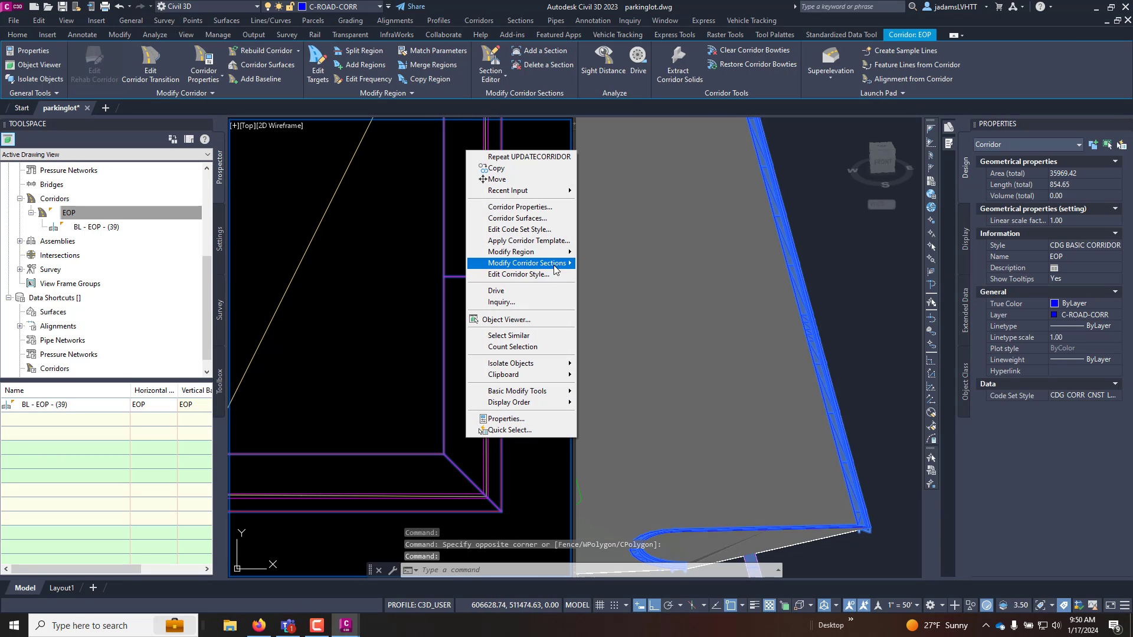
mouse_move(554, 259)
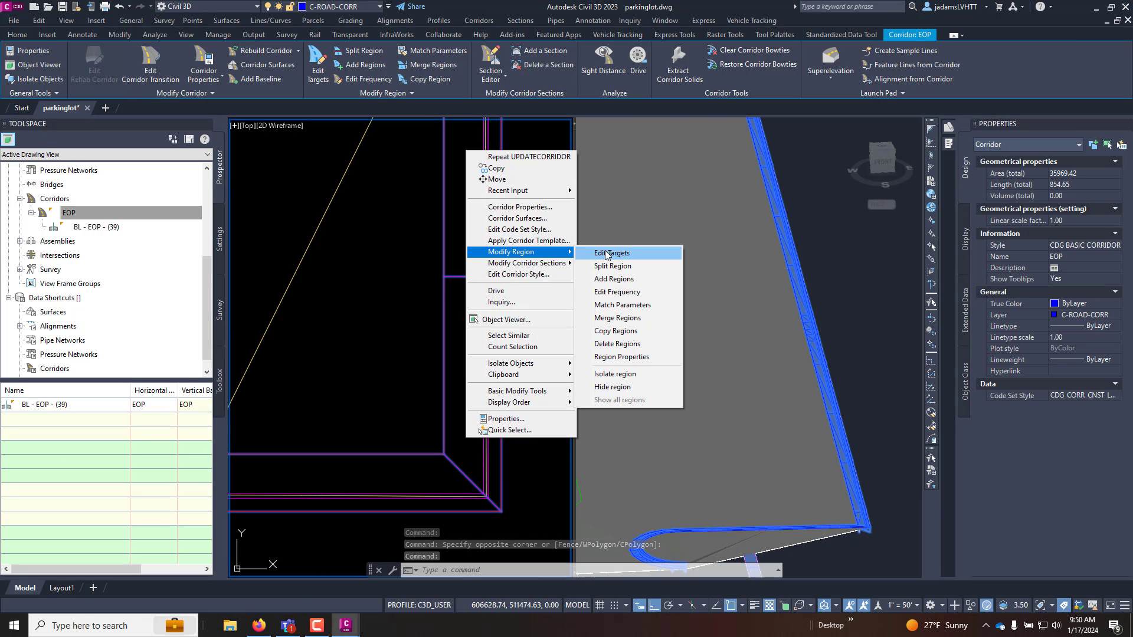
left_click(612, 266)
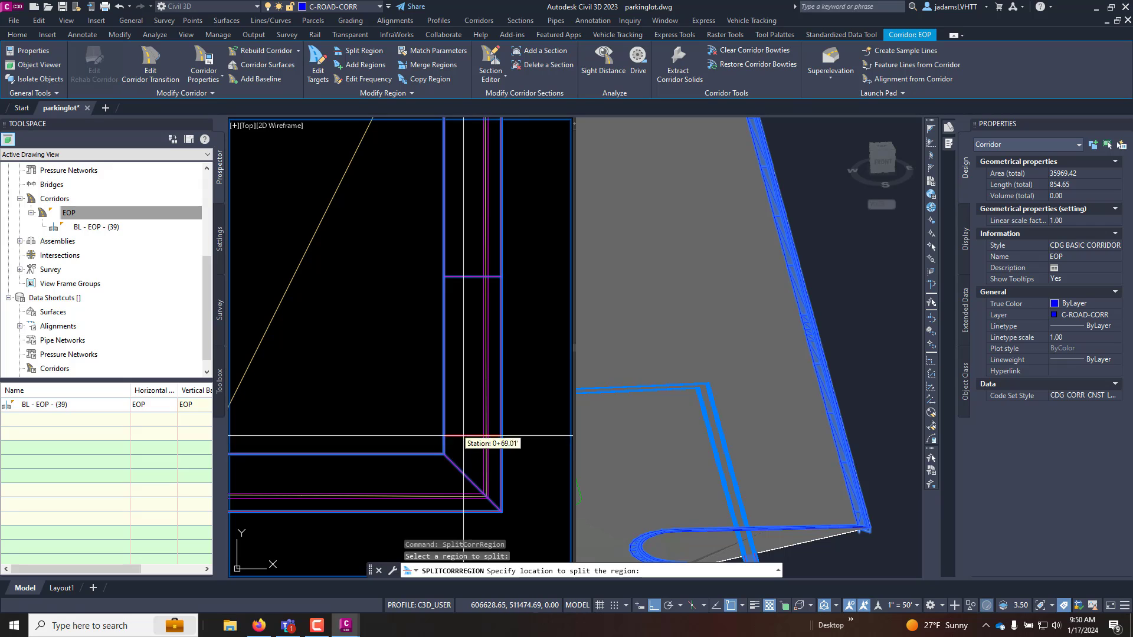
scroll(448, 455, "up", 3)
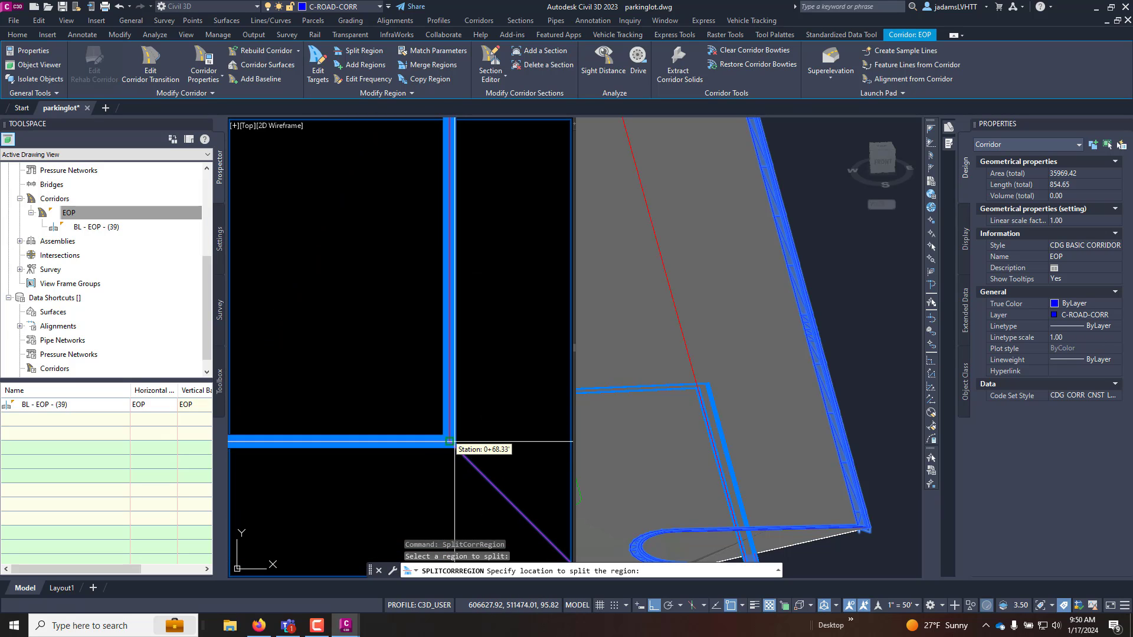
scroll(407, 432, "down", 3)
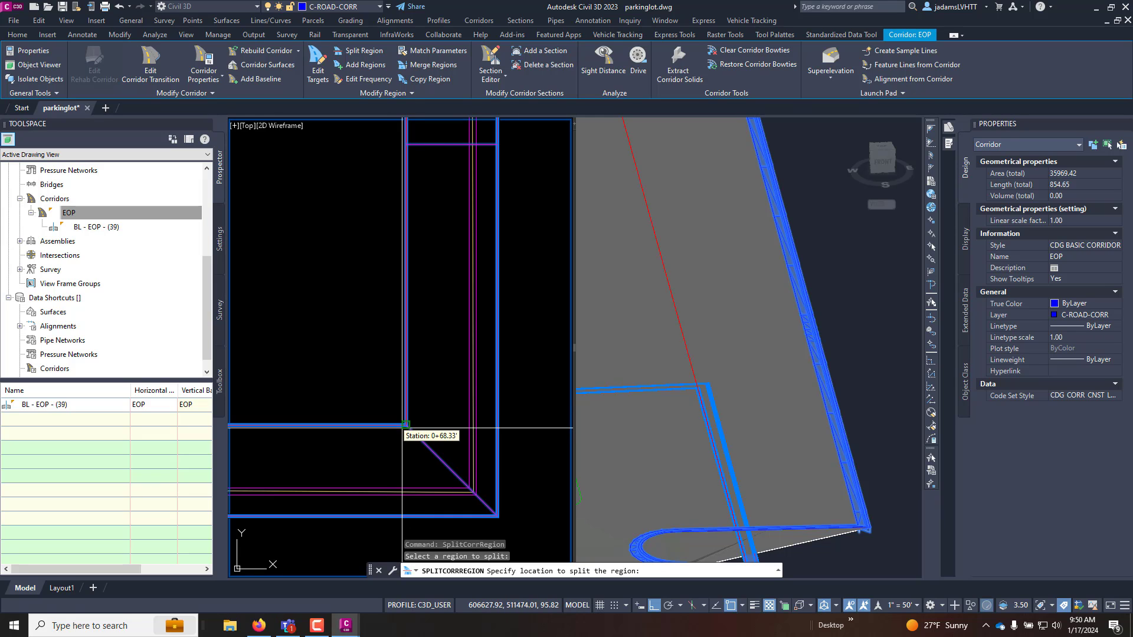
scroll(405, 424, "up", 4)
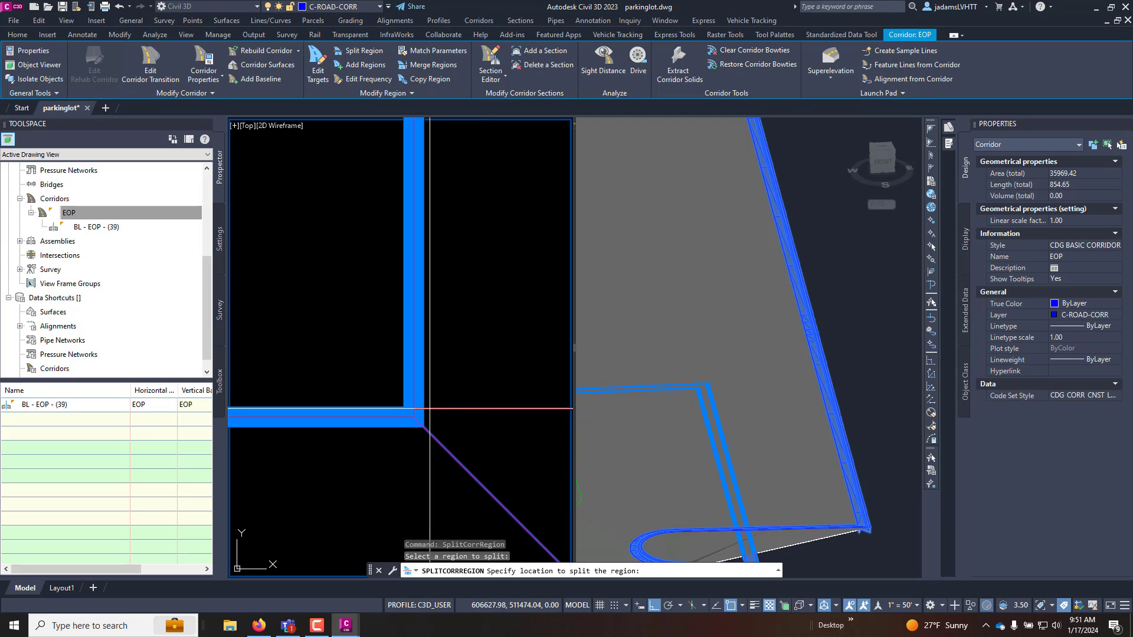
left_click(430, 408)
scroll(466, 455, "down", 3)
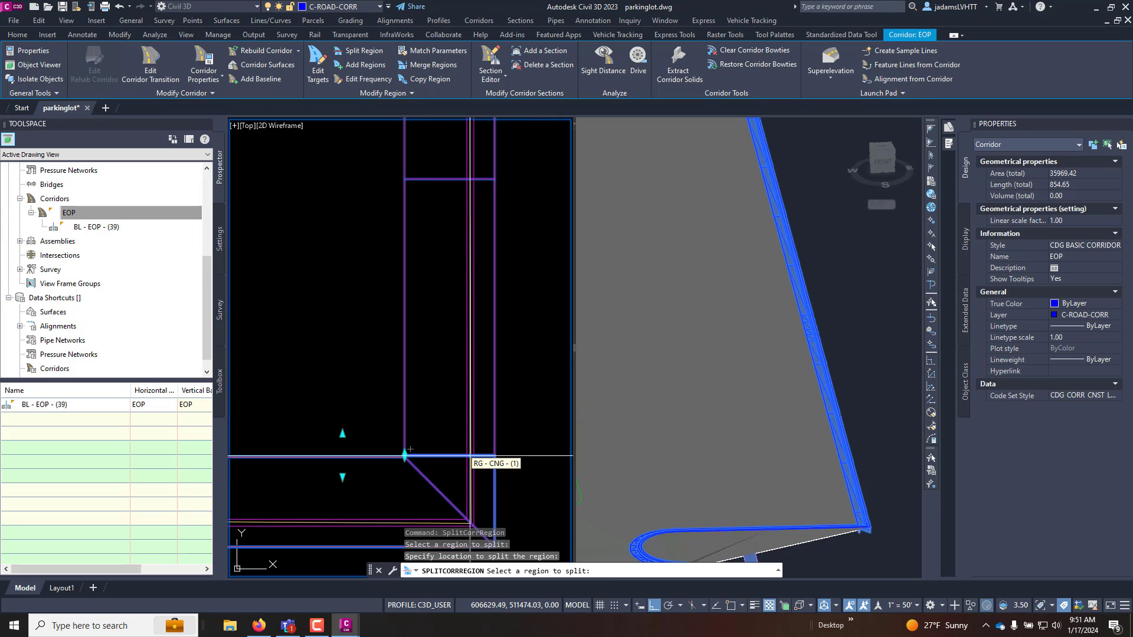
- Split the east-side corridor region again just south of the northeast corner, end the command and dismiss the event messages
scroll(432, 469, "down", 5)
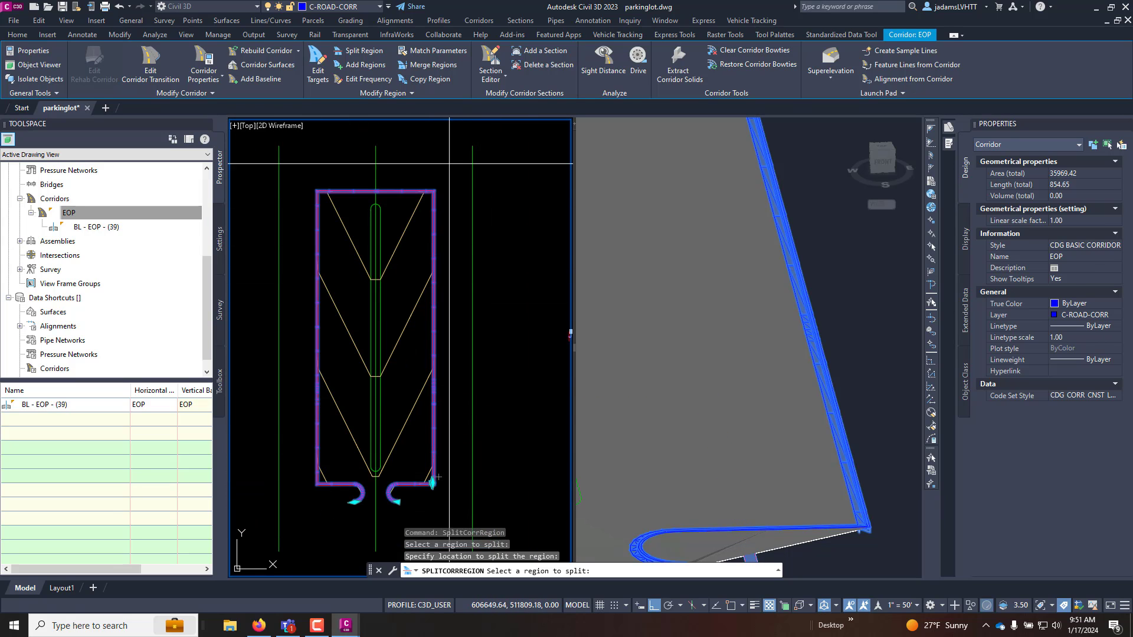
scroll(439, 174, "up", 5)
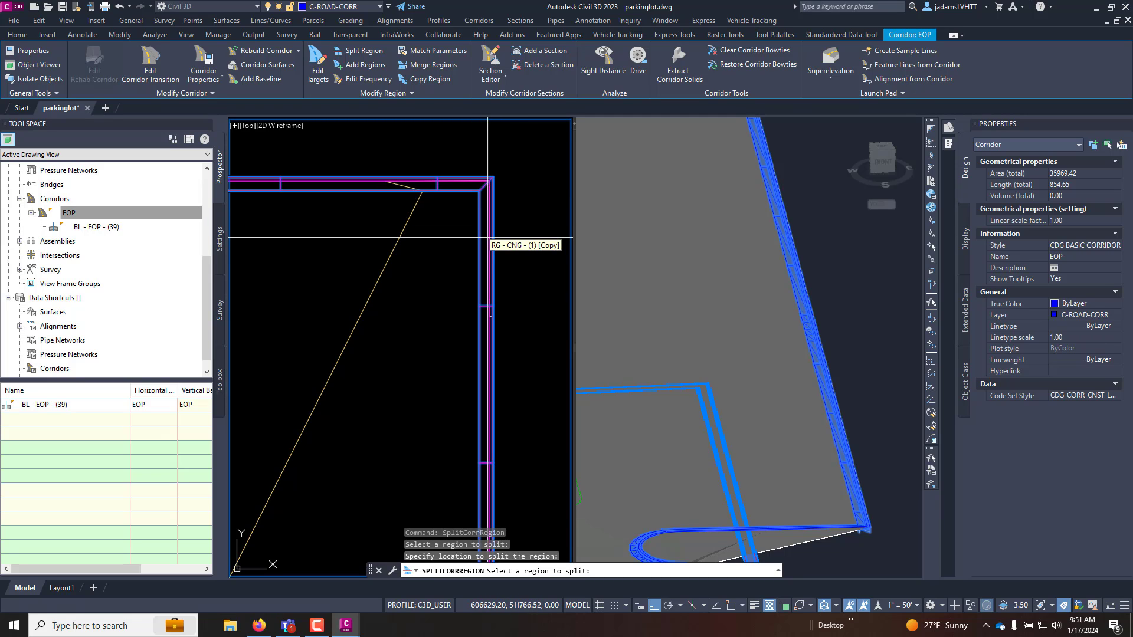
scroll(489, 239, "up", 5)
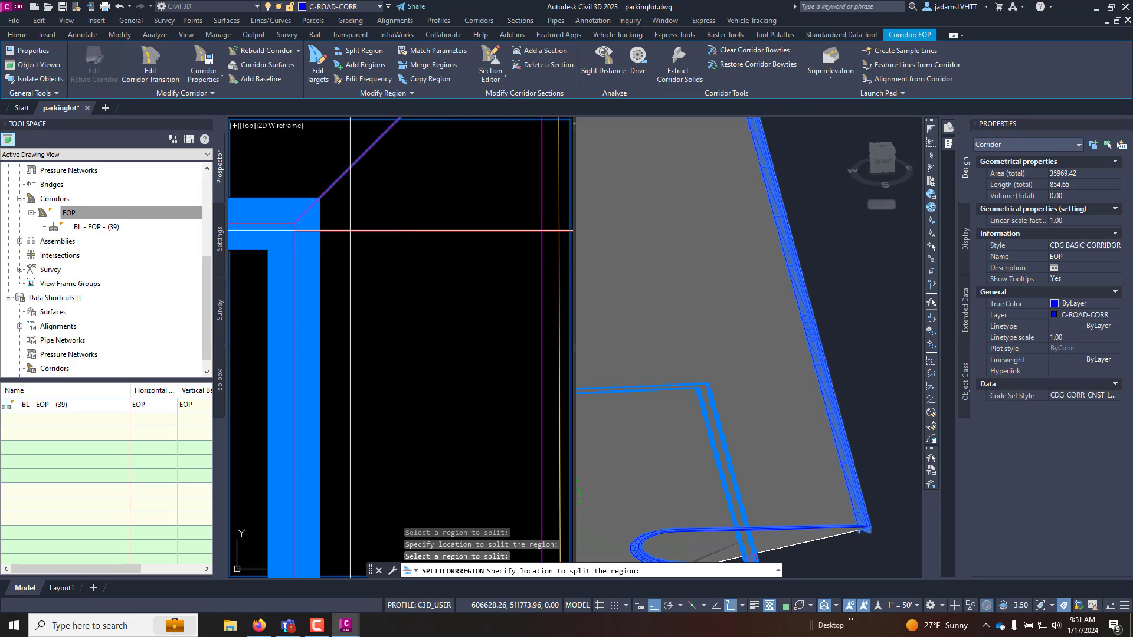
left_click(350, 231)
key("Escape")
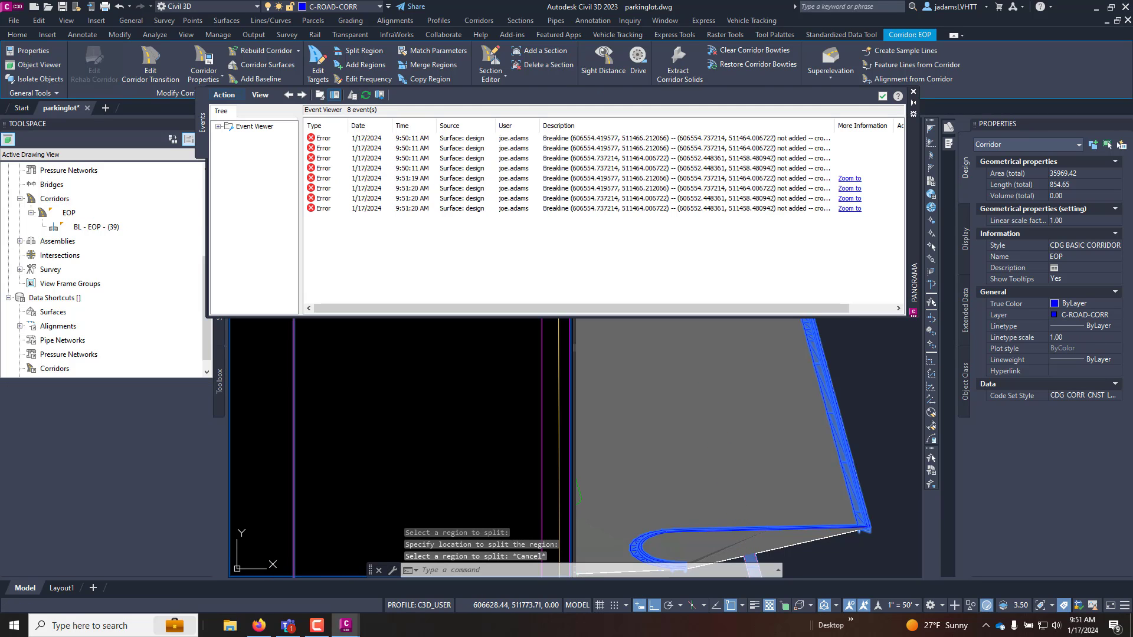
left_click(882, 96)
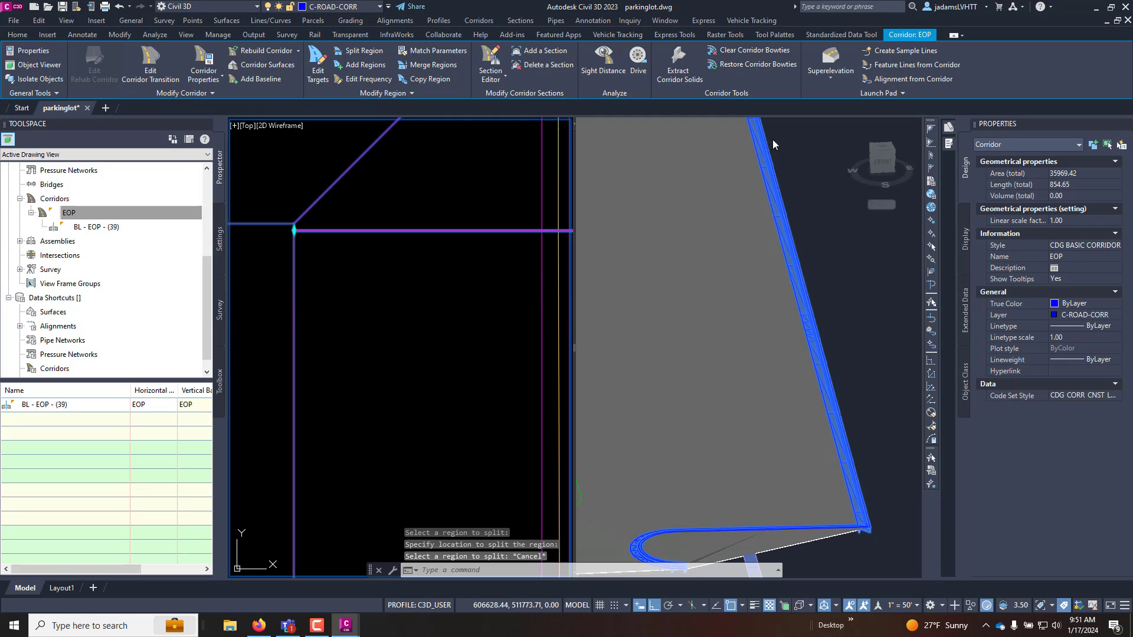
- Check the split at the southeast corner, then maximize the top-view viewport and bring the CNG assembly into view
scroll(424, 322, "down", 3)
scroll(452, 439, "up", 3)
scroll(452, 439, "up", 3)
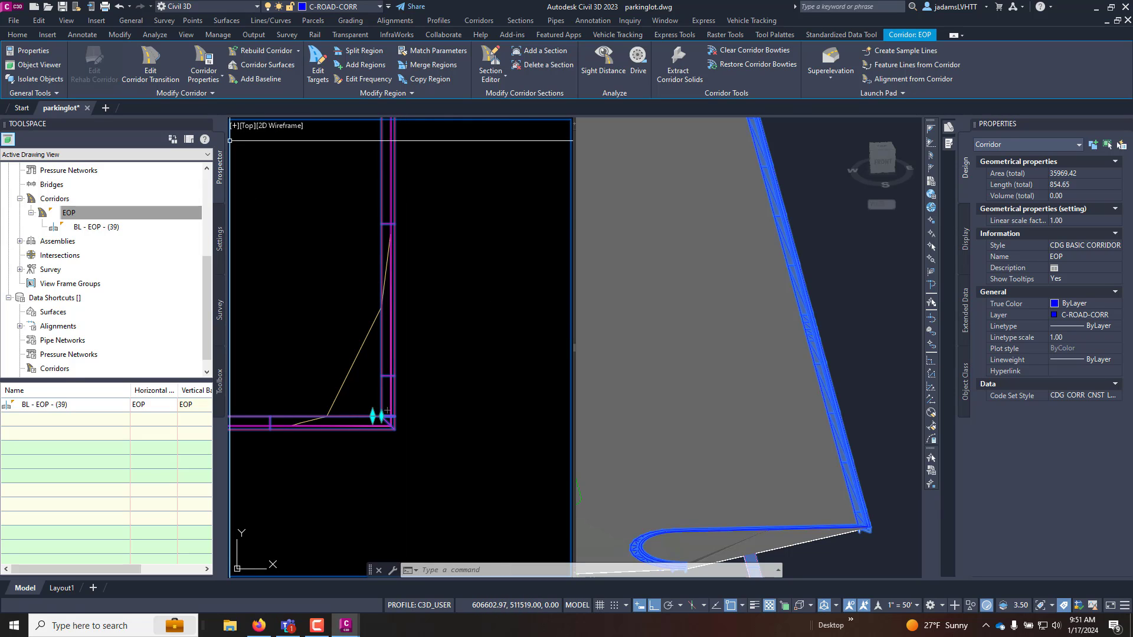
left_click(234, 128)
left_click(263, 137)
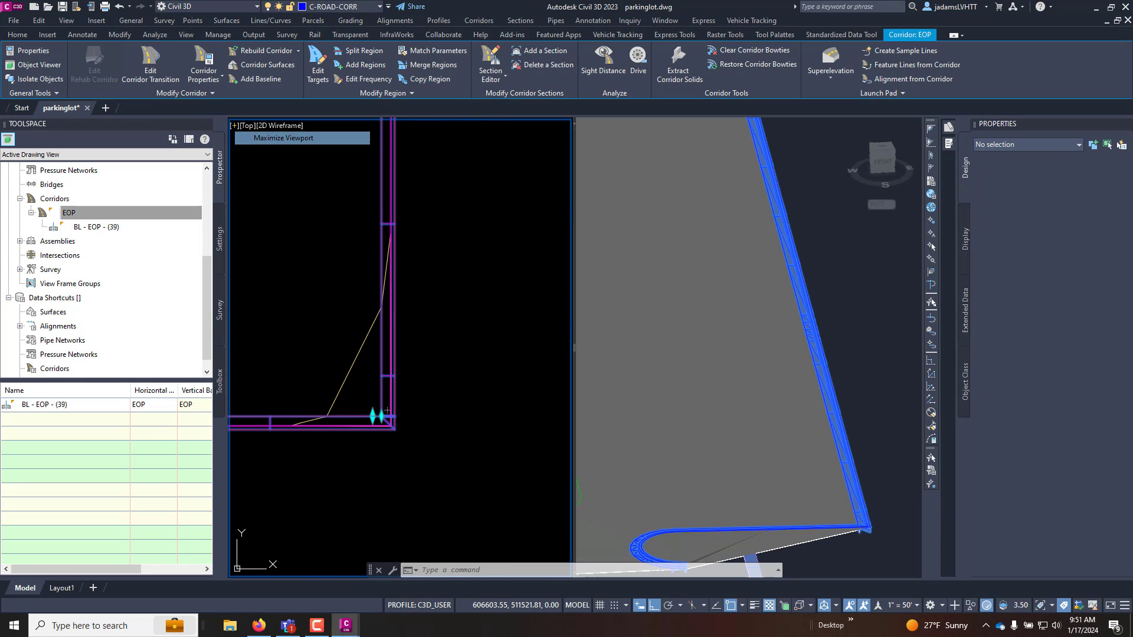
scroll(543, 308, "down", 5)
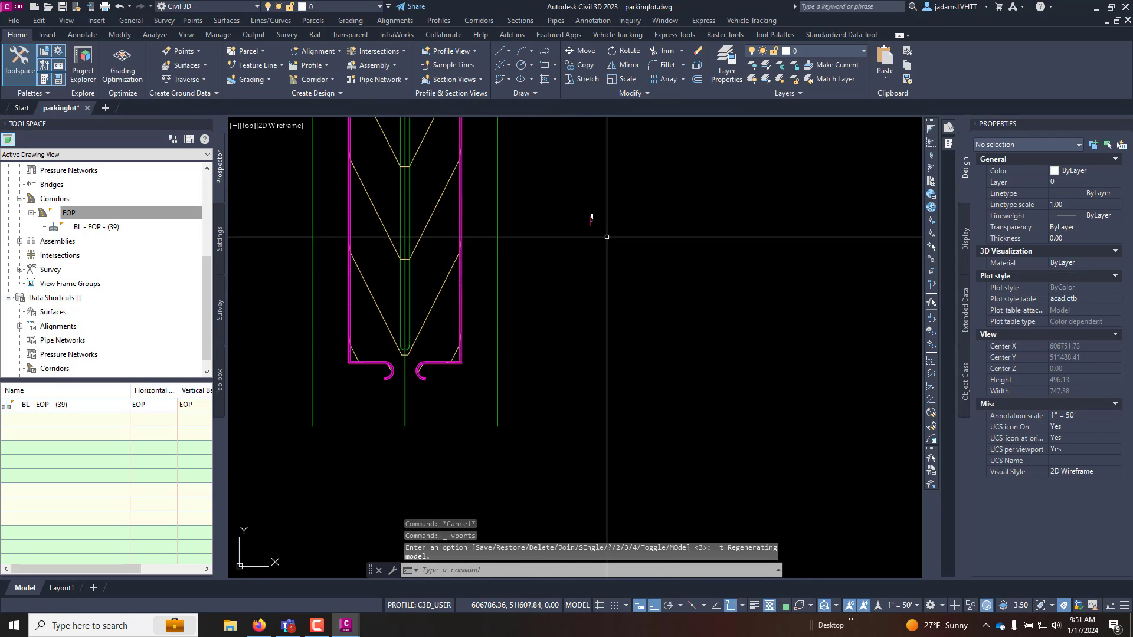
scroll(591, 218, "up", 3)
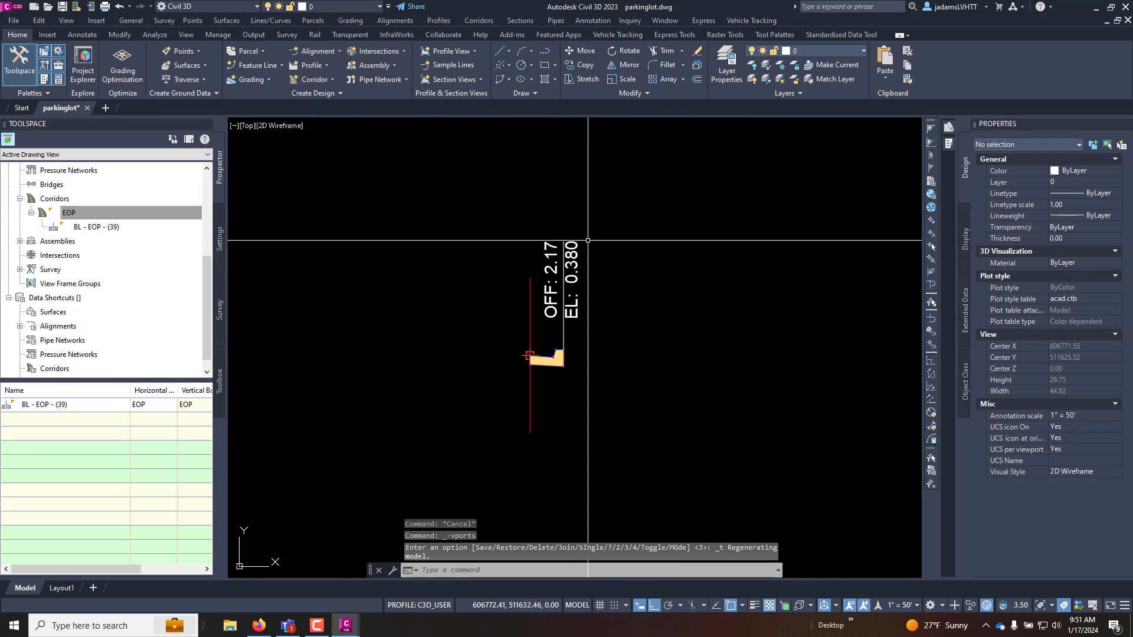
- Copy the CNG curb assembly once to an open spot east of the original
left_click(529, 283)
right_click(488, 212)
left_click(489, 231)
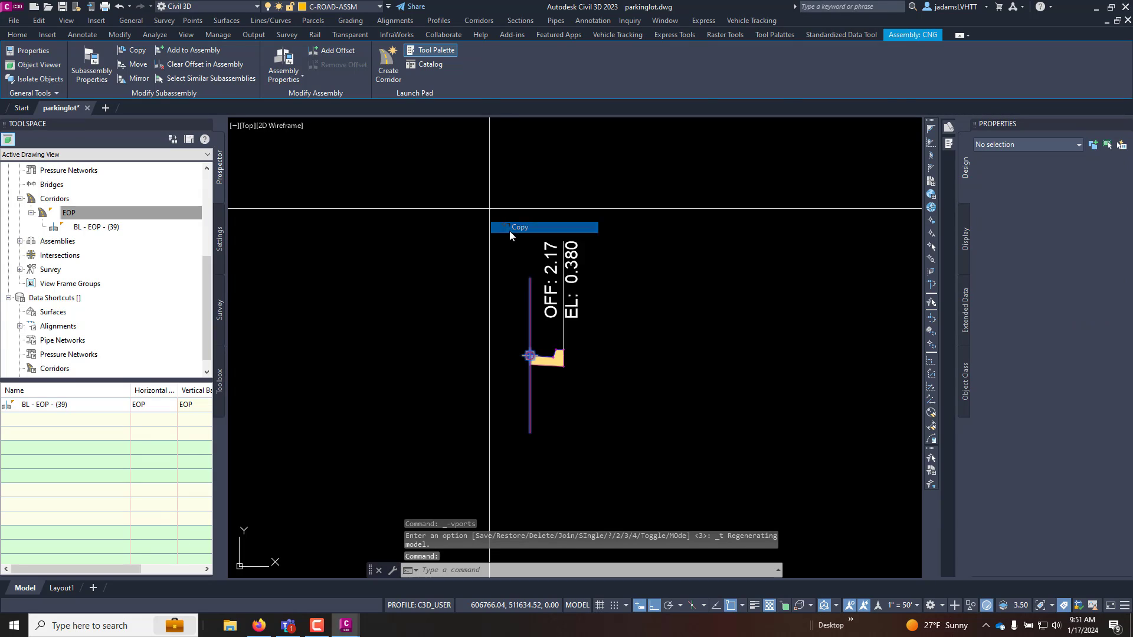
scroll(443, 282, "down", 2)
scroll(454, 291, "down", 5)
left_click(478, 226)
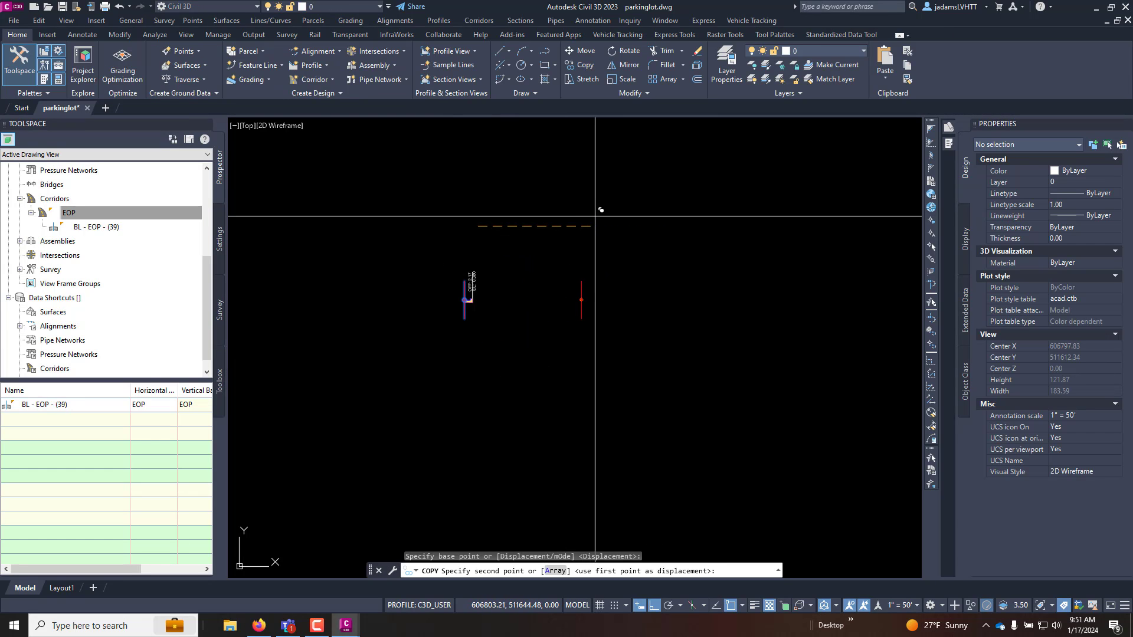
key("Escape")
- Rename the copied assembly SIDEWALK
left_click(583, 303)
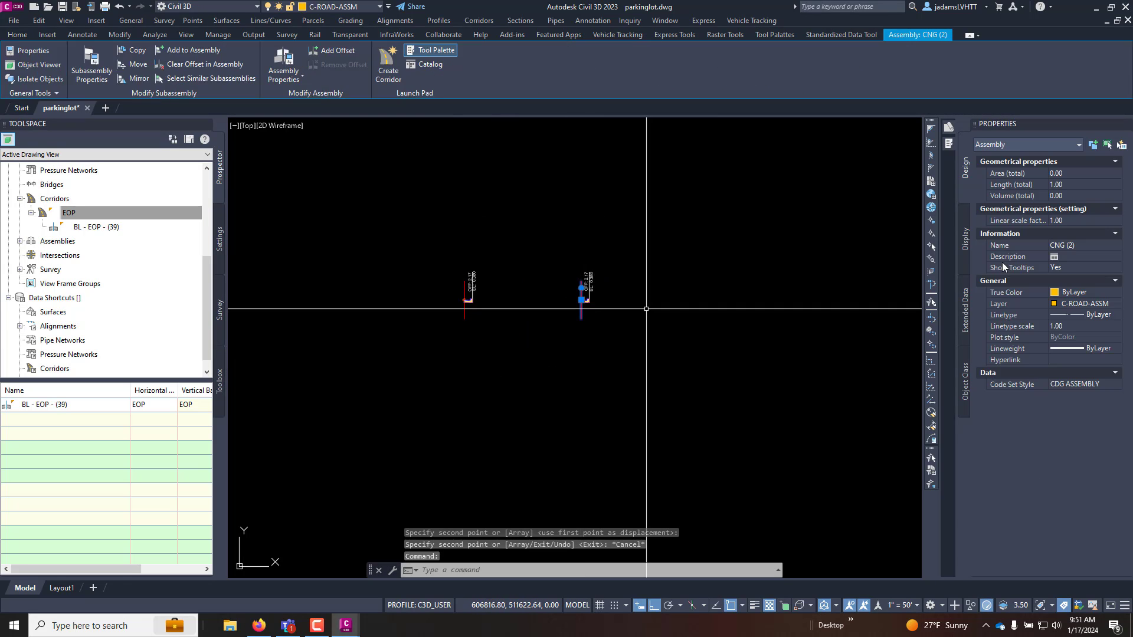
left_click(1080, 245)
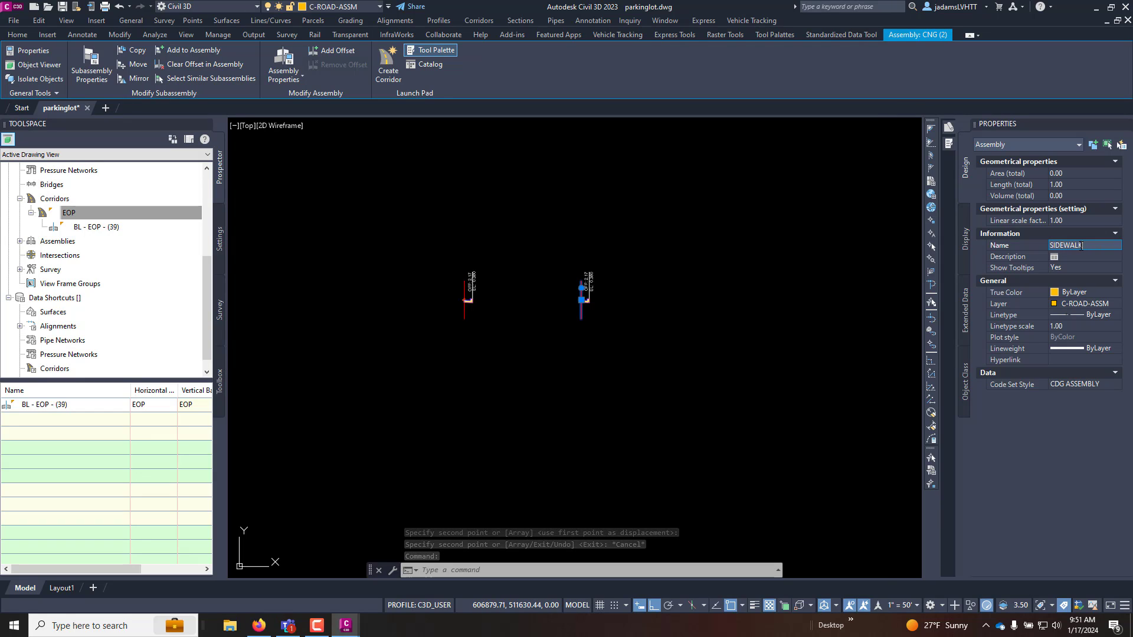
key("Return")
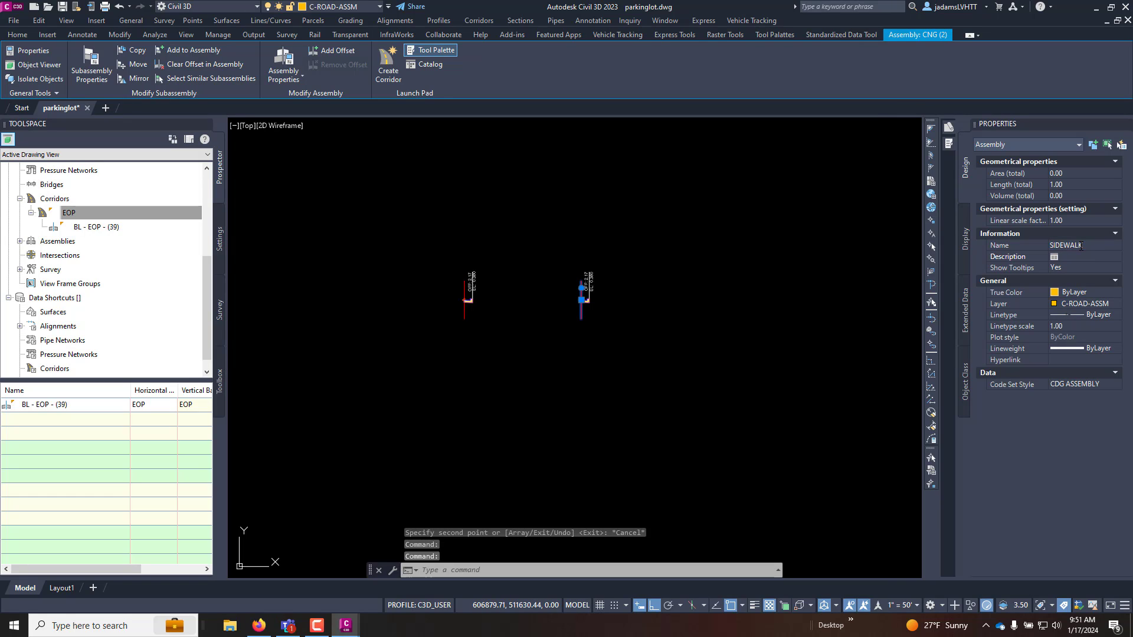
- Attach an UrbanSidewalk subassembly to the top back-of-curb point of the SIDEWALK assembly
left_click(950, 145)
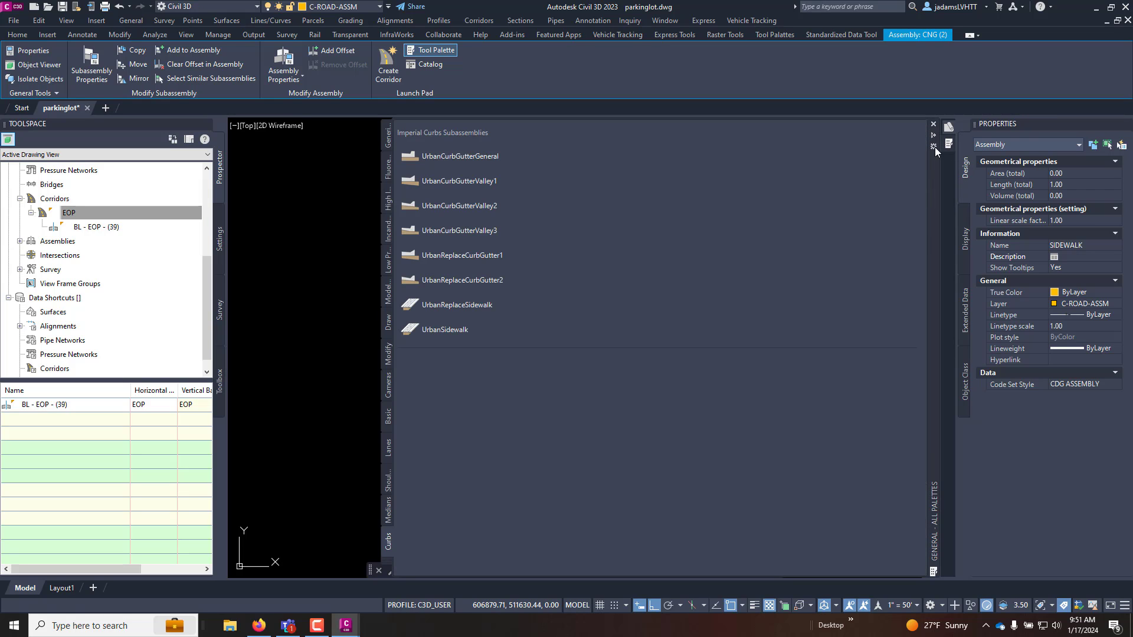
left_click(442, 328)
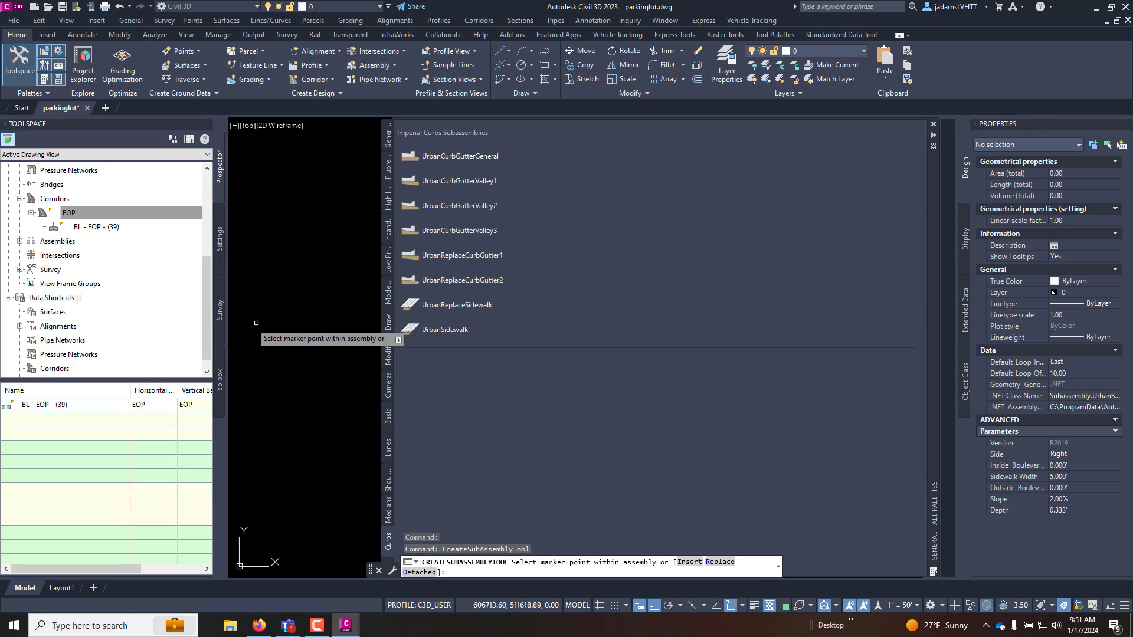
scroll(455, 337, "up", 5)
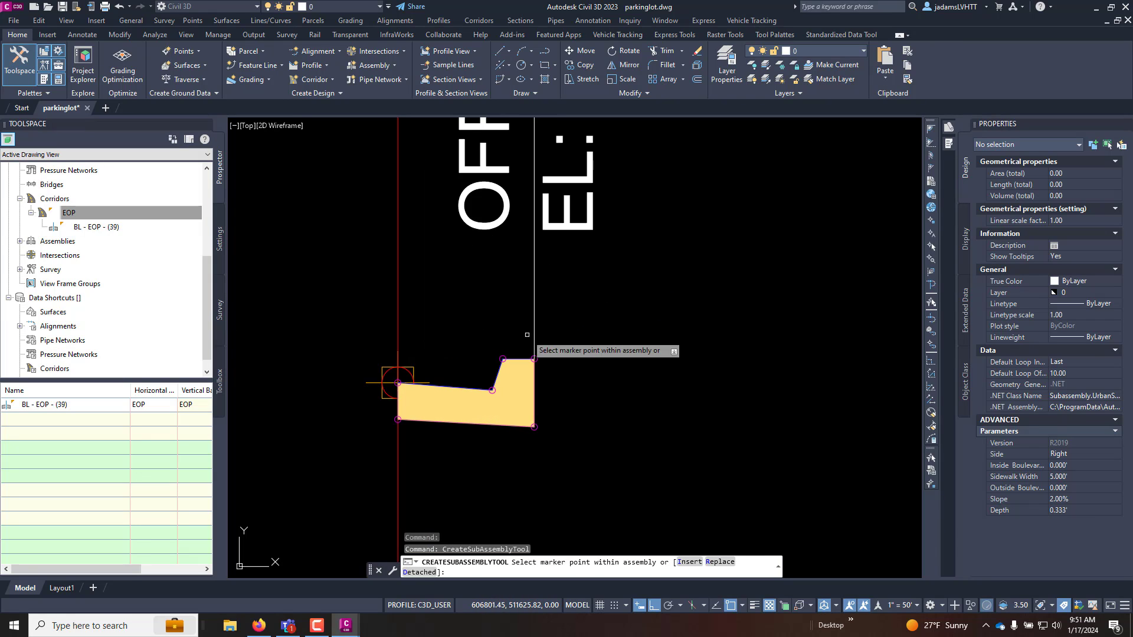
left_click(534, 359)
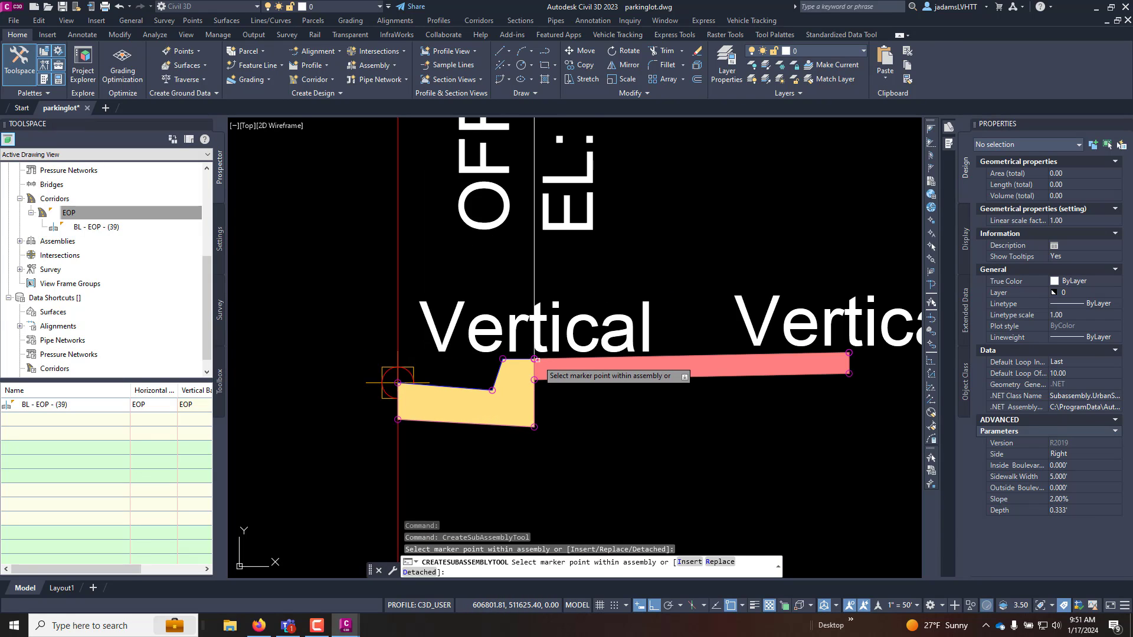
key("Escape")
- Set the slope of the new UrbanSidewalk subassembly to 0%
left_click(643, 378)
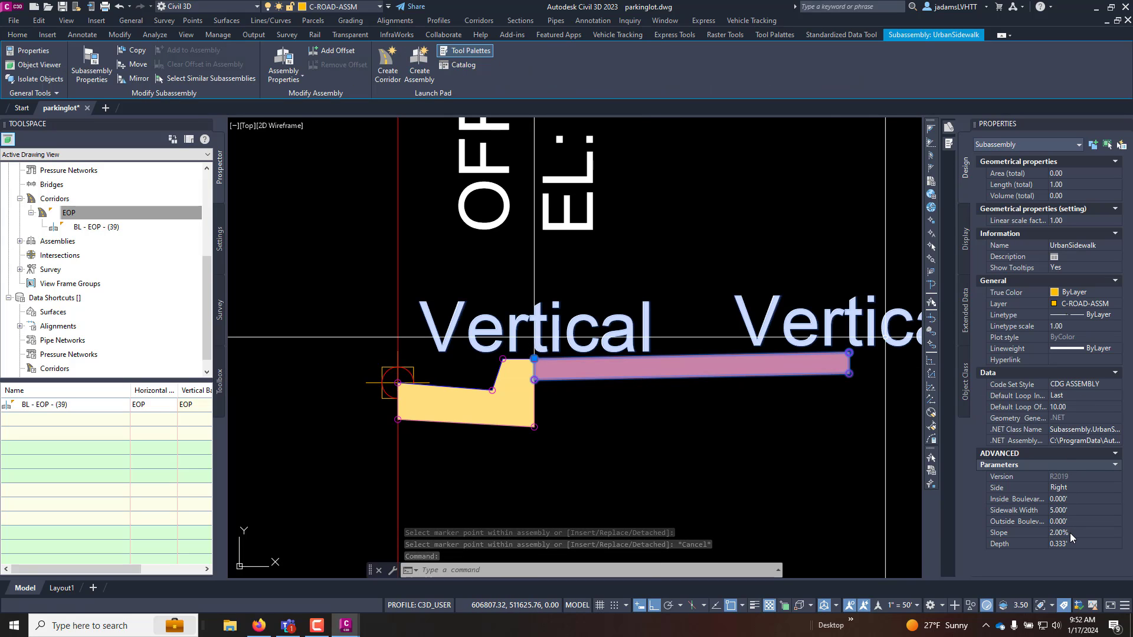
left_click(1070, 532)
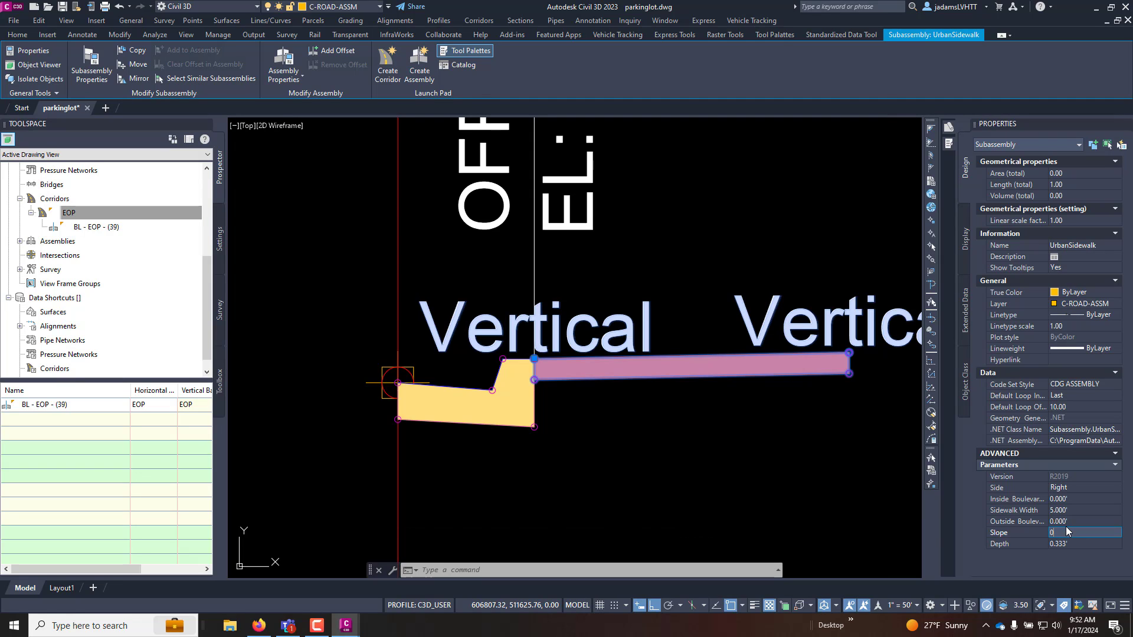
key("Return")
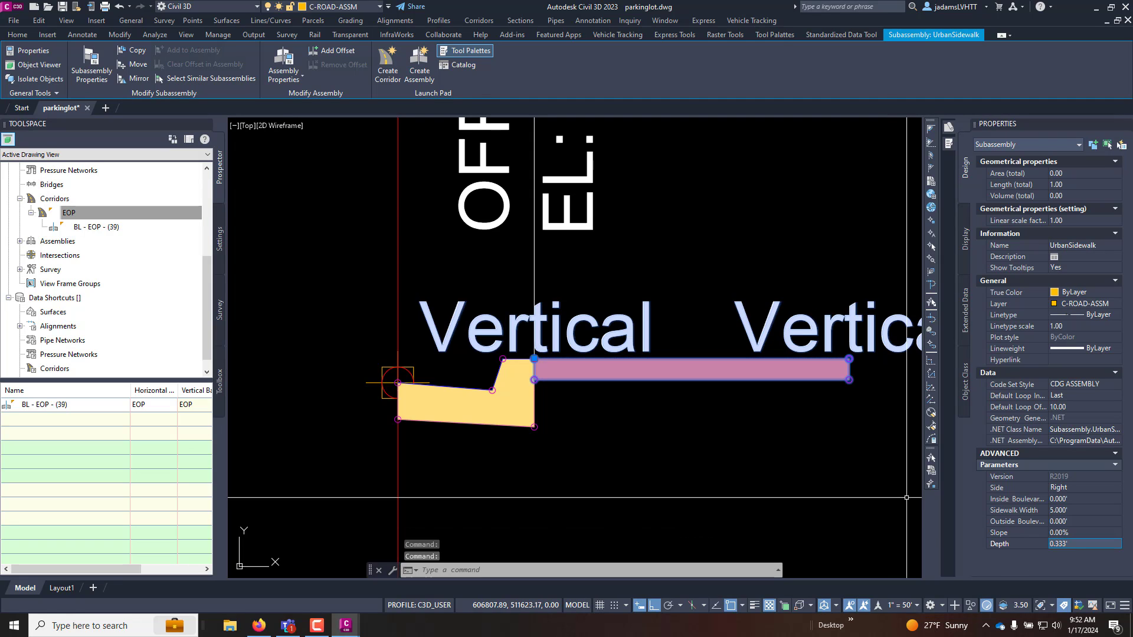
key("Escape")
key("Escape")
- Open the region properties for the EOP corridor's east-side region, just north of the southeast corner
scroll(655, 256, "down", 4)
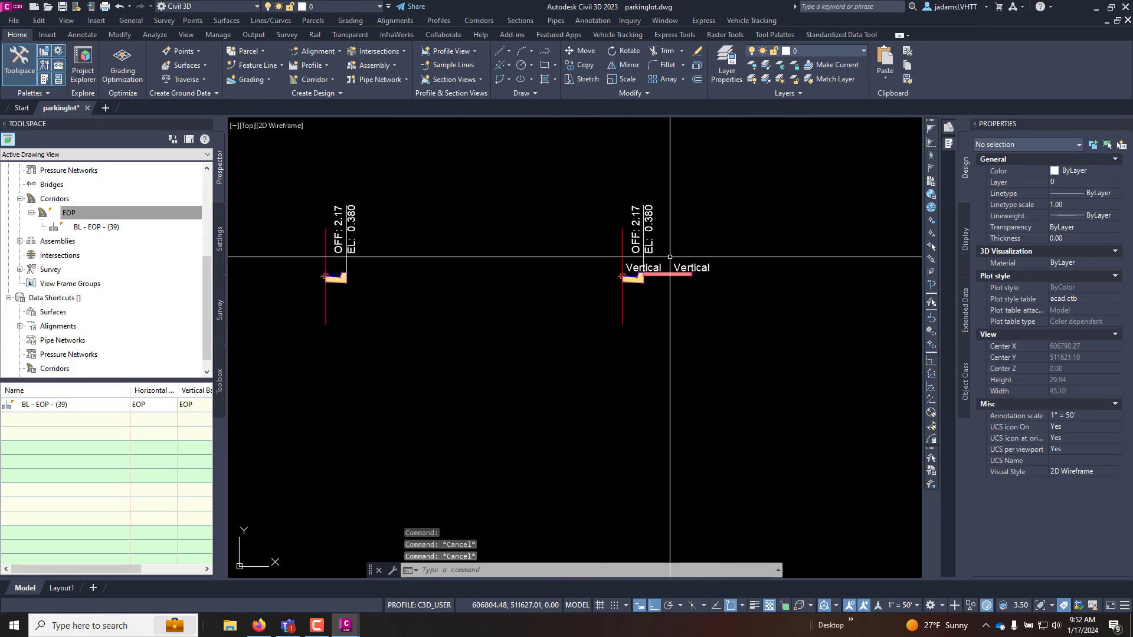
scroll(685, 236, "down", 8)
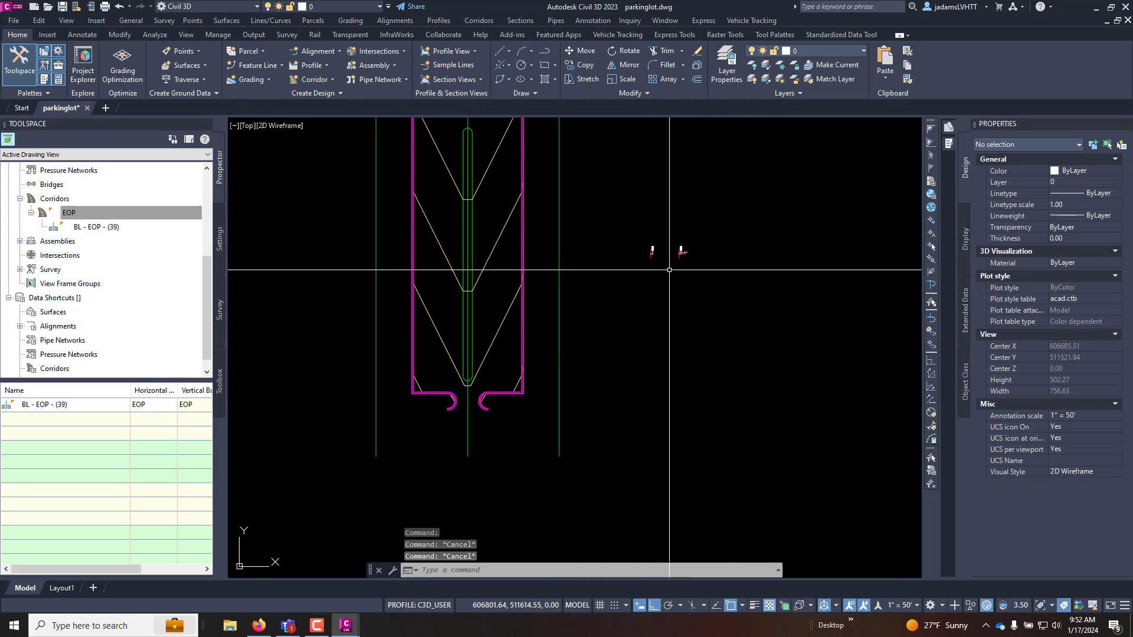
scroll(531, 392, "up", 6)
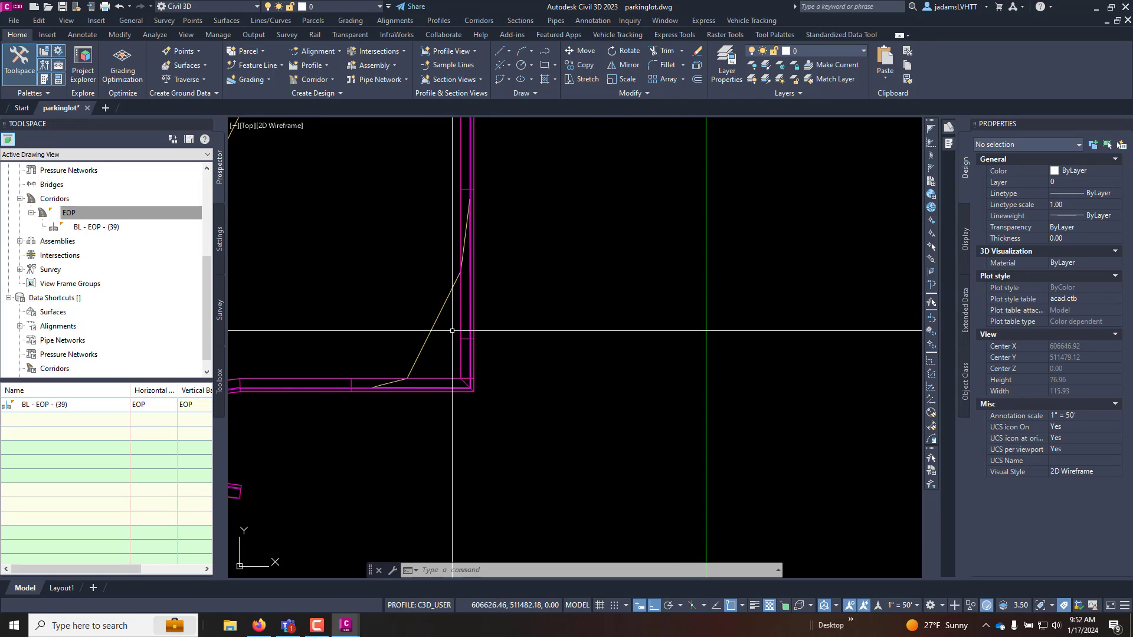
left_click(455, 377)
right_click(465, 328)
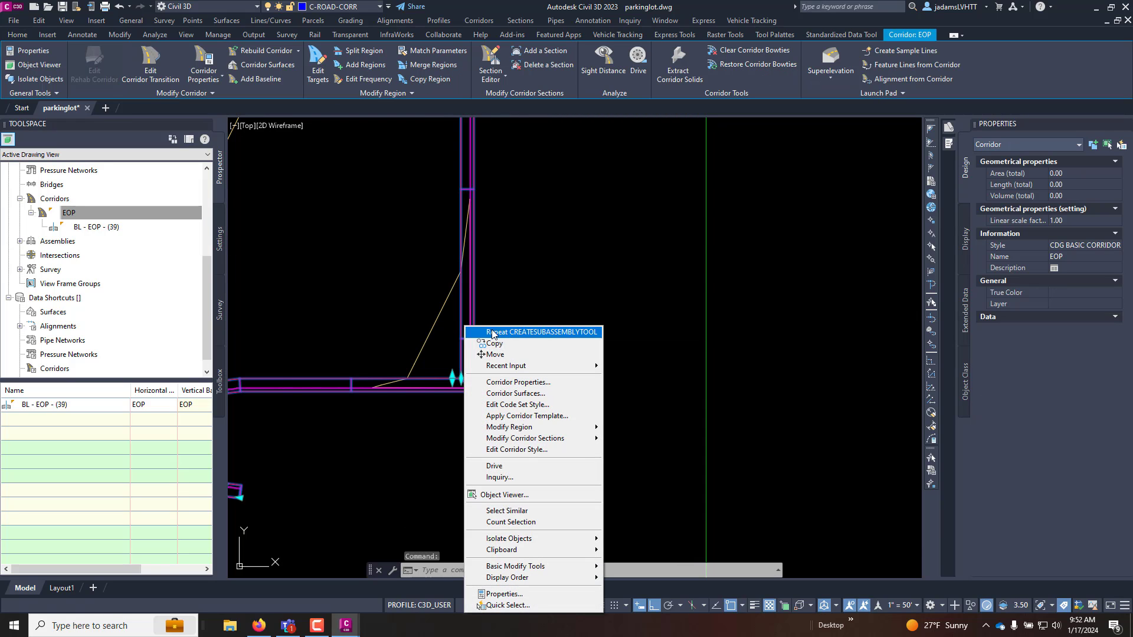
mouse_move(587, 426)
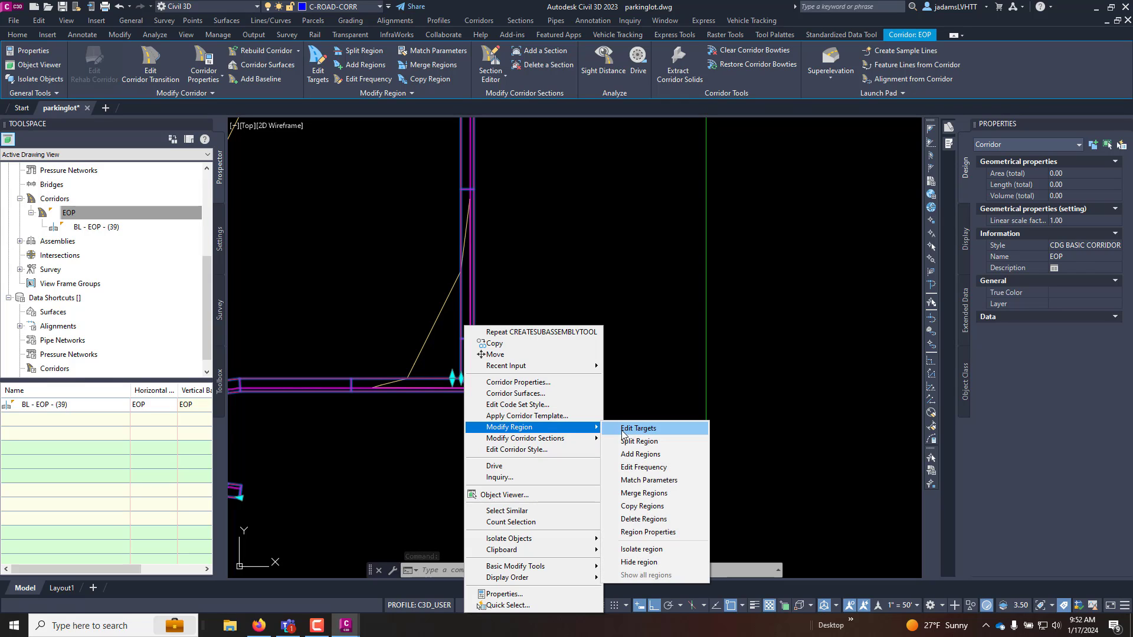
left_click(645, 533)
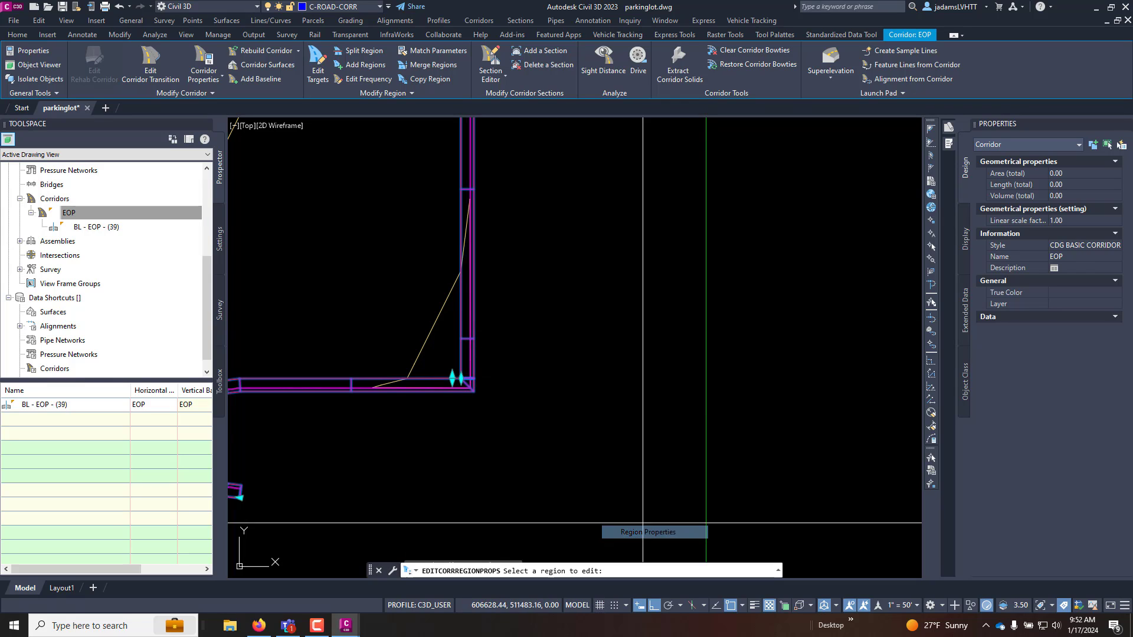
left_click(472, 328)
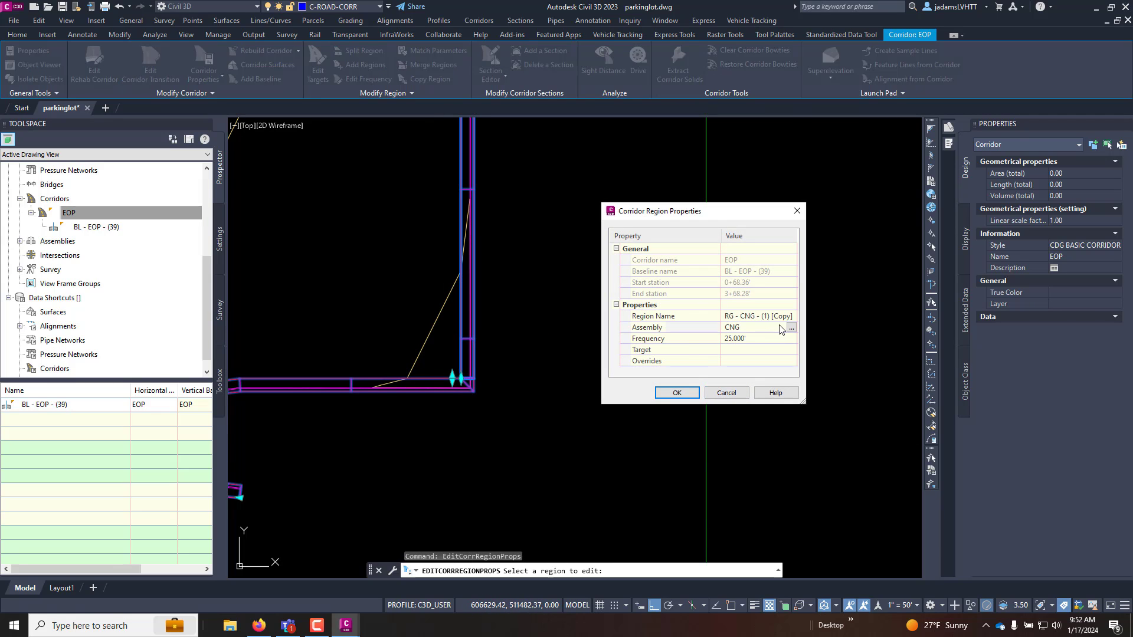
- Assign the SIDEWALK assembly to the east-side region, end the command and dismiss the event messages
left_click(791, 327)
left_click(523, 280)
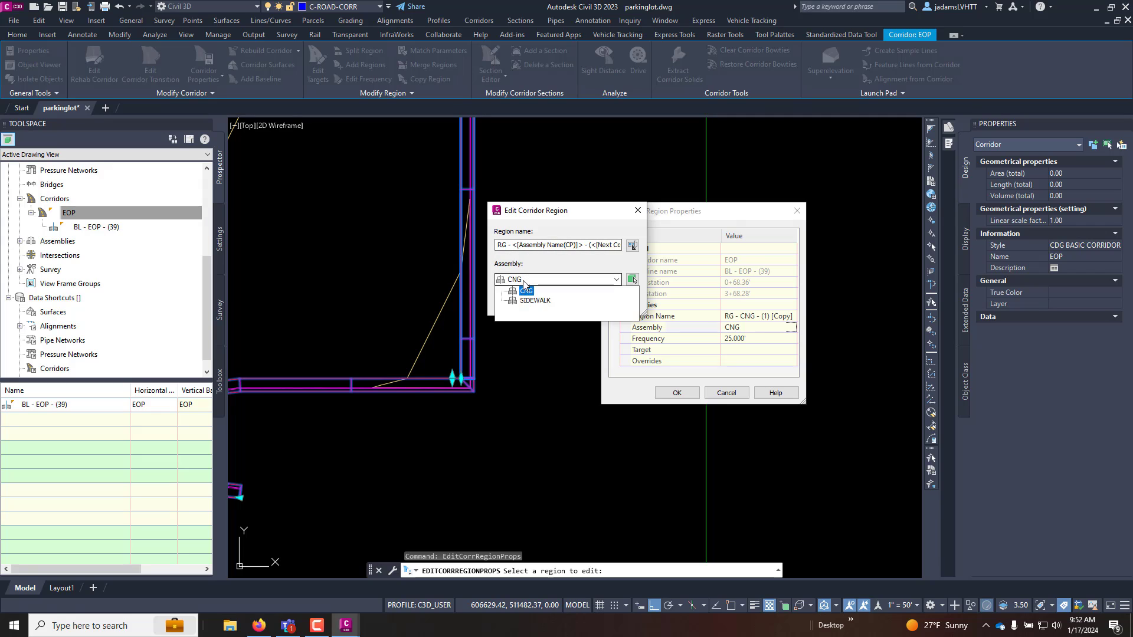
left_click(531, 300)
left_click(516, 301)
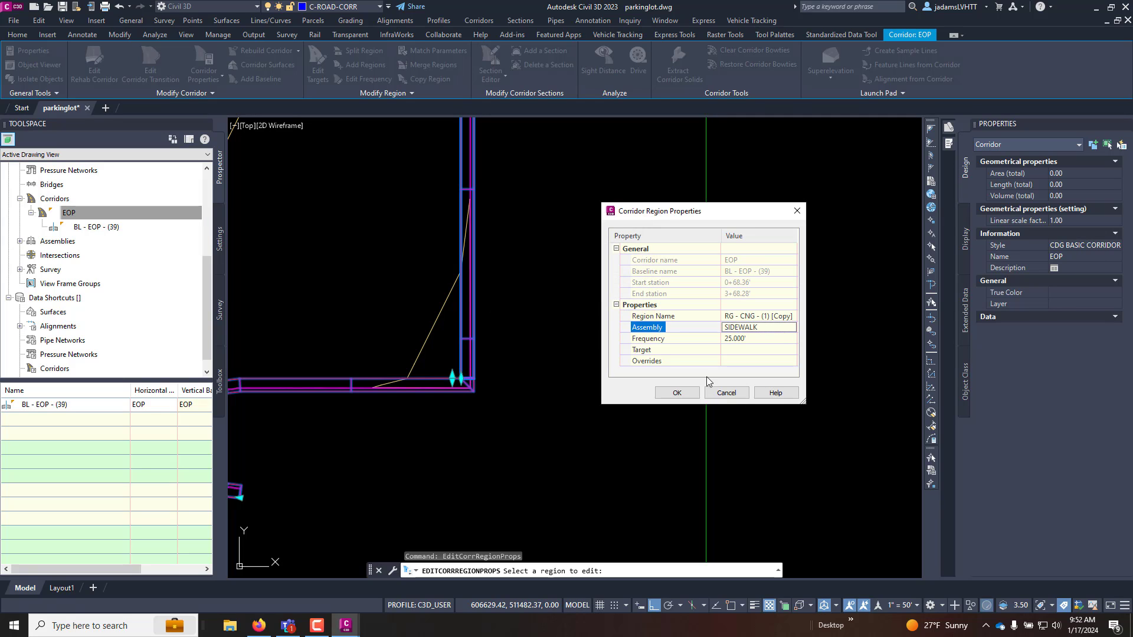
left_click(662, 393)
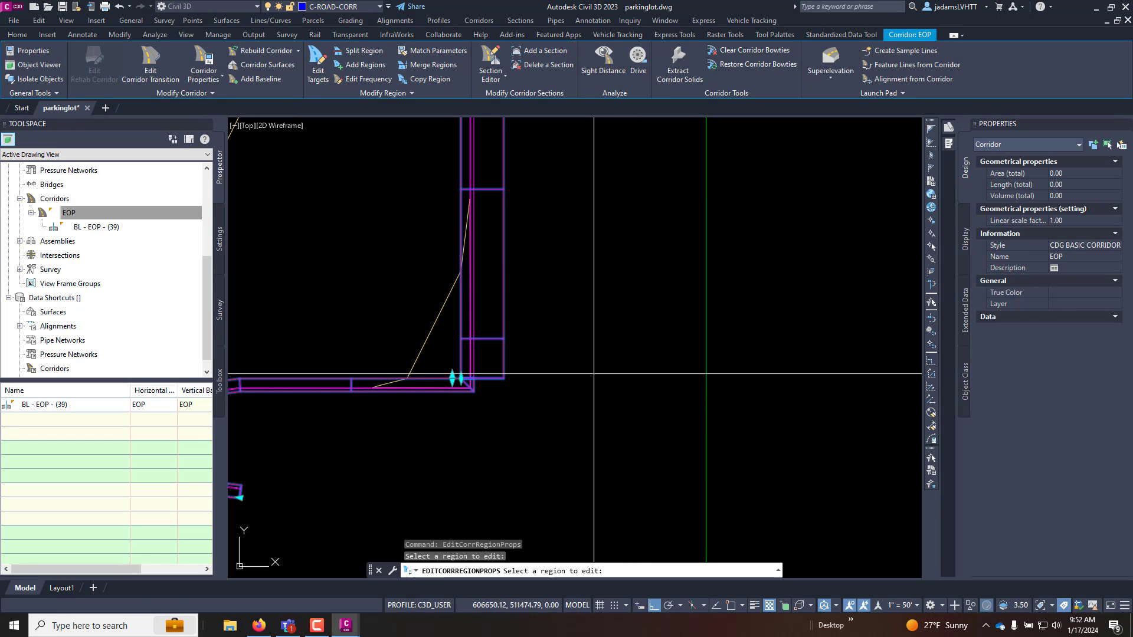
key("Escape")
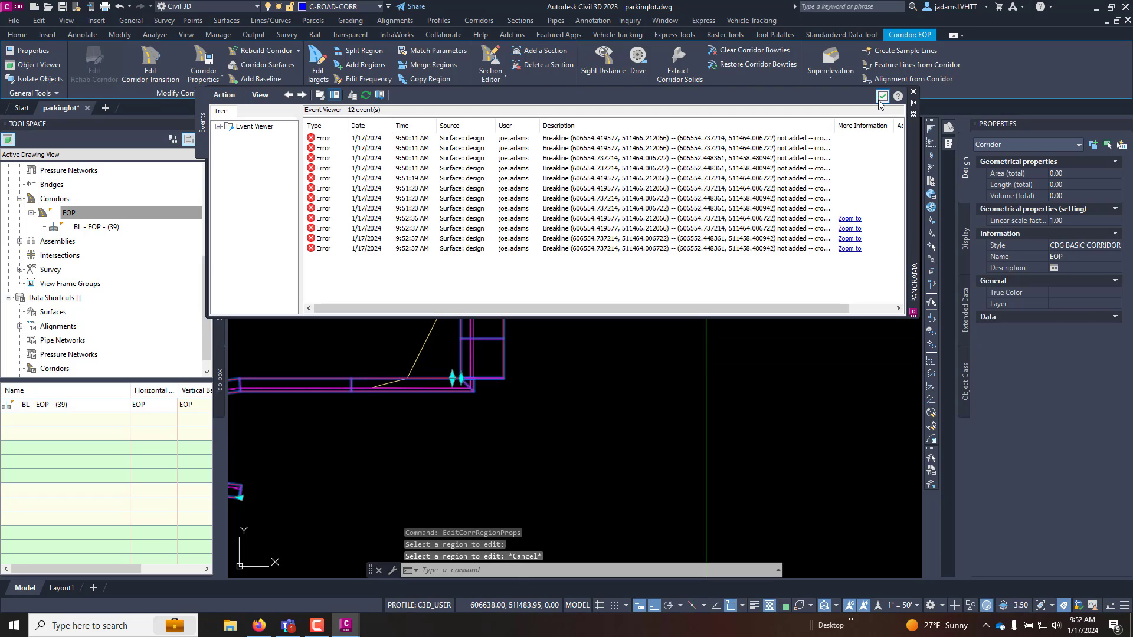
left_click(882, 96)
- Examine the rebuilt corridor with its sidewalk along the lot's east side, and clear the corridor selection
scroll(549, 357, "down", 4)
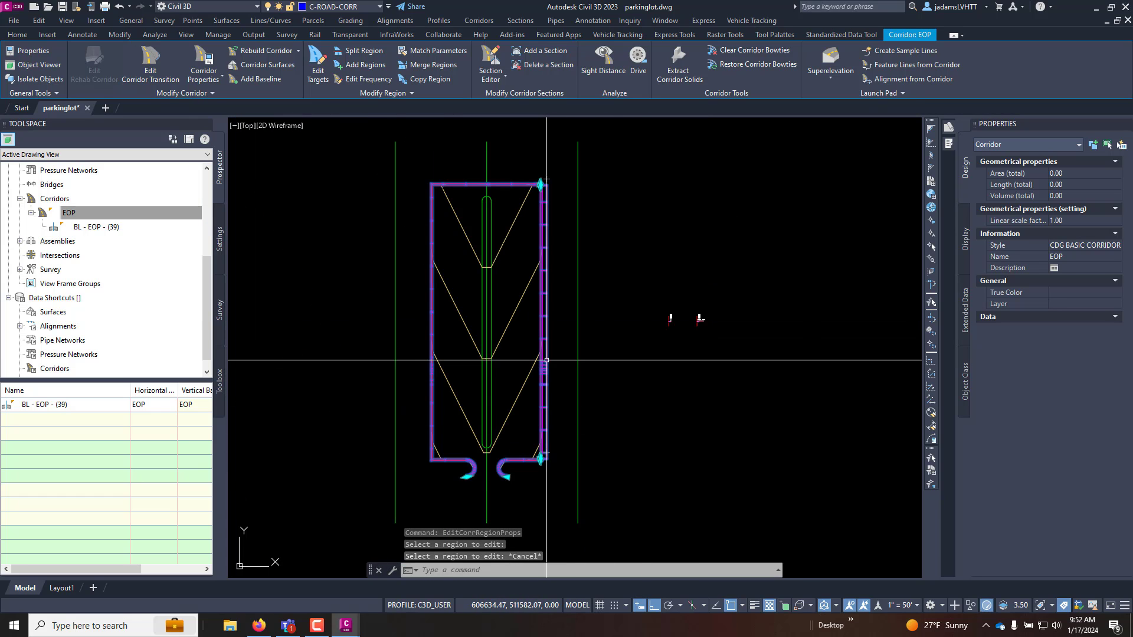
scroll(546, 360, "up", 2)
scroll(507, 436, "down", 2)
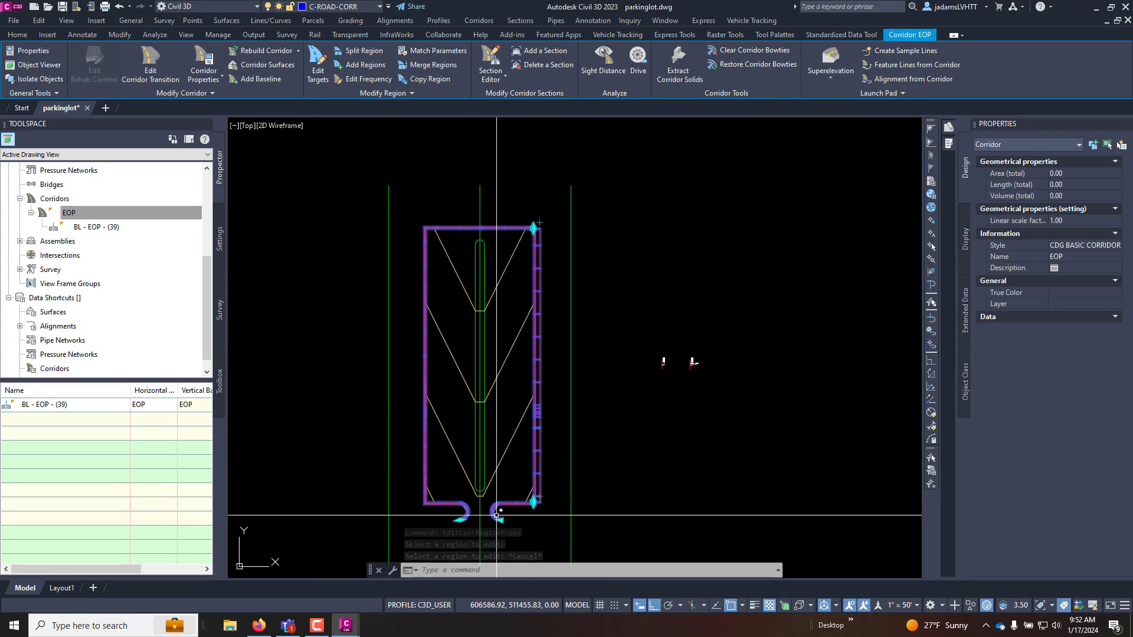
scroll(496, 510, "up", 2)
scroll(587, 468, "down", 2)
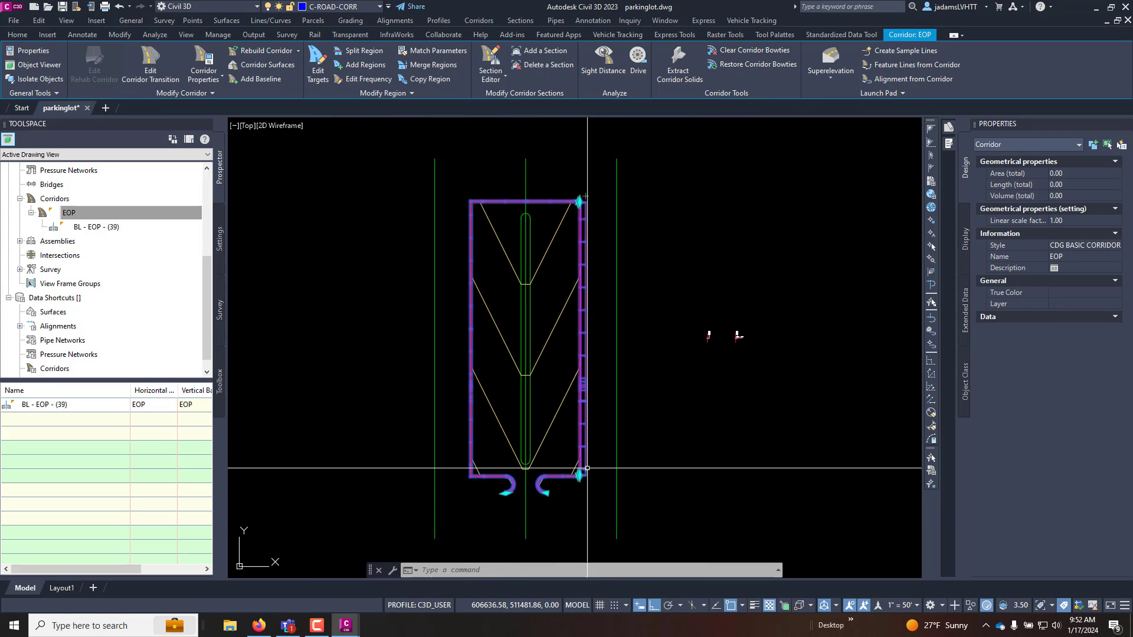
scroll(582, 390, "up", 4)
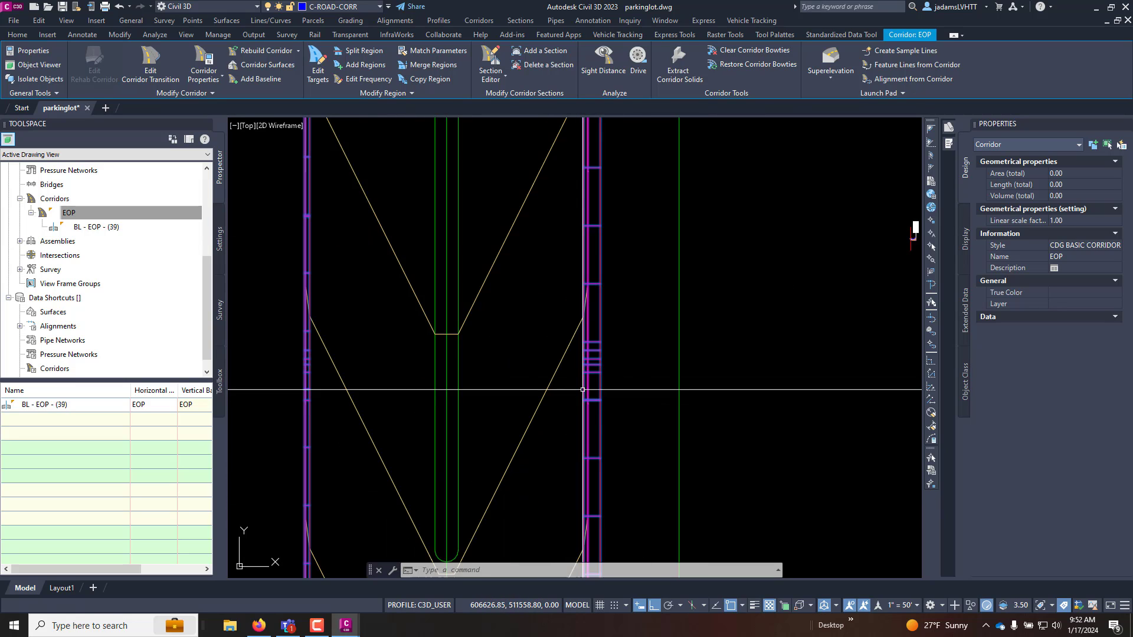
scroll(582, 366, "down", 4)
scroll(581, 307, "up", 2)
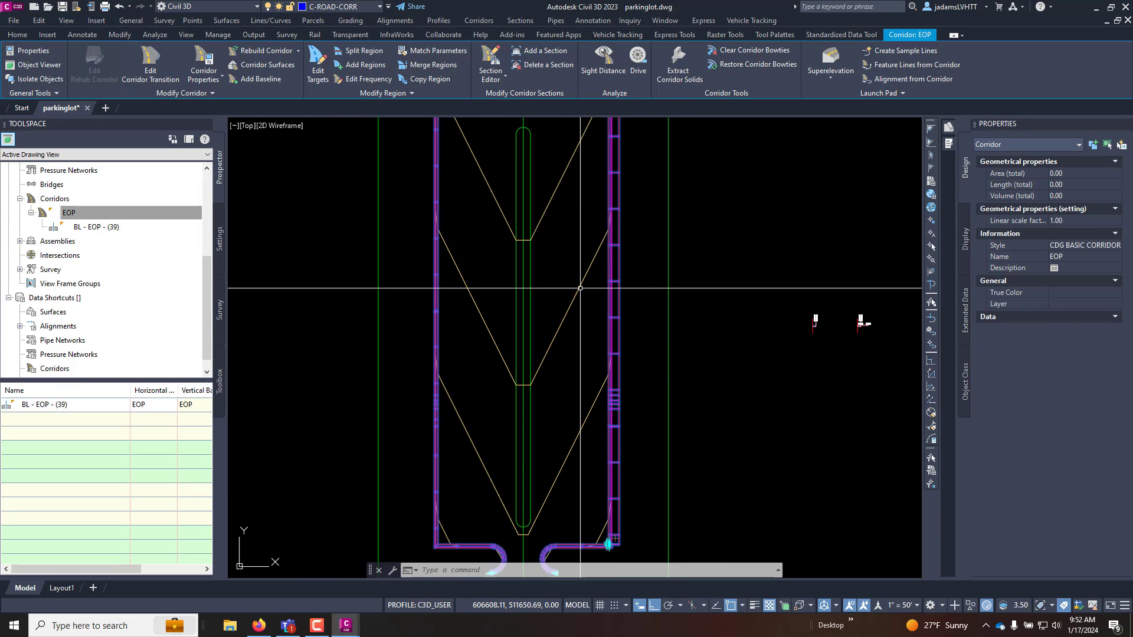
key("Escape")
key("Escape")
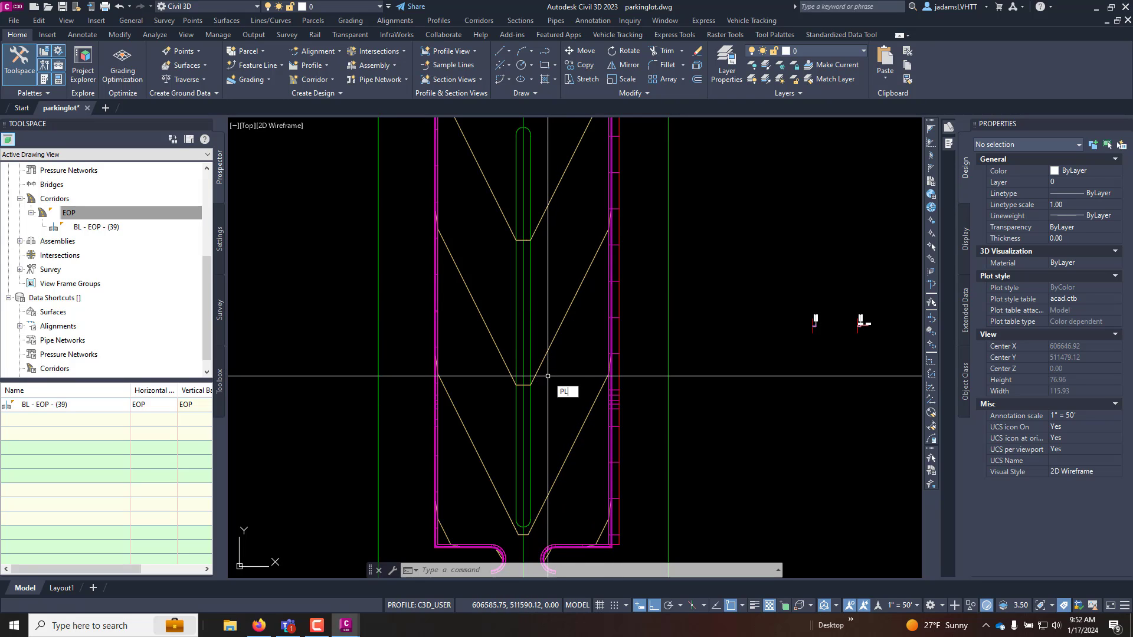
- Draw a straight horizontal polyline from midway between the lot's two west corners eastward across the lot and past the sidewalk
key("Return")
scroll(529, 313, "down", 8)
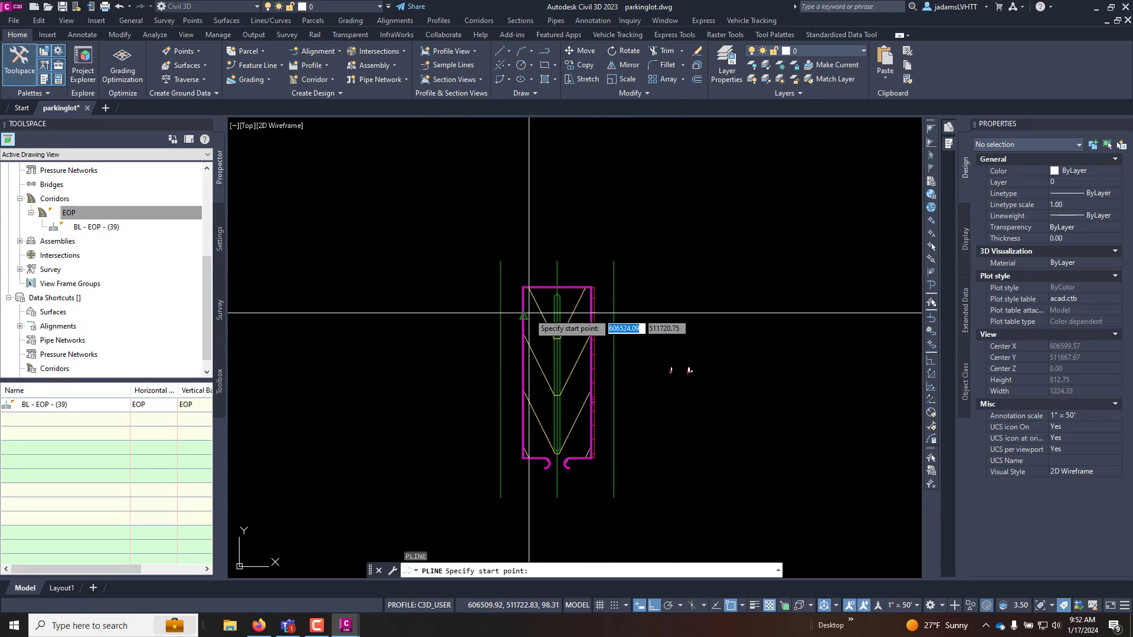
scroll(529, 313, "up", 3)
right_click(506, 310, "shift")
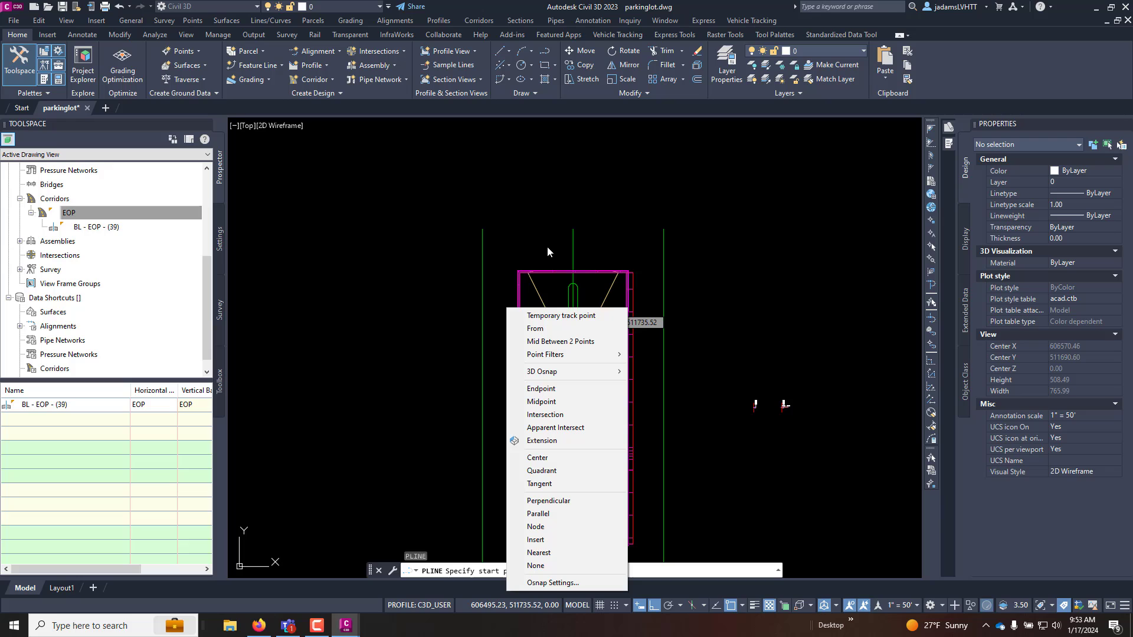
left_click(574, 342)
left_click(516, 272)
scroll(493, 230, "down", 4)
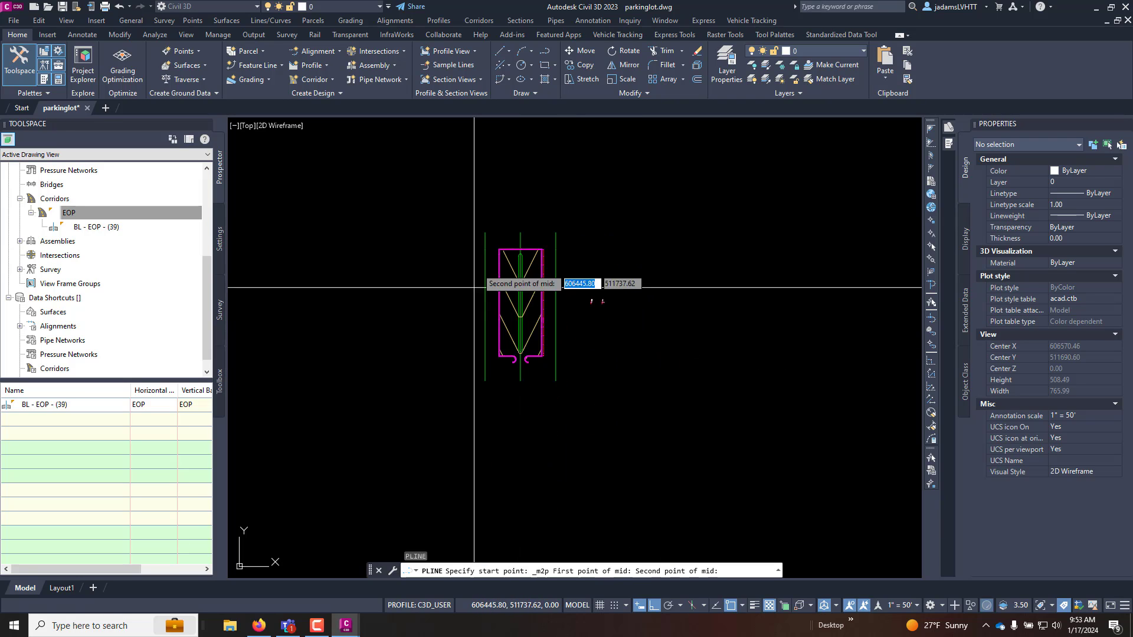
scroll(473, 313, "up", 6)
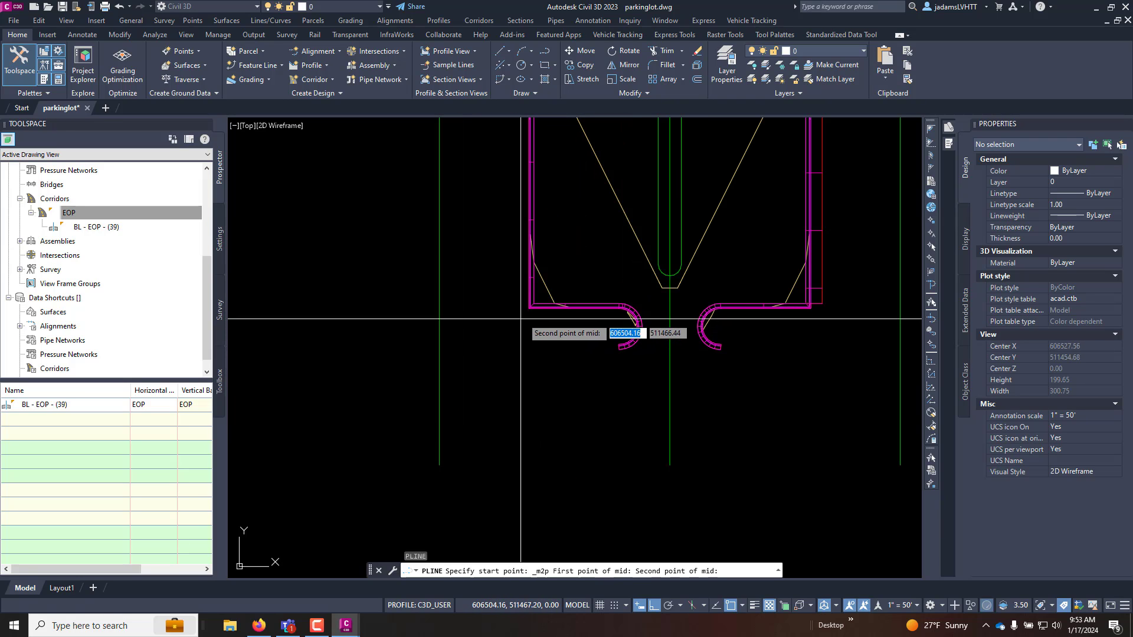
left_click(523, 317)
scroll(661, 264, "down", 9)
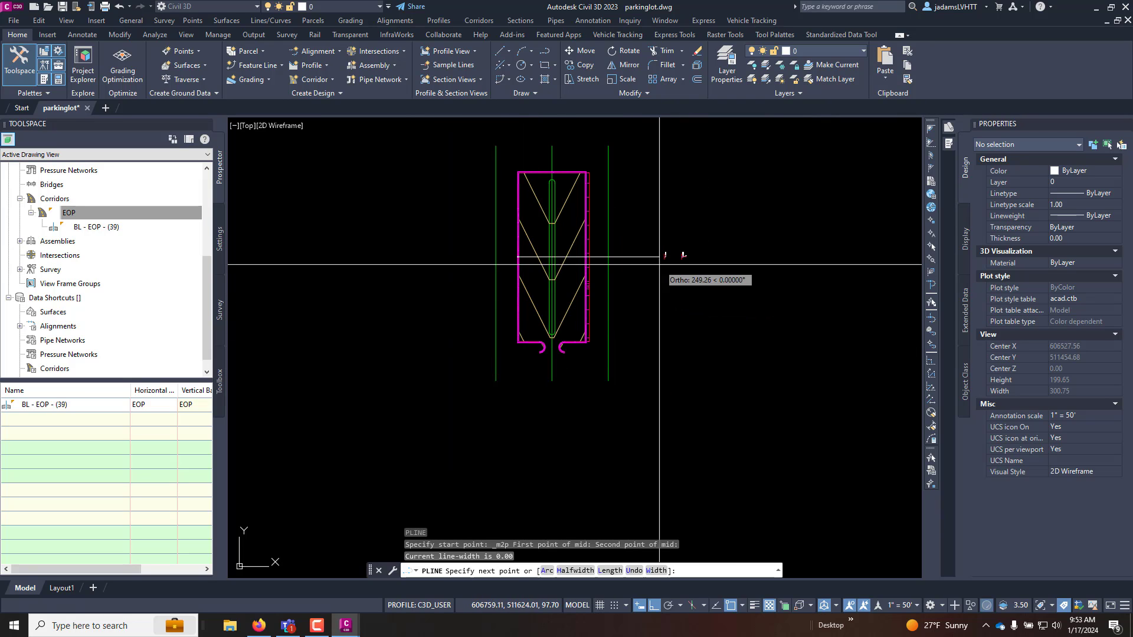
left_click(638, 255)
key("Return")
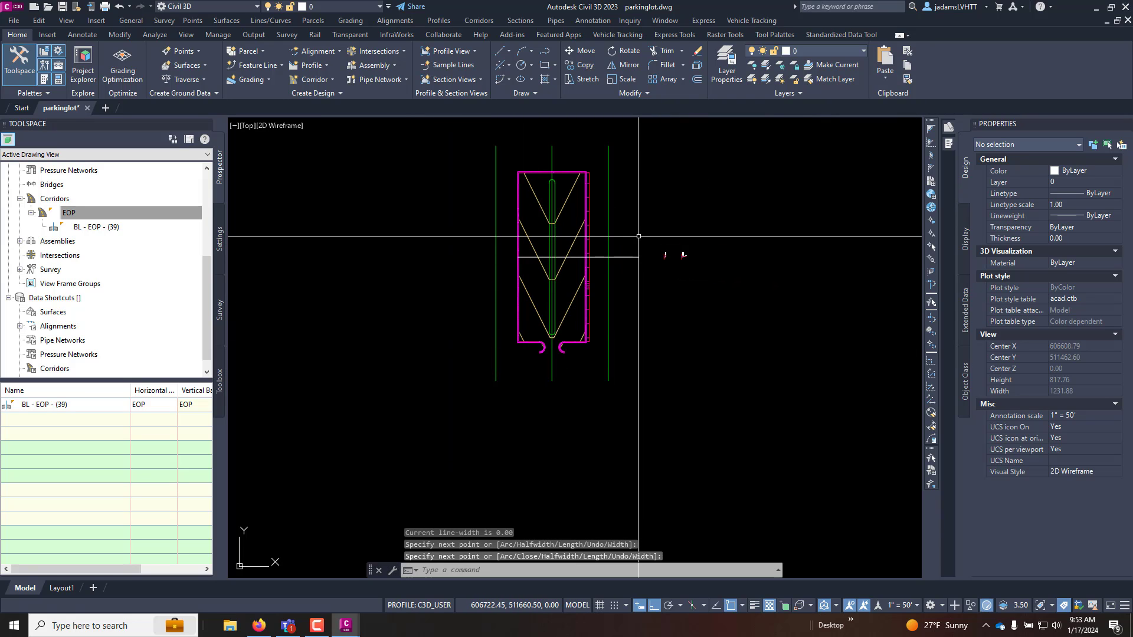
- Offset the horizontal polyline 2.5 ft to the north where it crosses the east-side sidewalk
scroll(589, 250, "up", 5)
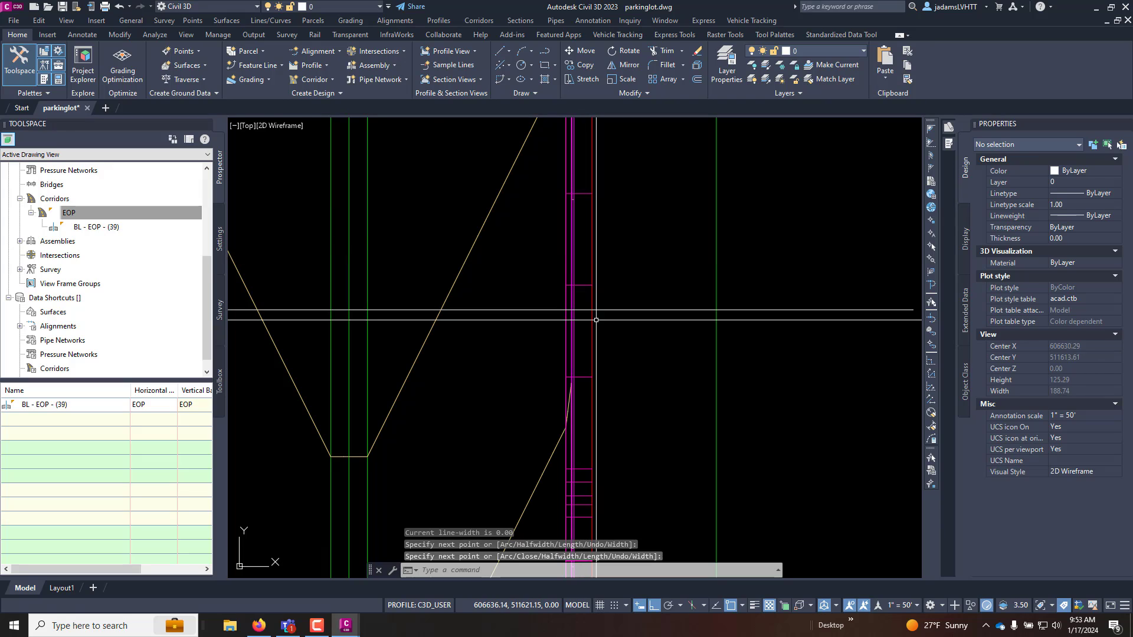
scroll(594, 319, "up", 2)
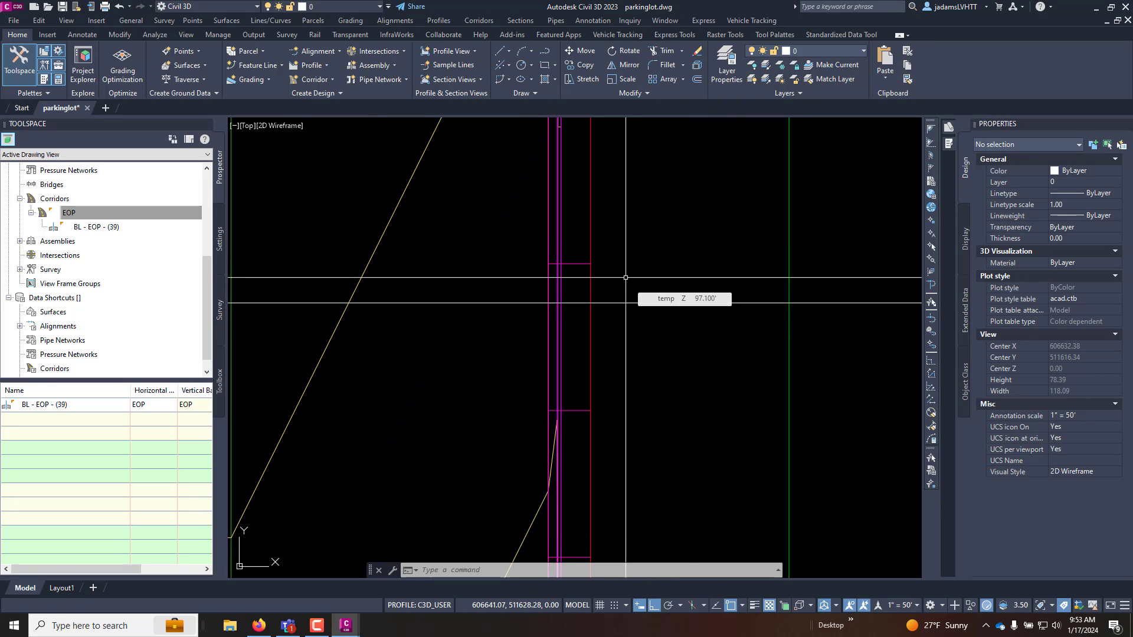
type("OFF")
key("Return")
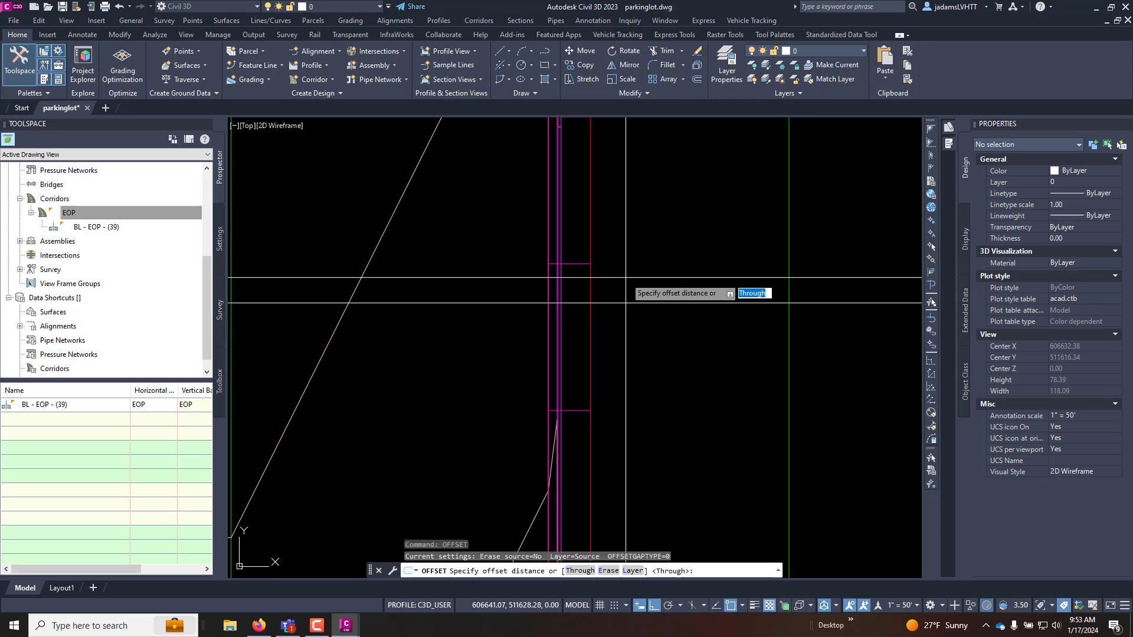
type("2.5")
key("Return")
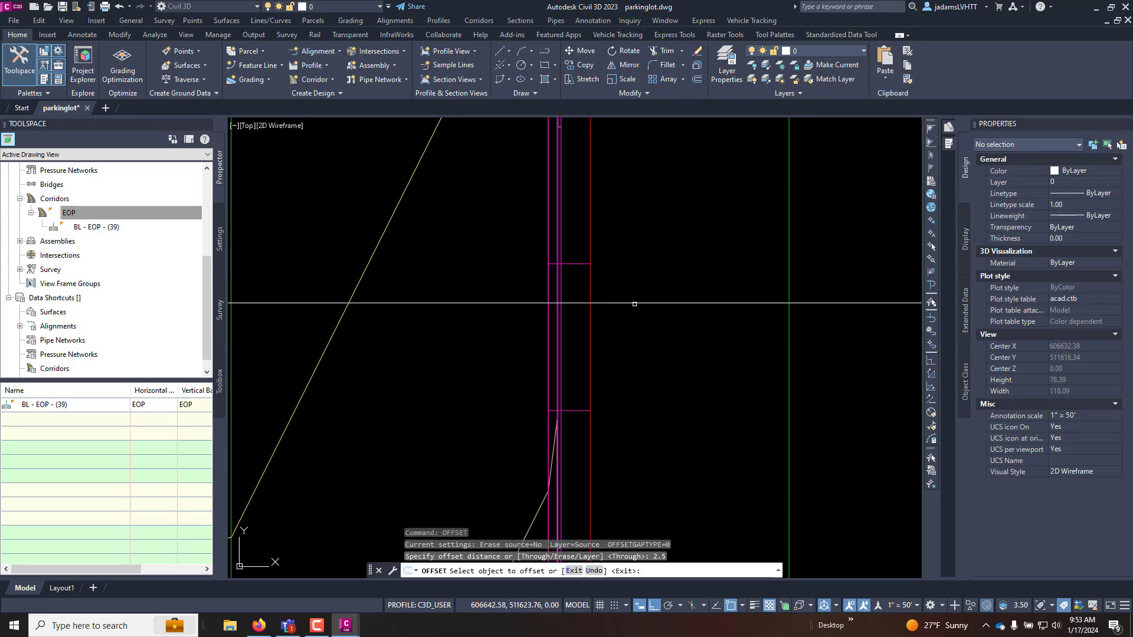
left_click(634, 304)
left_click(644, 292)
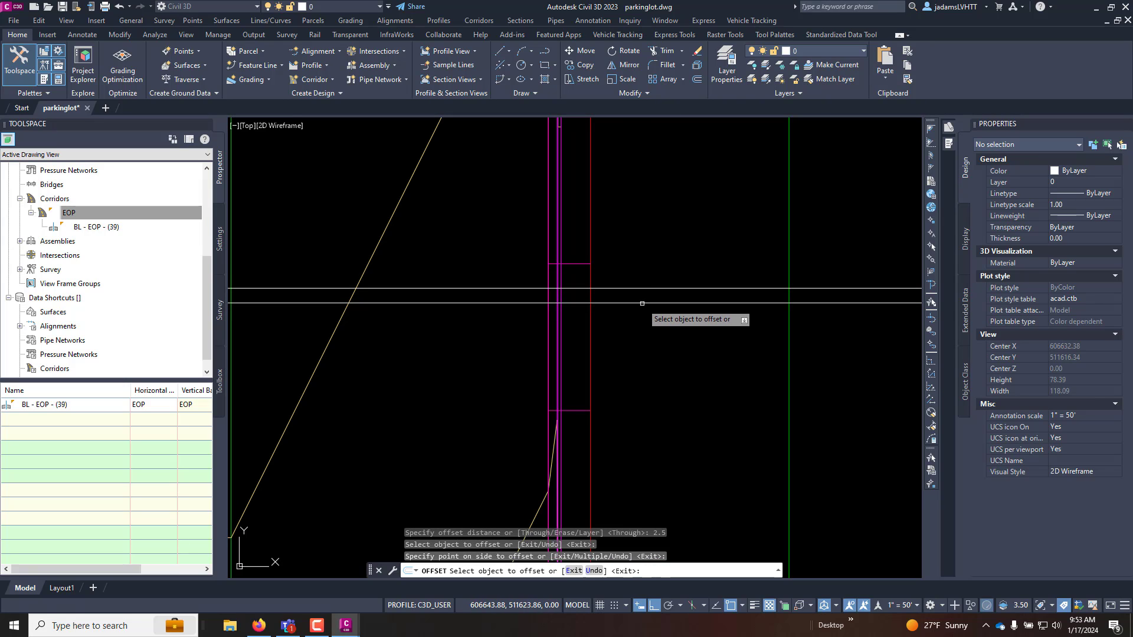
- Offset the original horizontal polyline 2.5 ft to the south and end the command
left_click(642, 303)
left_click(642, 318)
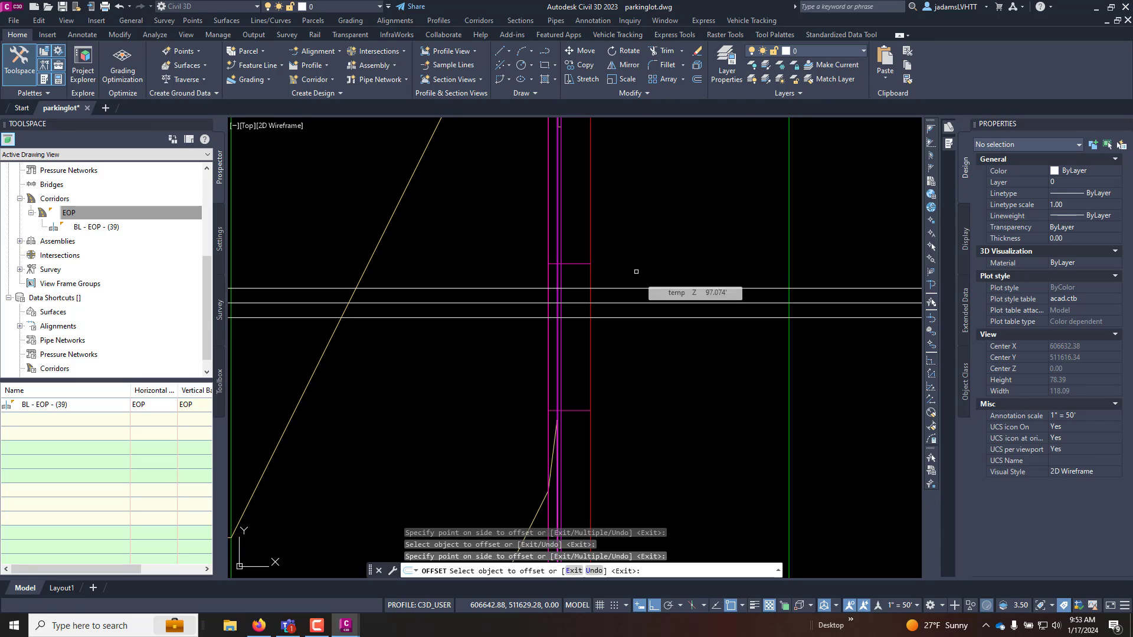
key("Return")
- Offset the two outer reference lines 6 ft outward, one to the north and one to the south
key("Return")
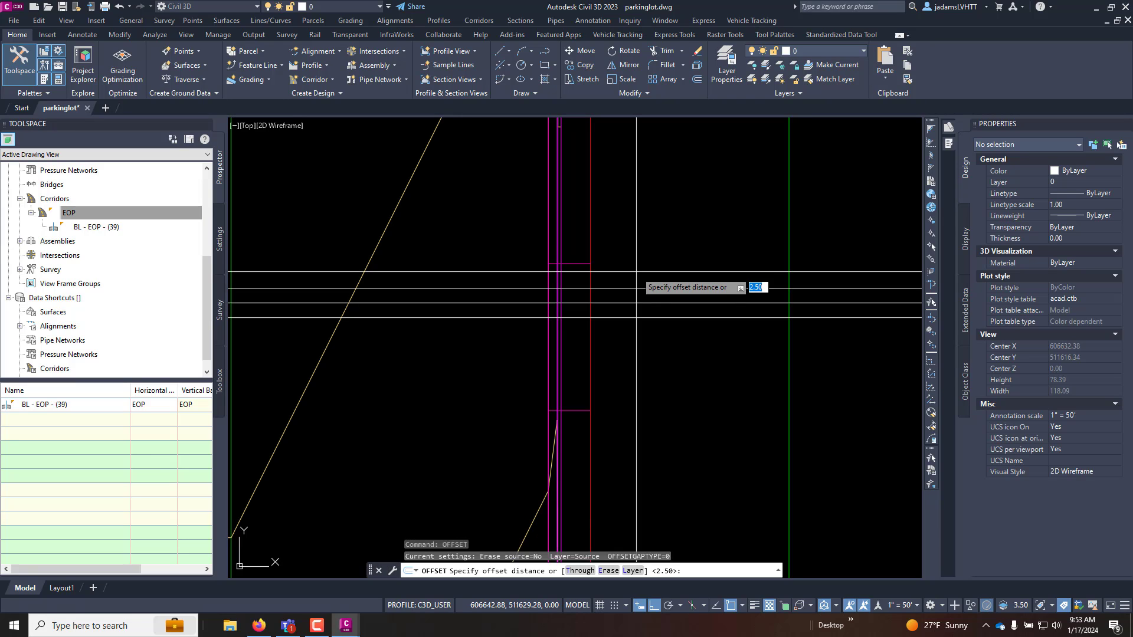
key("Return")
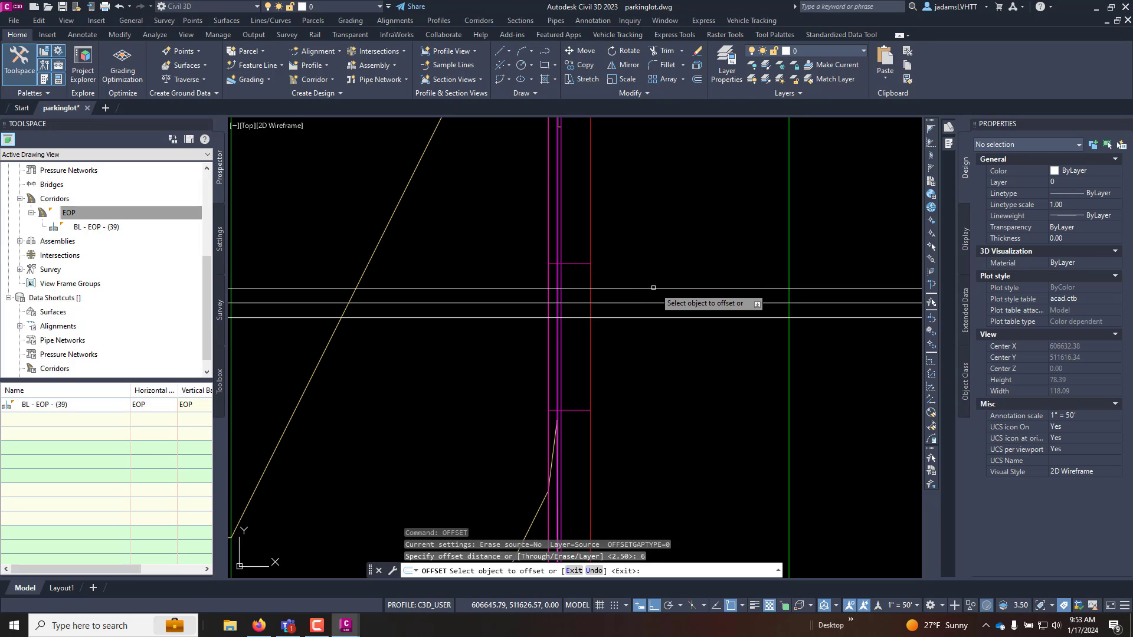
left_click(653, 287)
left_click(652, 271)
left_click(653, 317)
left_click(649, 342)
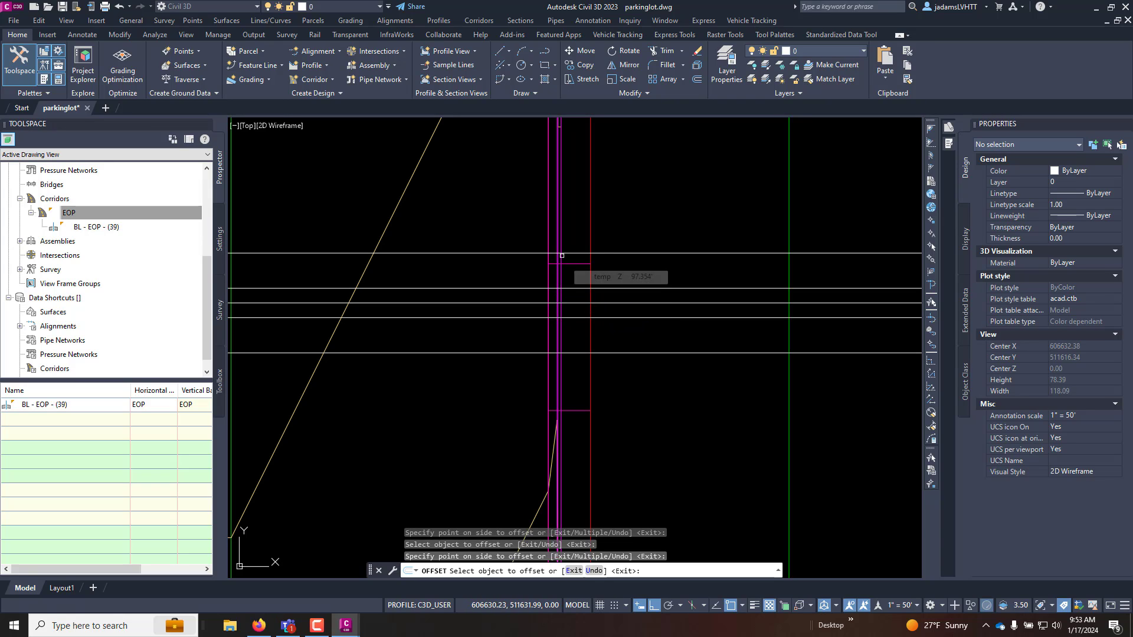
key("Escape")
- Open the corridor transition editor for the EOP corridor where the reference lines cross the east-side sidewalk
scroll(582, 209, "down", 6)
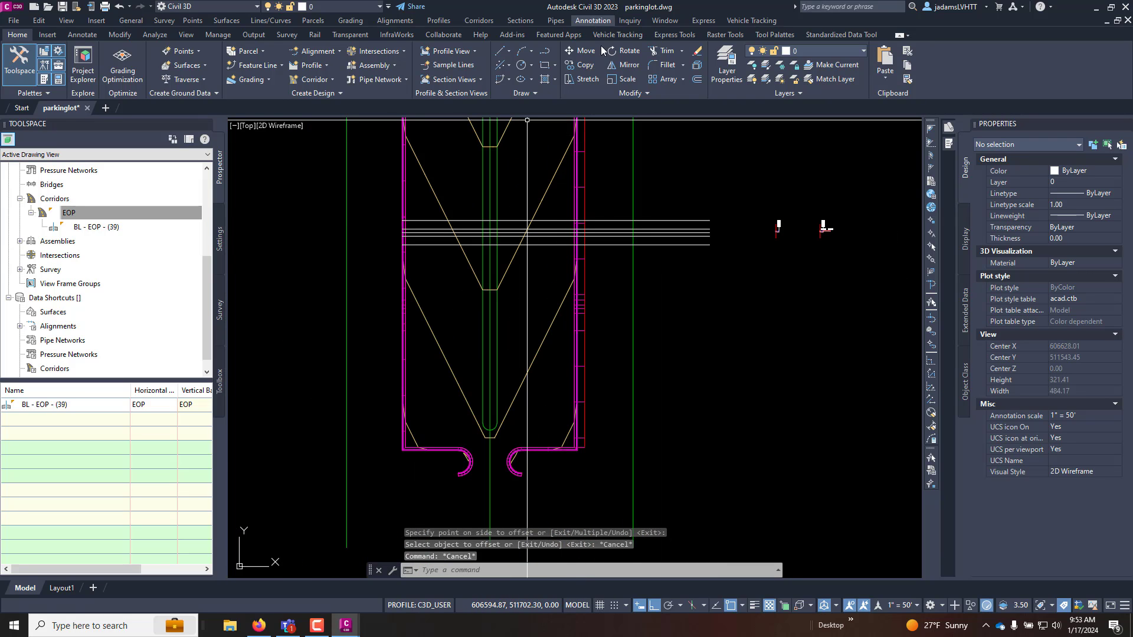
scroll(570, 221, "up", 4)
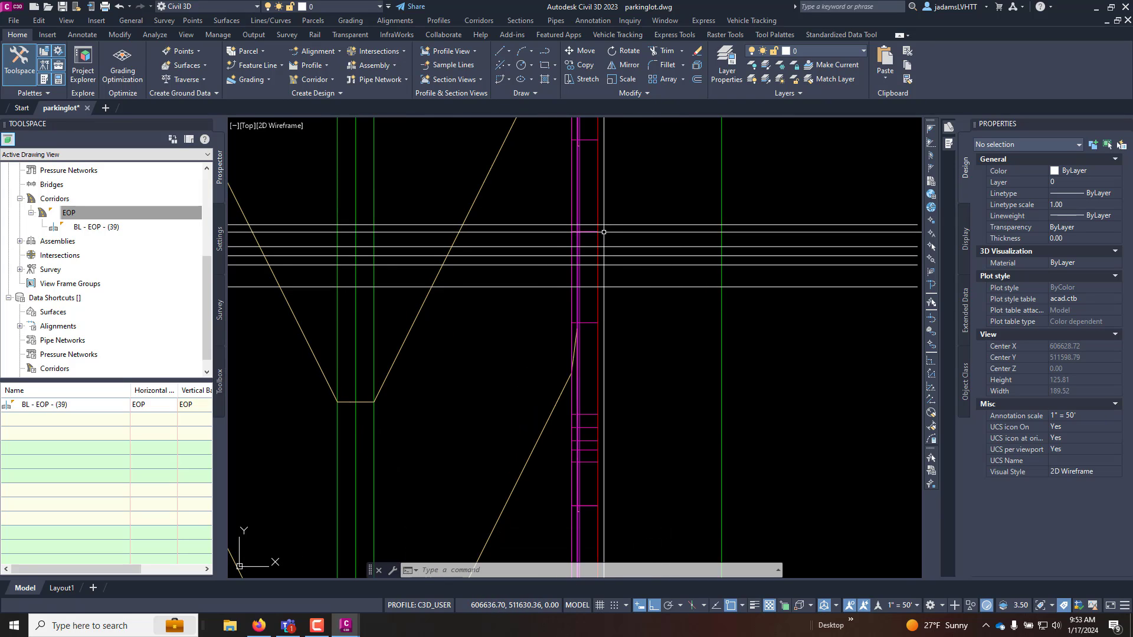
scroll(578, 262, "up", 2)
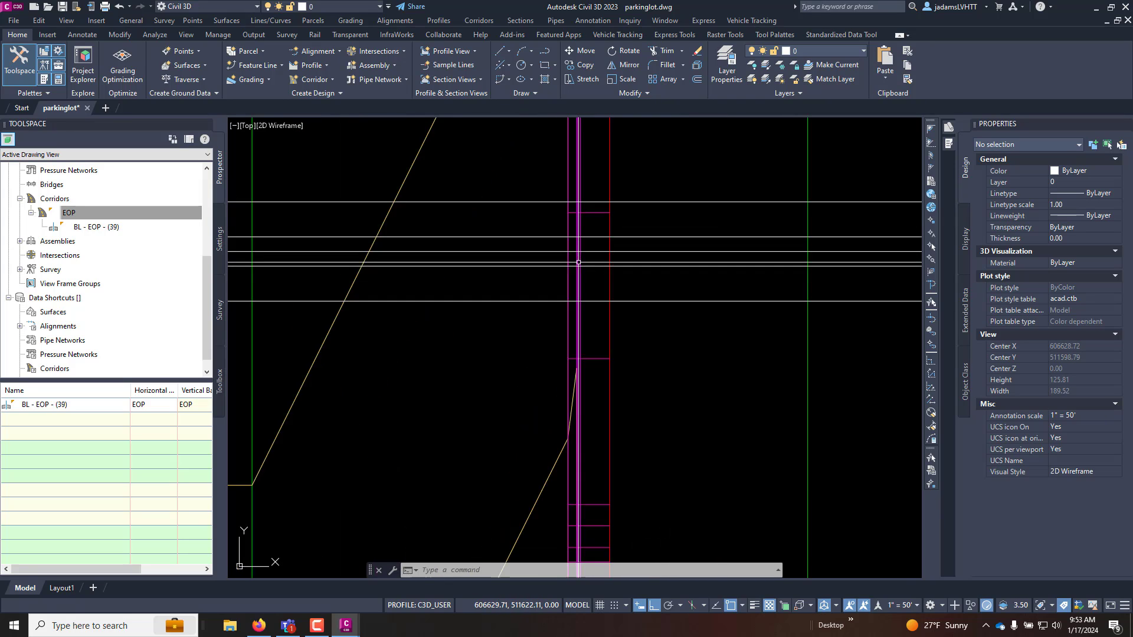
left_click(594, 362)
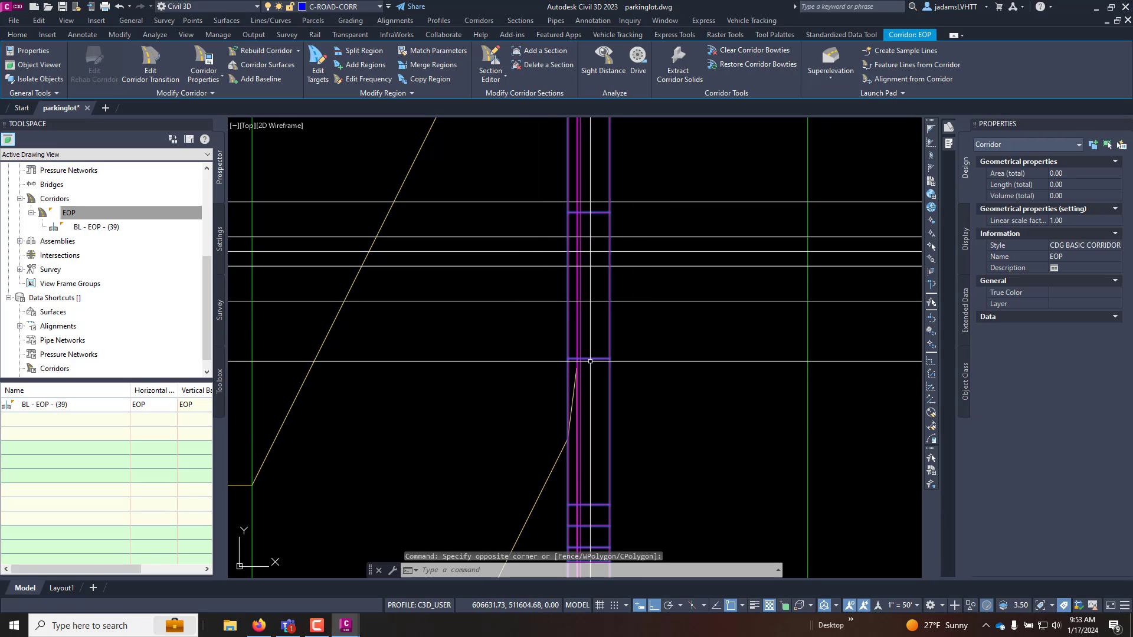
left_click(146, 65)
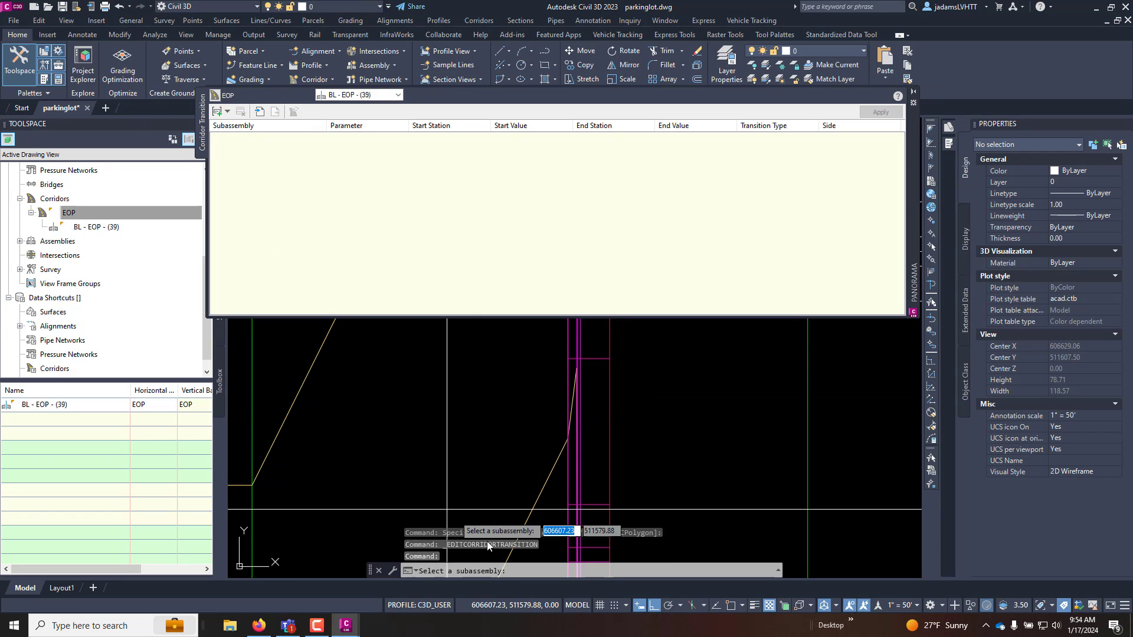
- Pick the east-side curb-and-gutter subassembly, check its help diagram, and choose DimensionD as the parameter to transition
left_click(577, 463)
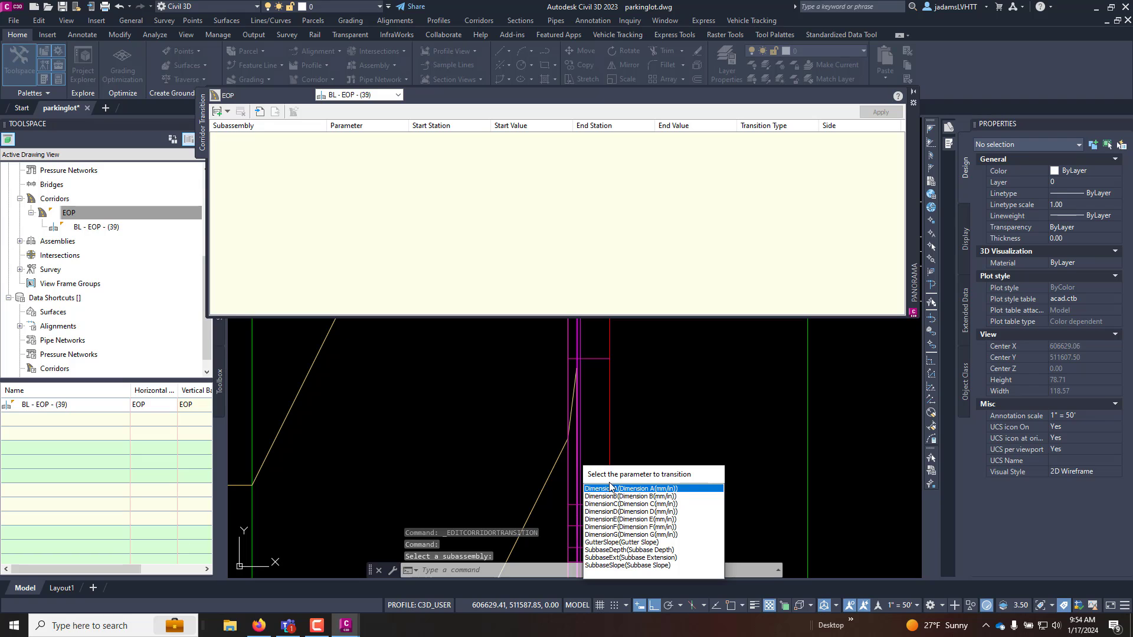
mouse_move(344, 626)
left_click(396, 522)
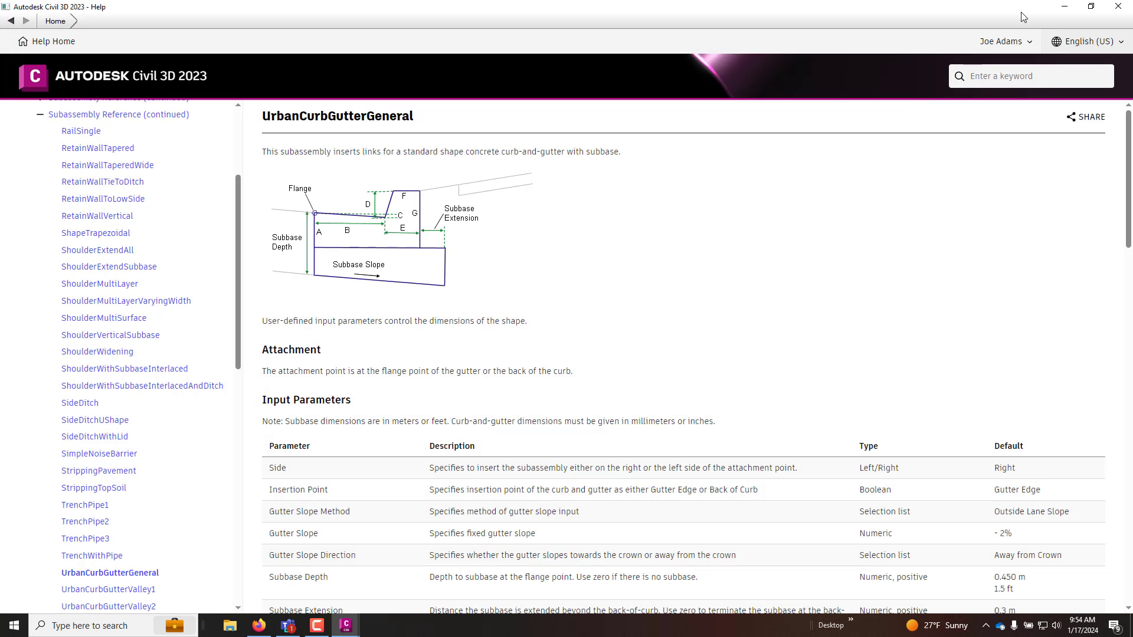
left_click(1064, 7)
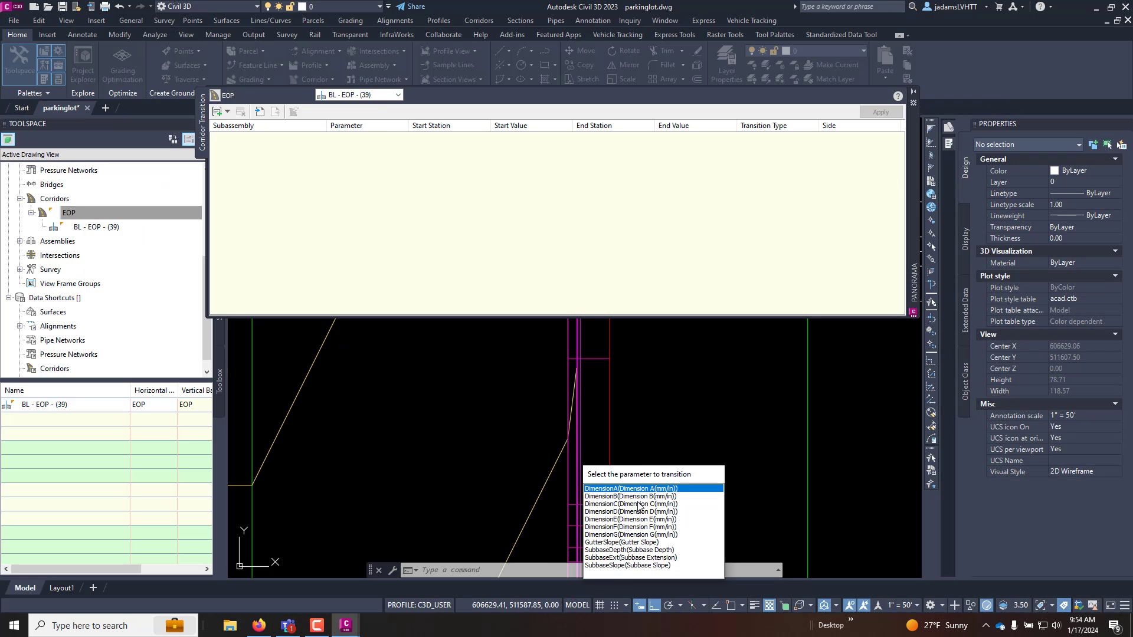
double_click(645, 512)
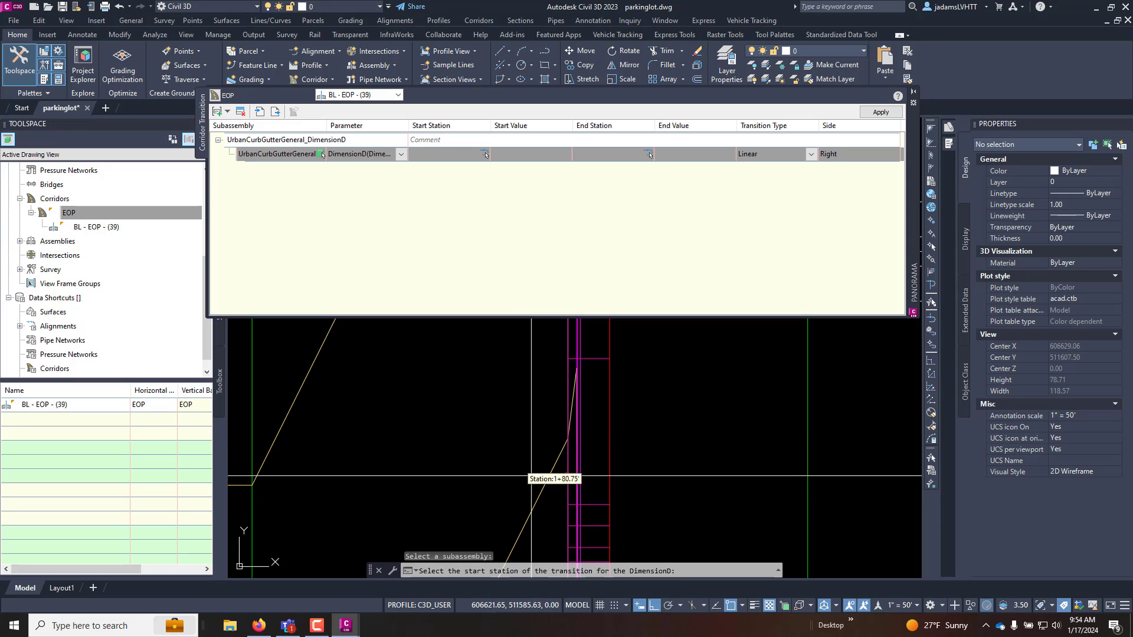
- Set the transition's start station to 2+09.83 at the apparent intersection of the gutter edge and the southernmost reference line
scroll(640, 500, "up", 3)
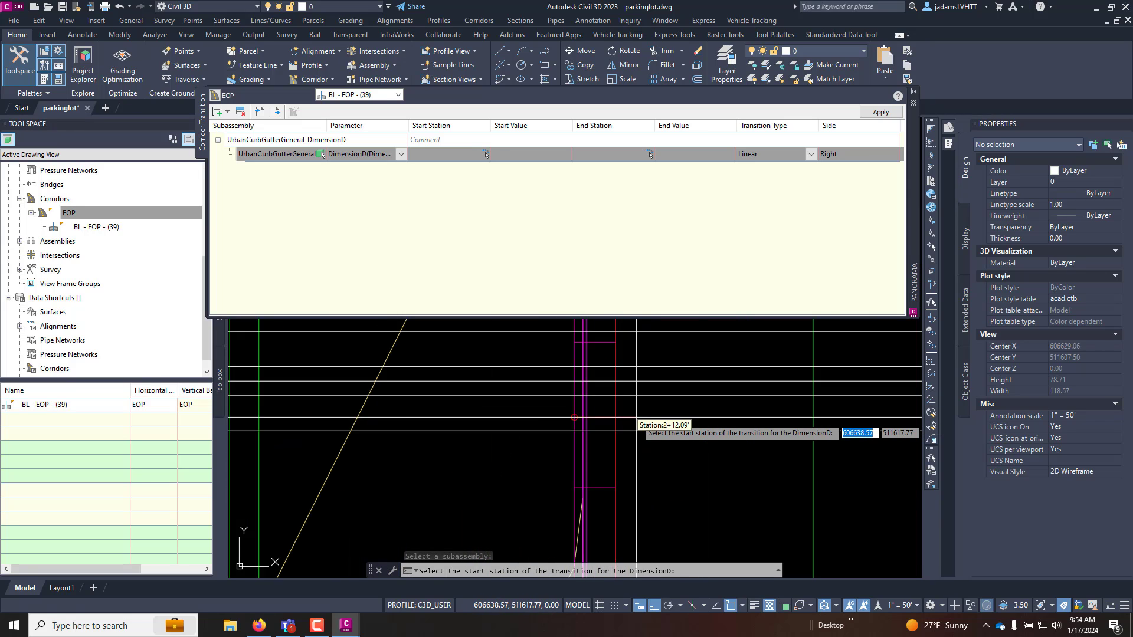
scroll(558, 439, "up", 2)
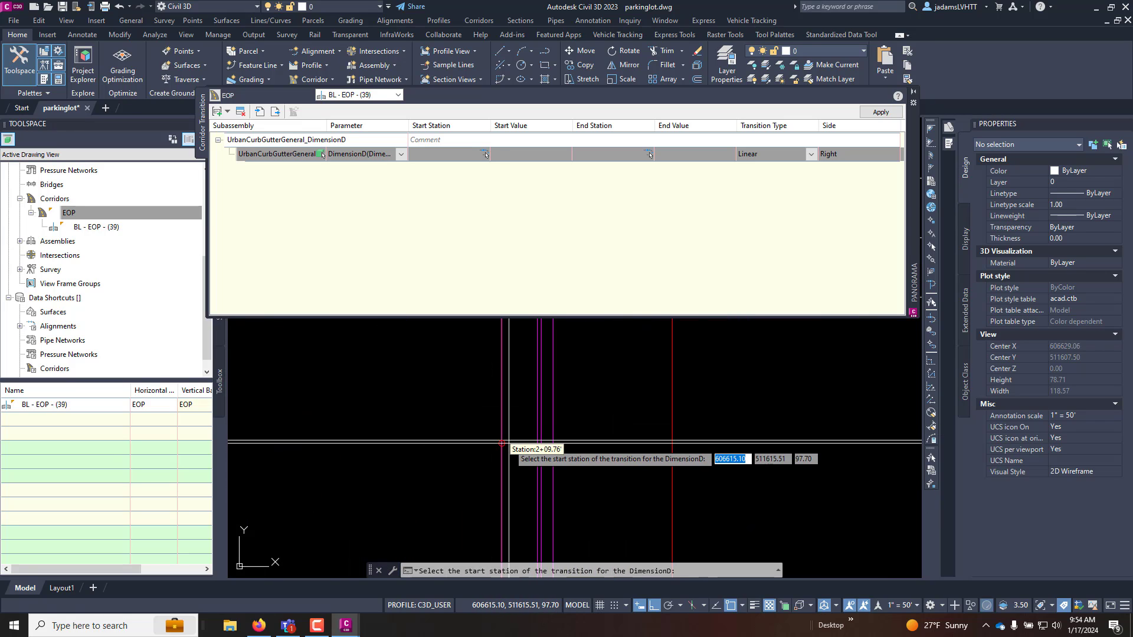
right_click(512, 436, "shift")
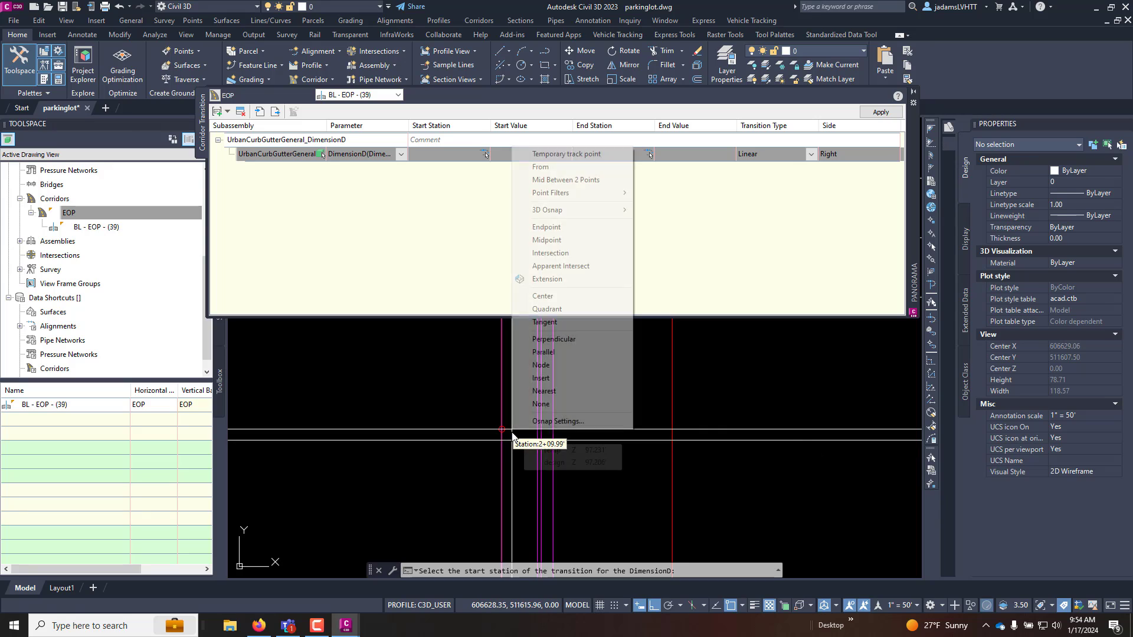
left_click(567, 266)
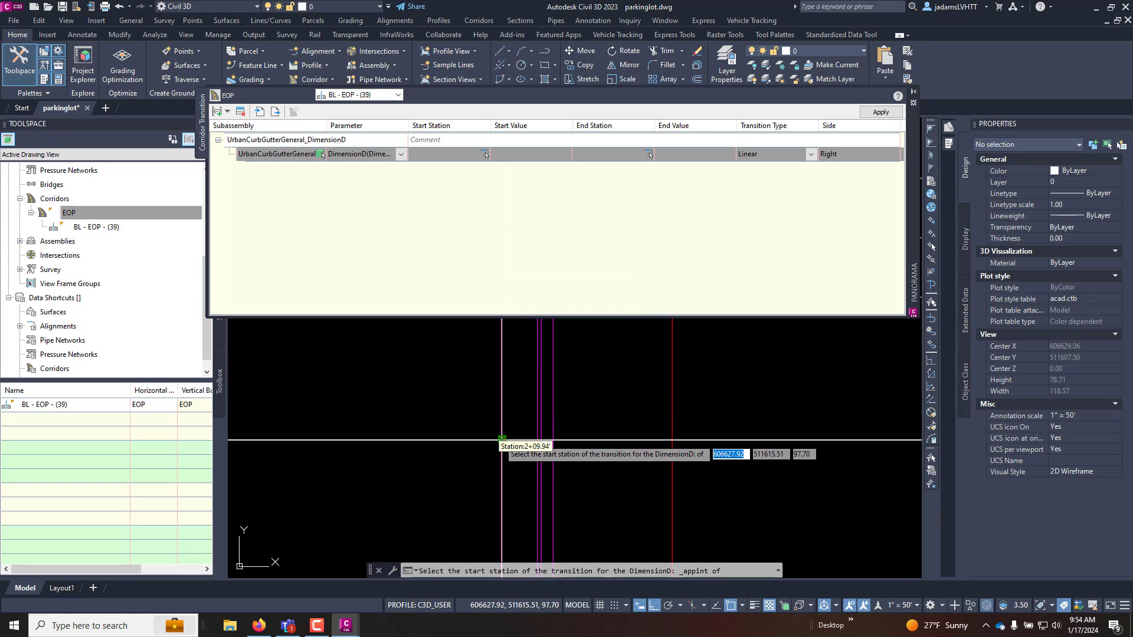
left_click(524, 440)
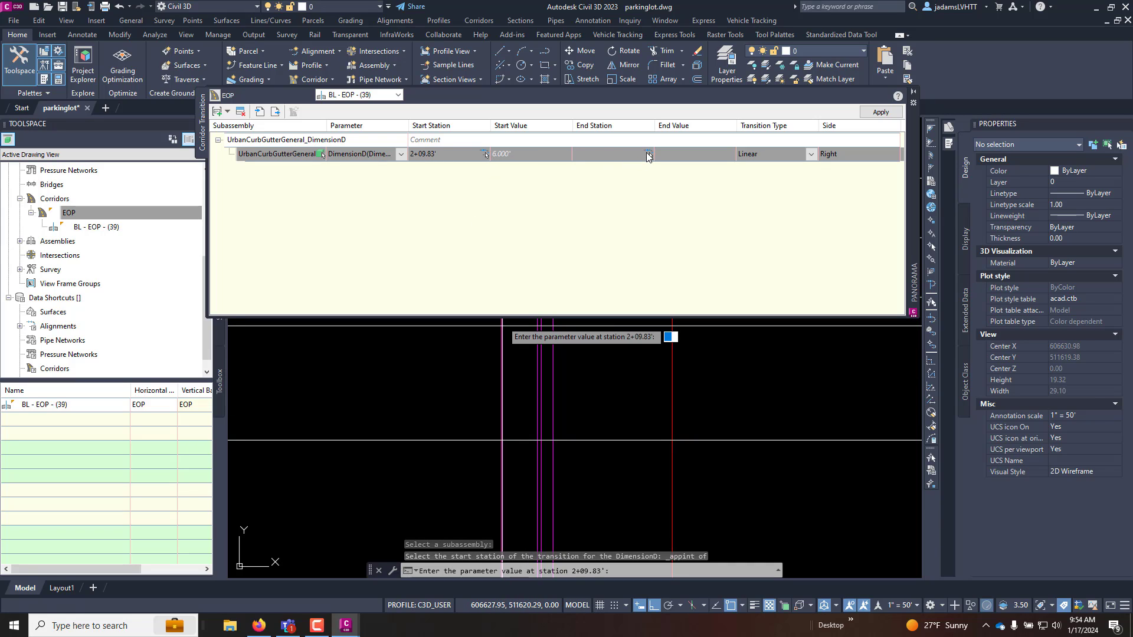
scroll(584, 413, "down", 2)
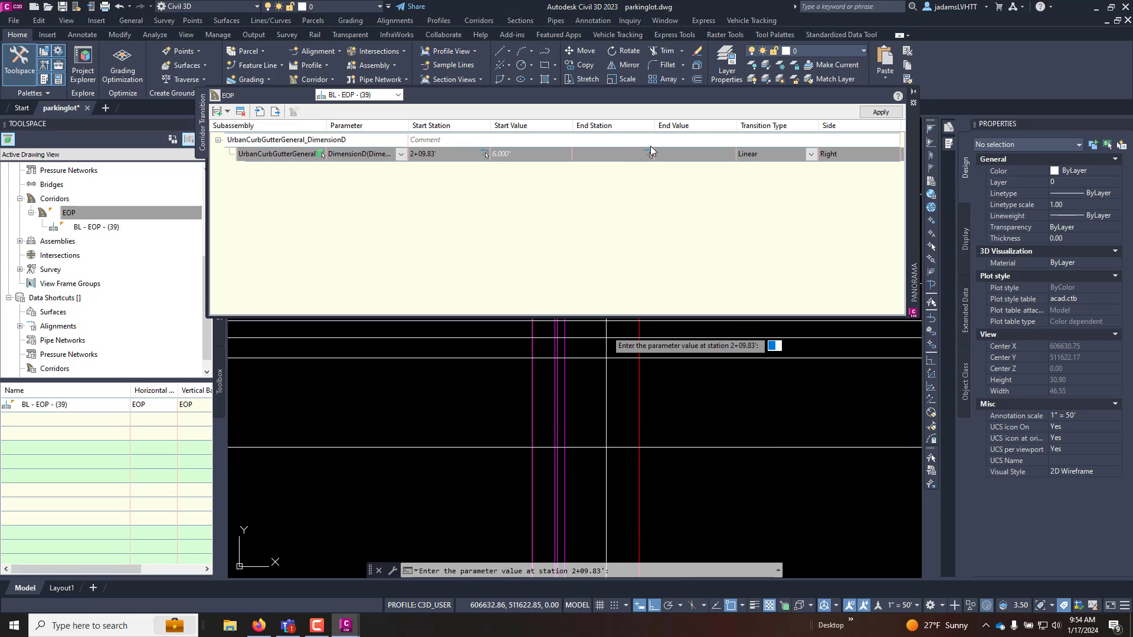
scroll(590, 407, "down", 2)
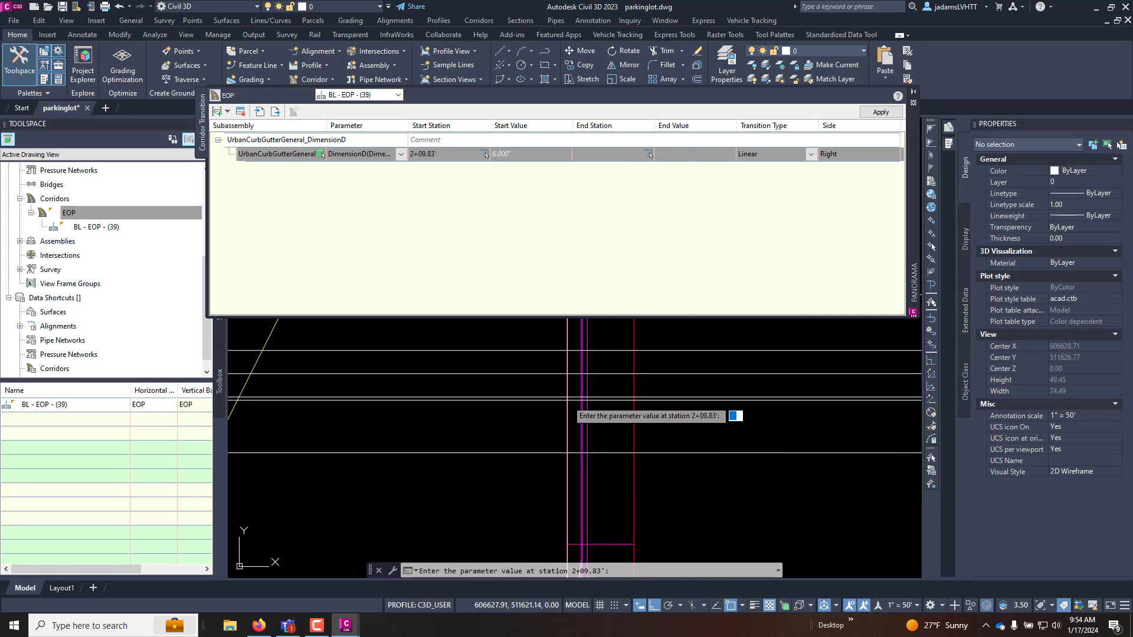
right_click(567, 402, "shift")
left_click(613, 241)
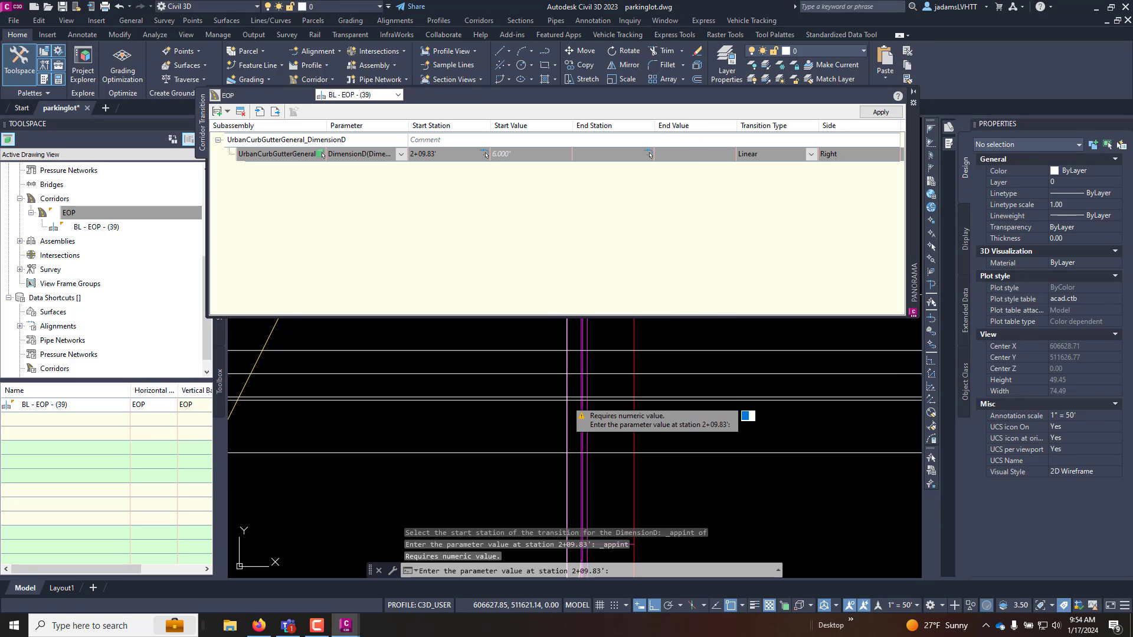
right_click(610, 413, "shift")
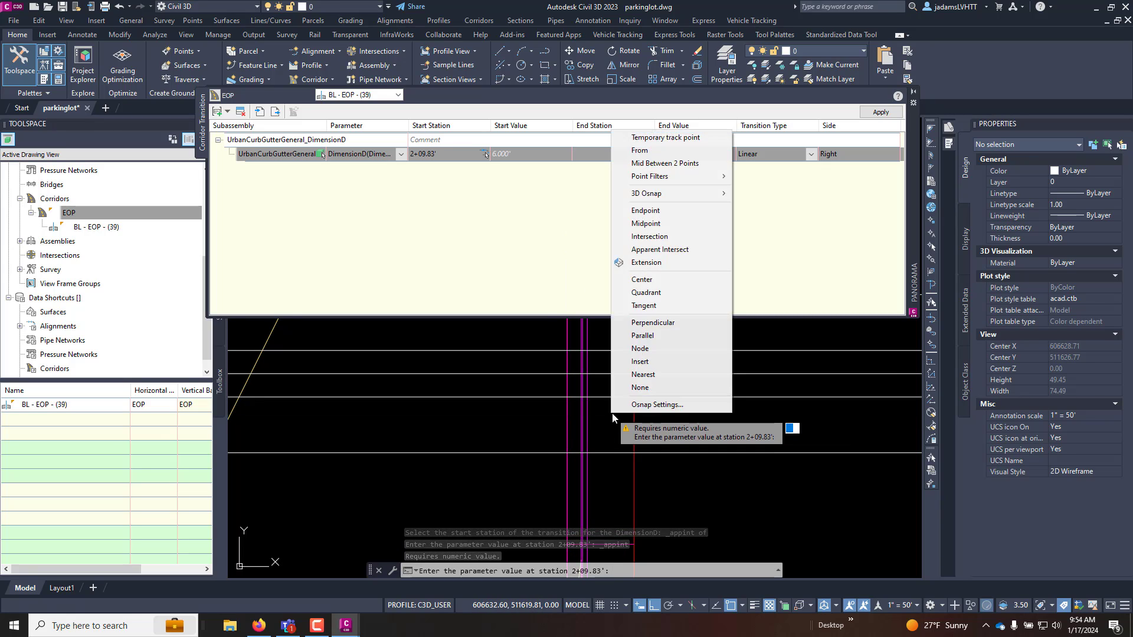
left_click(661, 249)
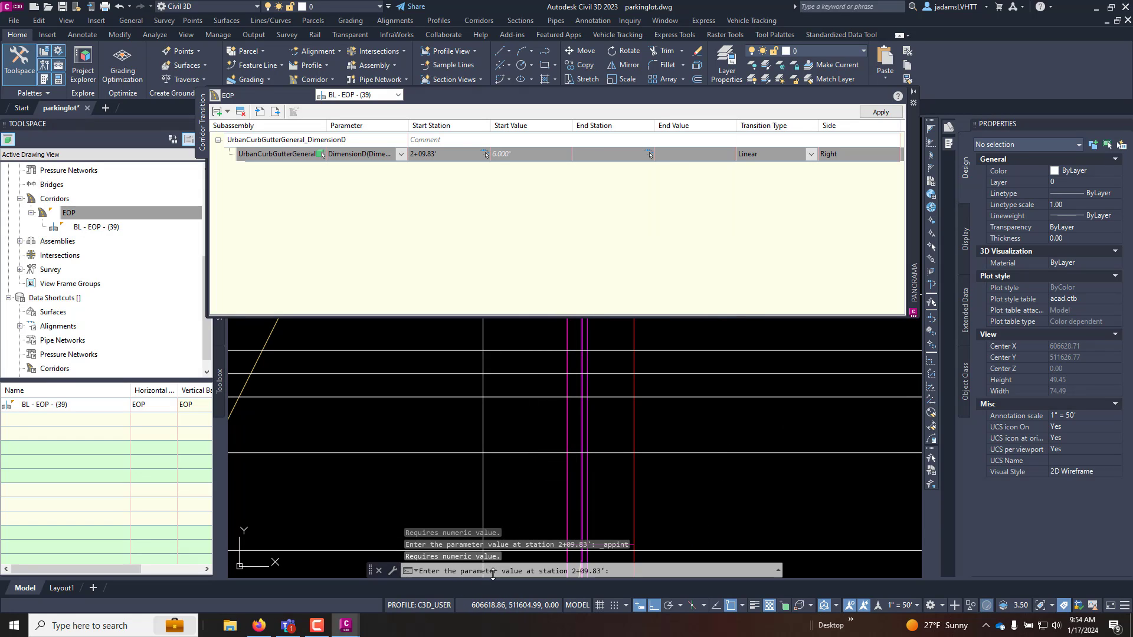
- Set the DimensionD start value to 6 and the end station to 2+15.83 at the gutter edge's apparent intersection with the inner south line
type("6")
key("Return")
right_click(567, 397, "shift")
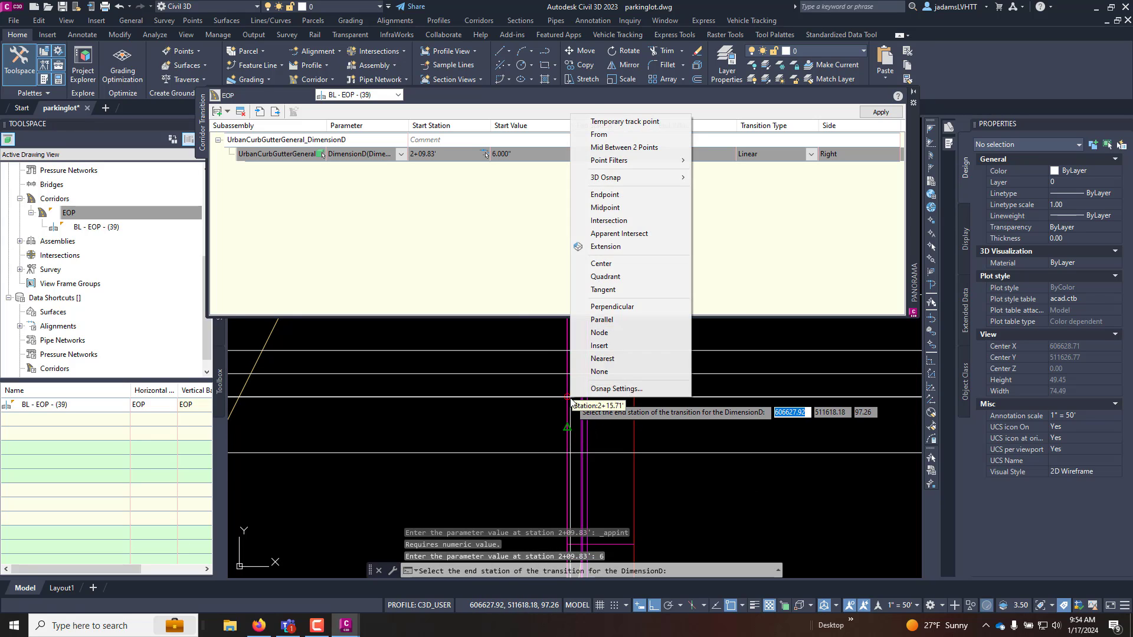
left_click(622, 236)
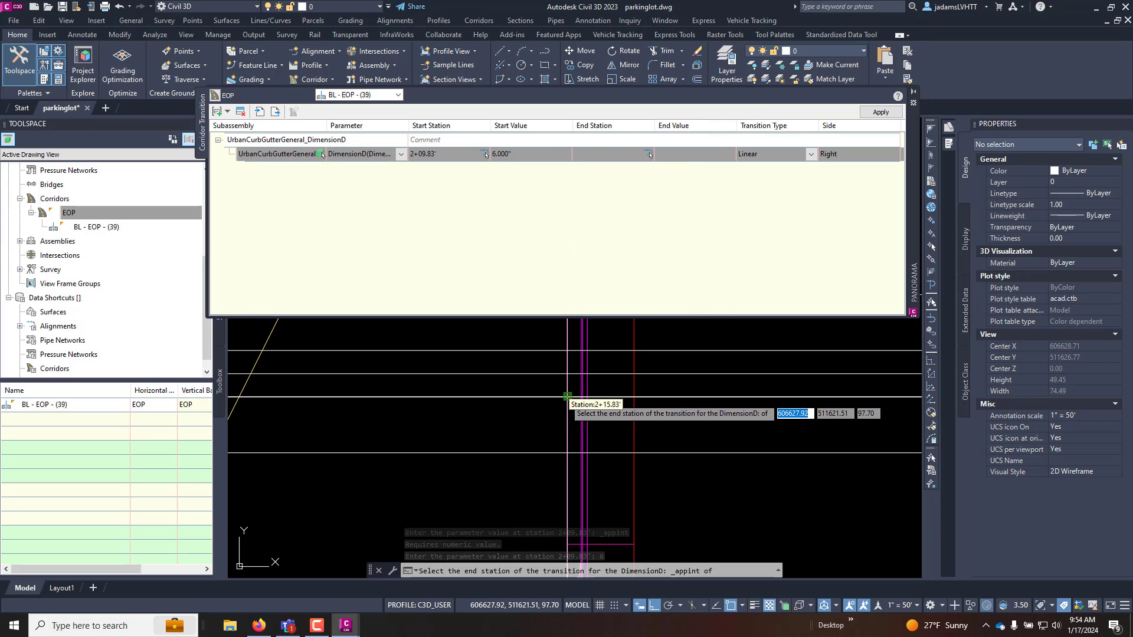
left_click(568, 396)
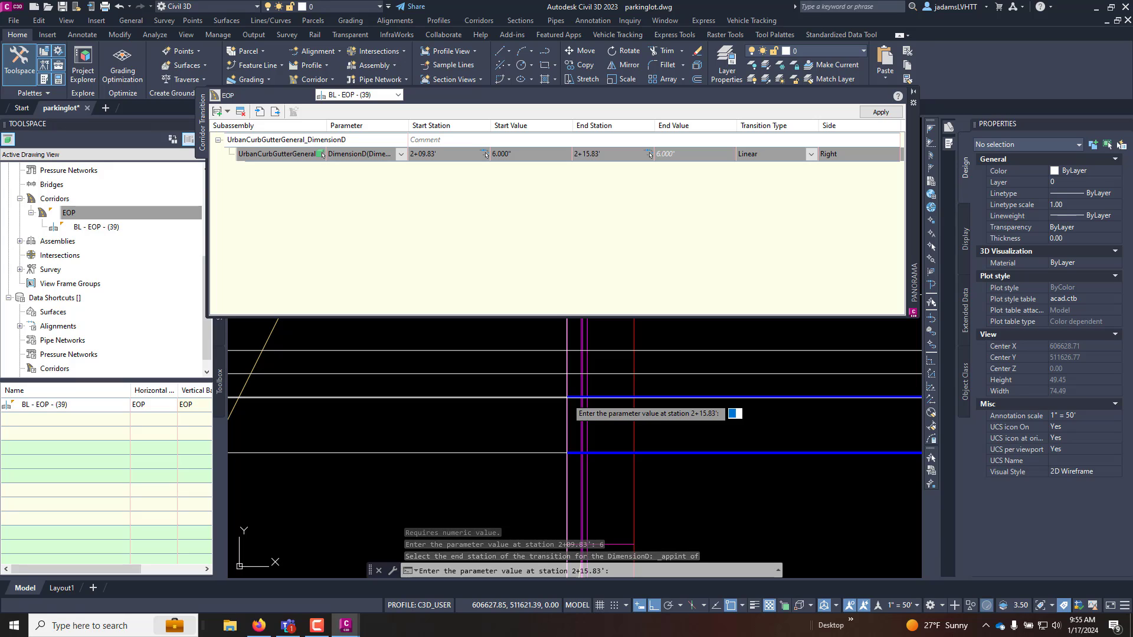
- Set the DimensionD value at station 2+15.83 to .01 with a Linear transition
type(".")
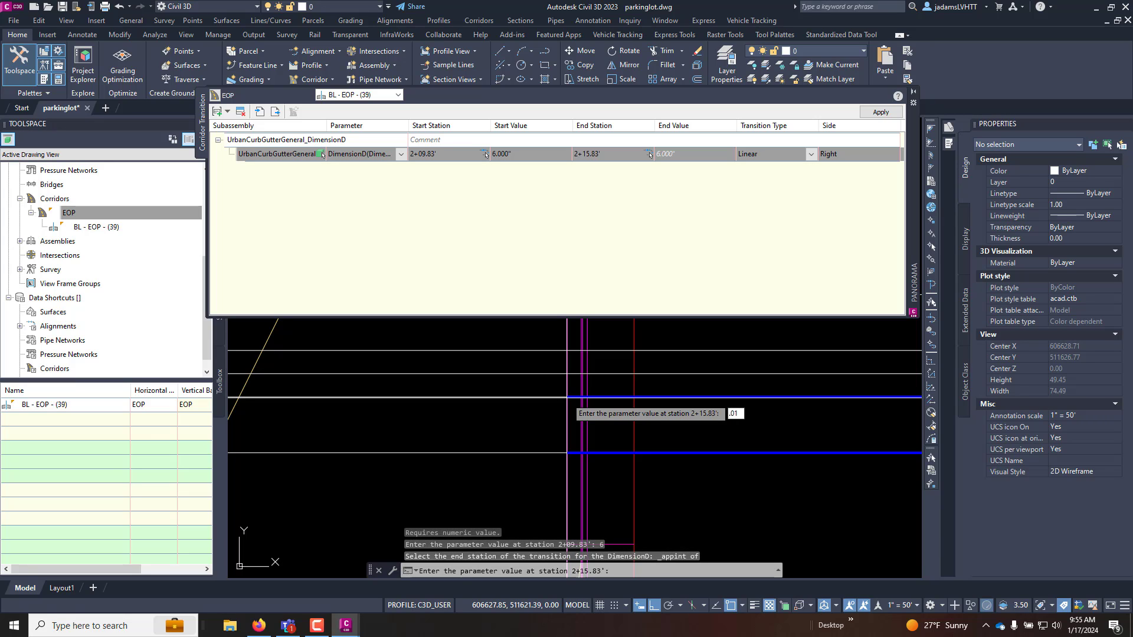
type("01")
key("Return")
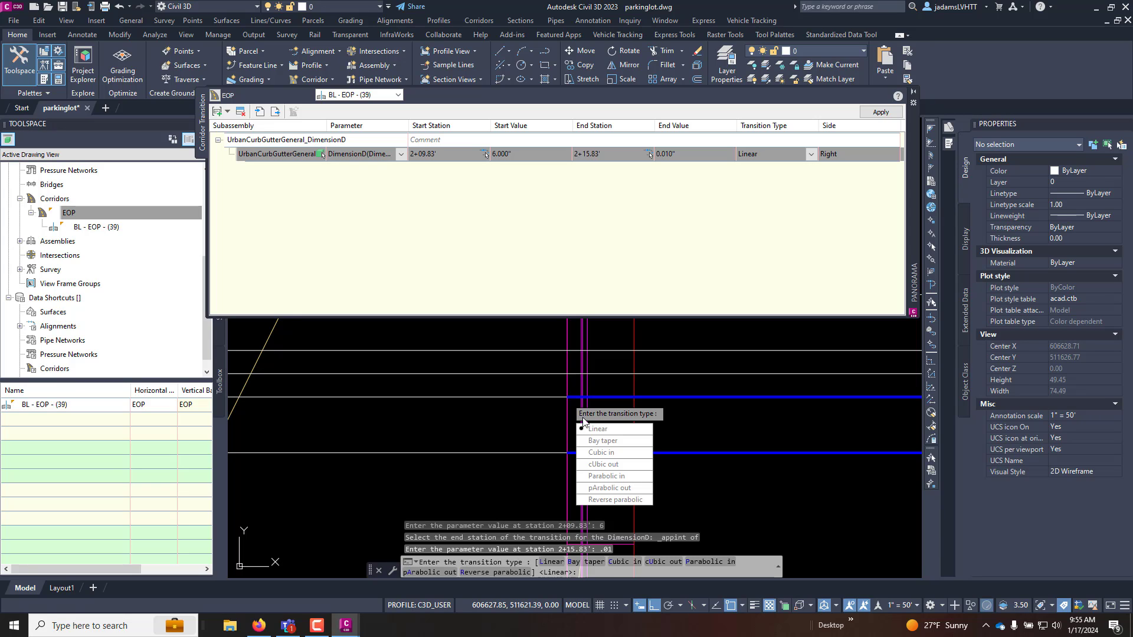
left_click(596, 429)
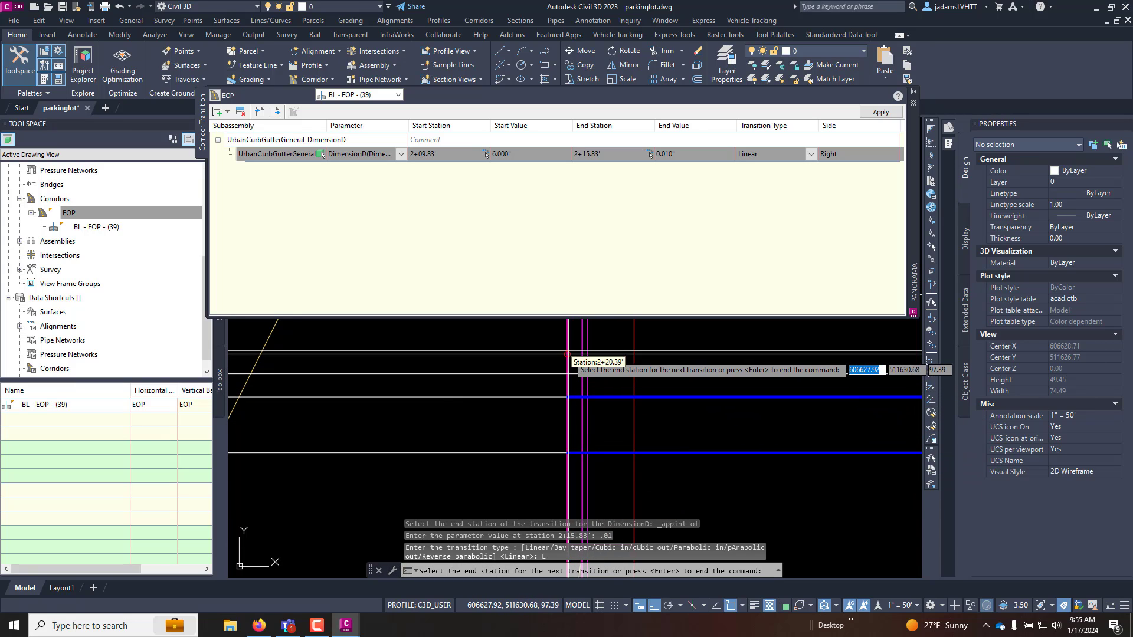
- Add a Linear DimensionD transition ending at station 2+20.83 on the inner north line, keeping the value at .01
right_click(569, 356, "shift")
left_click(625, 192)
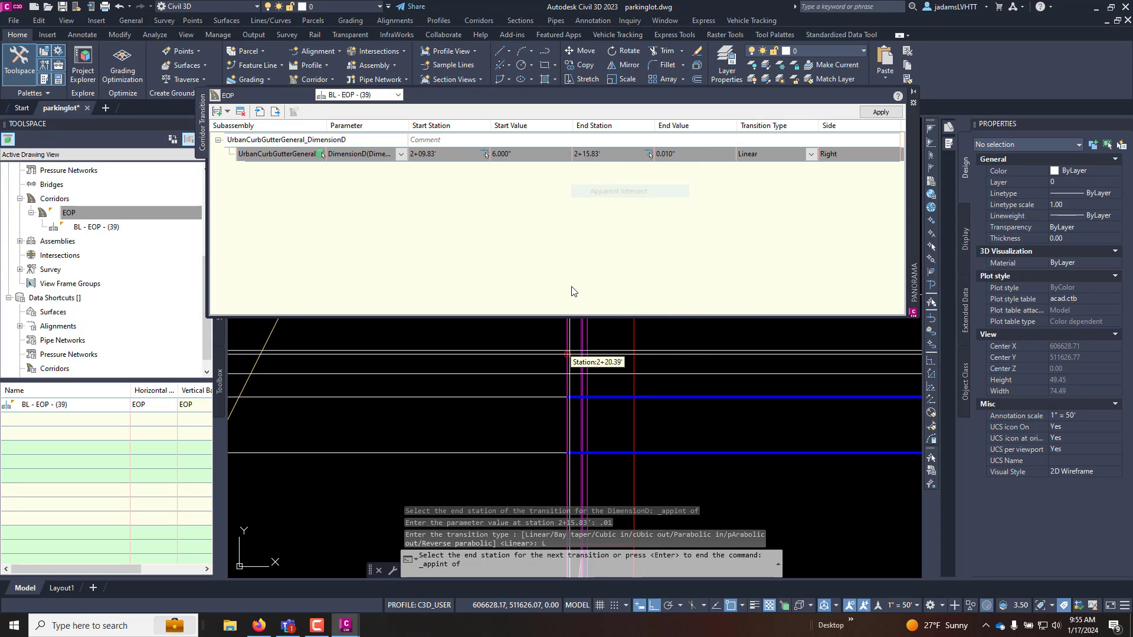
left_click(567, 352)
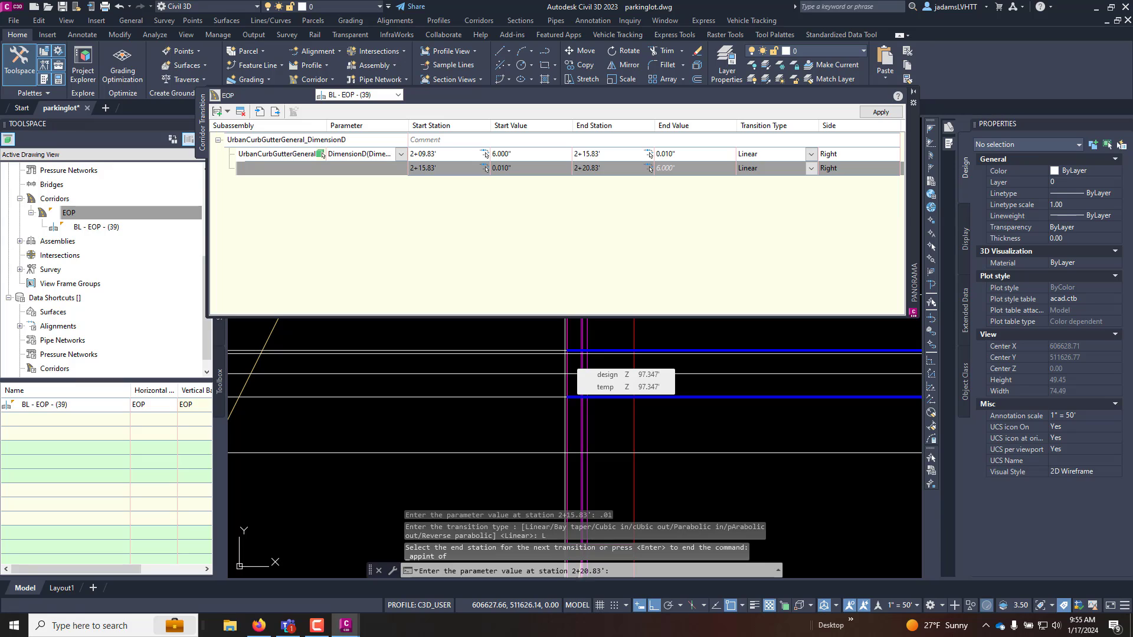
key("Return")
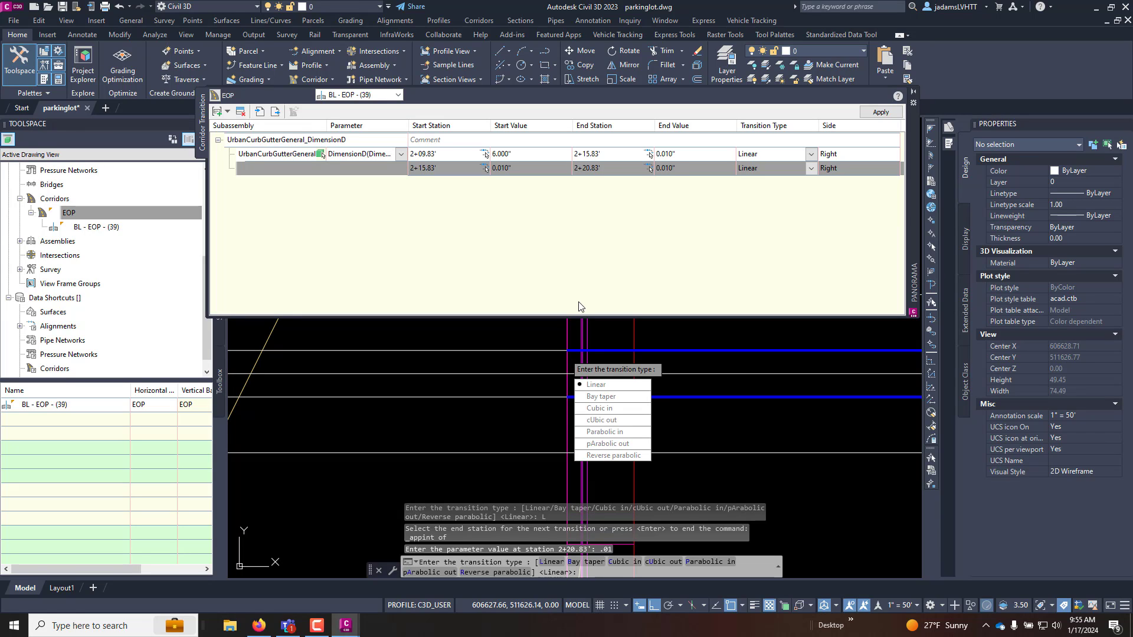
left_click(607, 388)
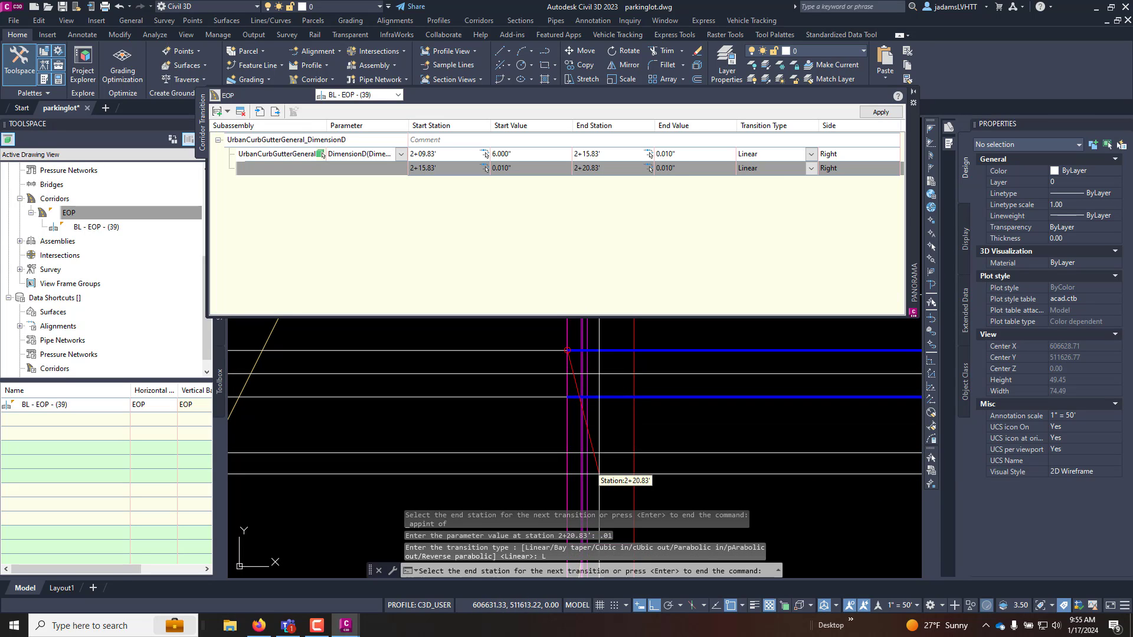
- Add a Linear DimensionD transition ending at station 2+26.83 on the gutter edge's apparent intersection with the northernmost reference line, with value 6
scroll(590, 362, "up", 5)
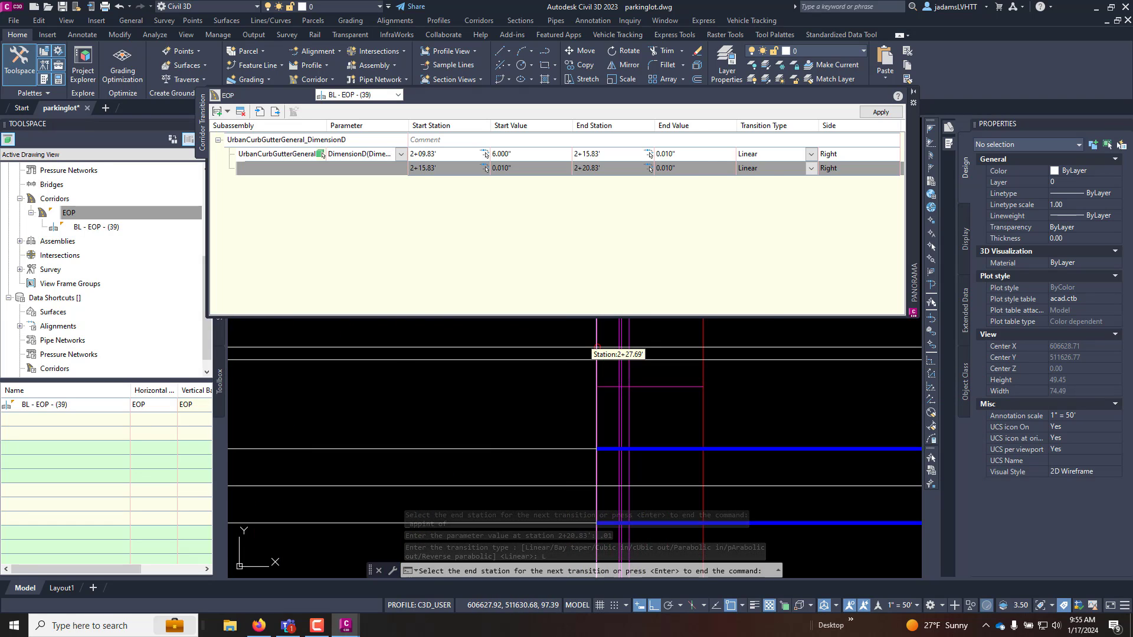
right_click(589, 359, "shift")
left_click(655, 208)
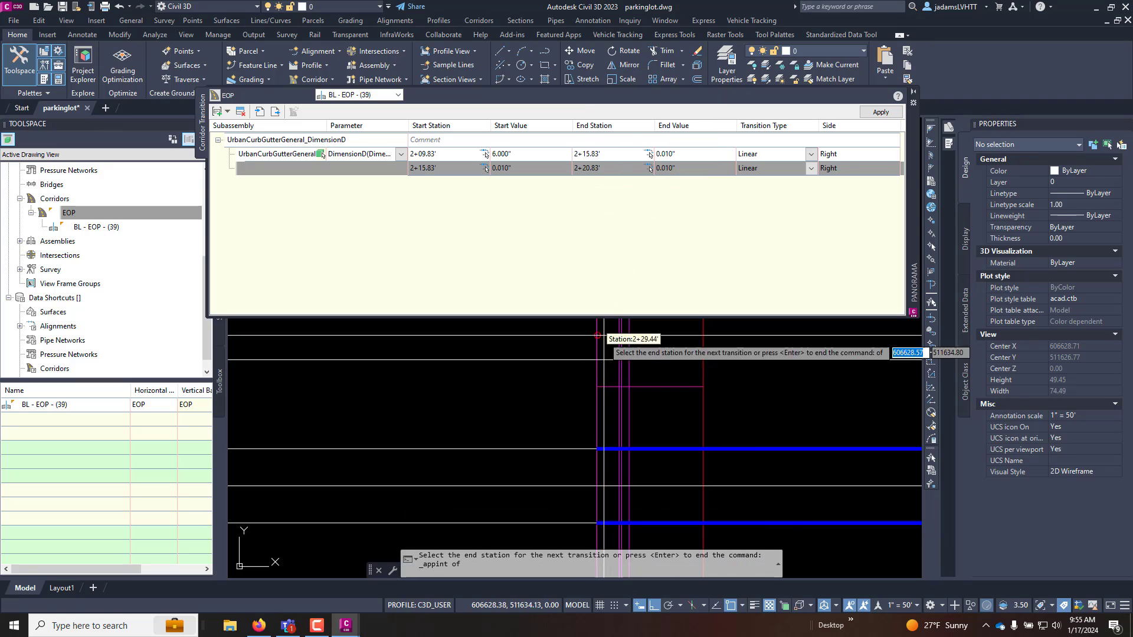
left_click(597, 360)
scroll(597, 359, "up", 3)
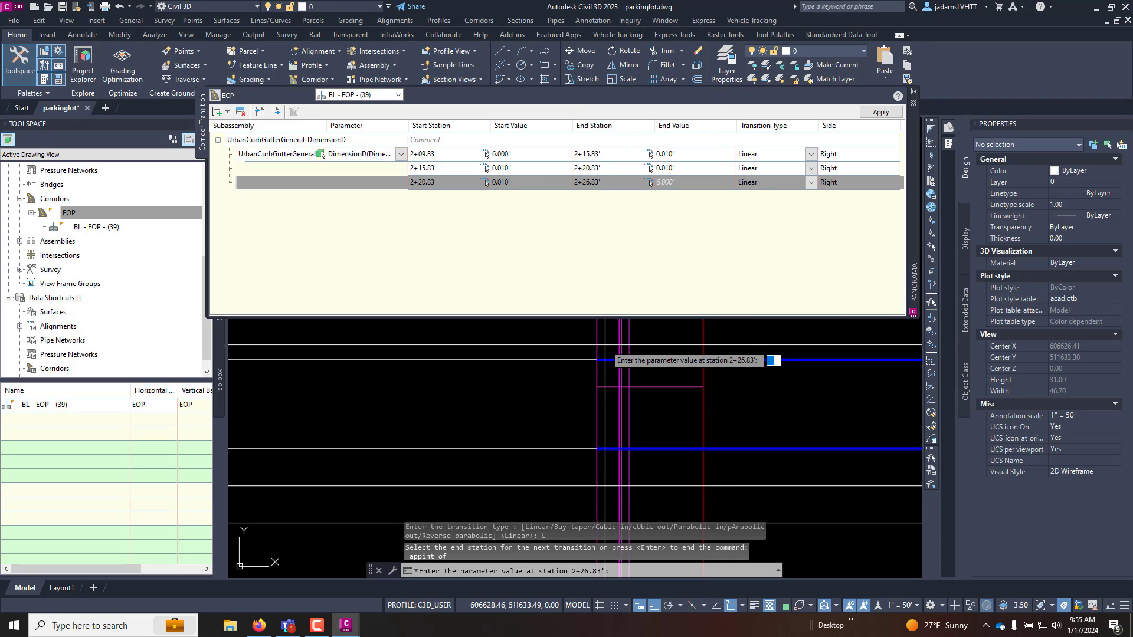
type("6")
key("Return")
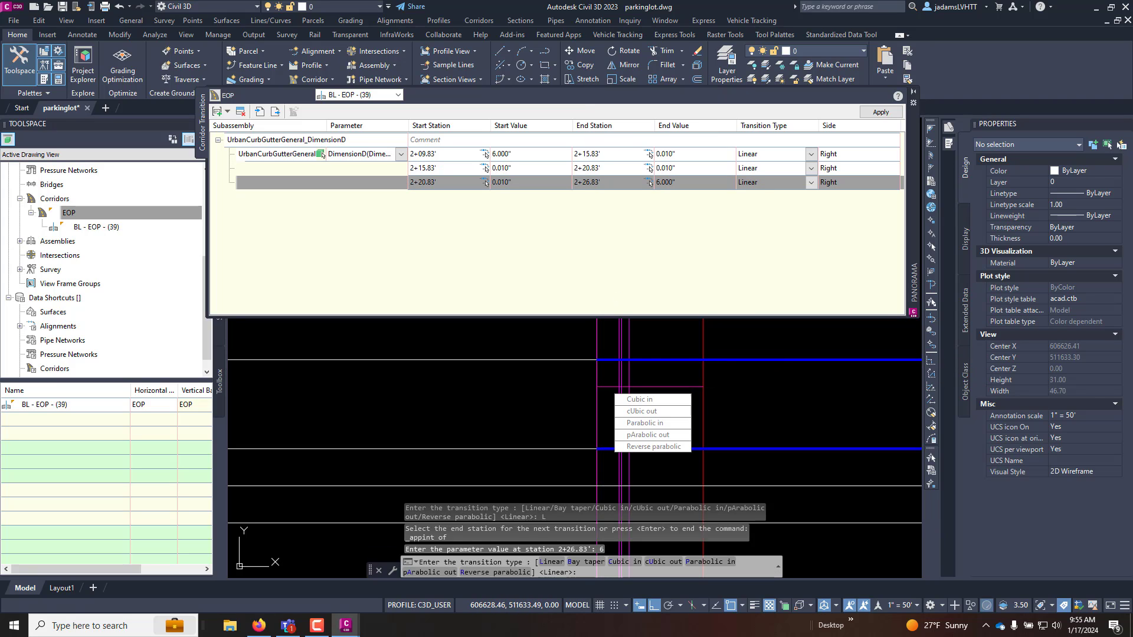
key("Return")
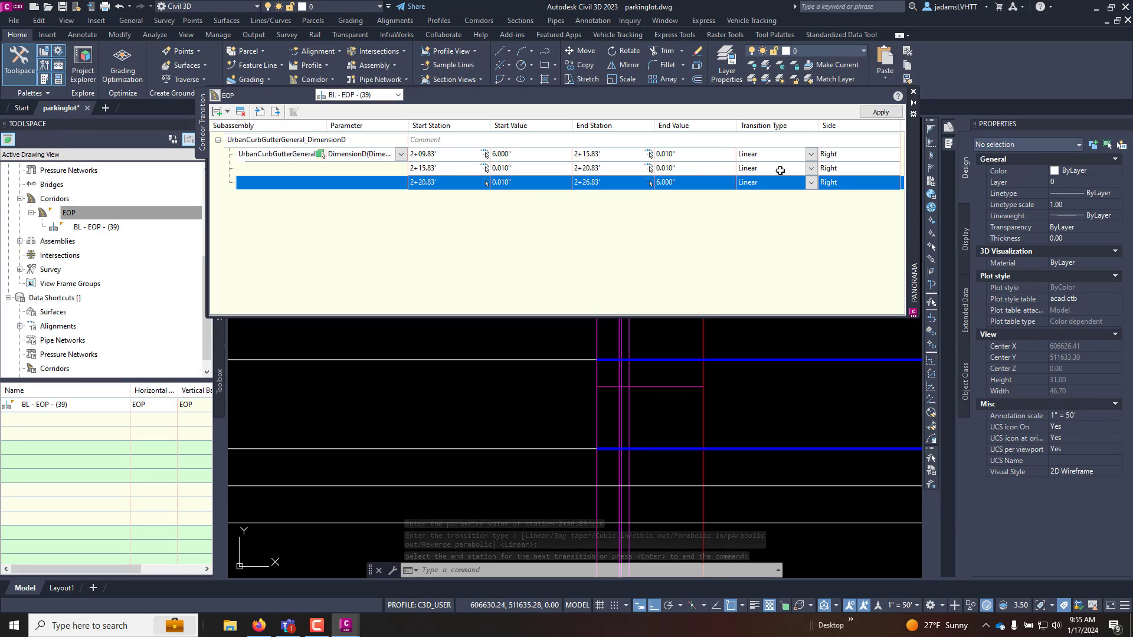
- Apply the DimensionD transitions to the EOP corridor and close the transition table
left_click(876, 112)
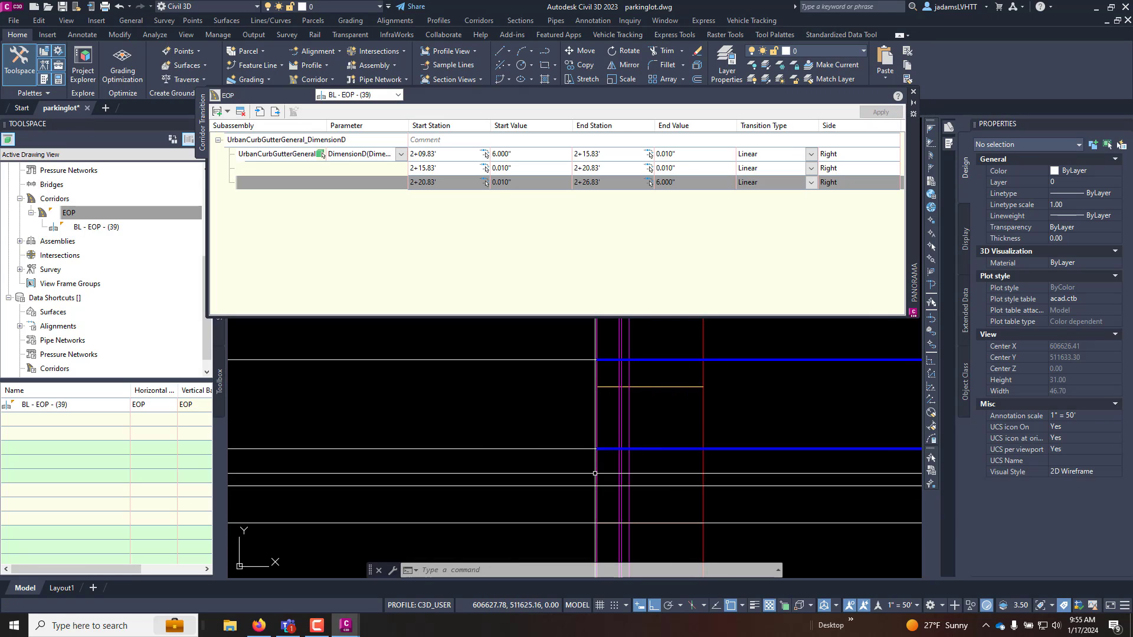
left_click(913, 90)
scroll(262, 150, "down", 3)
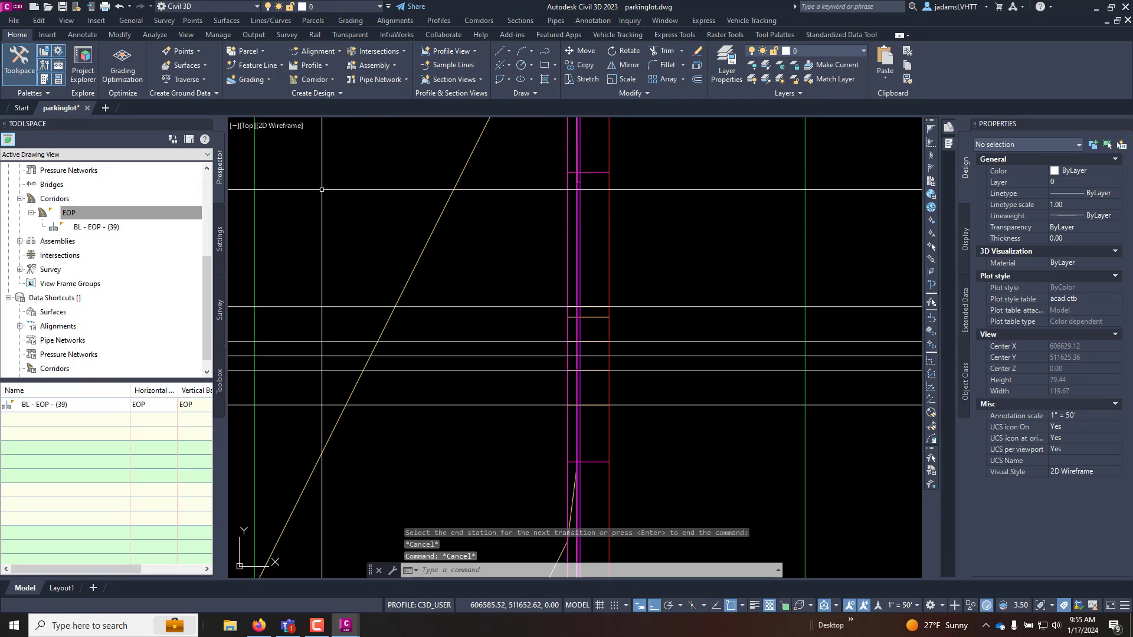
left_click(539, 371)
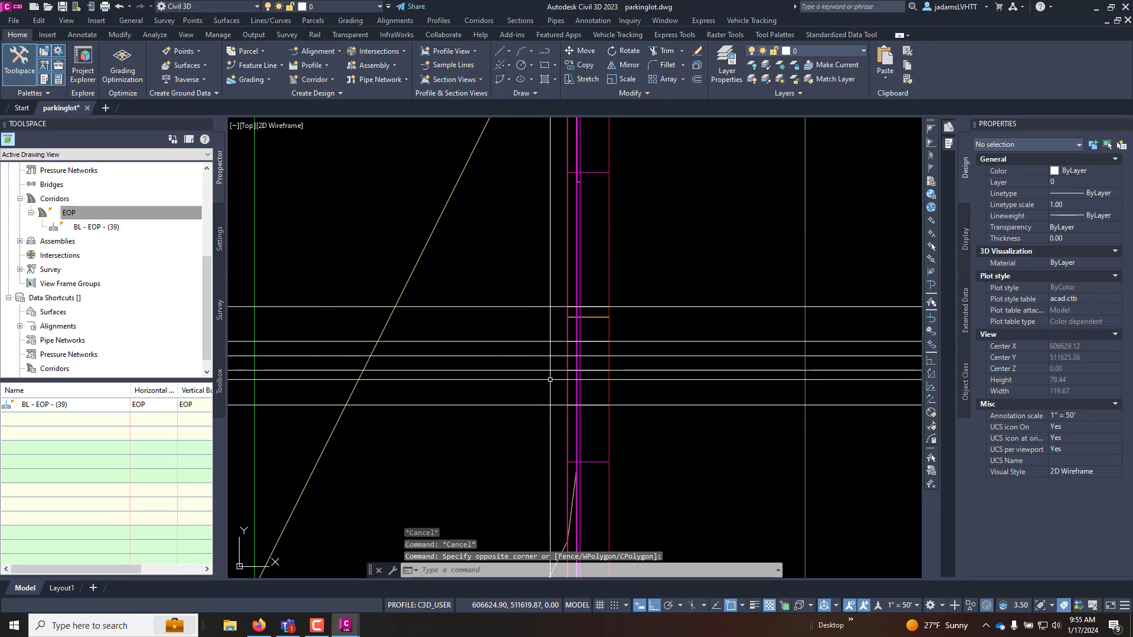
- Split the model view into two vertical viewports and dismiss the event list
left_click(234, 126)
mouse_move(319, 151)
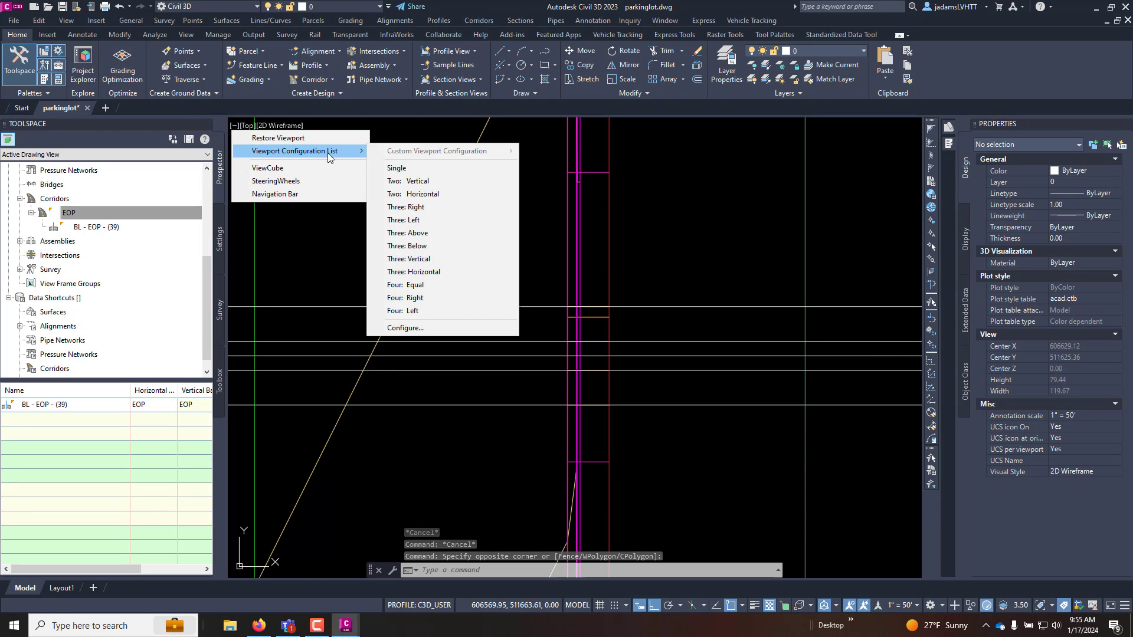
left_click(409, 183)
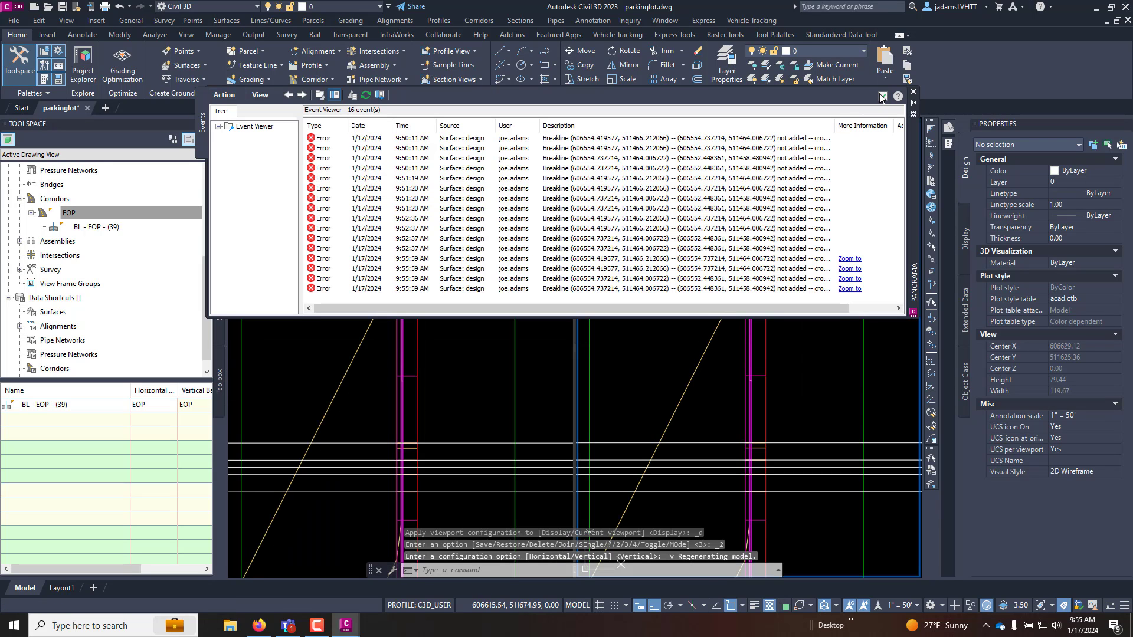
left_click(882, 96)
- Orbit the second viewport to a close 3D view of the curb opening and set its visual style to Shades of Gray
scroll(732, 420, "up", 3)
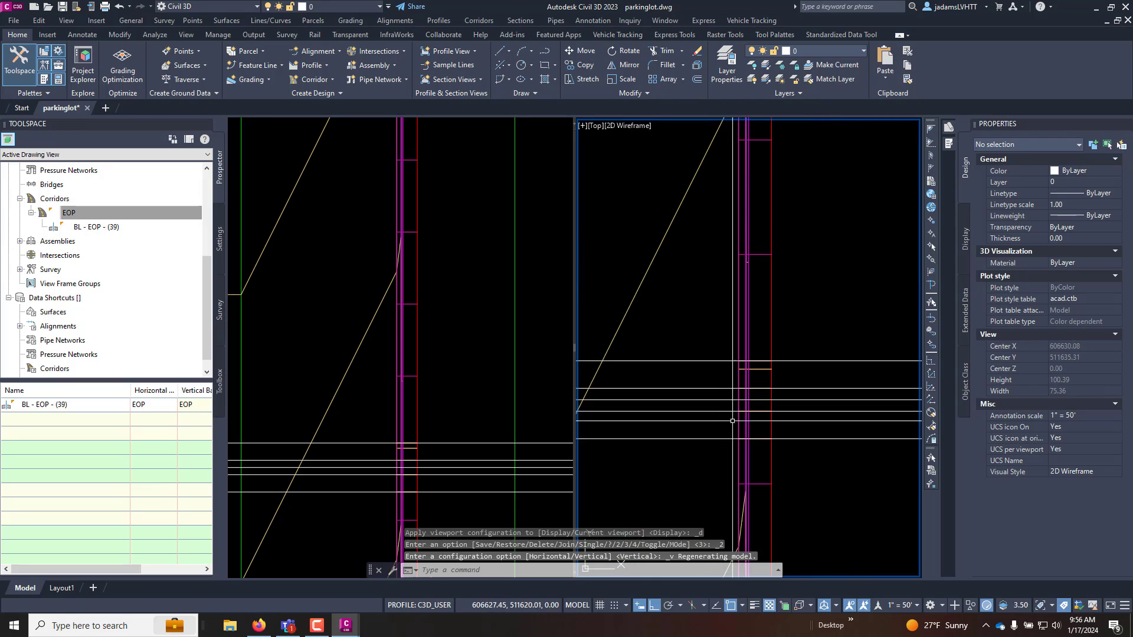
middle_click_drag(732, 421, 882, 441, "shift")
scroll(832, 376, "up", 4)
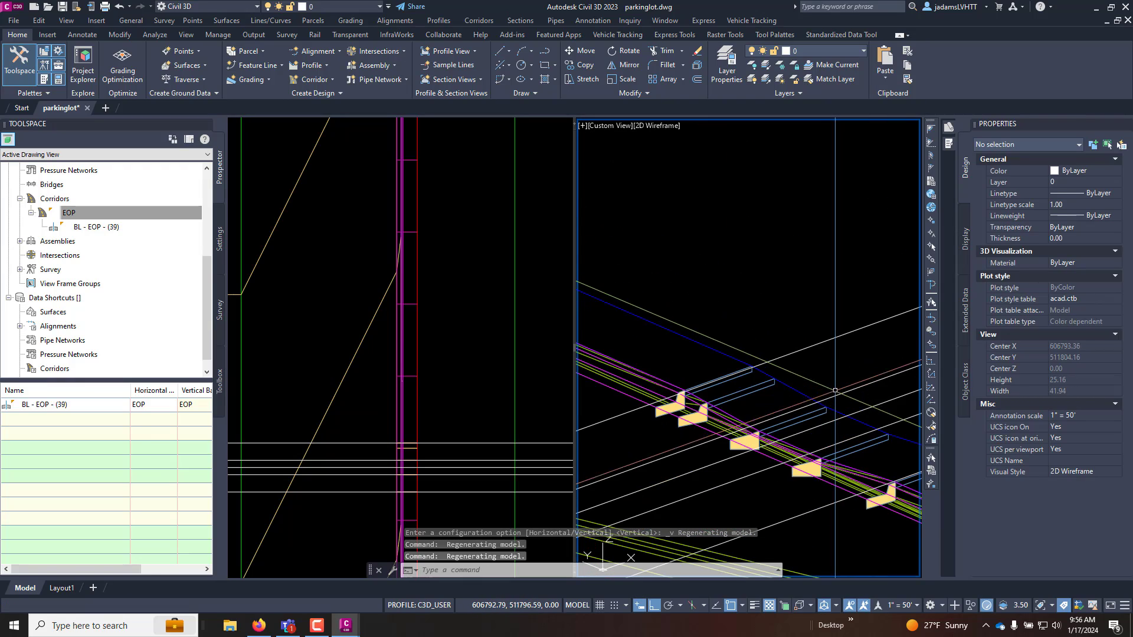
left_click(659, 125)
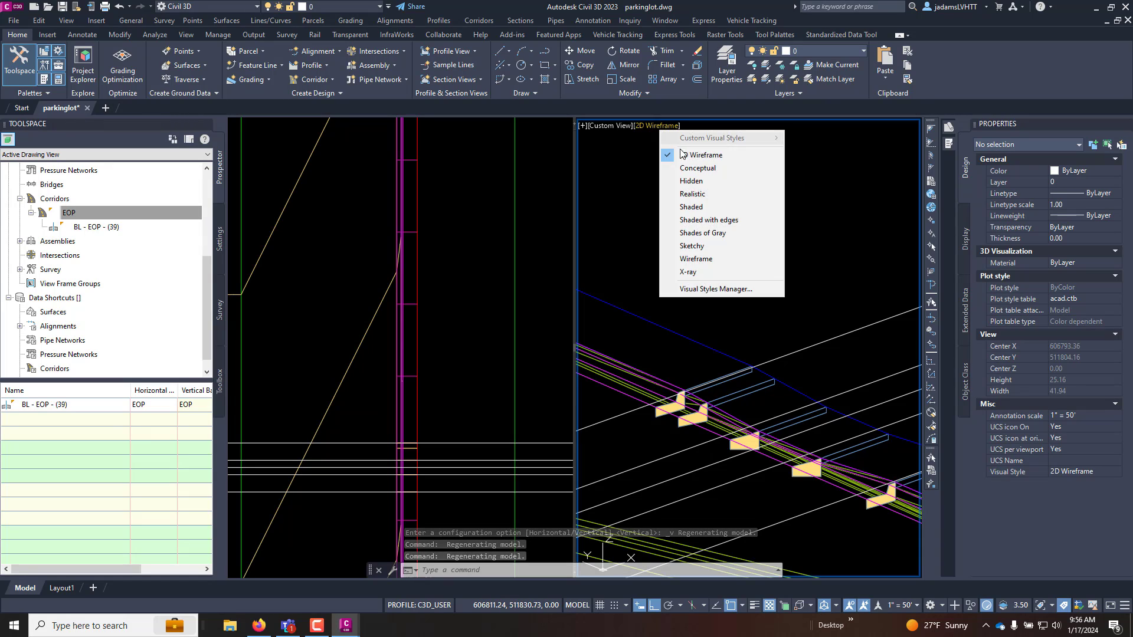
left_click(694, 235)
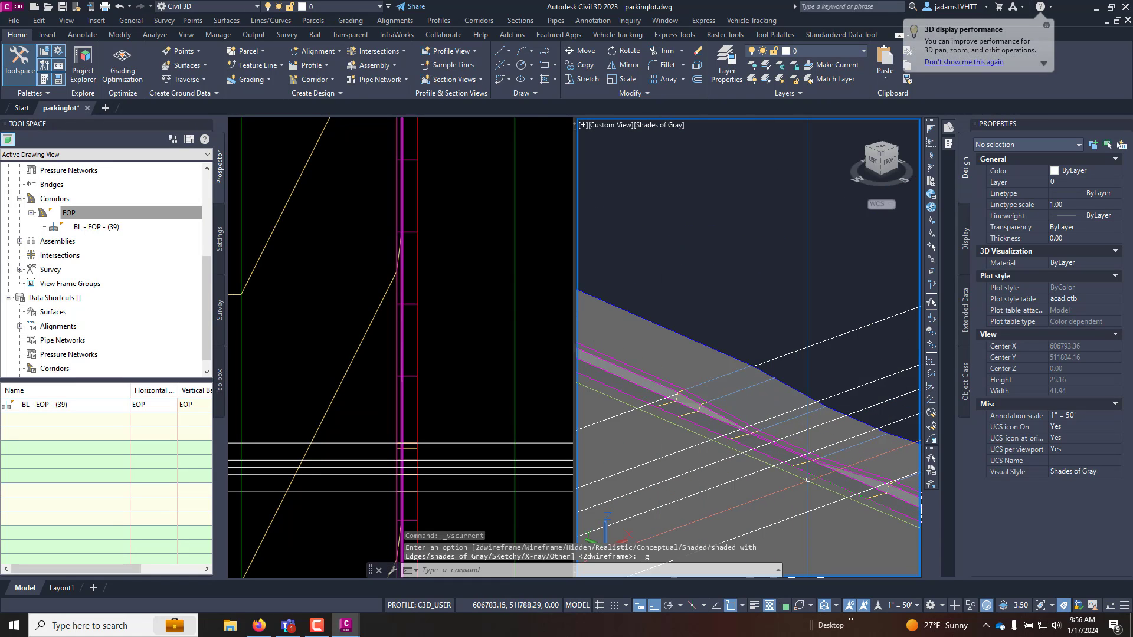
middle_click_drag(839, 437, 849, 374, "shift")
mouse_move(832, 434)
middle_mouse_down("shift")
mouse_move(786, 417)
mouse_move(829, 420)
middle_mouse_up("shift")
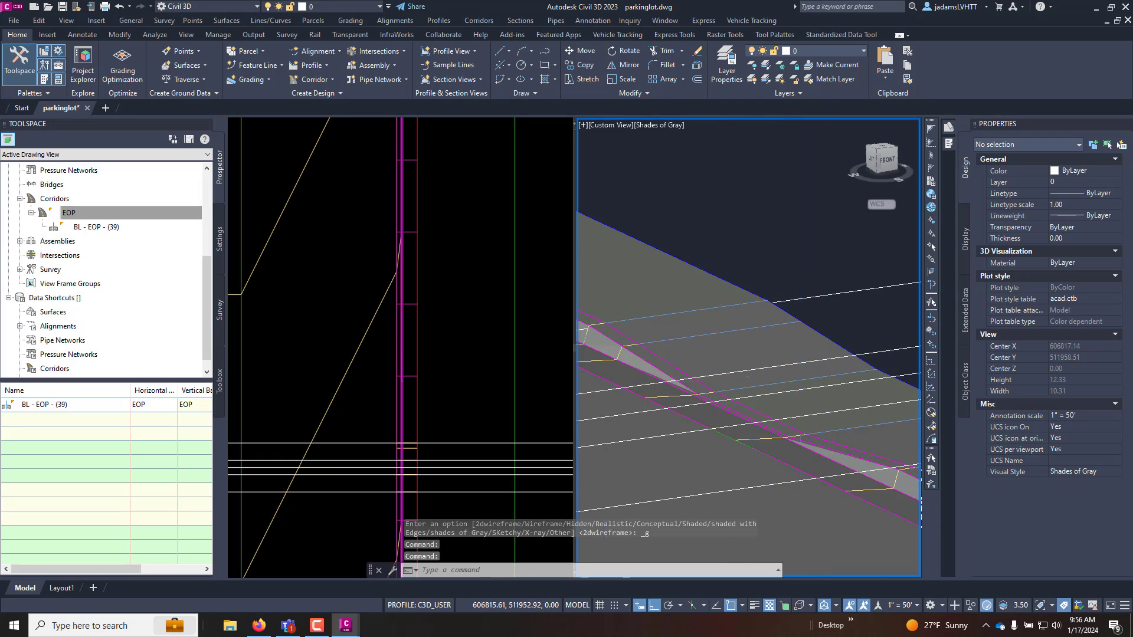
- Examine the whole shaded parking lot in the 3D viewport and the lot's centre island in the plan viewport
scroll(789, 363, "down", 10)
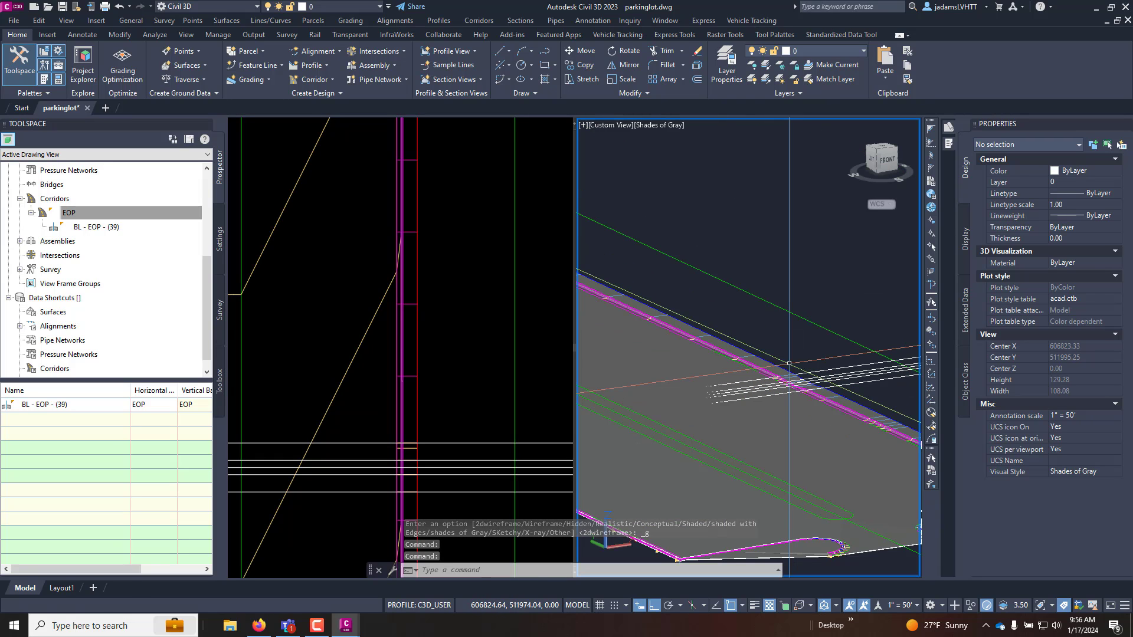
middle_click_drag(789, 364, 768, 407, "shift")
middle_click_drag(725, 361, 729, 392, "shift")
left_click(455, 340)
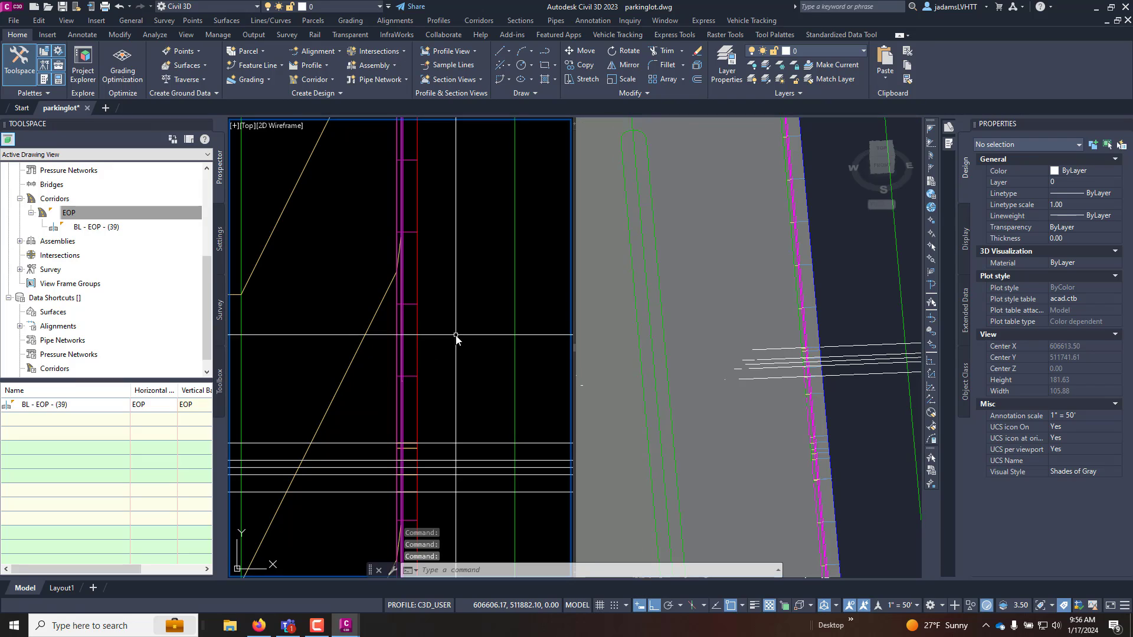
scroll(472, 360, "down", 5)
scroll(408, 285, "up", 1)
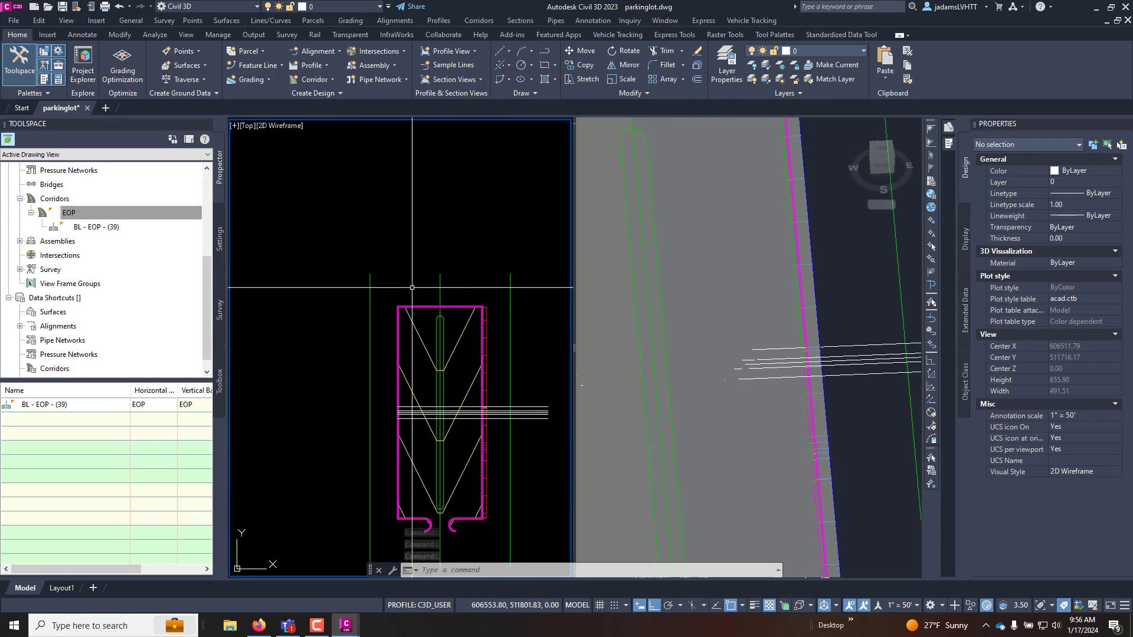
scroll(446, 450, "up", 2)
scroll(446, 450, "up", 3)
scroll(383, 445, "down", 3)
scroll(384, 444, "up", 2)
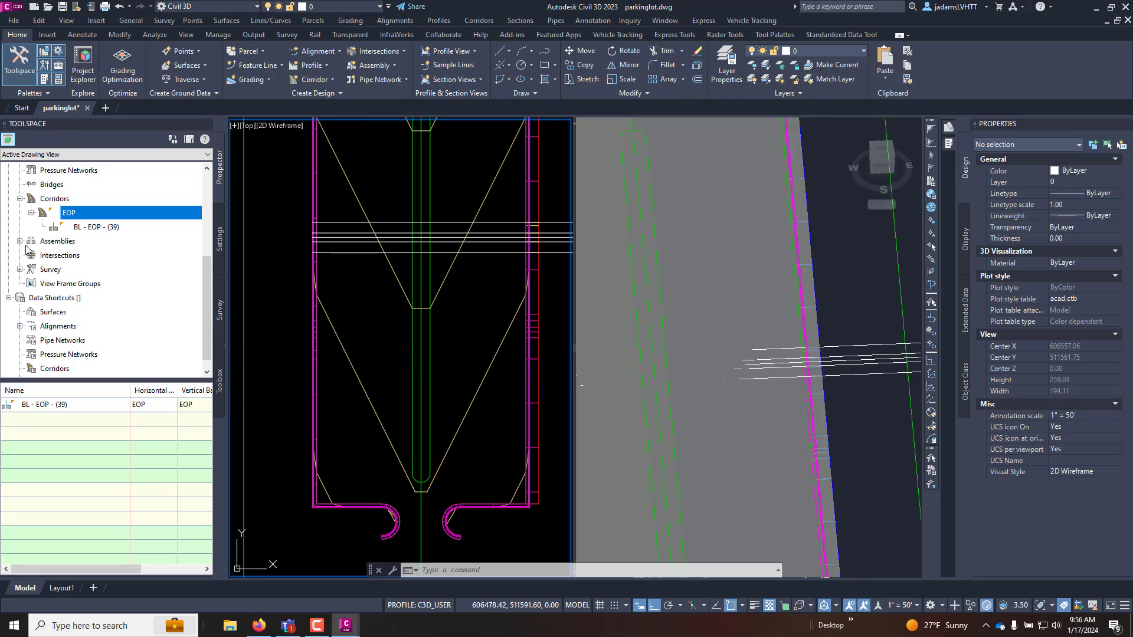
- Add a feature line baseline to the EOP corridor, using the SITE GRADING site and its EOP feature line
right_click(70, 215)
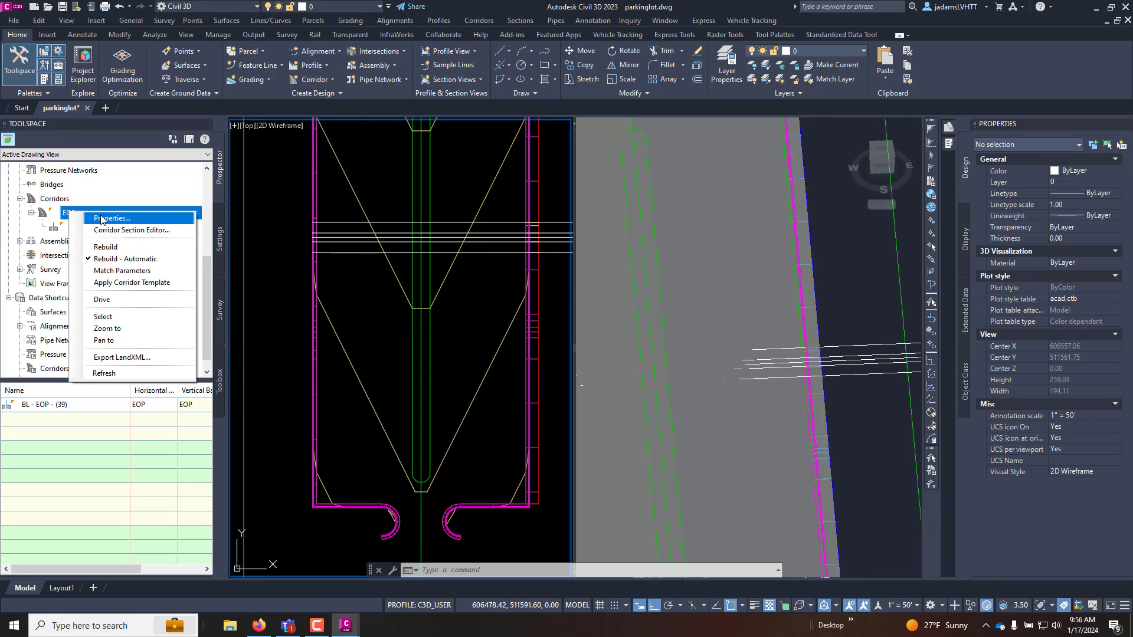
left_click(272, 229)
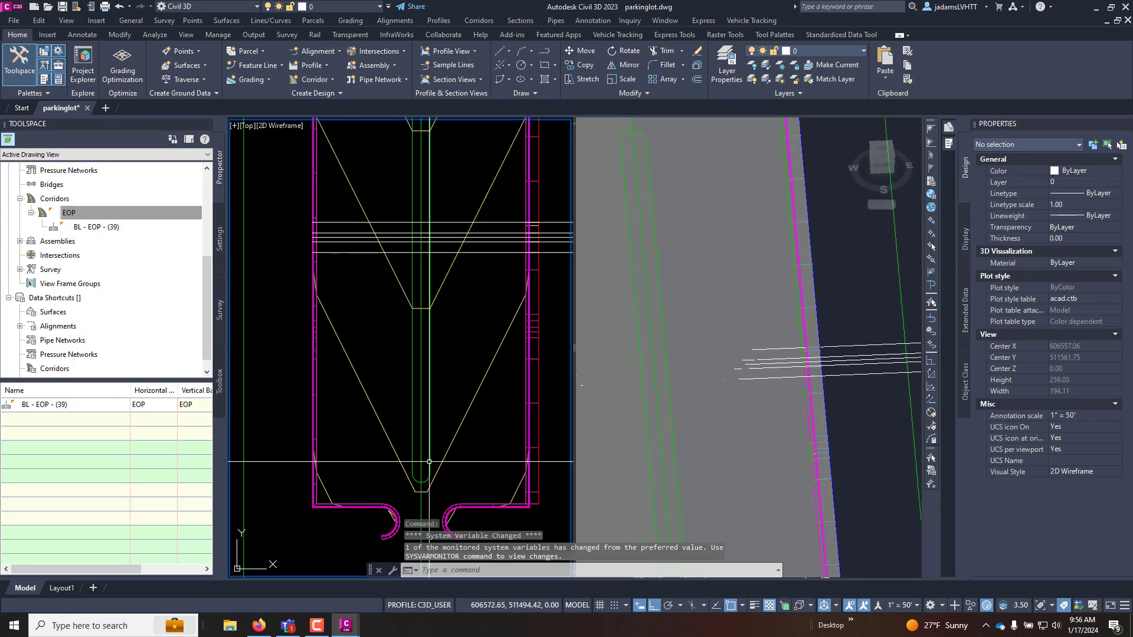
left_click(535, 394)
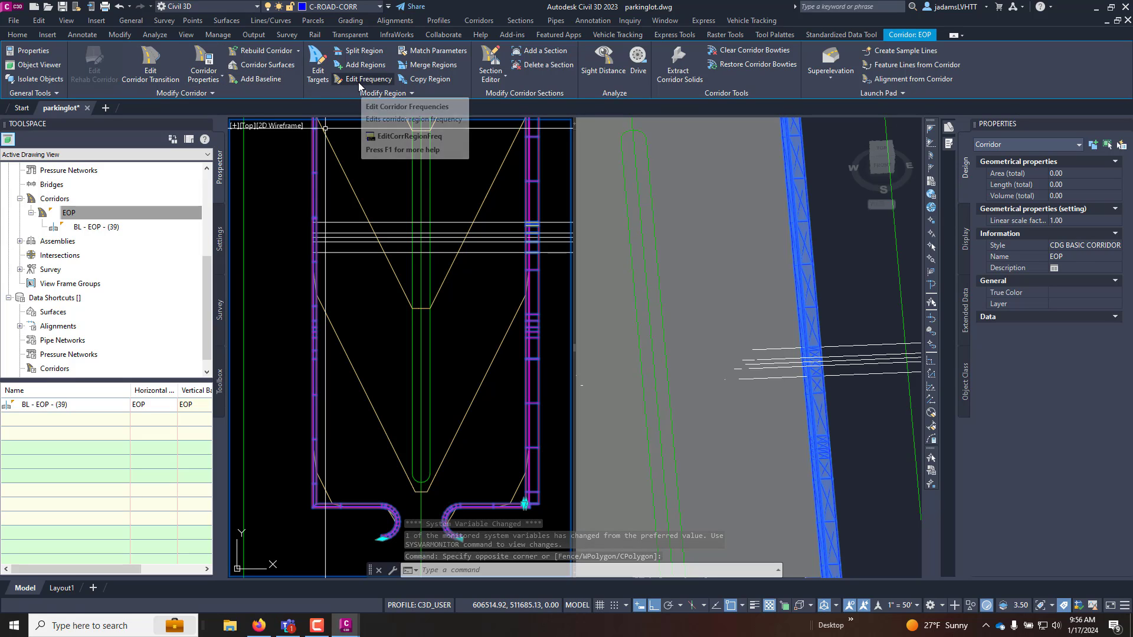
left_click(269, 80)
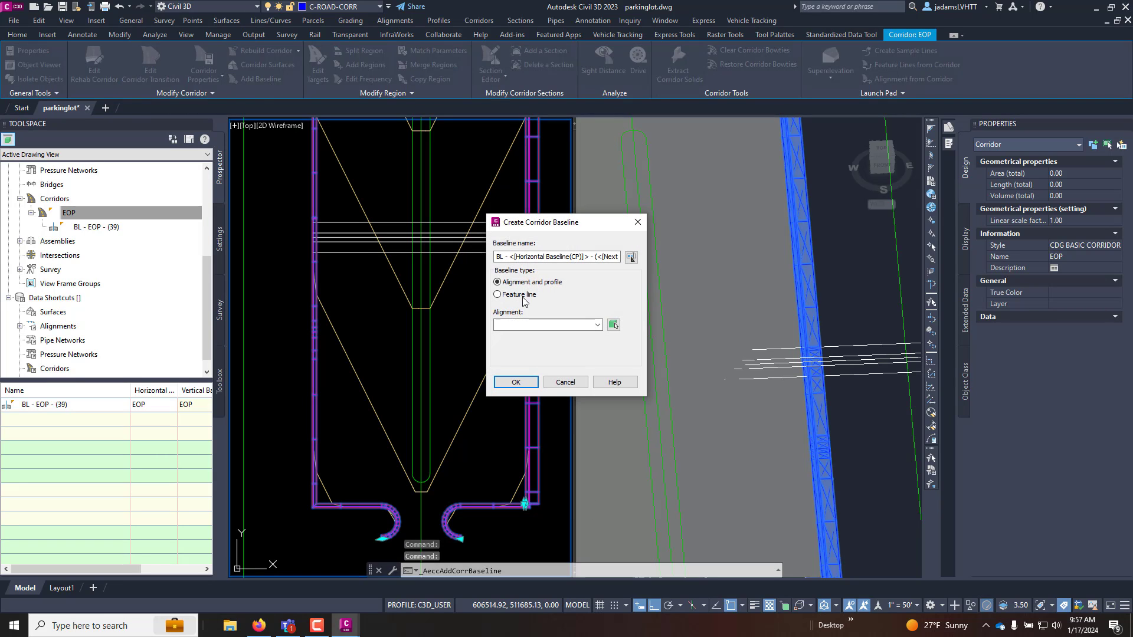
left_click(613, 326)
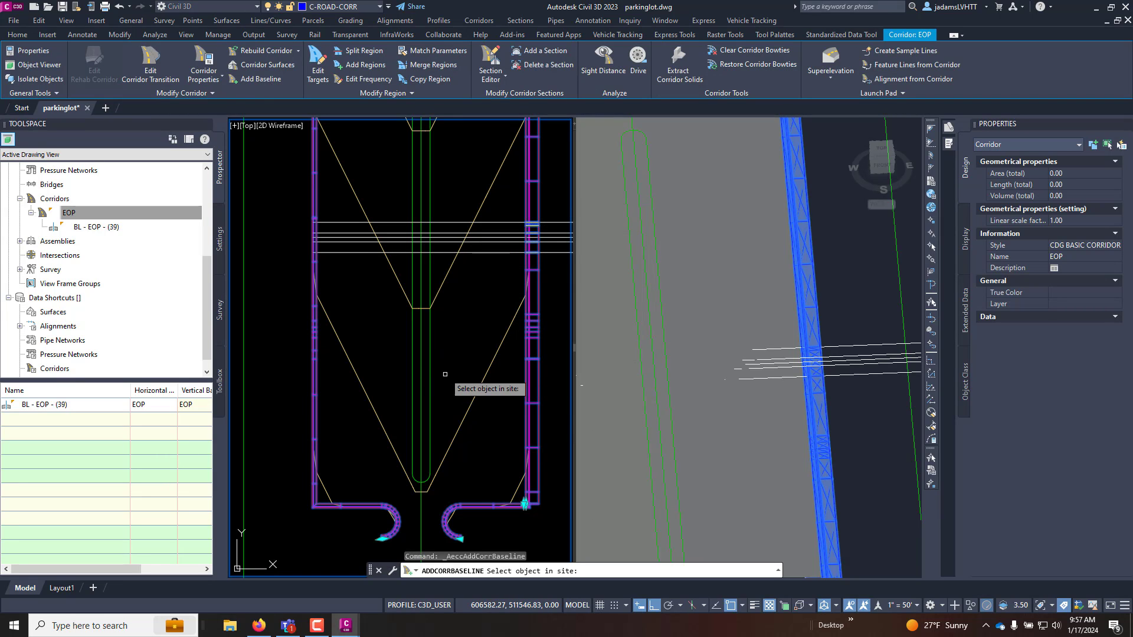
left_click(429, 383)
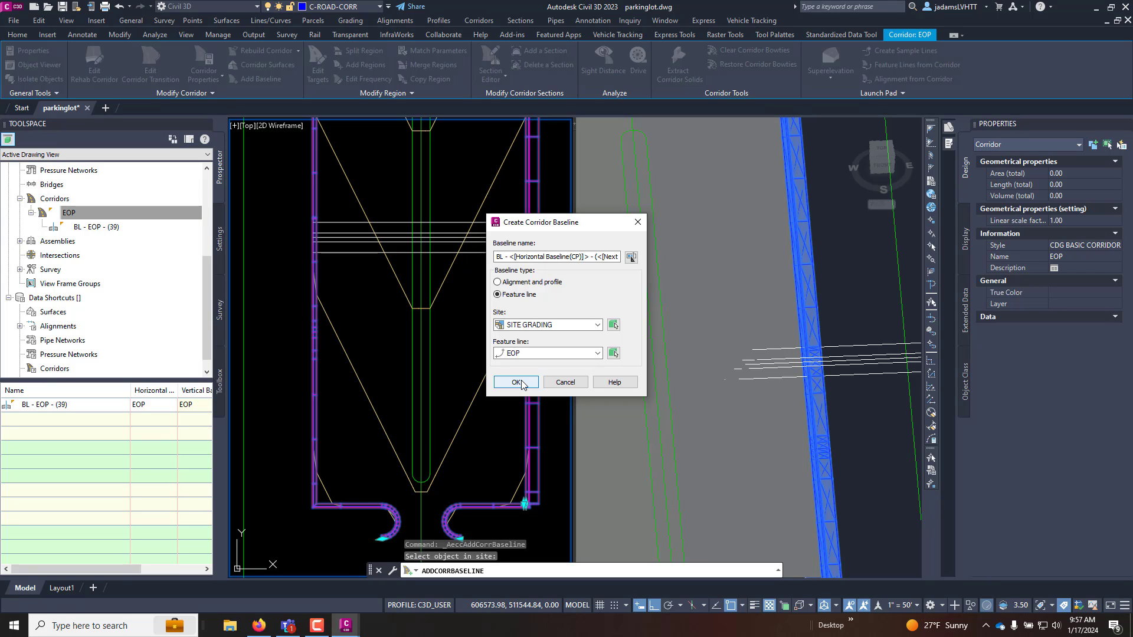
left_click(517, 382)
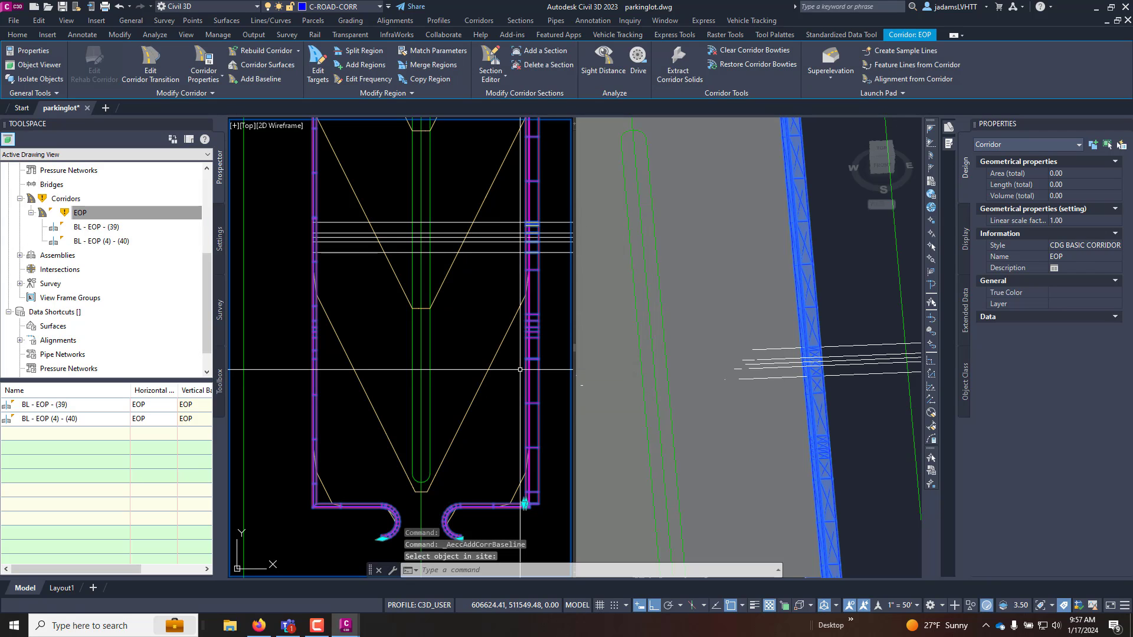
- Add a region with the CNG assembly to the corridor's second baseline and accept the baseline and region parameters
left_click(93, 242)
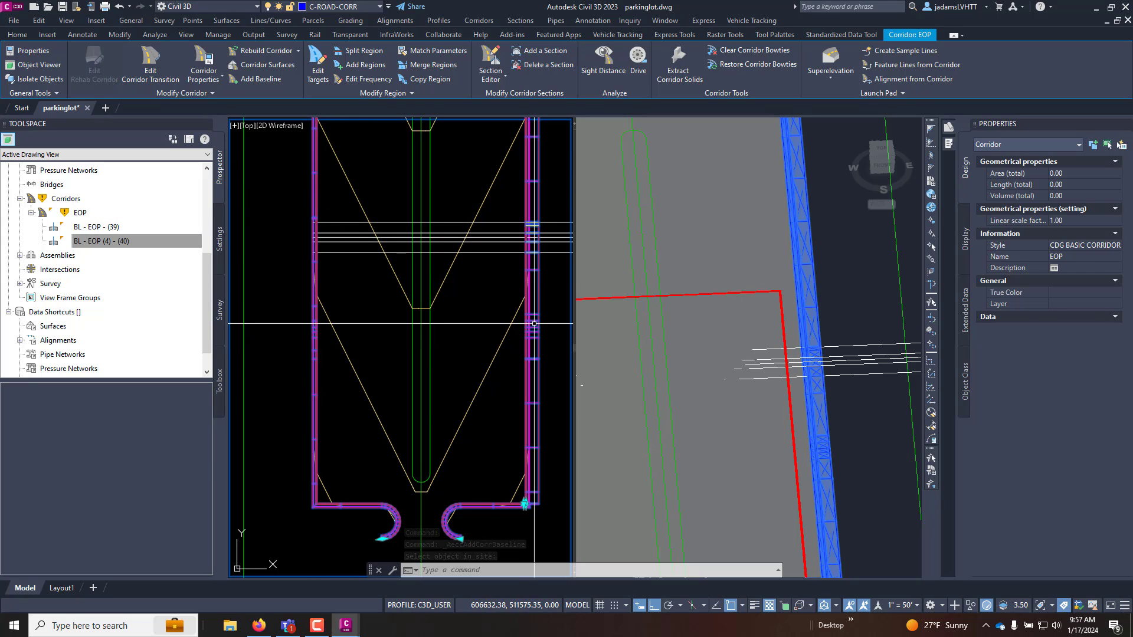
left_click(102, 242)
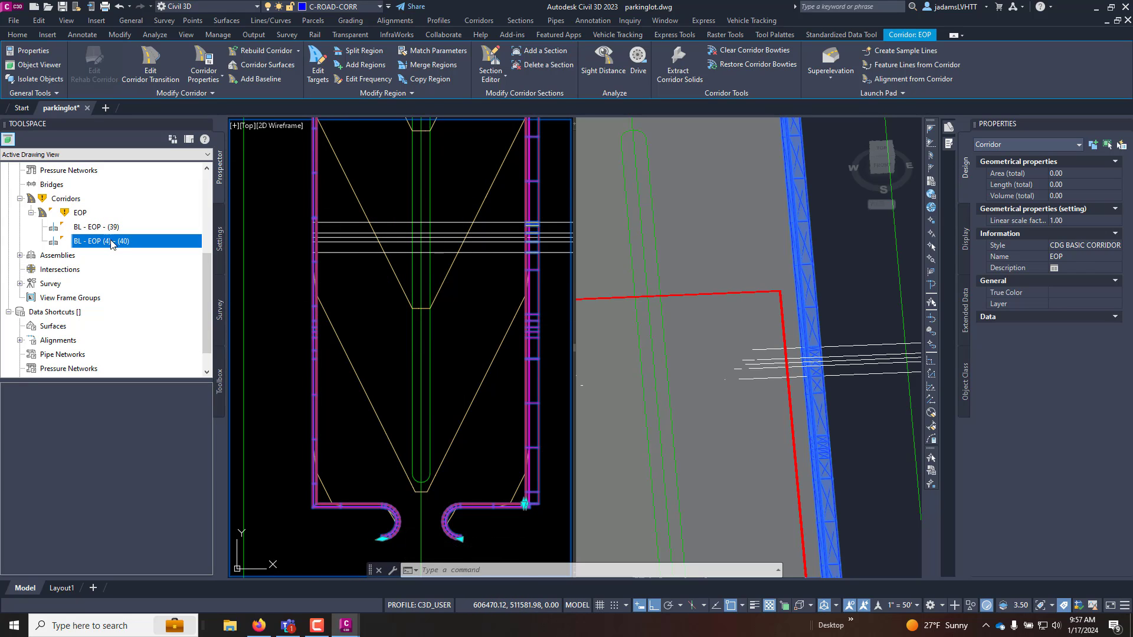
right_click(95, 244)
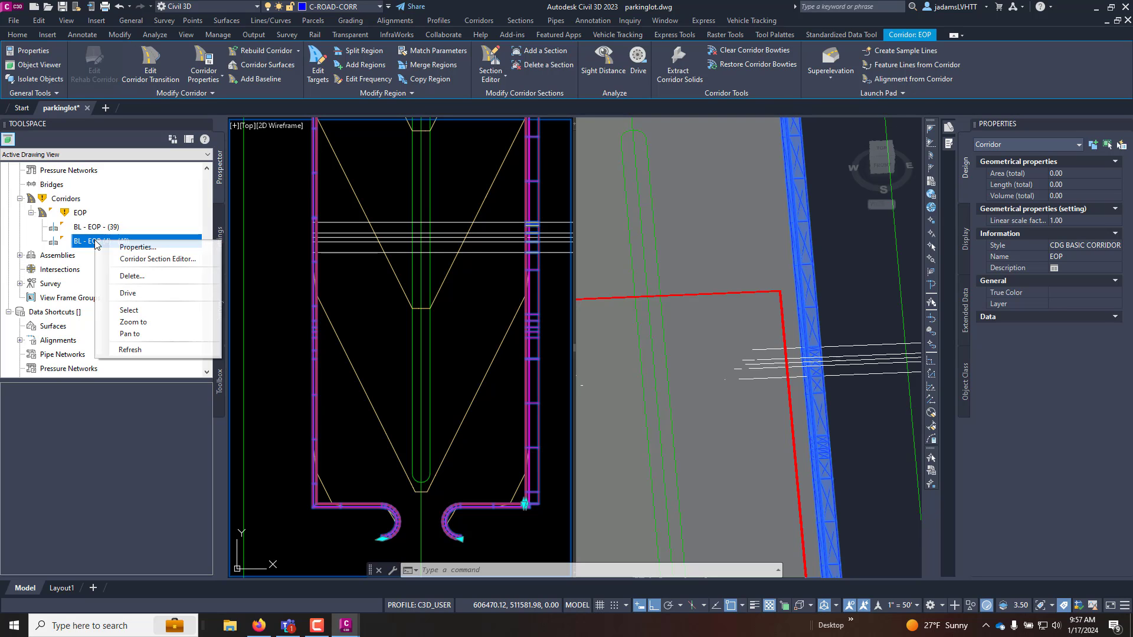
left_click(132, 248)
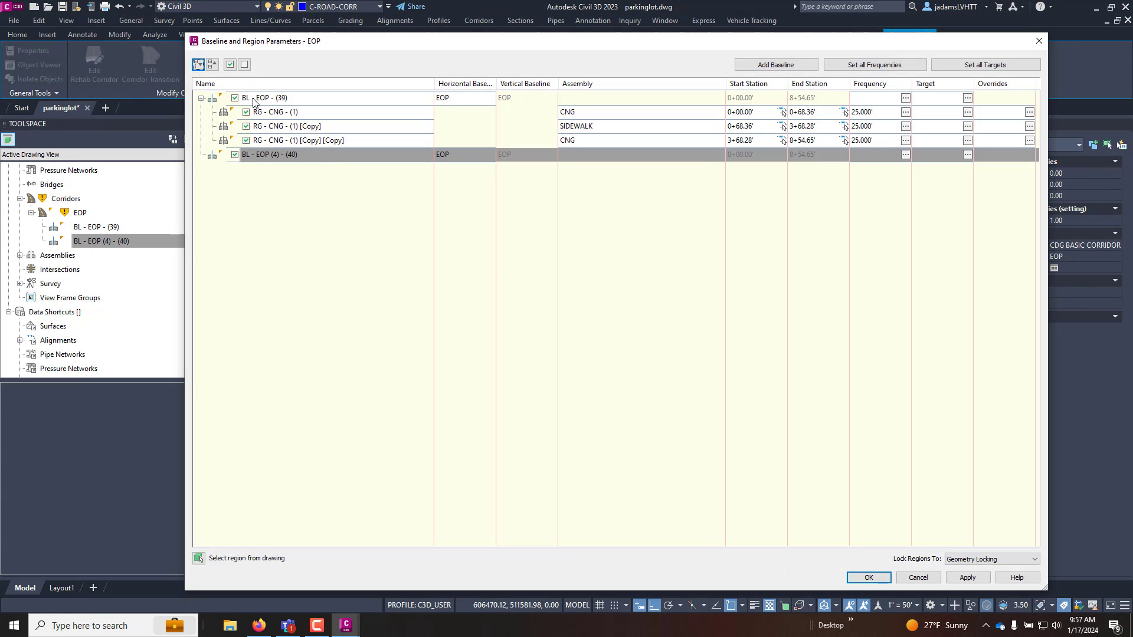
right_click(279, 155)
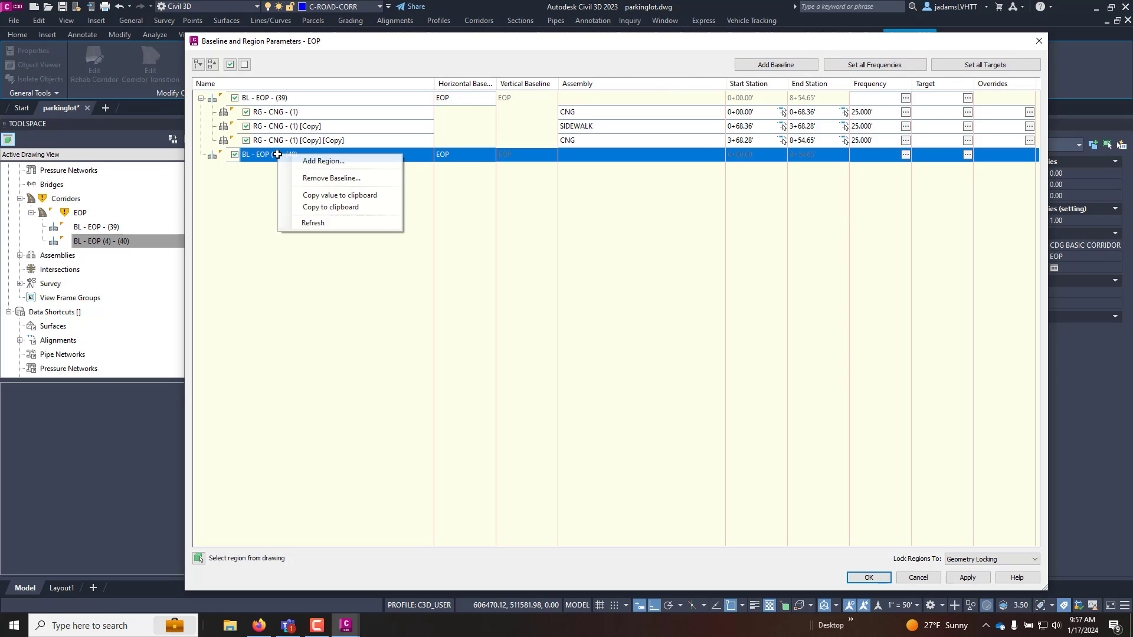
left_click(325, 162)
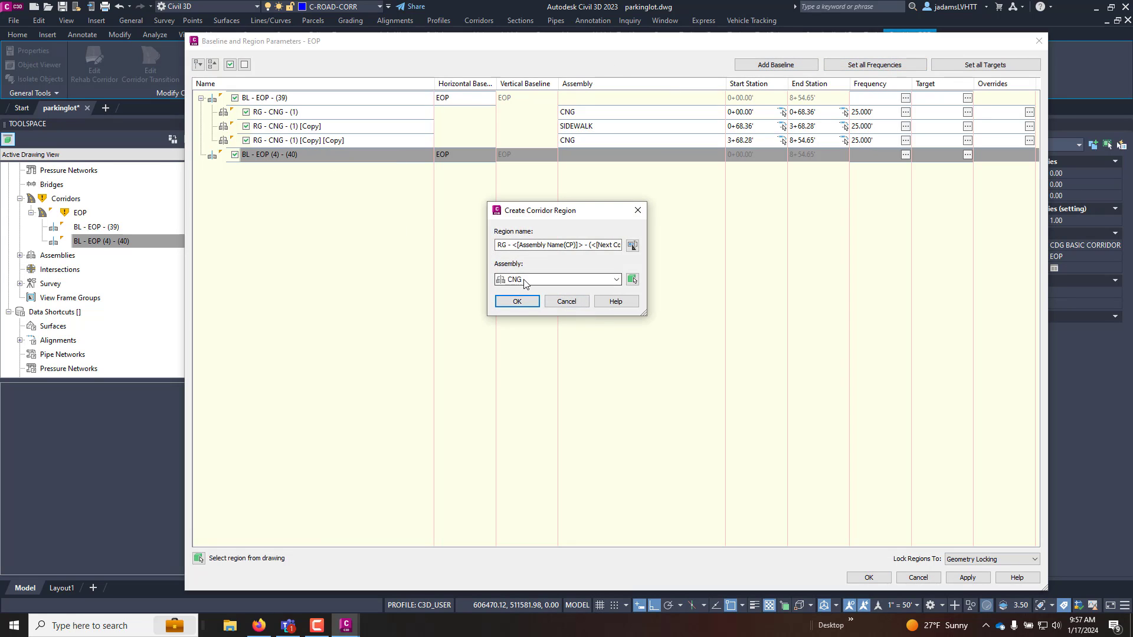
left_click(513, 303)
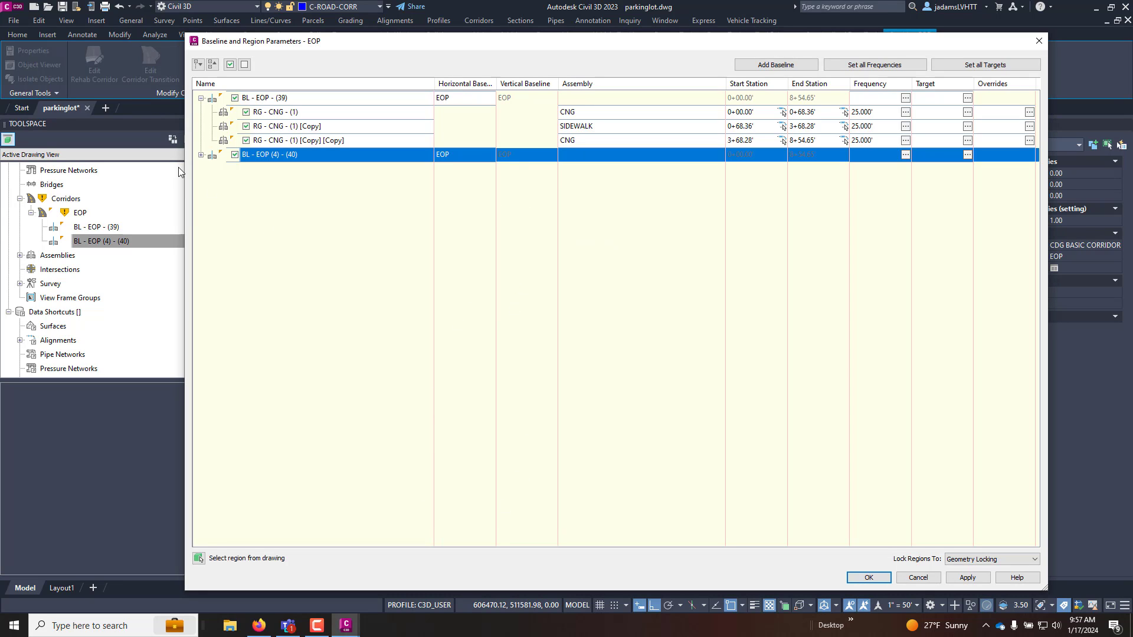
left_click(200, 155)
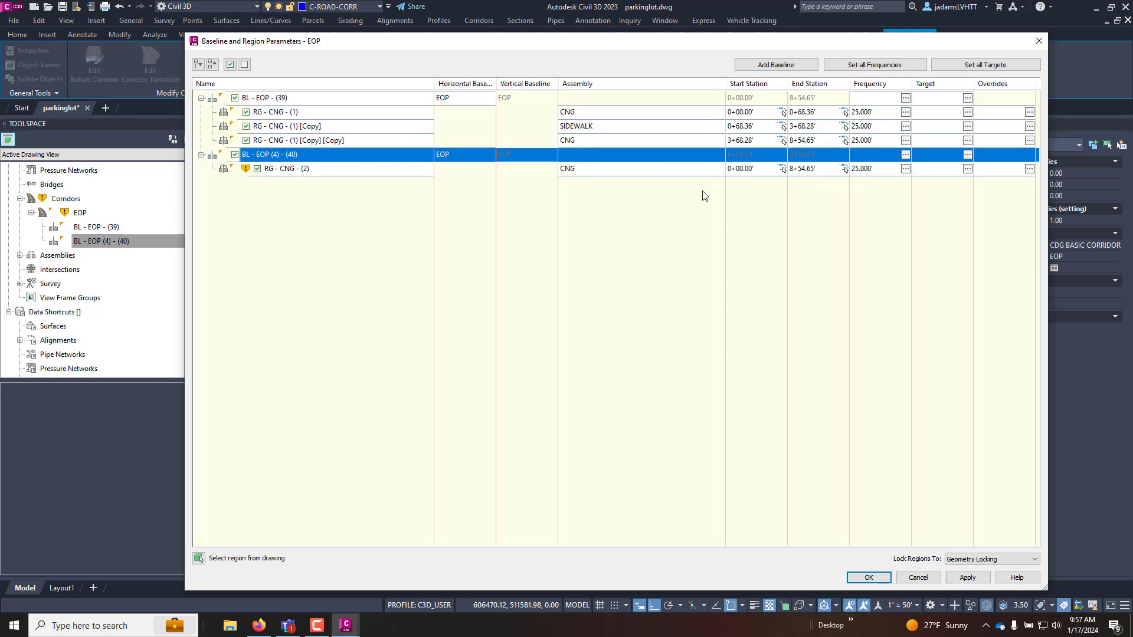
left_click(868, 577)
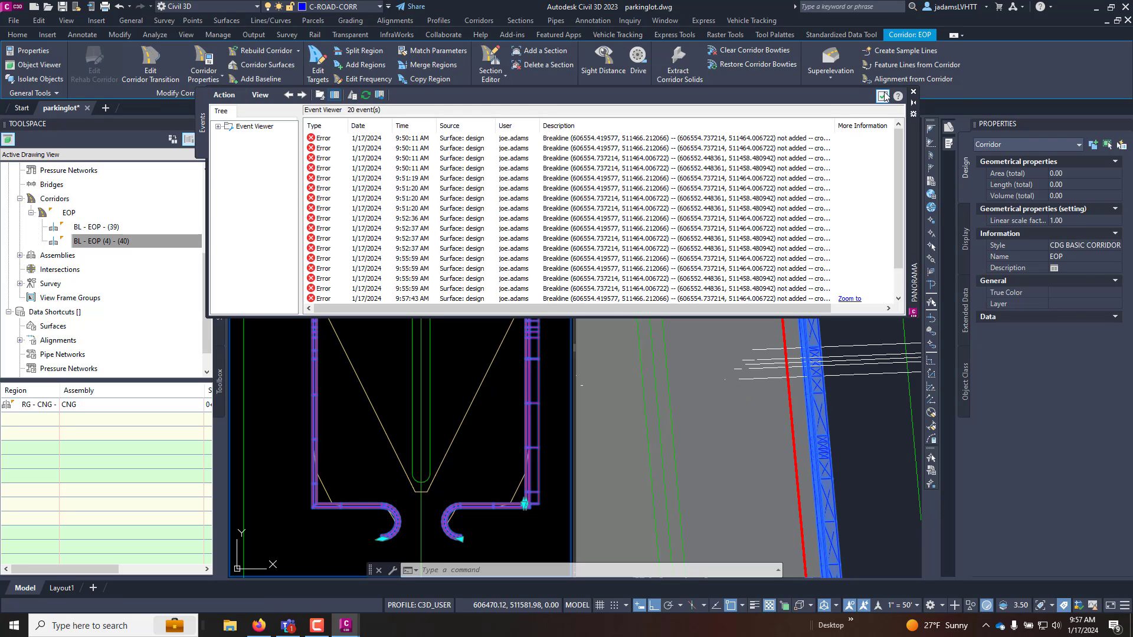
- Rebuild the EOP corridor and dismiss the event messages from the rebuild
left_click(883, 96)
left_click(64, 214)
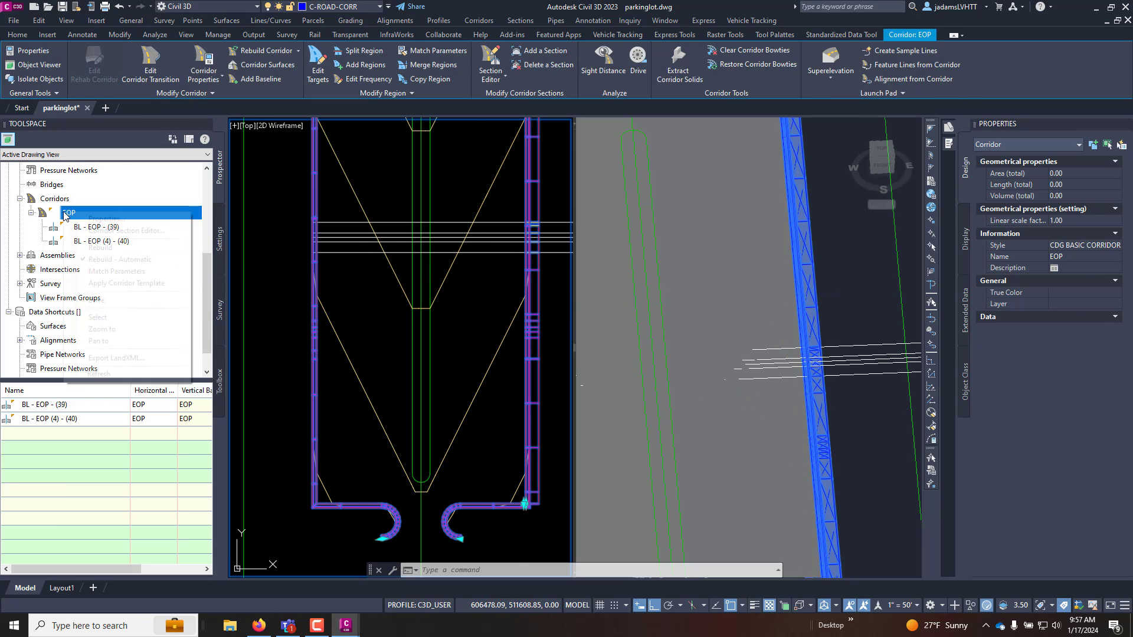
right_click(64, 214)
left_click(102, 247)
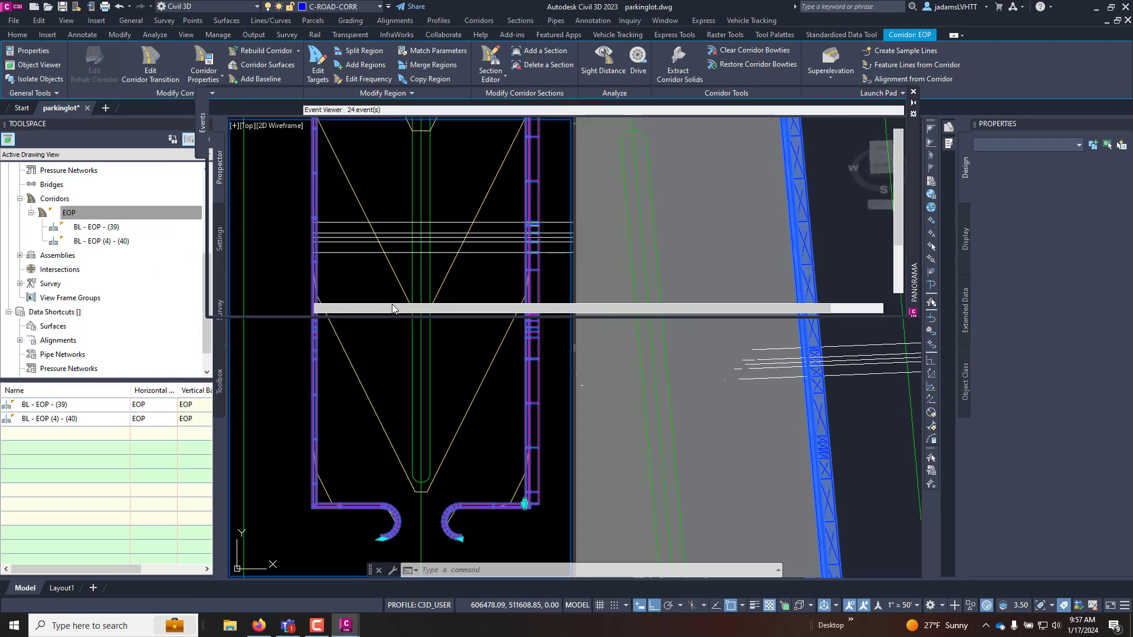
left_click(882, 96)
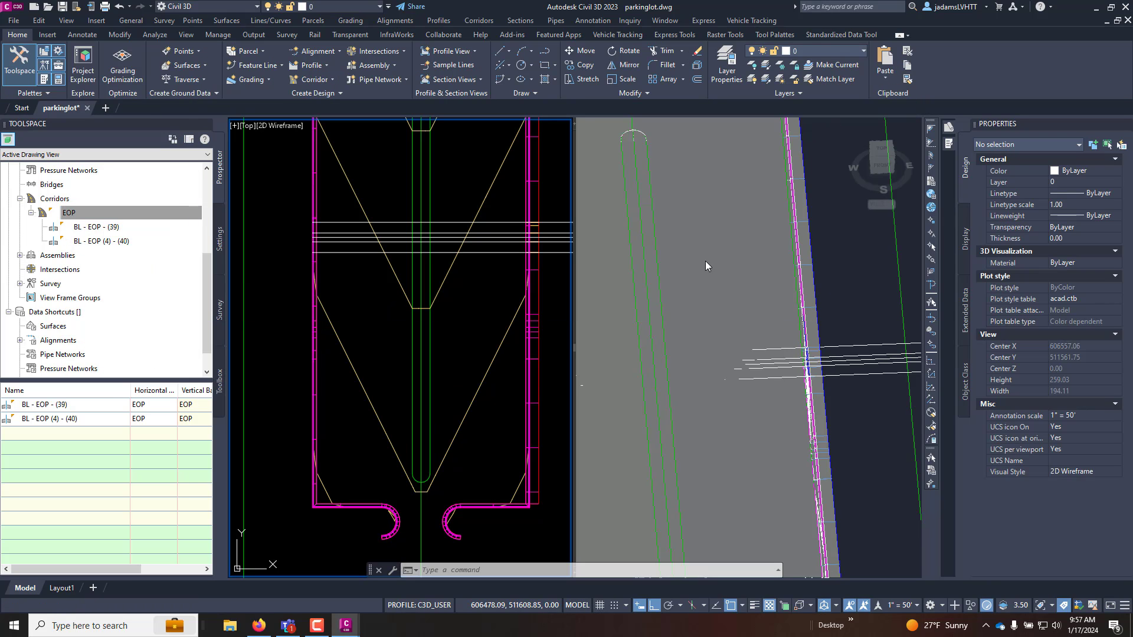
left_click(519, 353)
left_click(452, 334)
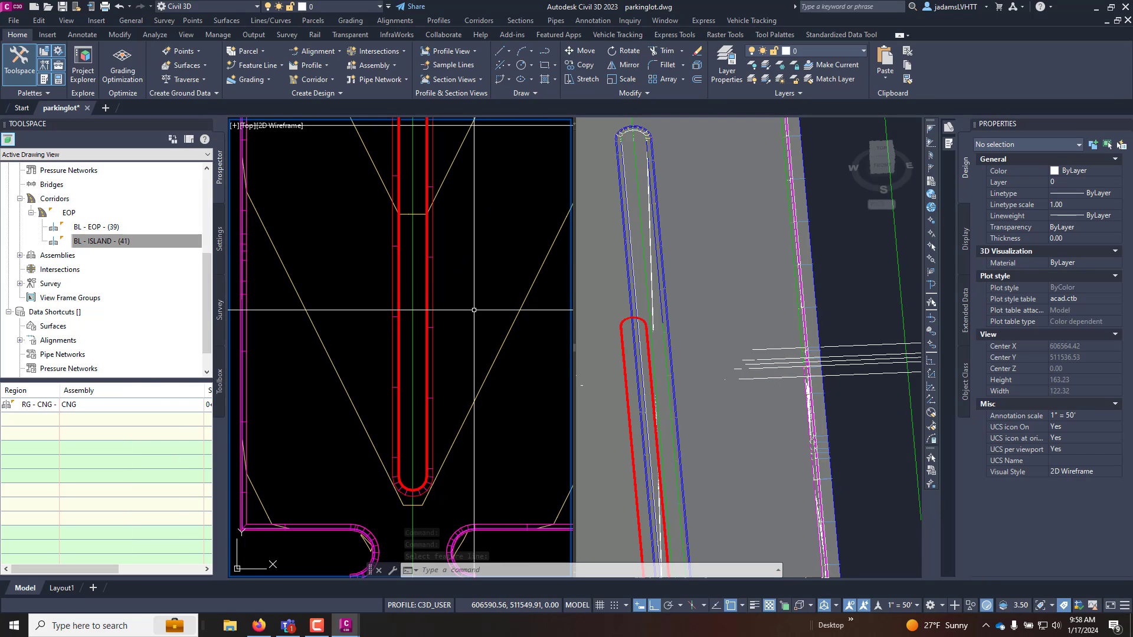
- Extract the island's Back_Curb, Flange, Flowline_Gutter and Top_Curb feature lines from the corridor, with no site assigned
key("Escape")
scroll(399, 466, "up", 3)
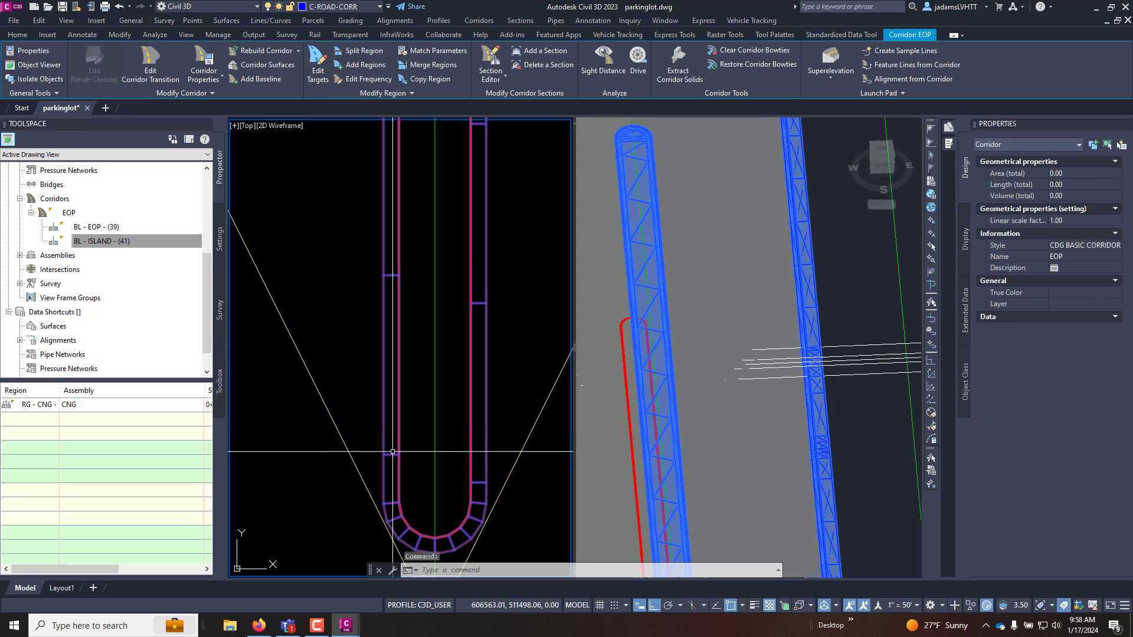
key("Escape")
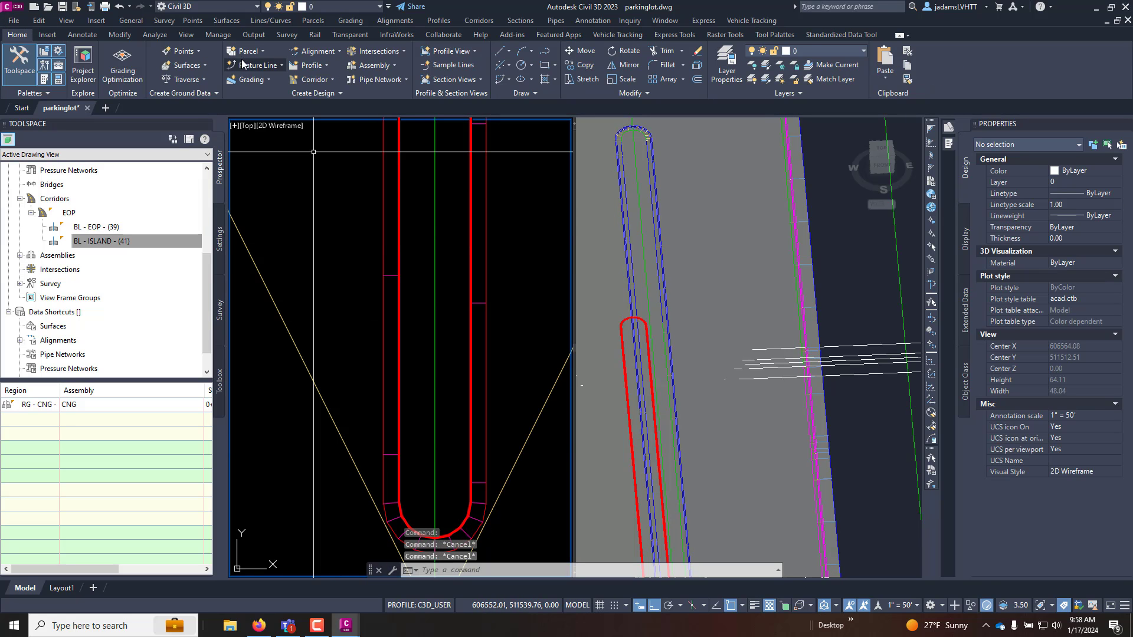
left_click(248, 66)
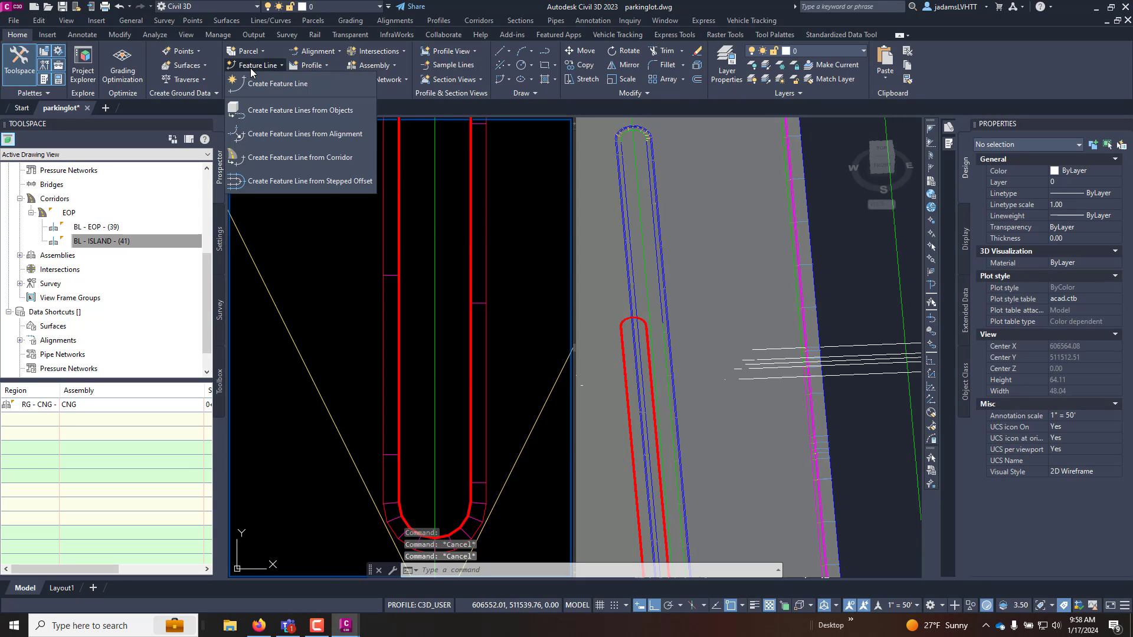
left_click(292, 159)
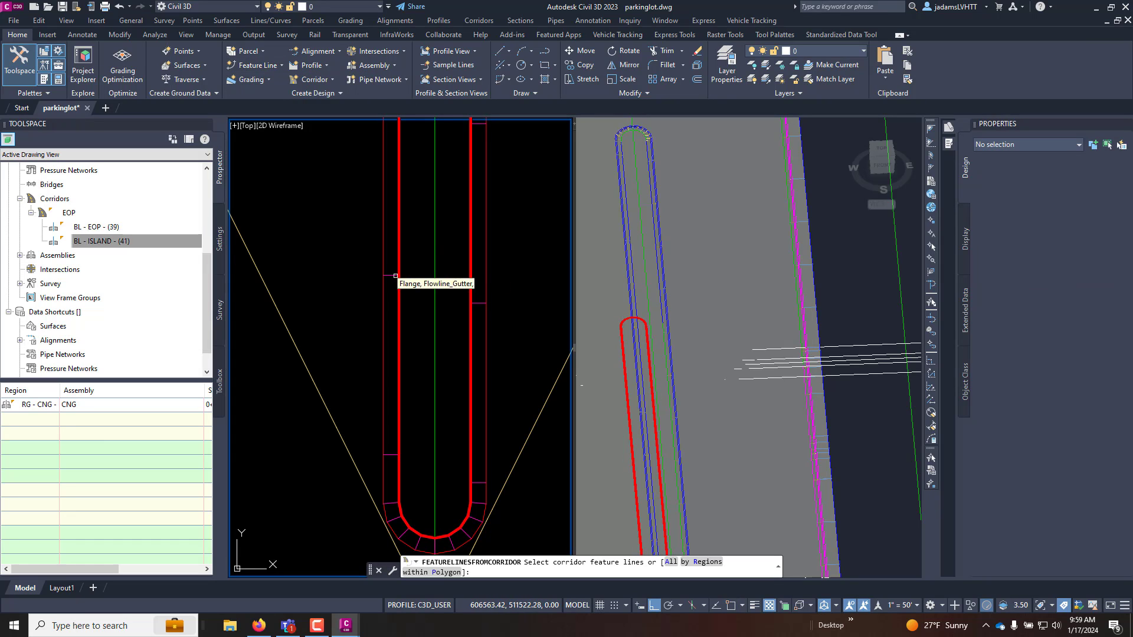
left_click(392, 271)
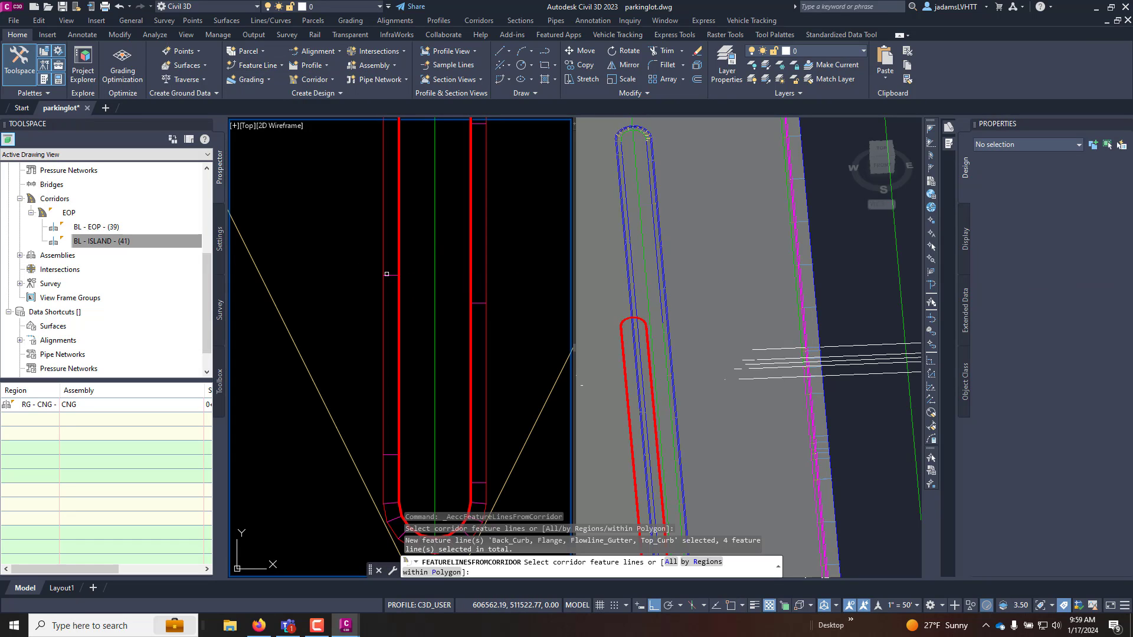
key("Return")
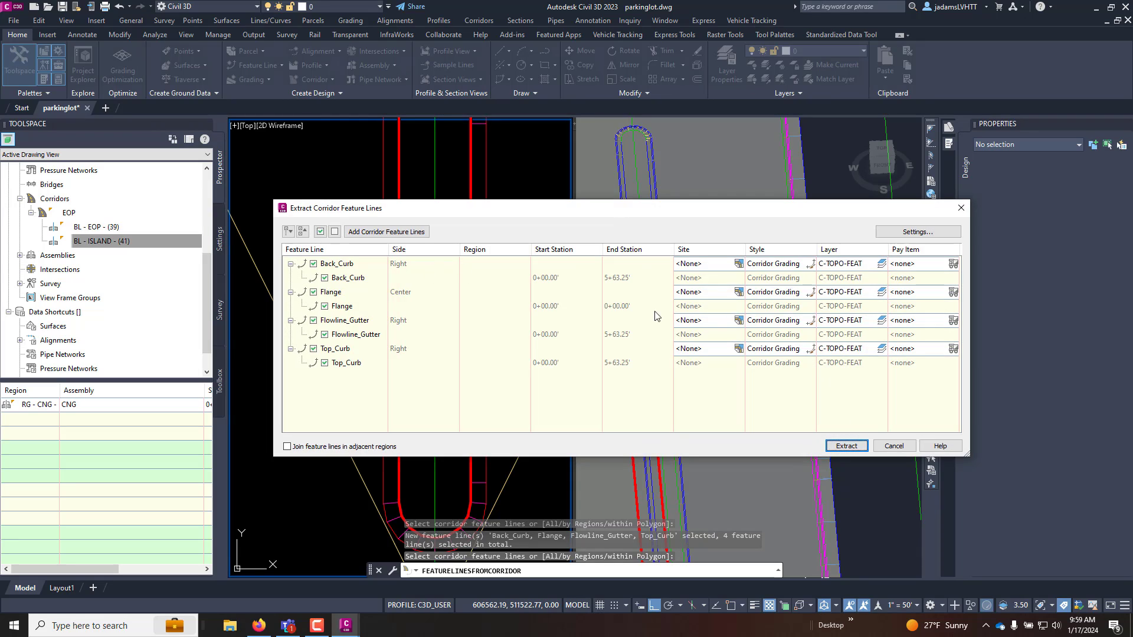
key("Return")
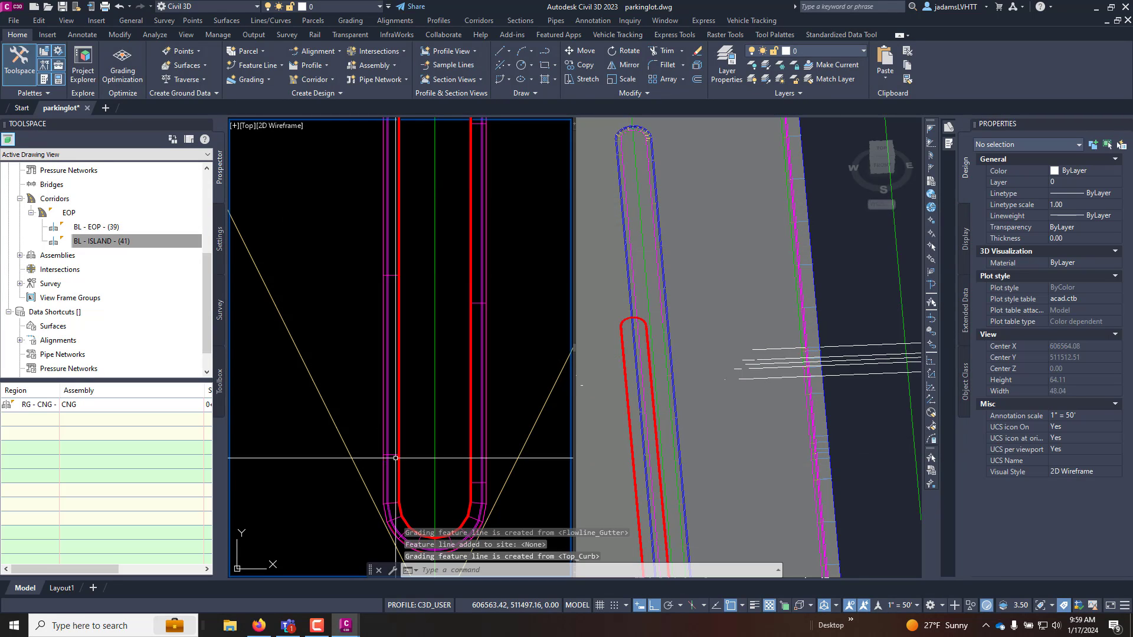
scroll(397, 472, "up", 2)
scroll(413, 477, "down", 2)
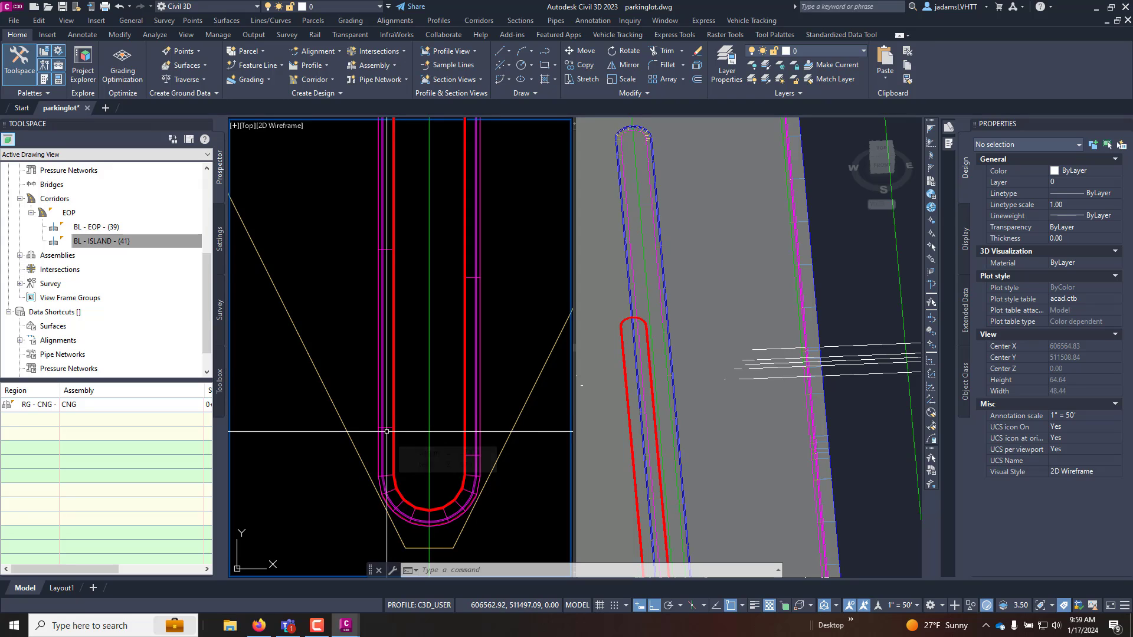
scroll(388, 427, "down", 2)
scroll(396, 431, "up", 2)
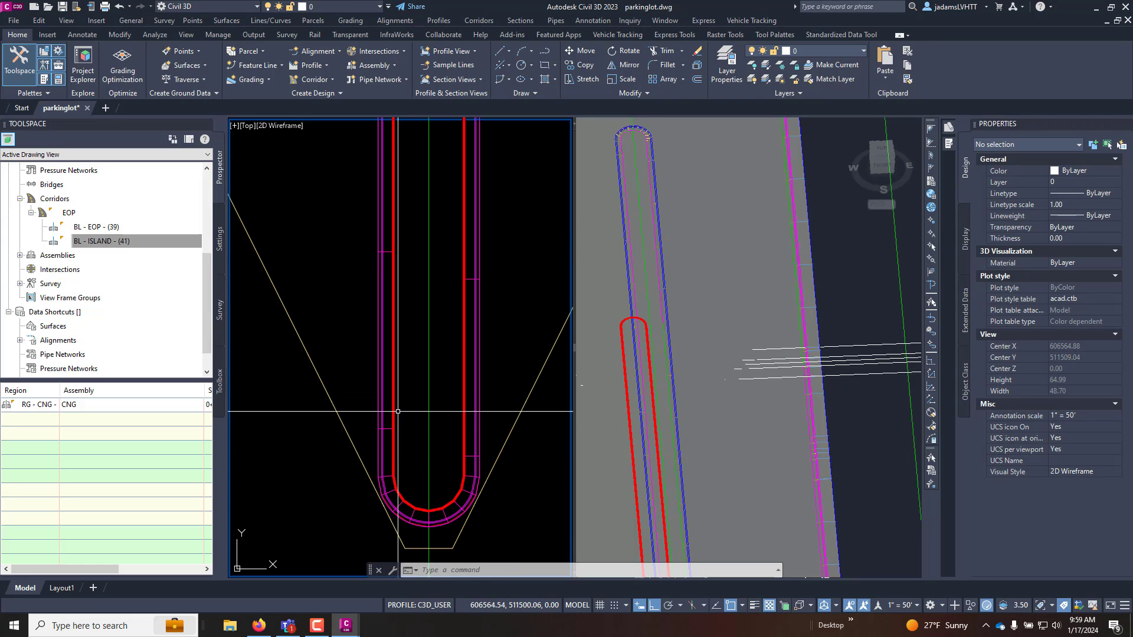
scroll(400, 413, "down", 3)
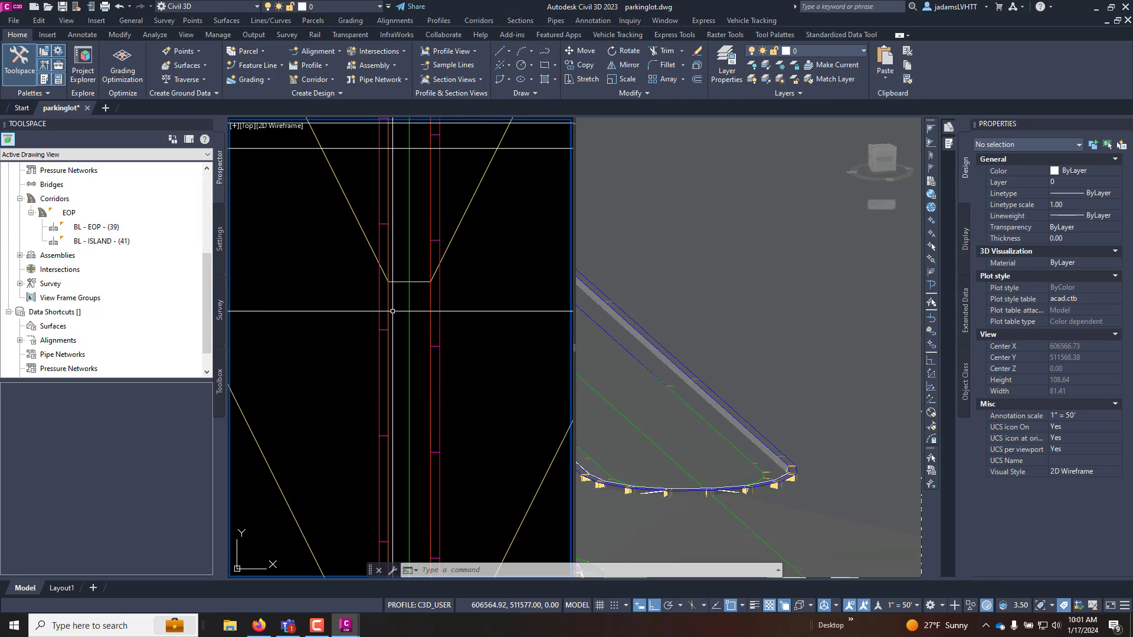
- Copy the CNG assembly to a free spot straight below the original
scroll(380, 307, "down", 8)
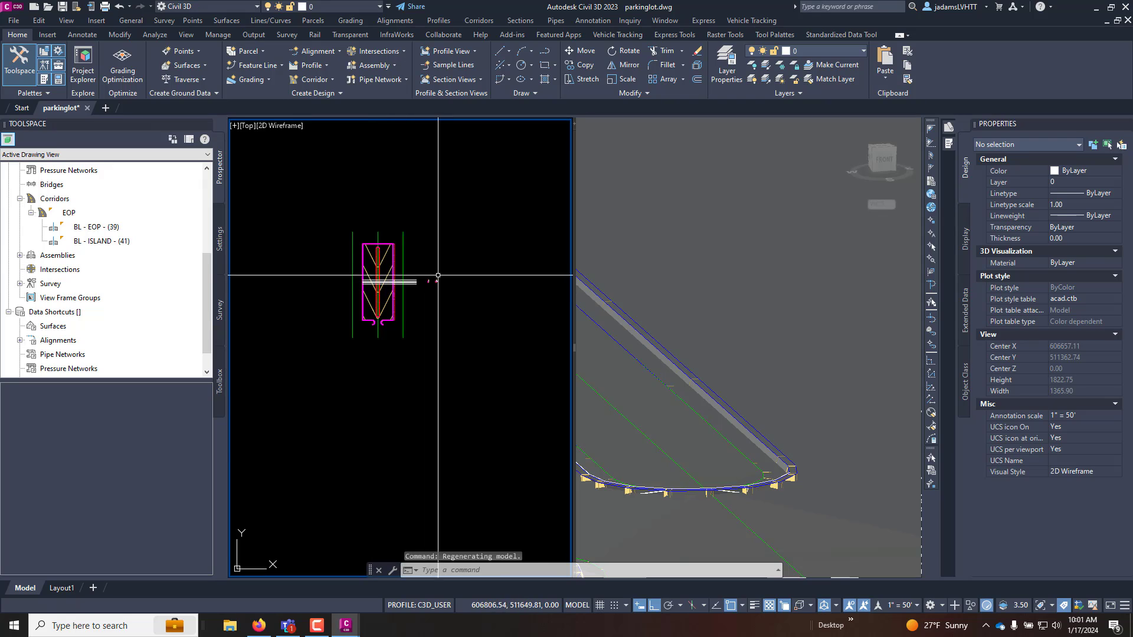
scroll(381, 306, "up", 10)
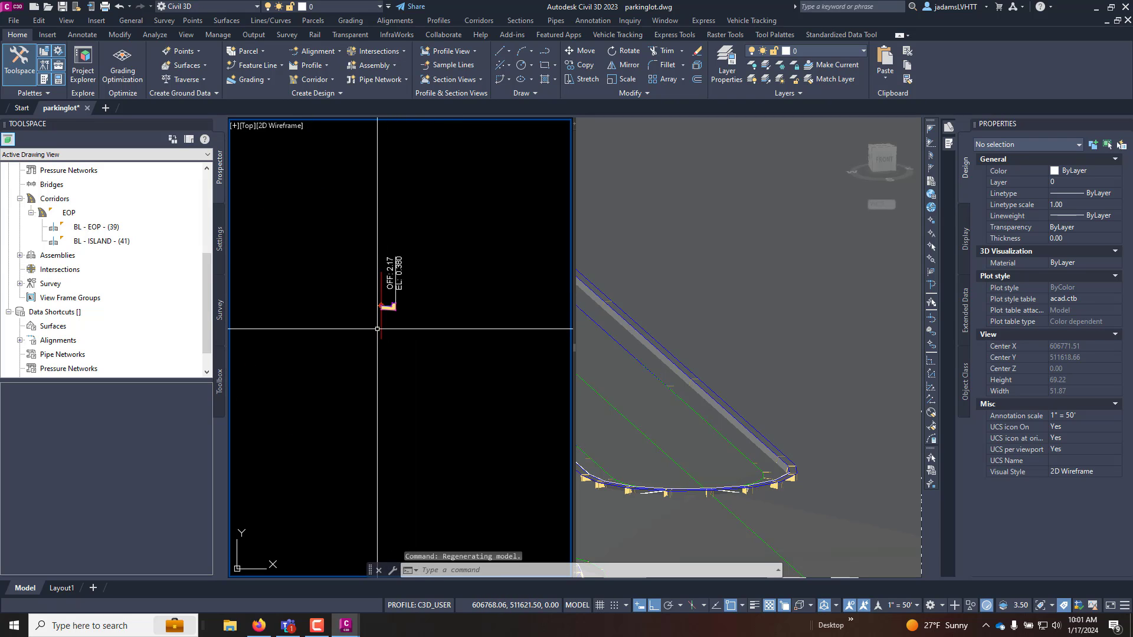
left_click(381, 325)
right_click(378, 343)
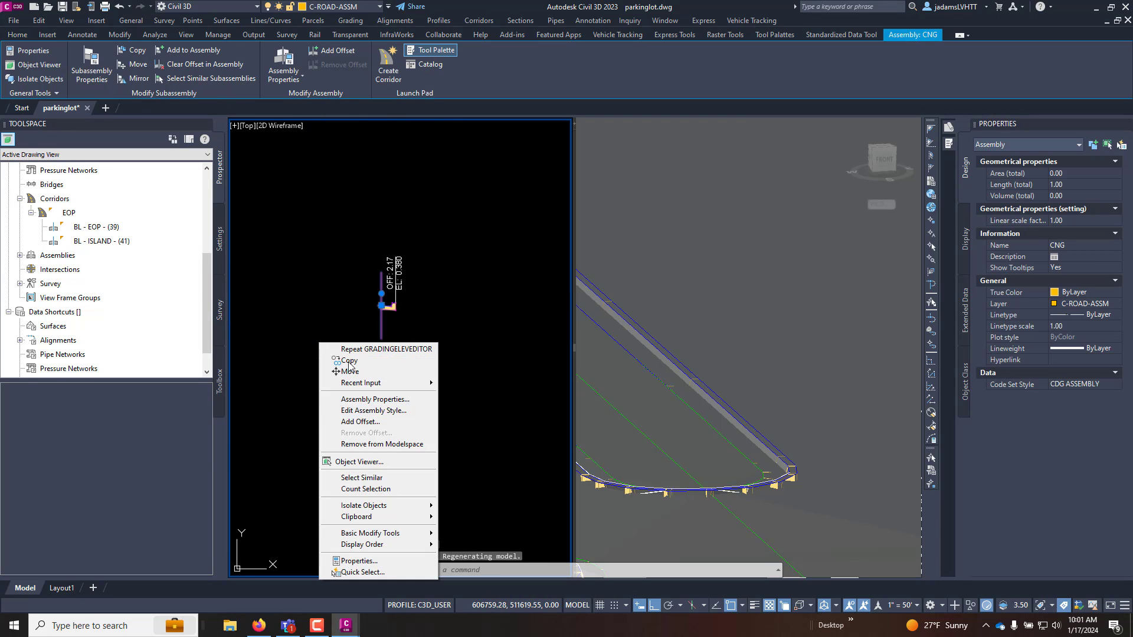
left_click(386, 361)
left_click(381, 293)
scroll(387, 193, "down", 3)
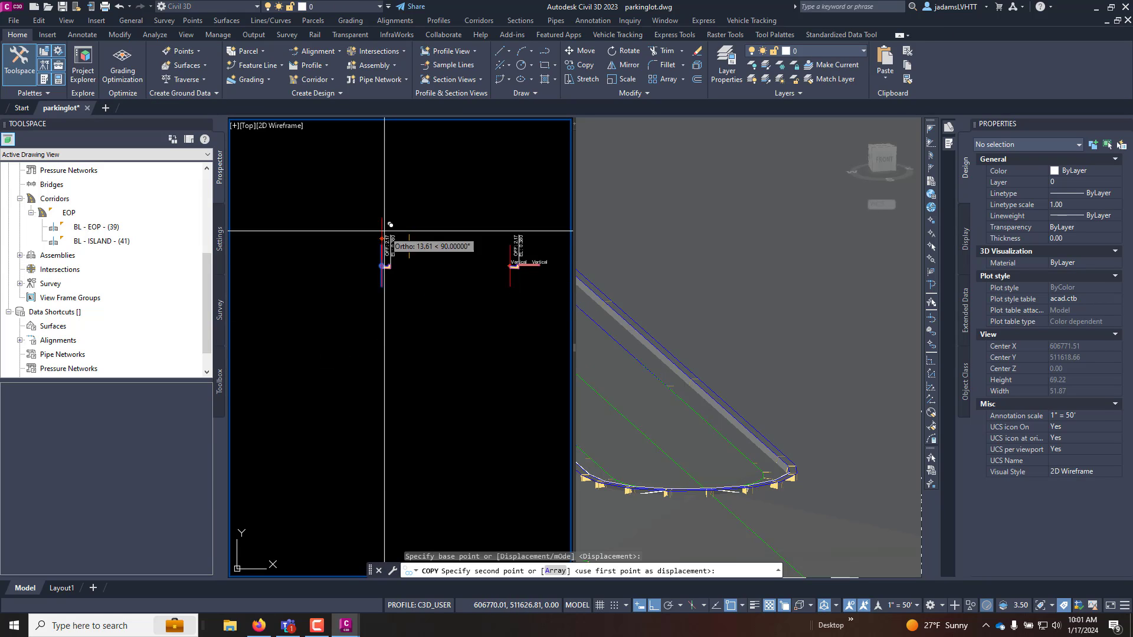
left_click(389, 340)
key("Escape")
- Set the side of the copied assembly's curb-and-gutter subassembly to Left
scroll(386, 348, "up", 5)
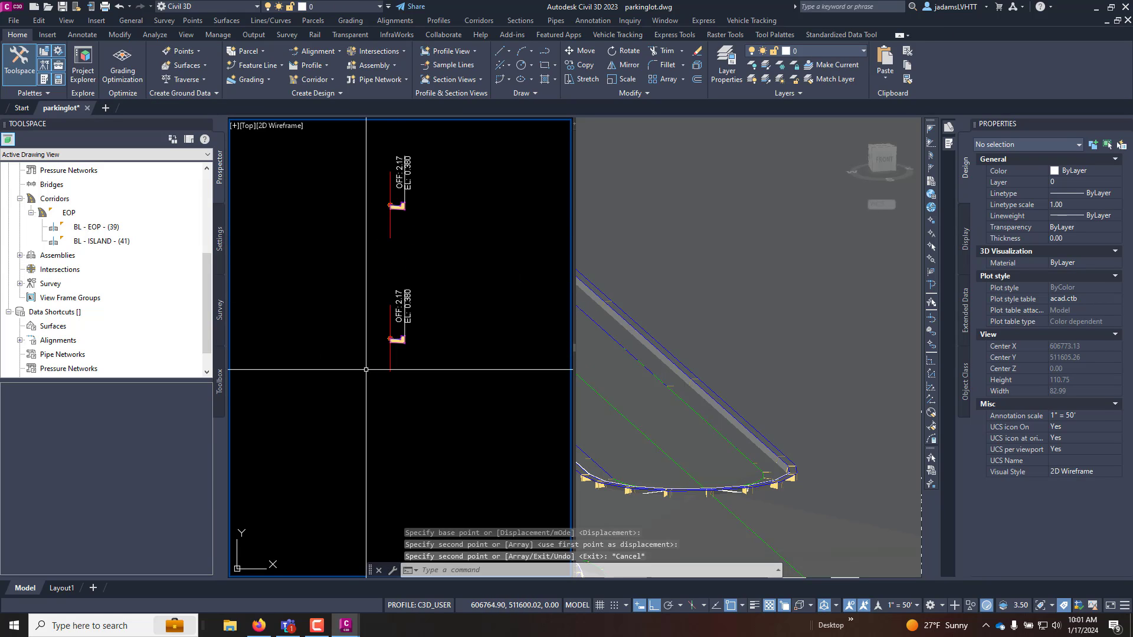
left_click(945, 128)
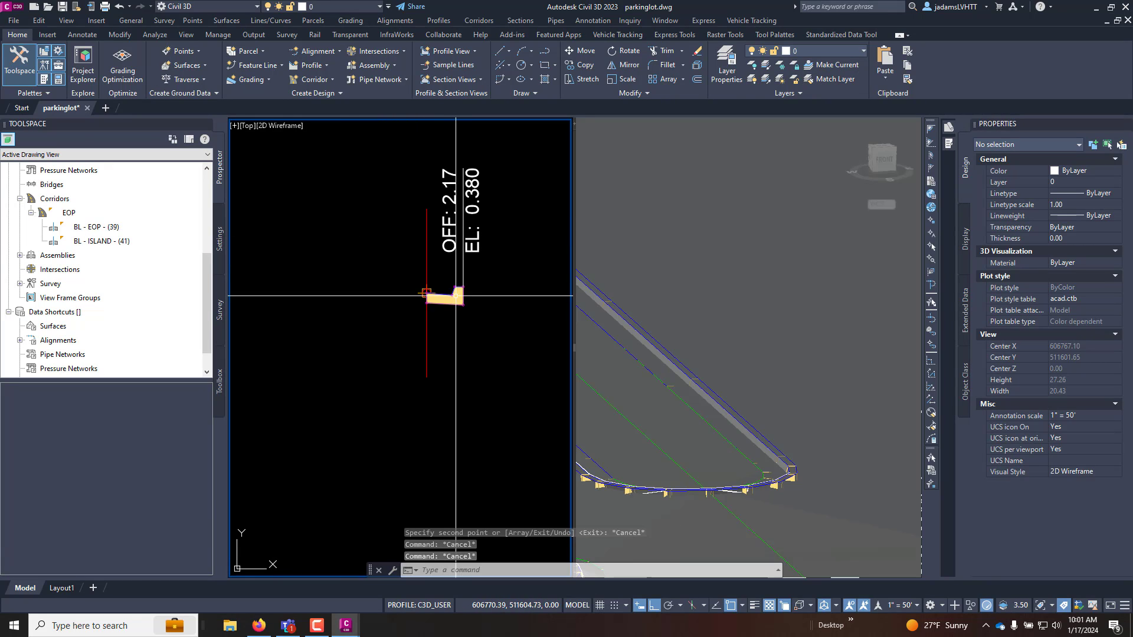
left_click(447, 297)
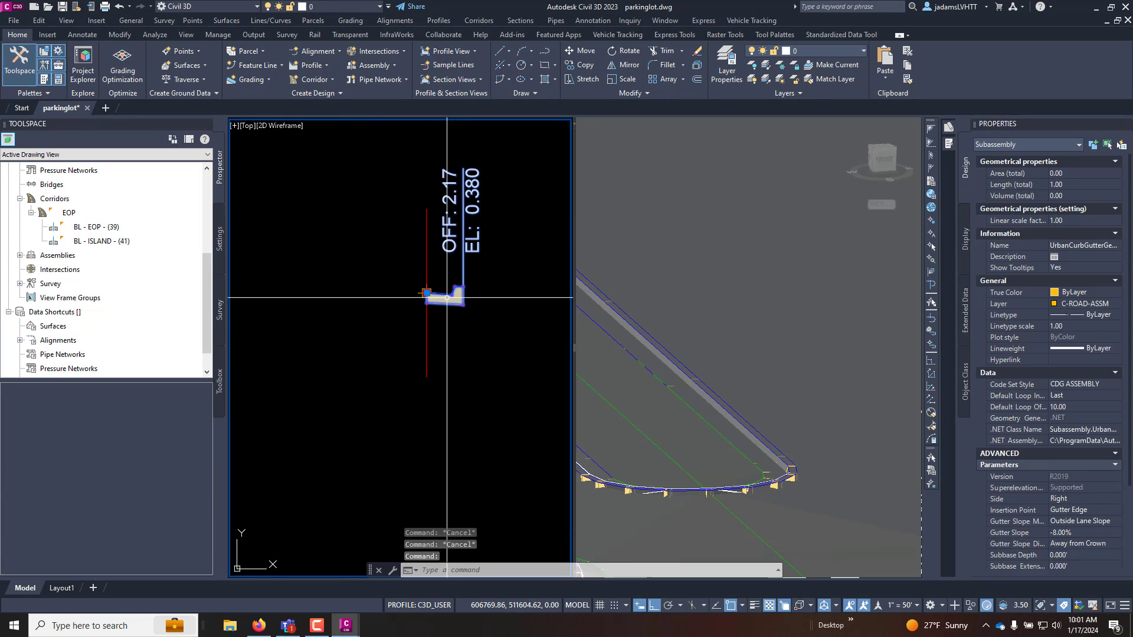
right_click(447, 260)
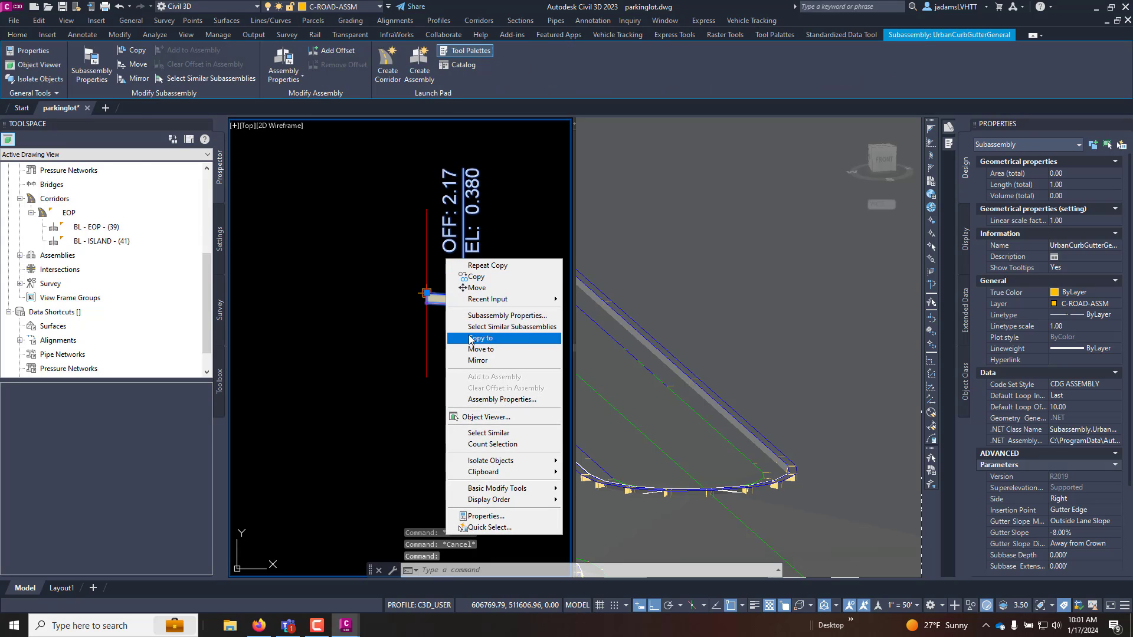
left_click(1060, 499)
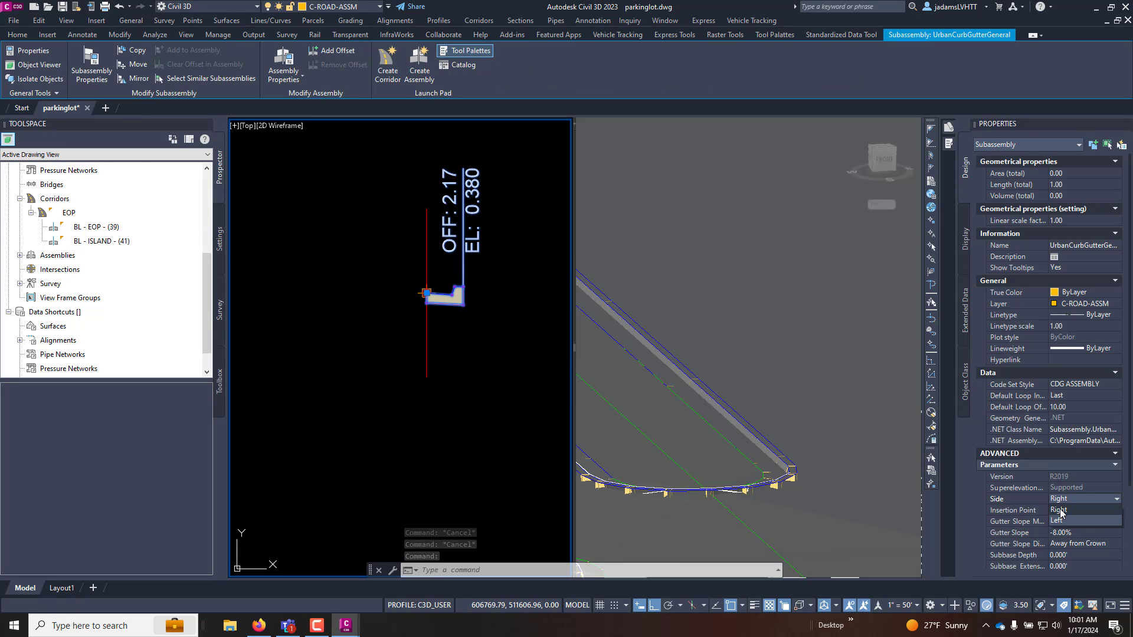
left_click(1058, 521)
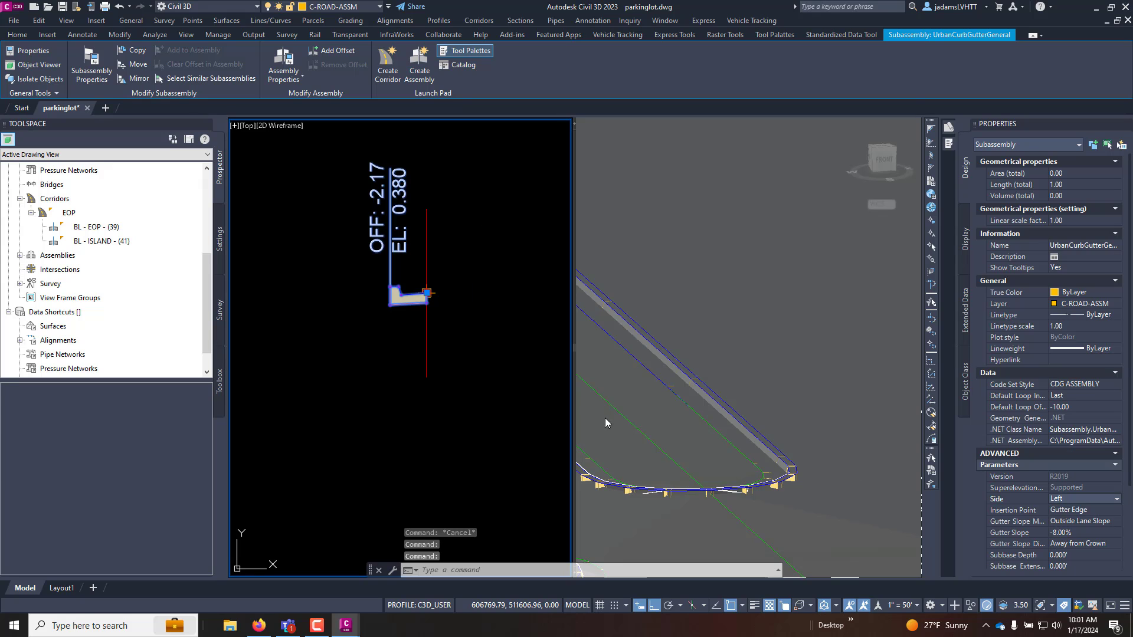
key("Escape")
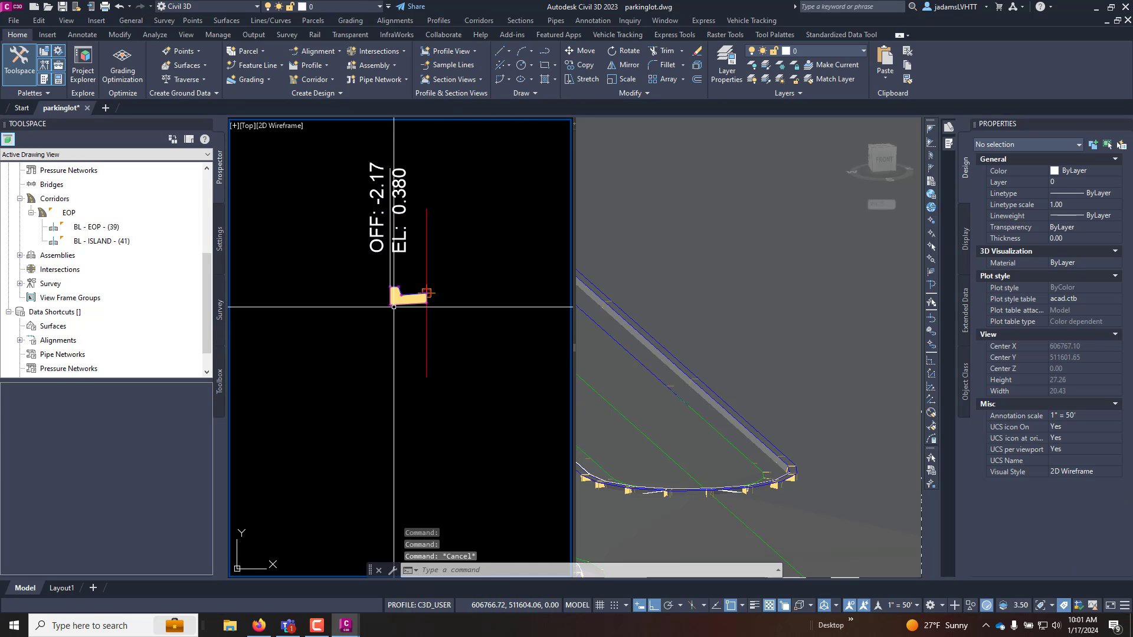
- Rename the copied assembly as CNG (LT)
left_click(428, 316)
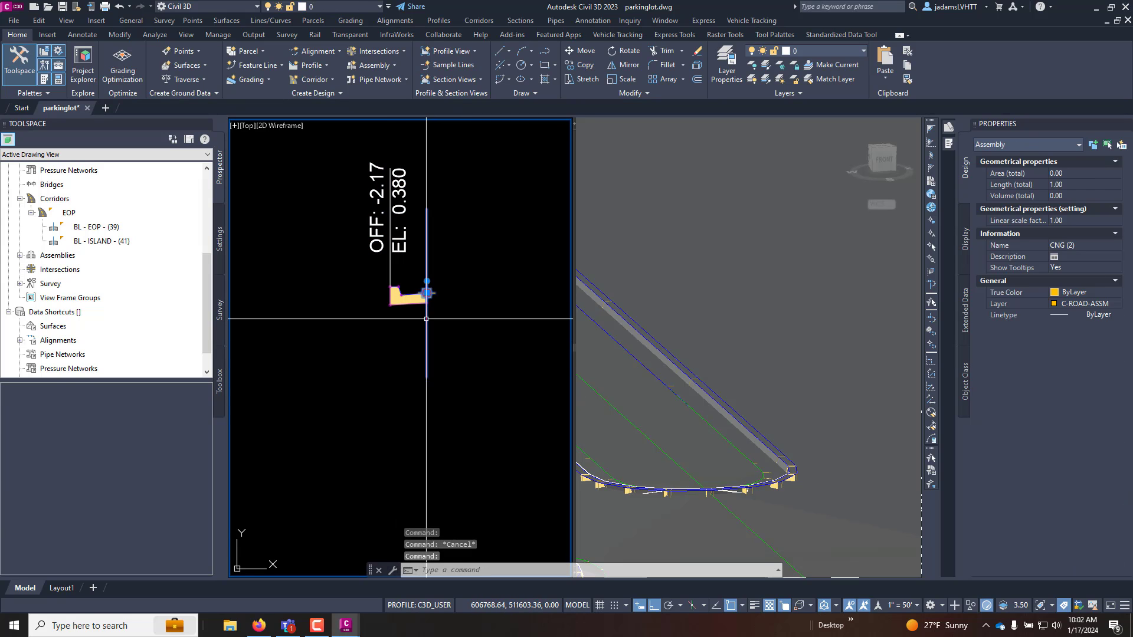
left_click(1082, 247)
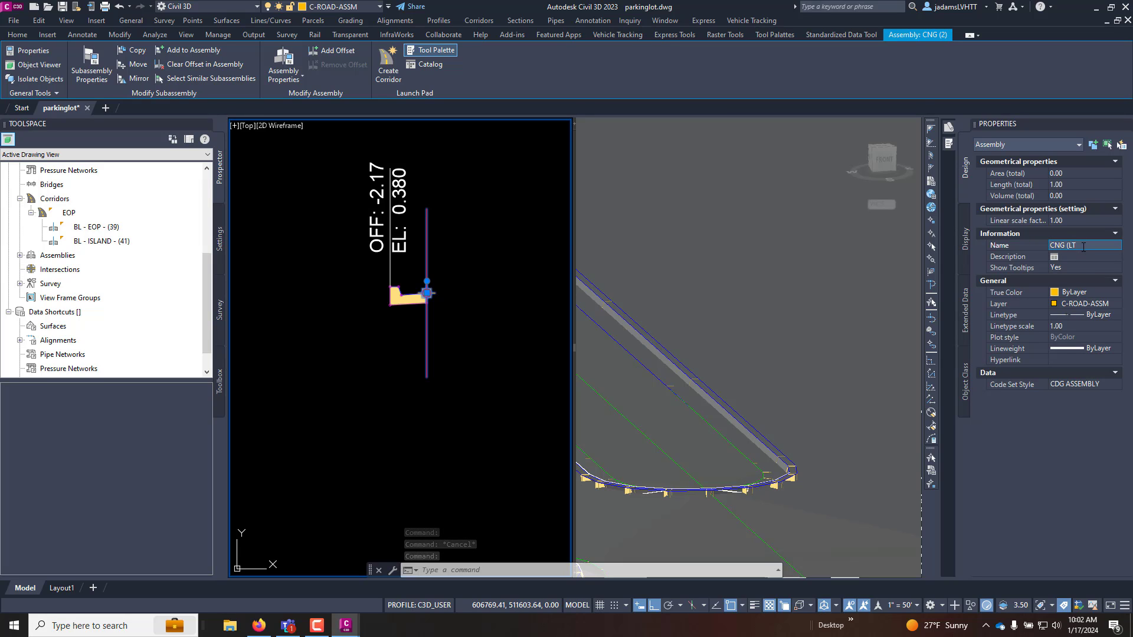
left_click(530, 280)
key("Escape")
key("Escape")
- Assign the CNG (LT) assembly to the ISLAND baseline's region, rebuild the corridor and dismiss the event messages
right_click(116, 245)
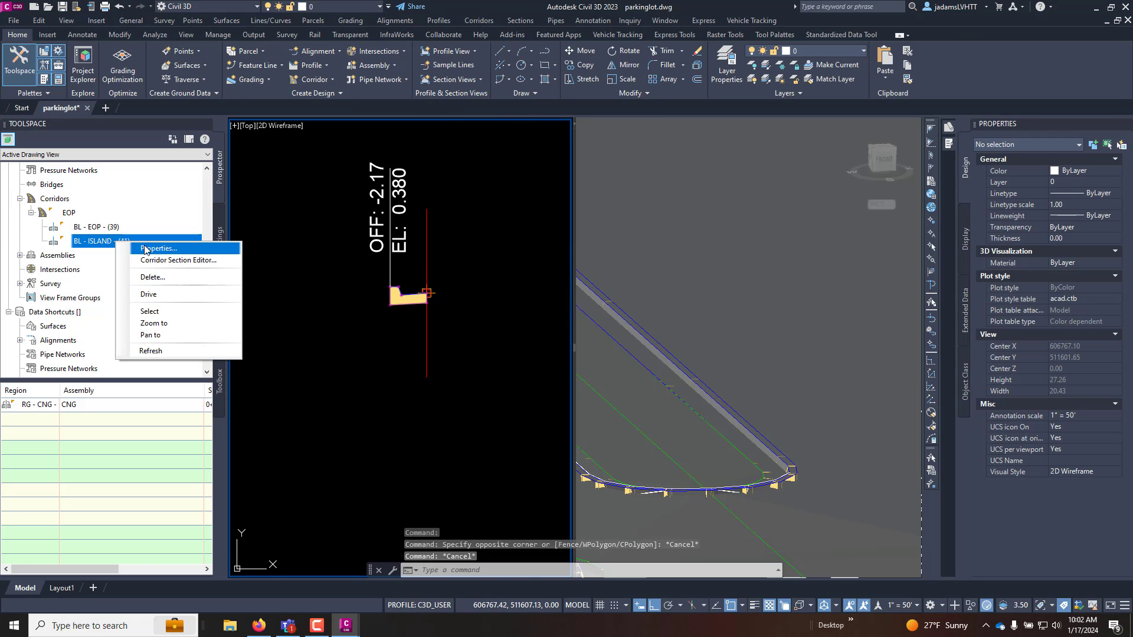
left_click(147, 251)
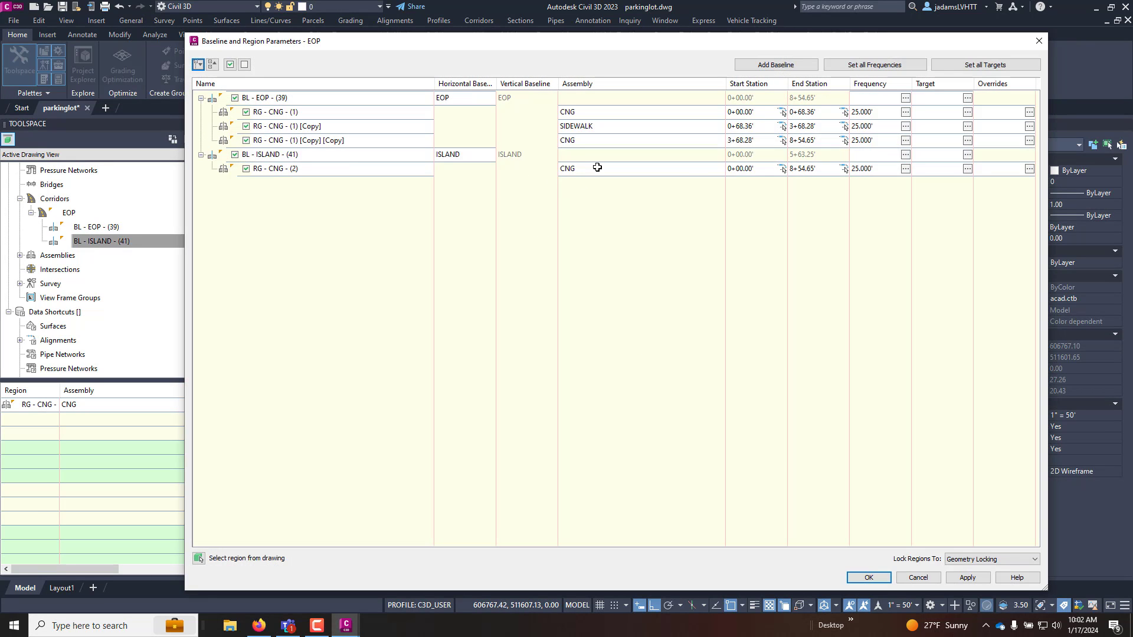
double_click(597, 167)
left_click(548, 284)
left_click(525, 299)
left_click(517, 302)
left_click(869, 578)
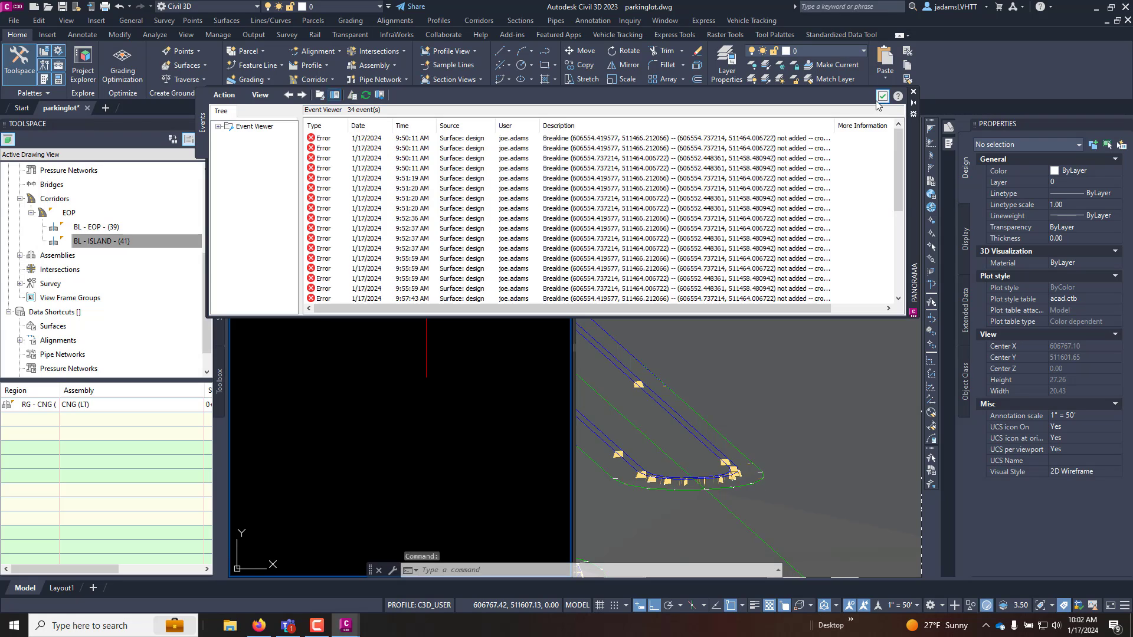
left_click(882, 95)
key("Escape")
- Examine the rebuilt centre island curb within the parking lot in the shaded 3D viewport
left_click(616, 426)
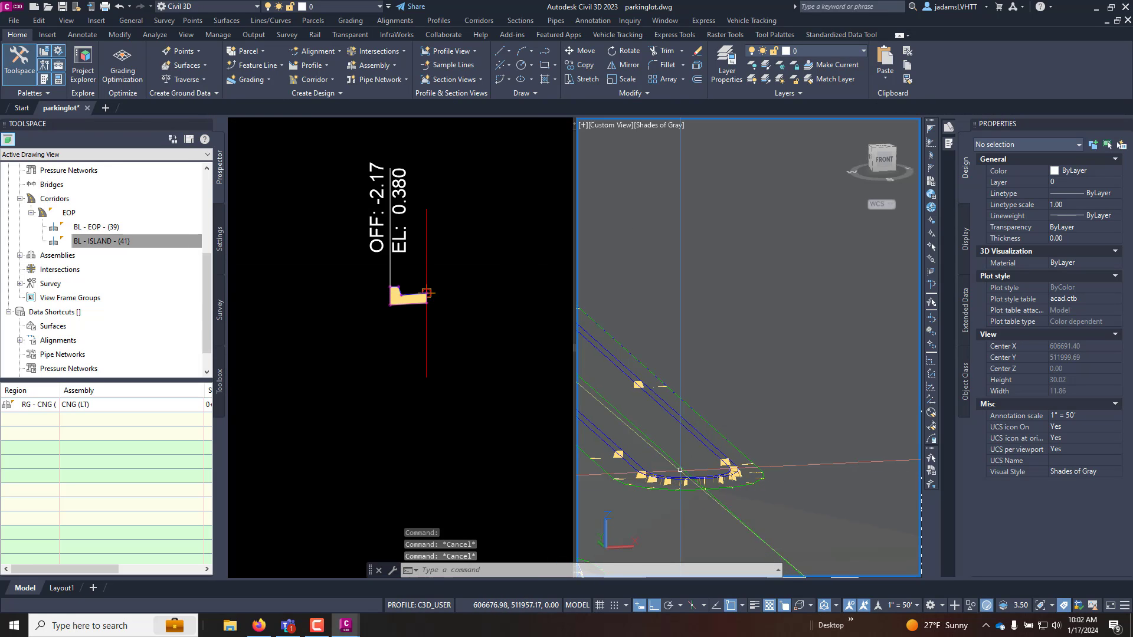
middle_click_drag(616, 426, 692, 446, "shift")
scroll(692, 446, "down", 5)
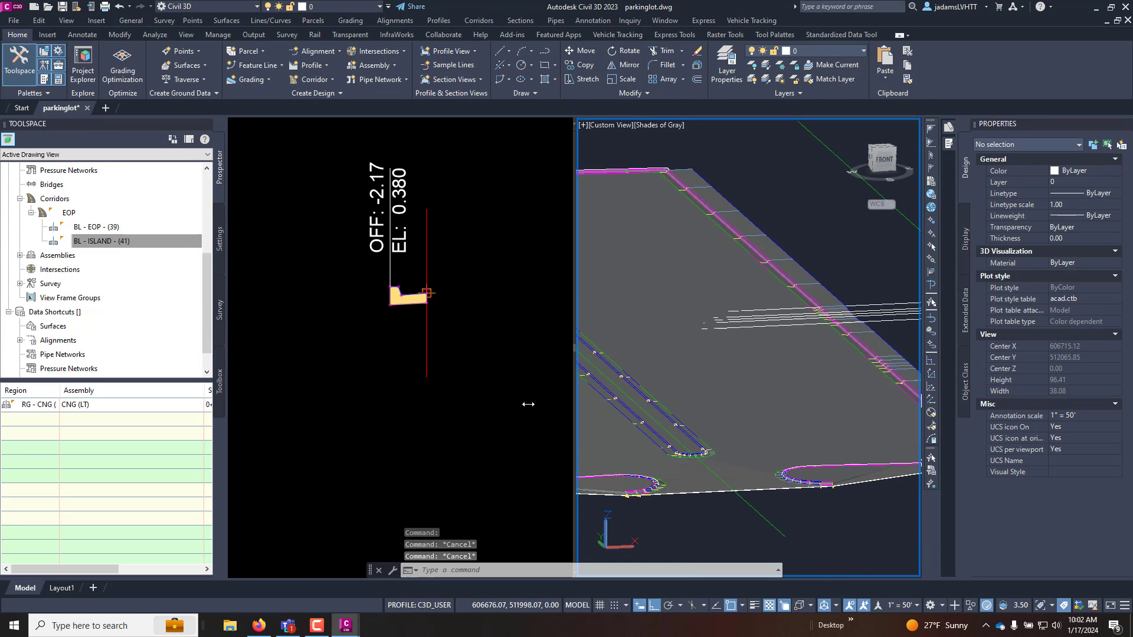
- Extract the centre island's Back_Curb, Flange, Flowline_Gutter and Top_Curb lines from the EOP corridor as feature lines
left_click(498, 400)
scroll(488, 338, "down", 5)
scroll(489, 338, "up", 15)
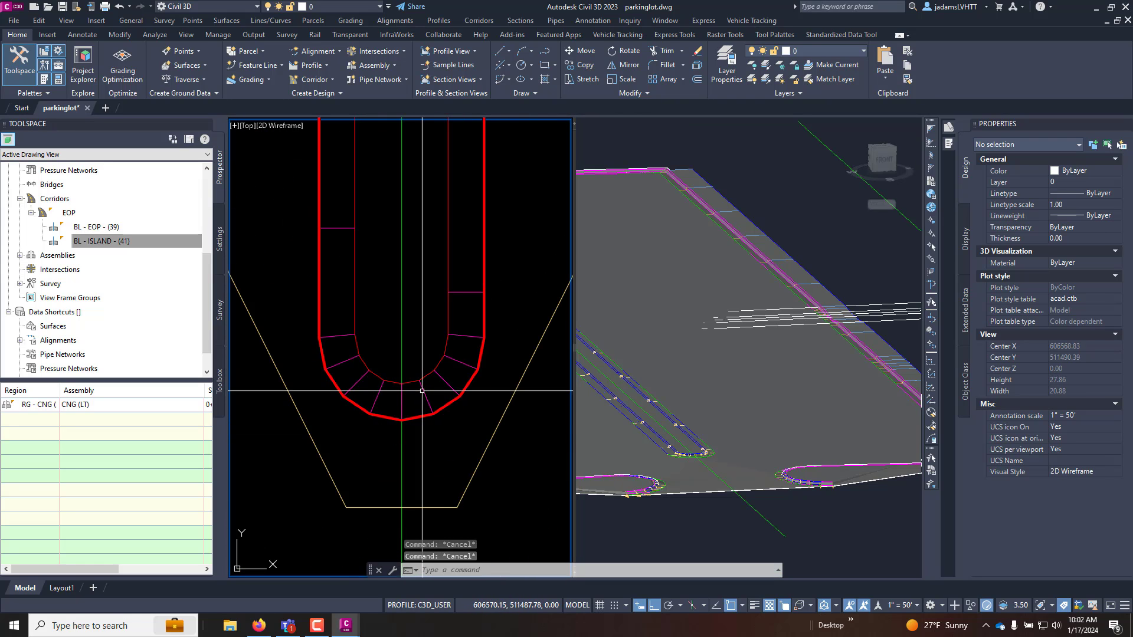
left_click(418, 327)
right_click(418, 326)
key("Escape")
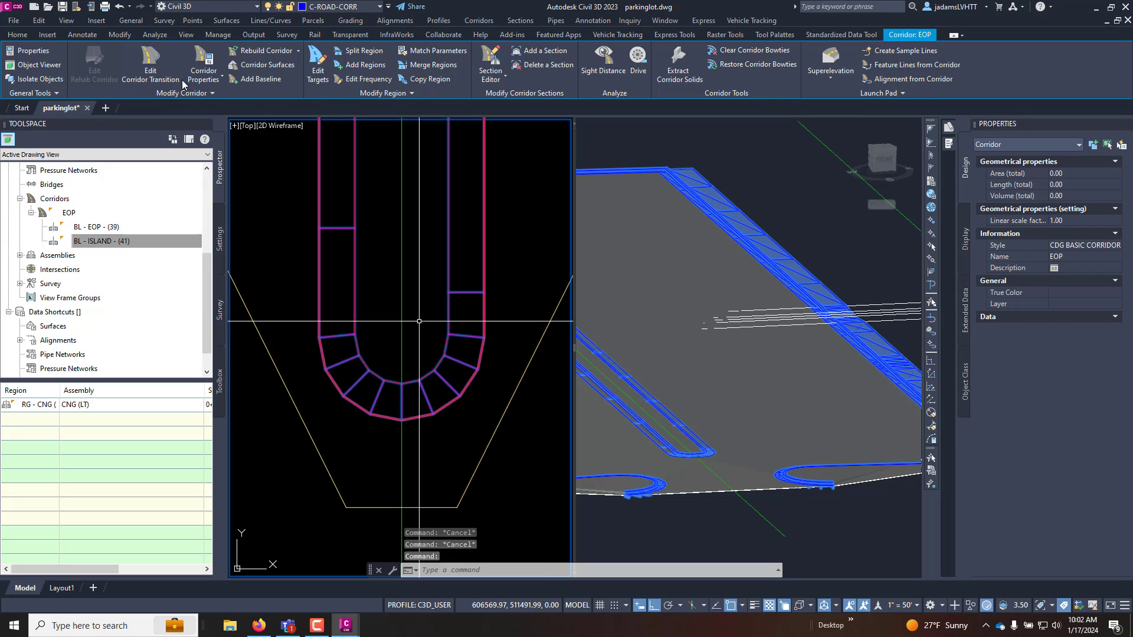
left_click(8, 34)
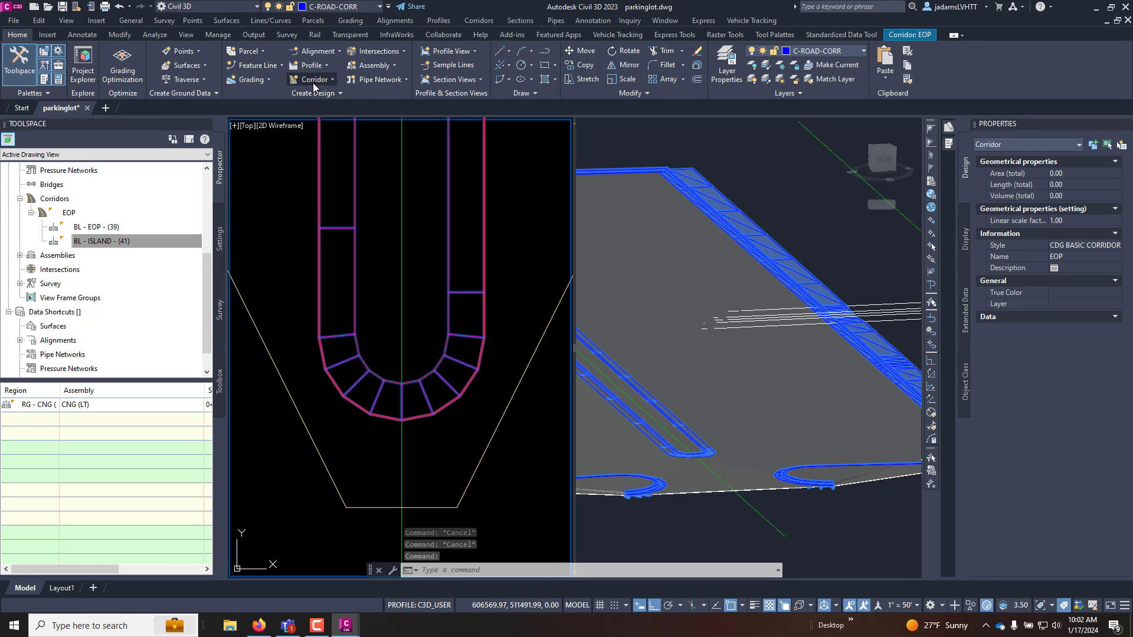
left_click(275, 66)
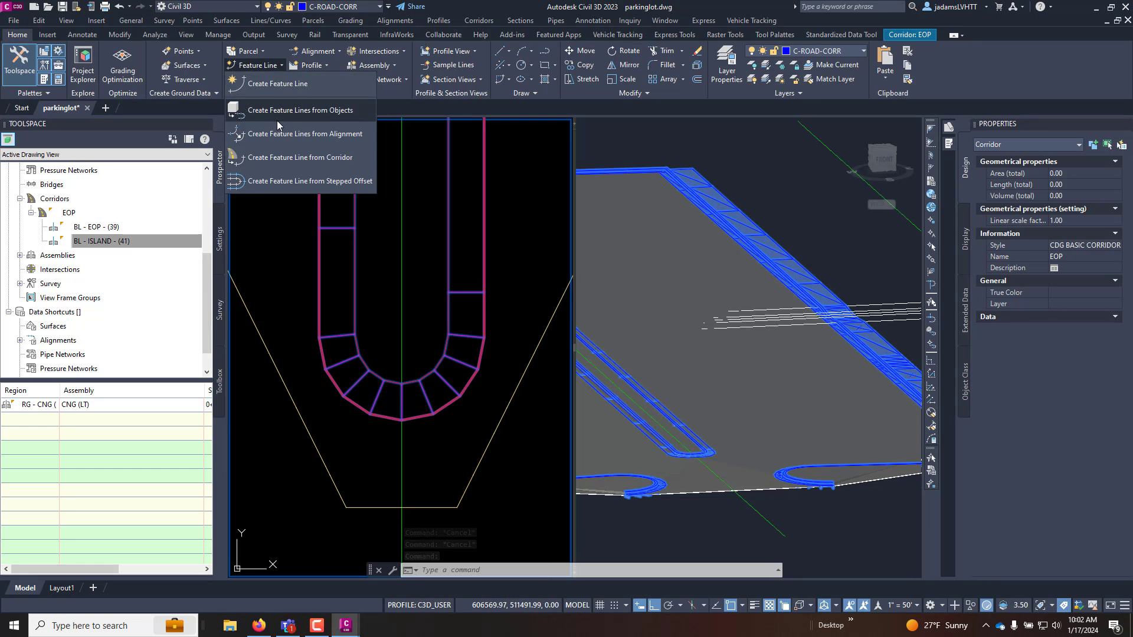
left_click(300, 157)
left_click(336, 230)
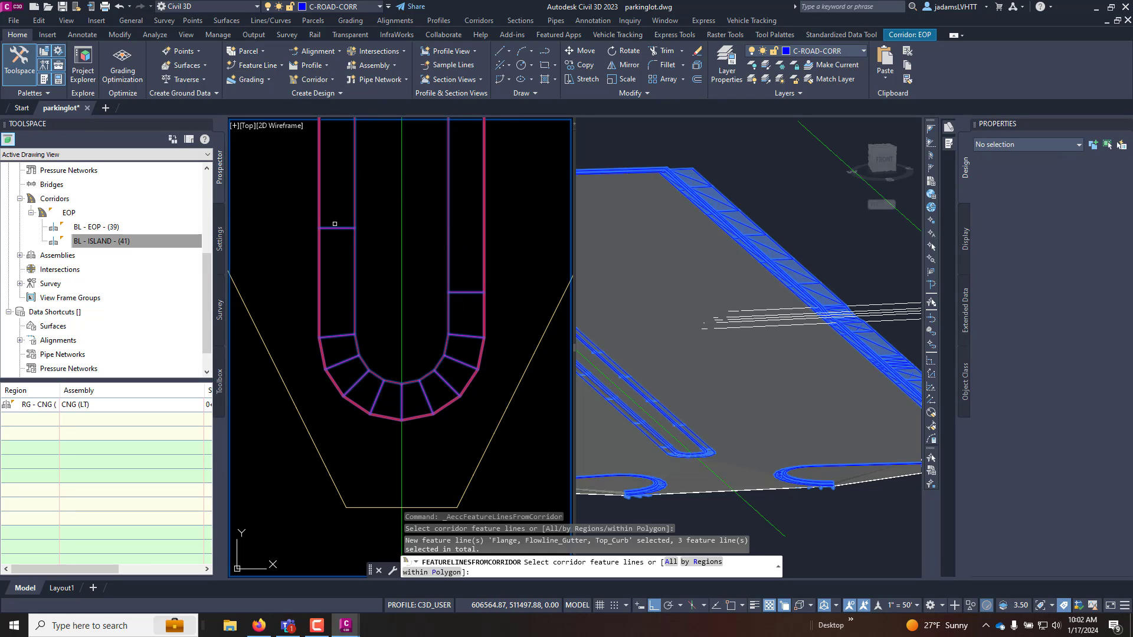
left_click(354, 225)
left_click(349, 226)
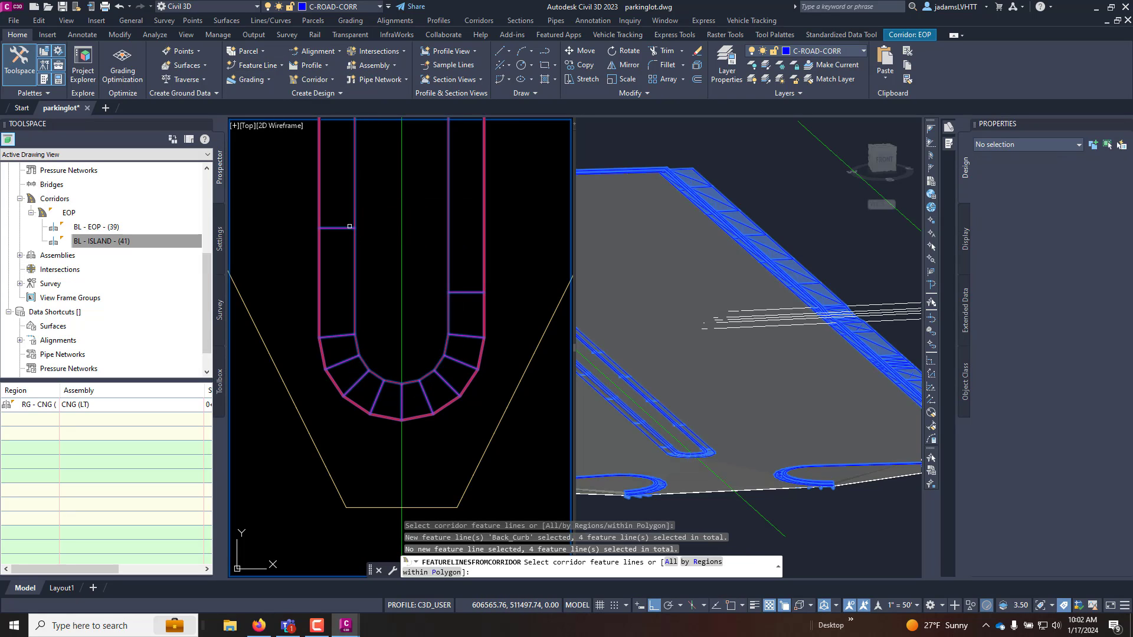
key("Return")
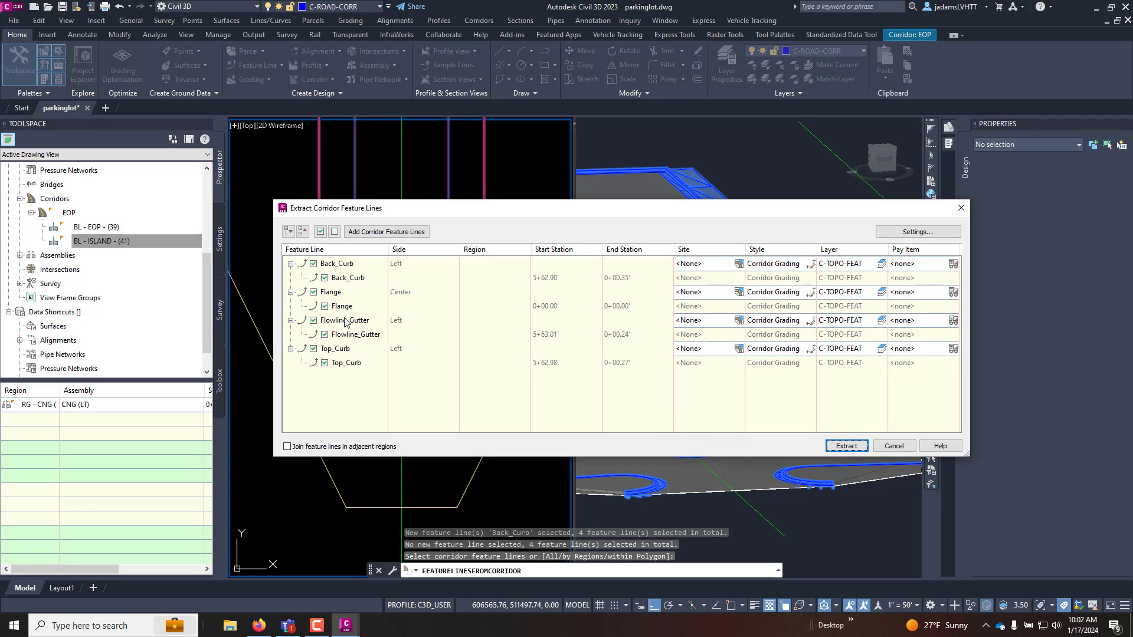
left_click(846, 446)
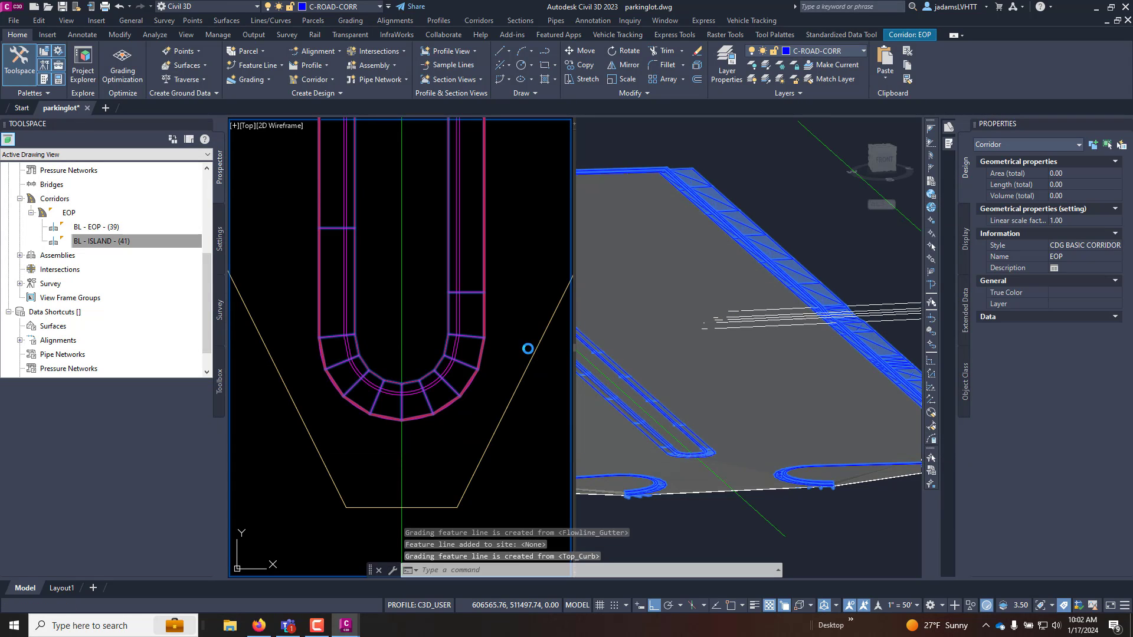
key("Escape")
key("Escape")
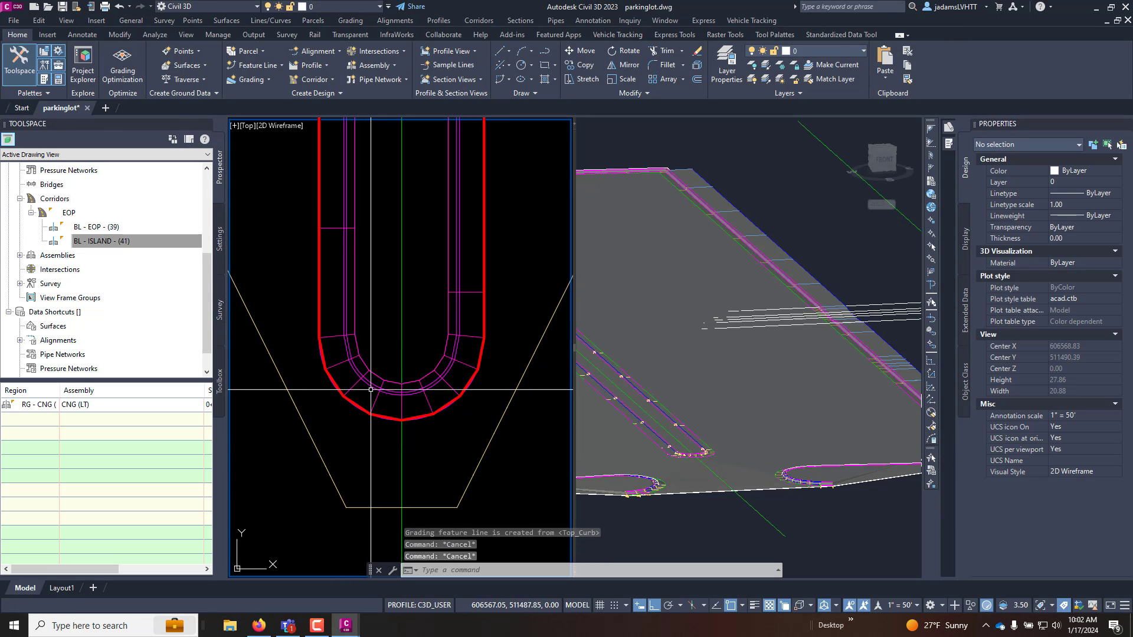
- Add the three extracted curb feature lines around the island to the surface as standard breaklines with the description ISLAND A
left_click(372, 385)
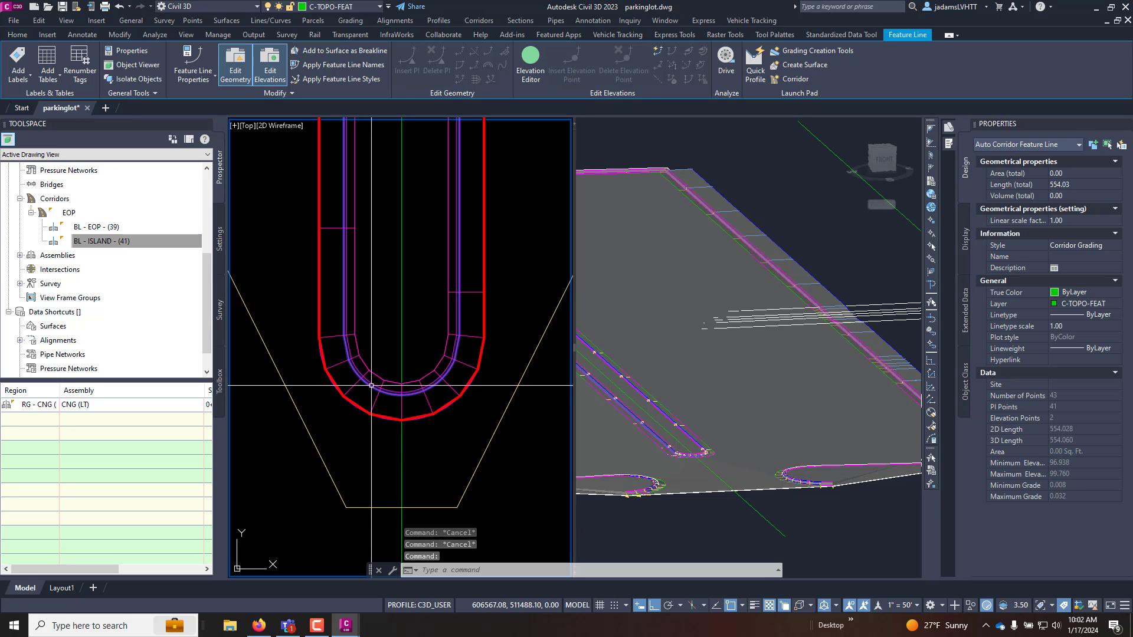
left_click(374, 376)
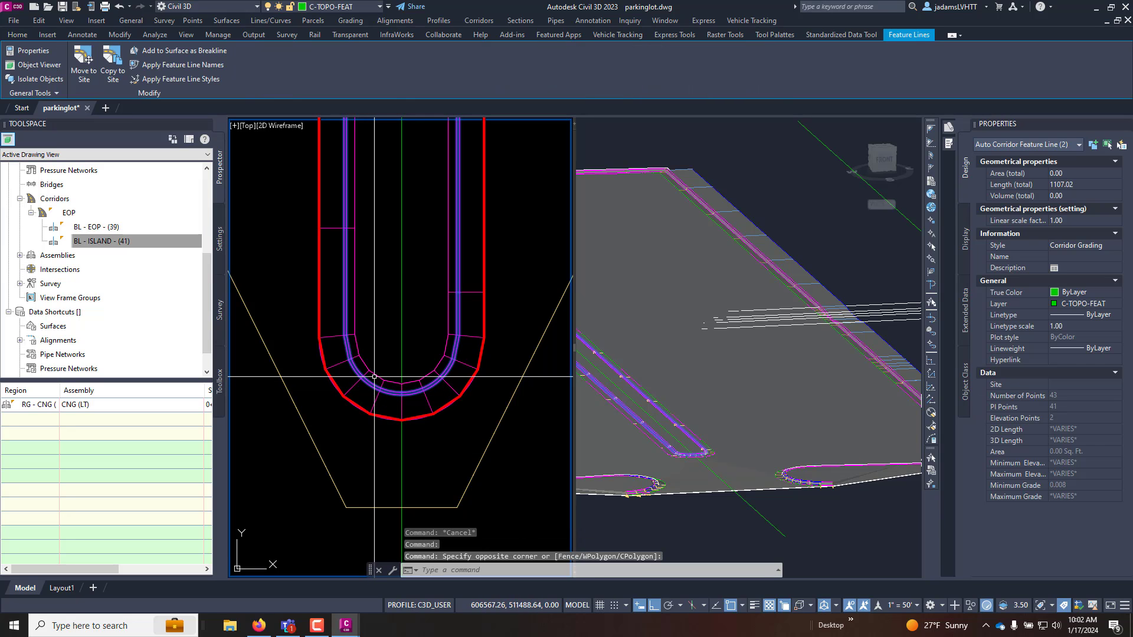
left_click(378, 378)
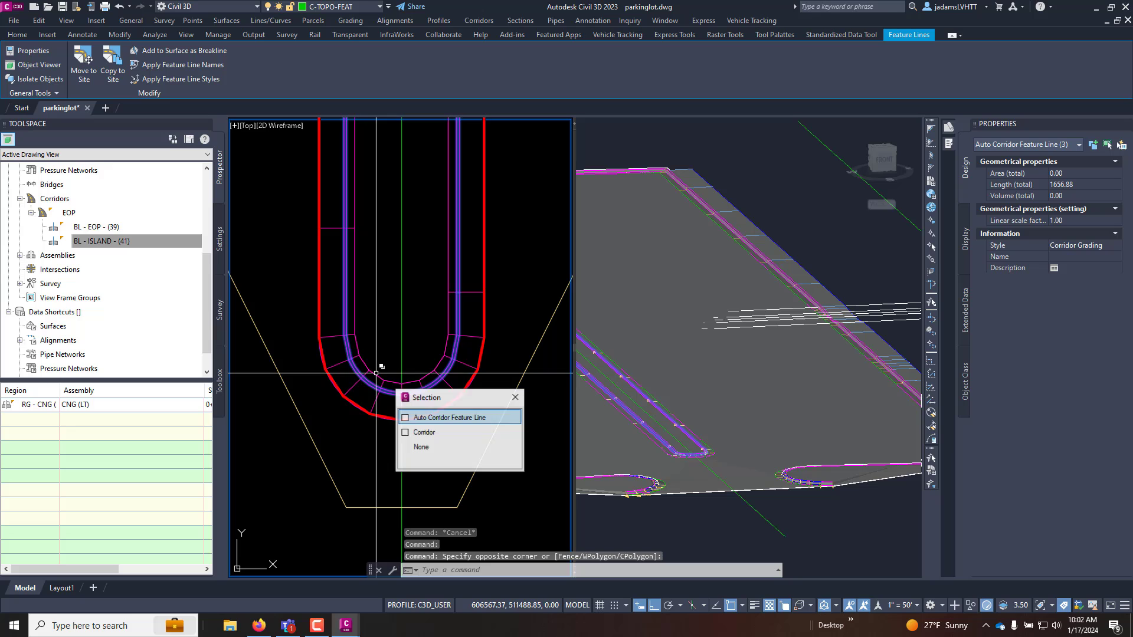
left_click(422, 419)
right_click(395, 320)
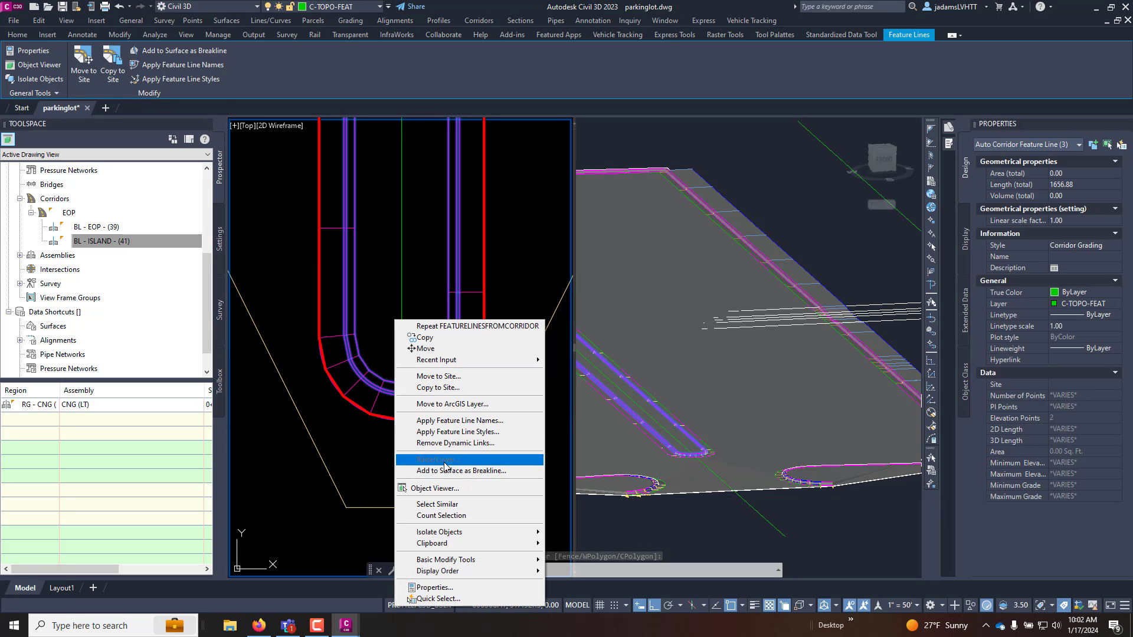
left_click(474, 471)
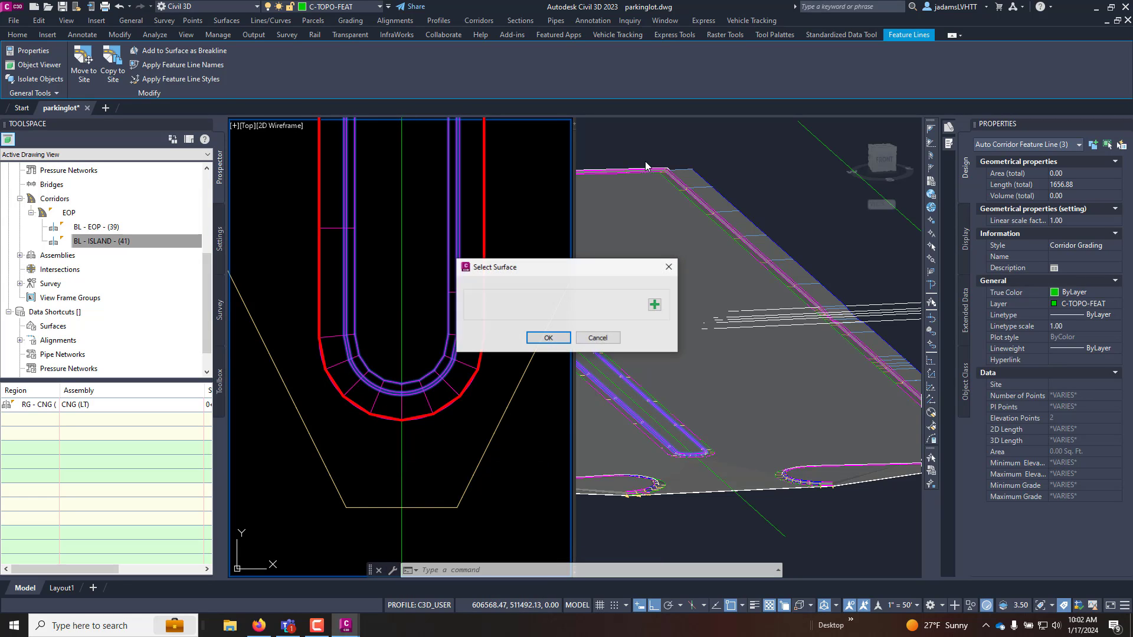
left_click(548, 338)
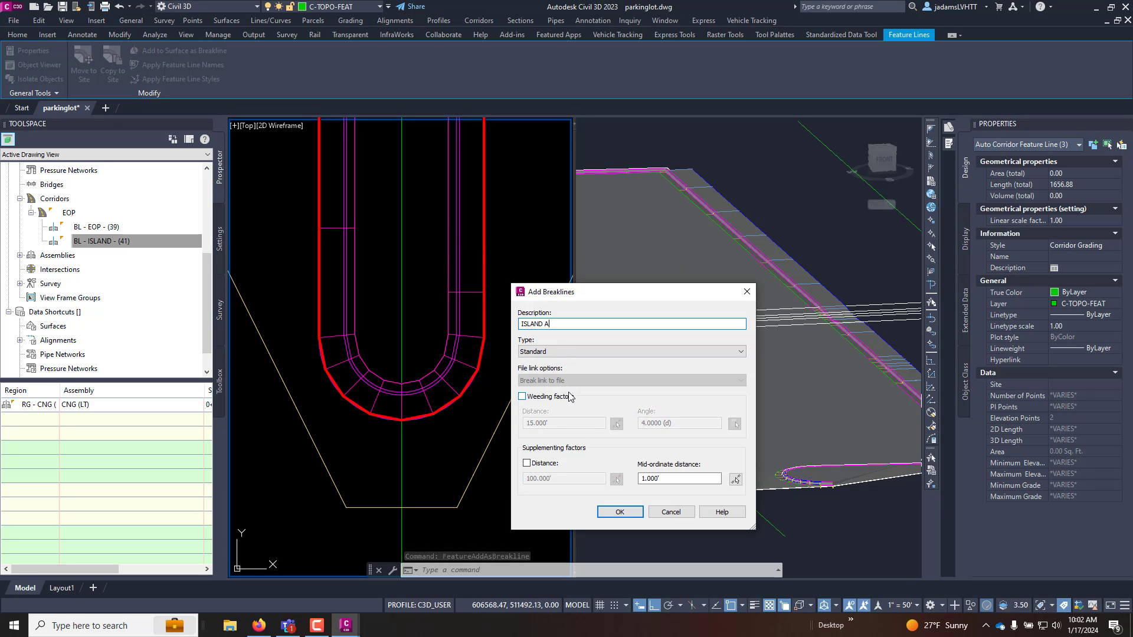
key("Return")
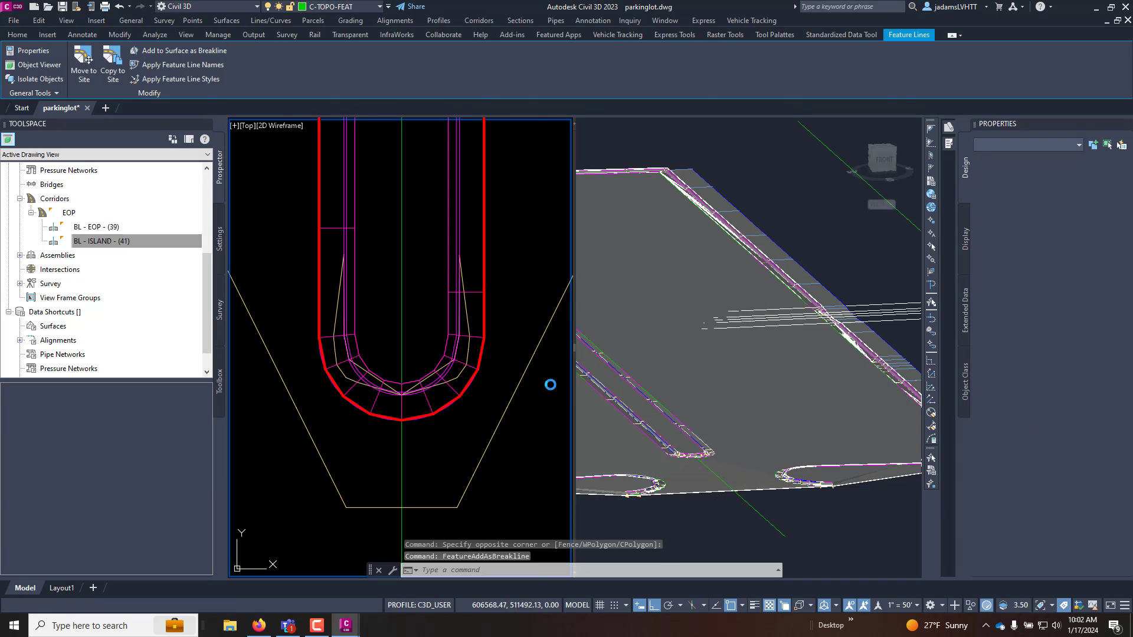